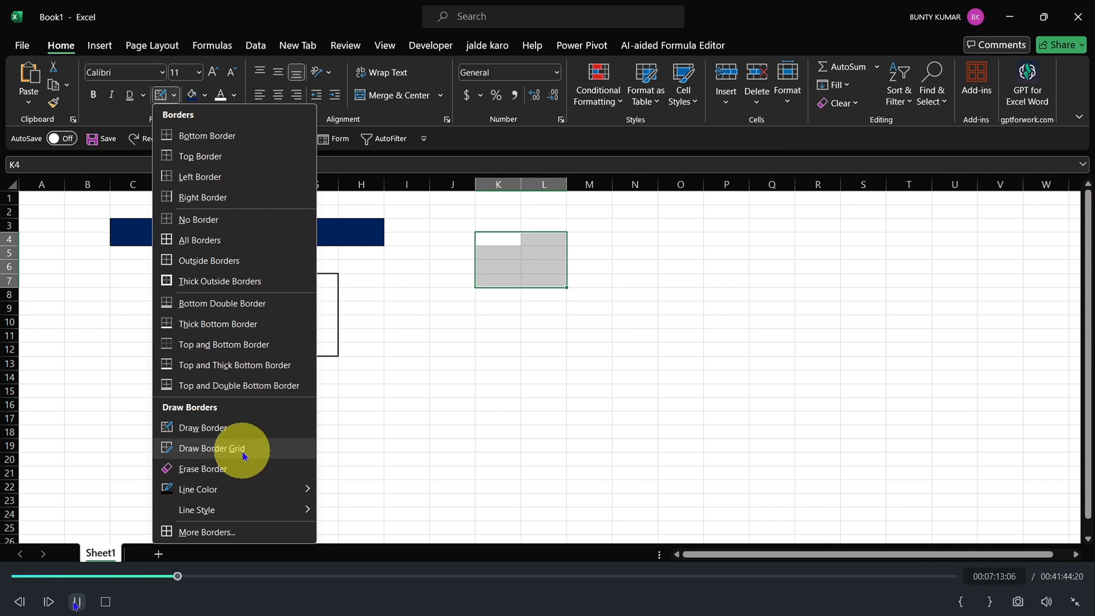
- Draw an outline border around cells J4:M12 with Draw Border
{"action": "left_click", "coordinate": [244, 448]}
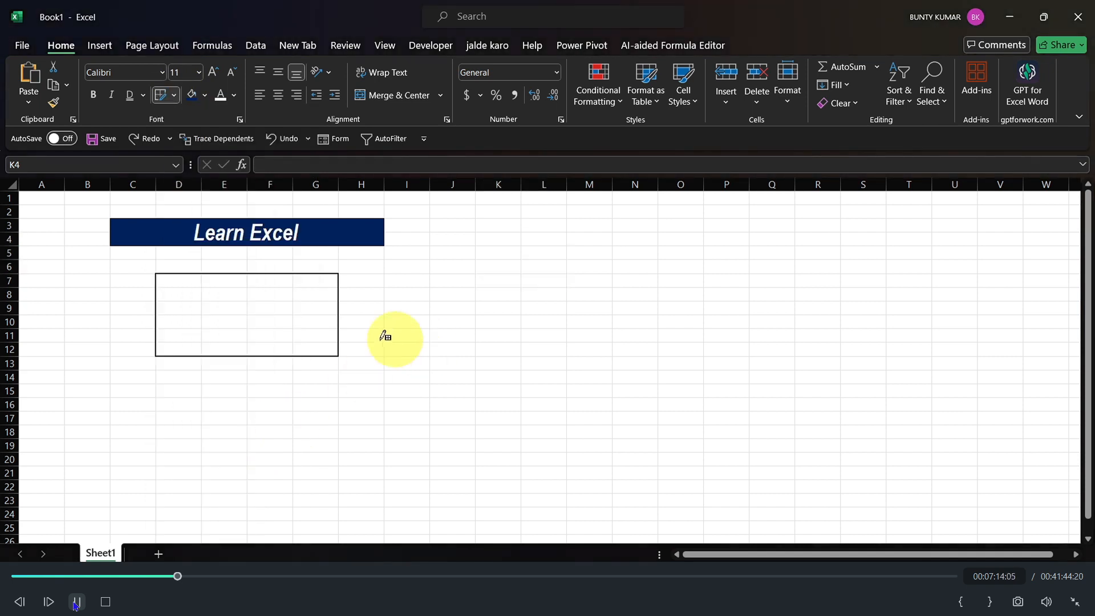
{"action": "left_click", "coordinate": [174, 94]}
{"action": "left_click", "coordinate": [257, 428]}
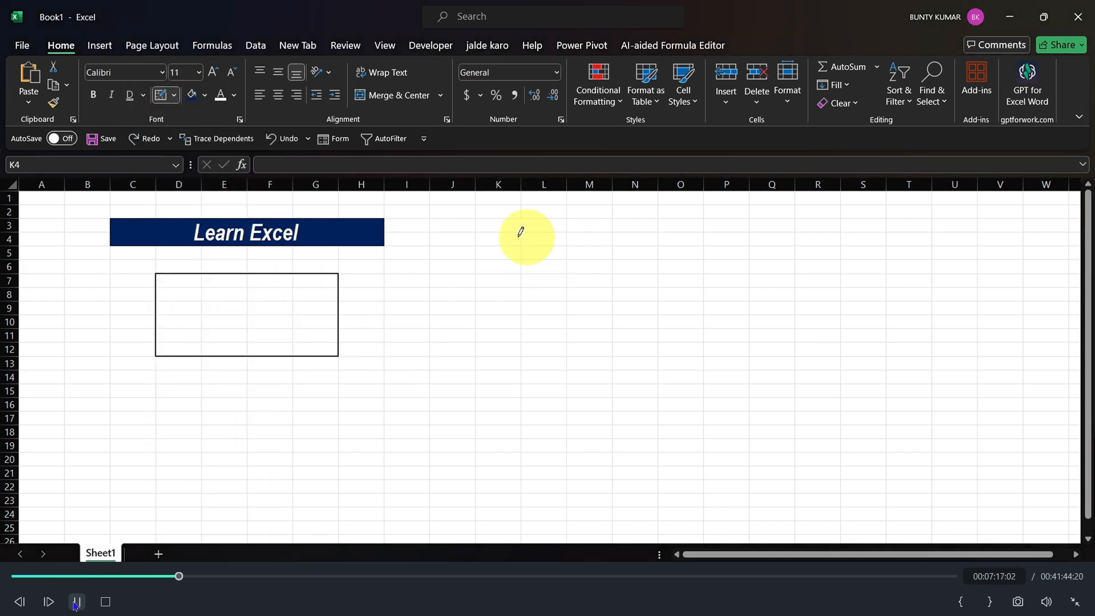
{"action": "left_click_drag", "start_coordinate": [436, 235], "coordinate": [516, 271]}
{"action": "left_click_drag", "start_coordinate": [535, 307], "coordinate": [611, 355]}
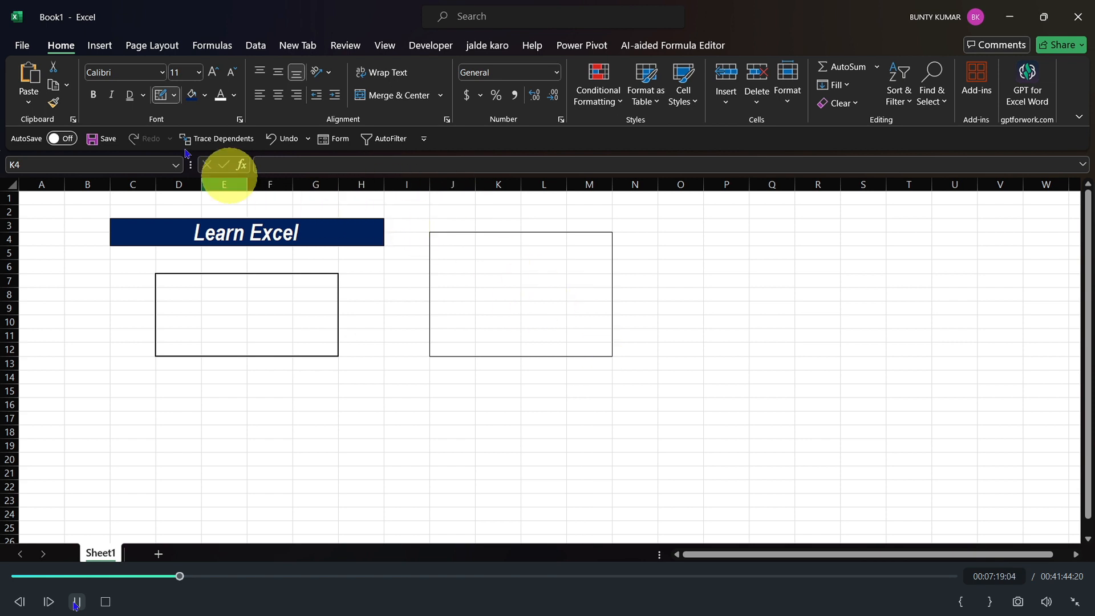
- Draw a border grid over cells O5:S15 with Draw Border Grid
{"action": "left_click", "coordinate": [174, 106]}
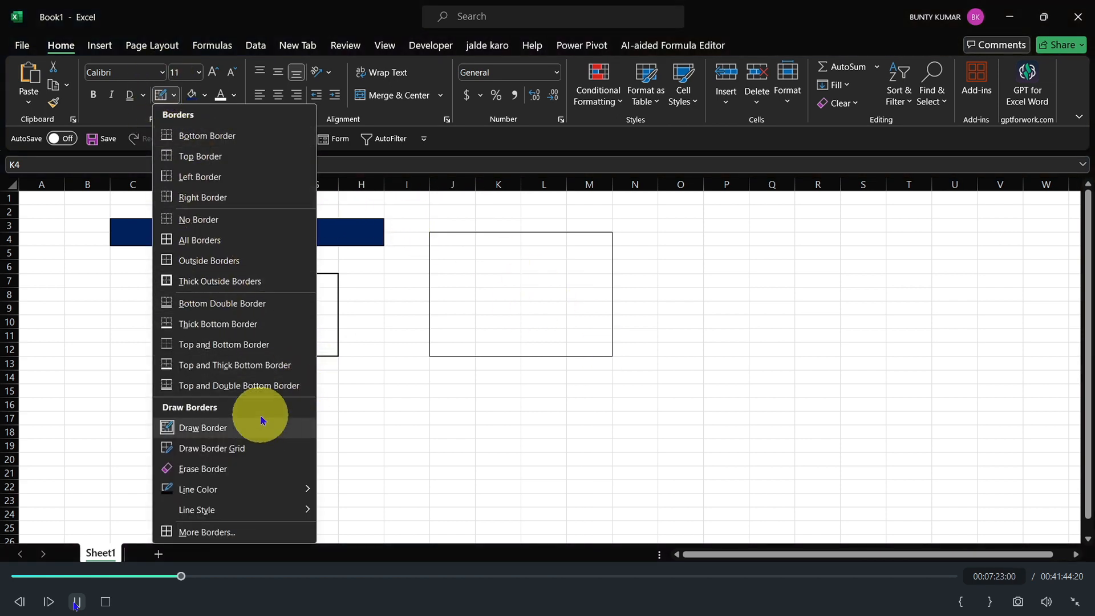
{"action": "left_click", "coordinate": [263, 449]}
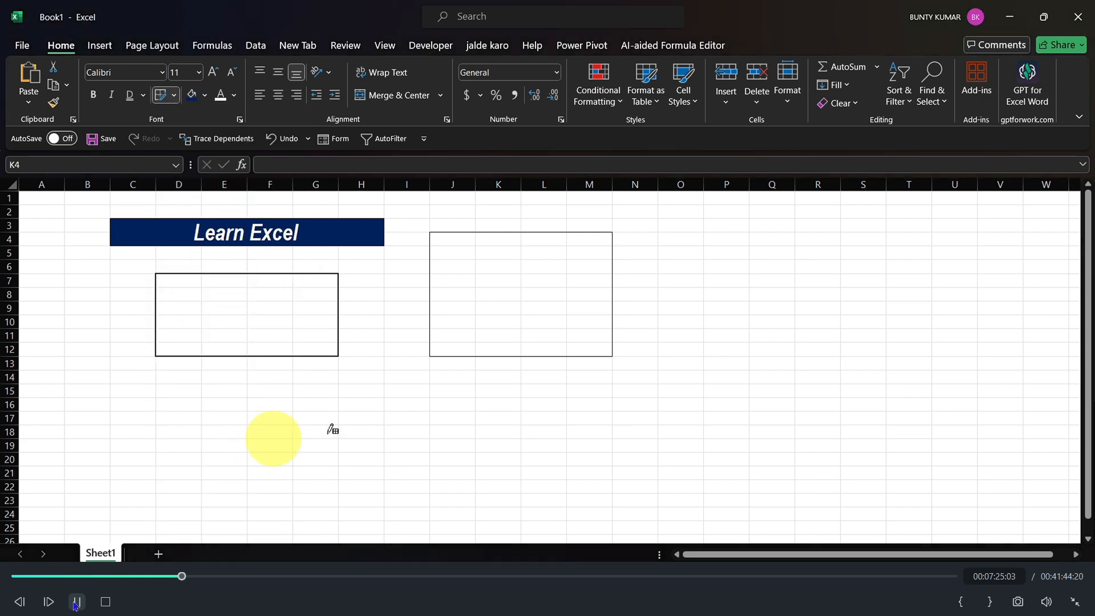
{"action": "left_click_drag", "start_coordinate": [725, 278], "coordinate": [872, 373]}
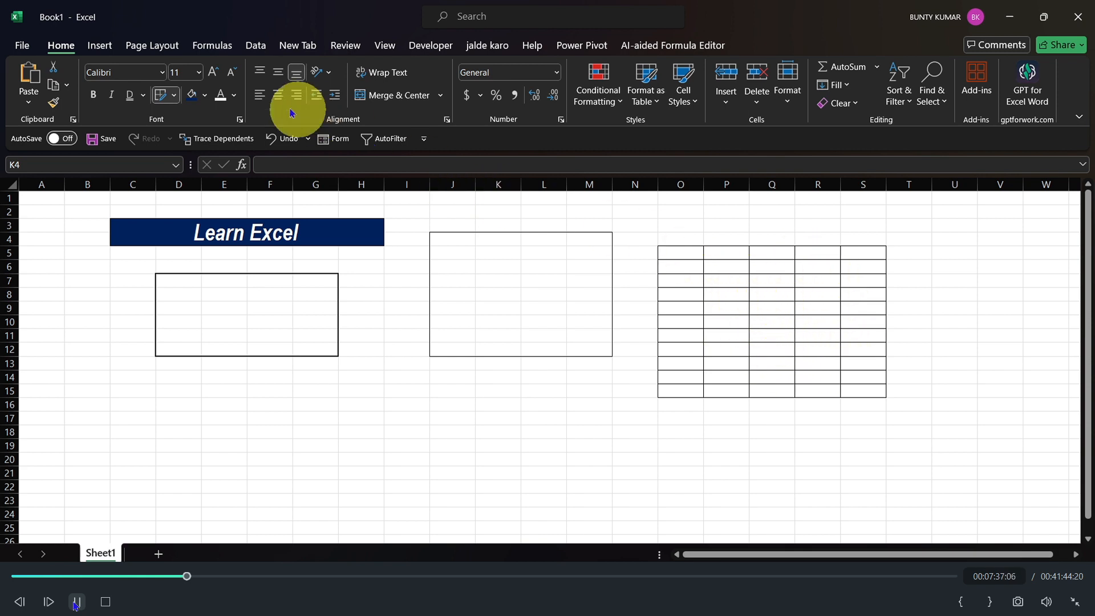
- Erase the borders from the grid in O5:S15 and the outlined boxes in J4:M12 and D7:G12
{"action": "left_click", "coordinate": [176, 96]}
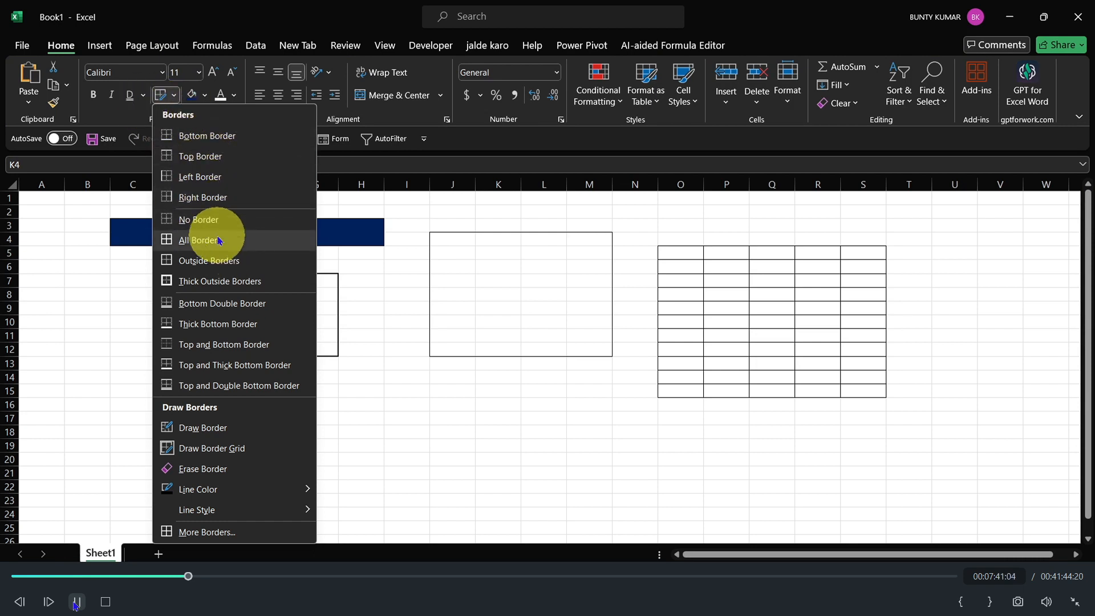
{"action": "left_click", "coordinate": [234, 469]}
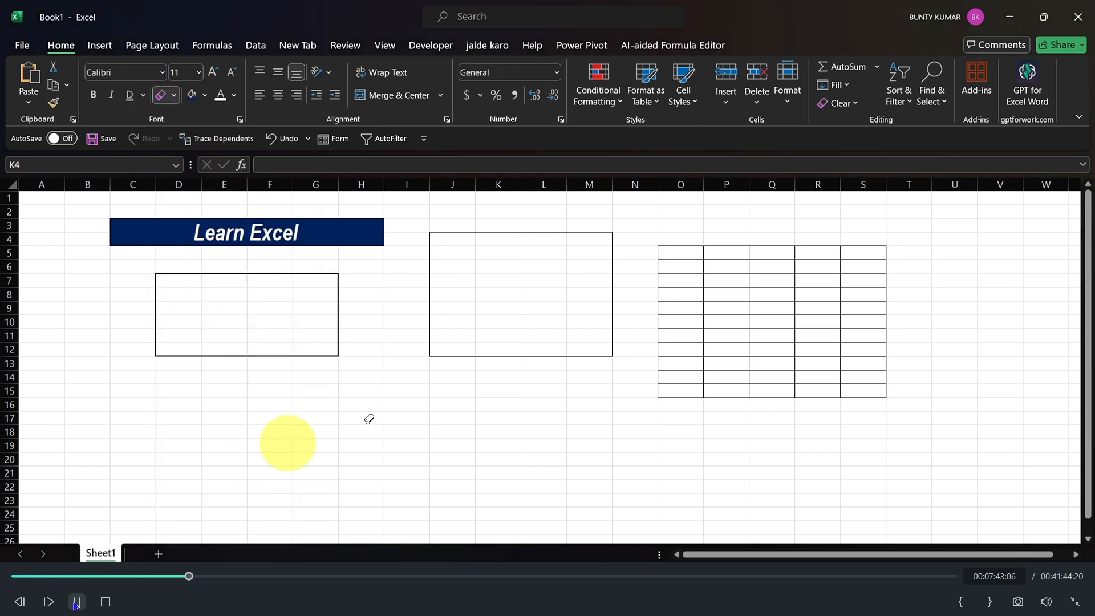
{"action": "left_click", "coordinate": [677, 257]}
{"action": "mouse_move", "coordinate": [677, 256]}
{"action": "left_mouse_down"}
{"action": "mouse_move", "coordinate": [860, 392]}
{"action": "mouse_move", "coordinate": [916, 359]}
{"action": "mouse_move", "coordinate": [885, 396]}
{"action": "left_mouse_up"}
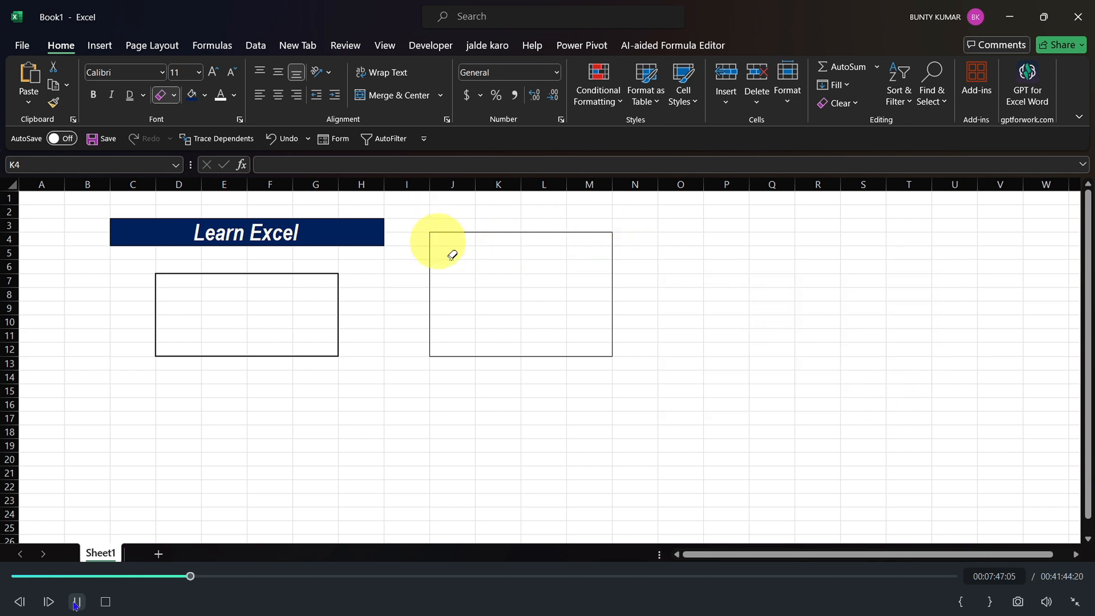
{"action": "left_click_drag", "start_coordinate": [447, 252], "coordinate": [650, 384]}
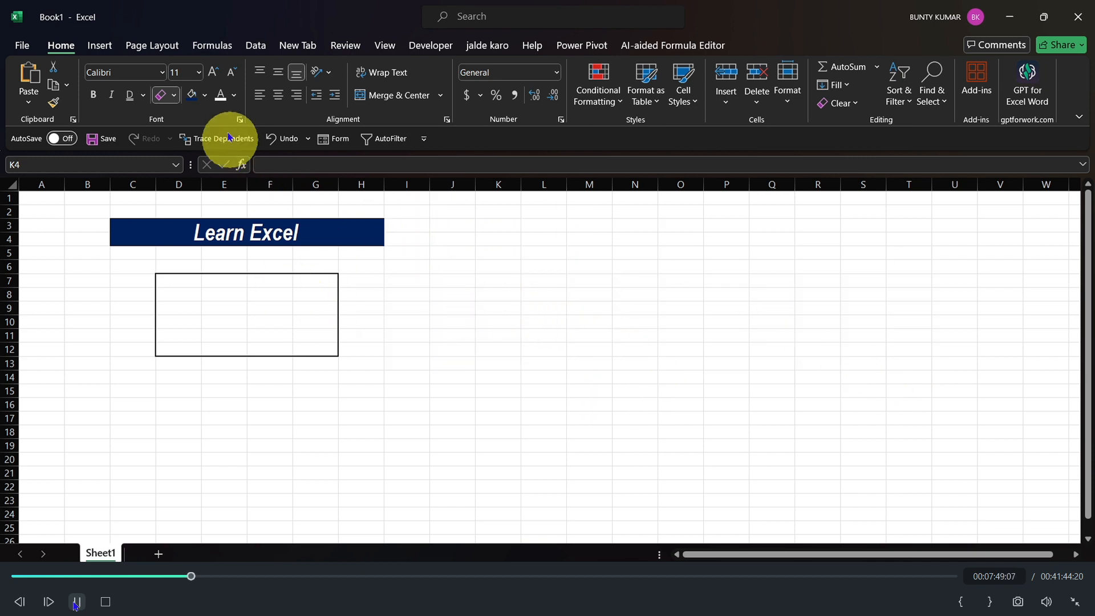
{"action": "left_click_drag", "start_coordinate": [146, 275], "coordinate": [391, 374]}
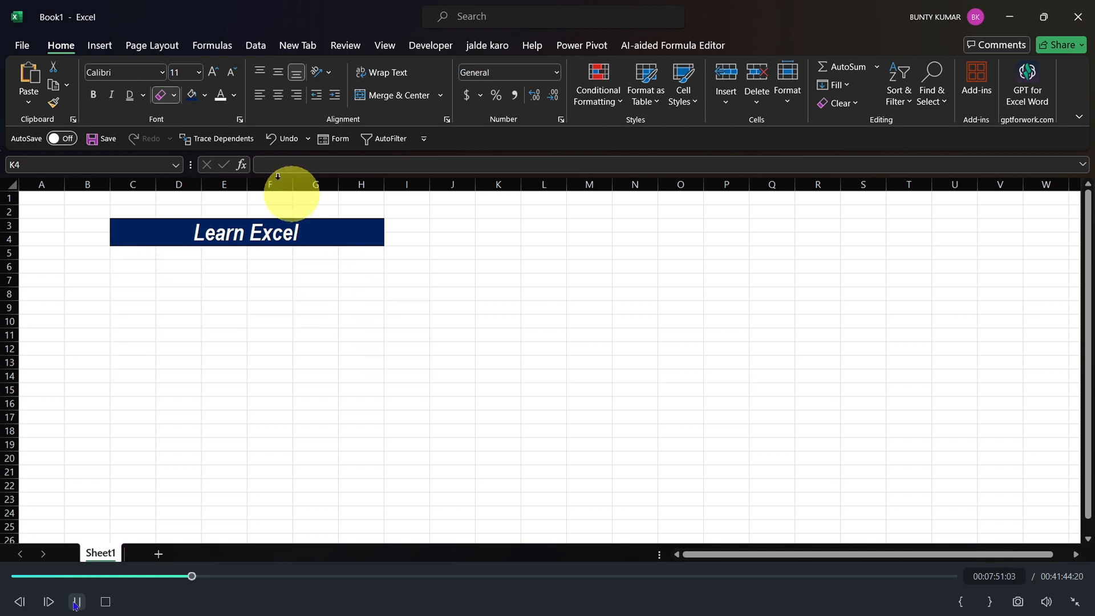
- Set the border line color to dark green and draw a border grid over cells J6:O15
{"action": "left_click", "coordinate": [174, 96]}
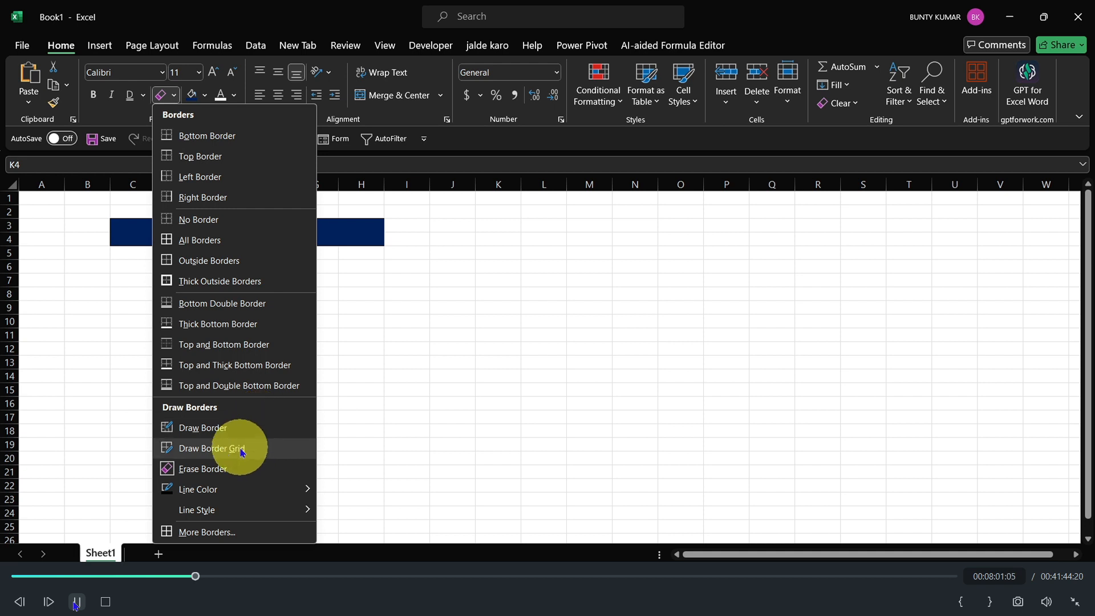
{"action": "mouse_move", "coordinate": [275, 495]}
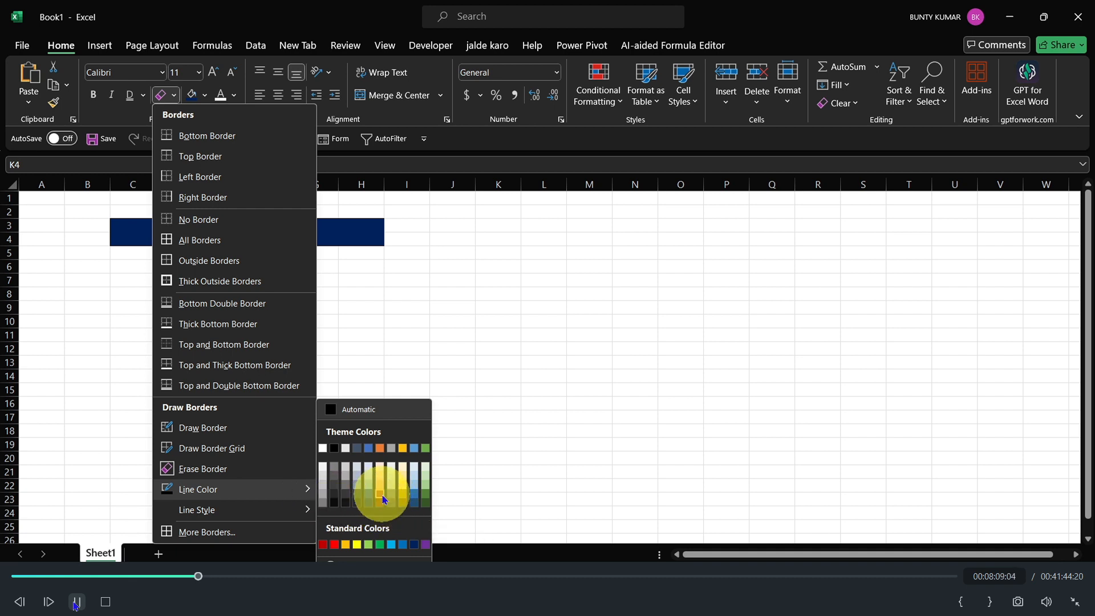
{"action": "left_click", "coordinate": [428, 506]}
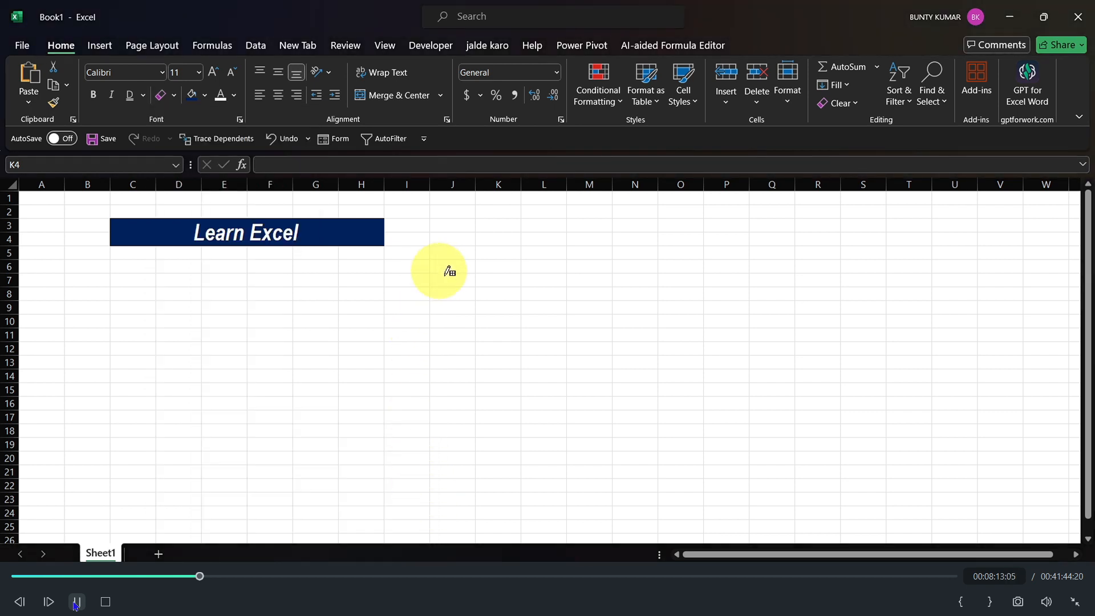
{"action": "mouse_move", "coordinate": [444, 267]}
{"action": "left_mouse_down"}
{"action": "mouse_move", "coordinate": [592, 351]}
{"action": "mouse_move", "coordinate": [696, 386]}
{"action": "left_mouse_up"}
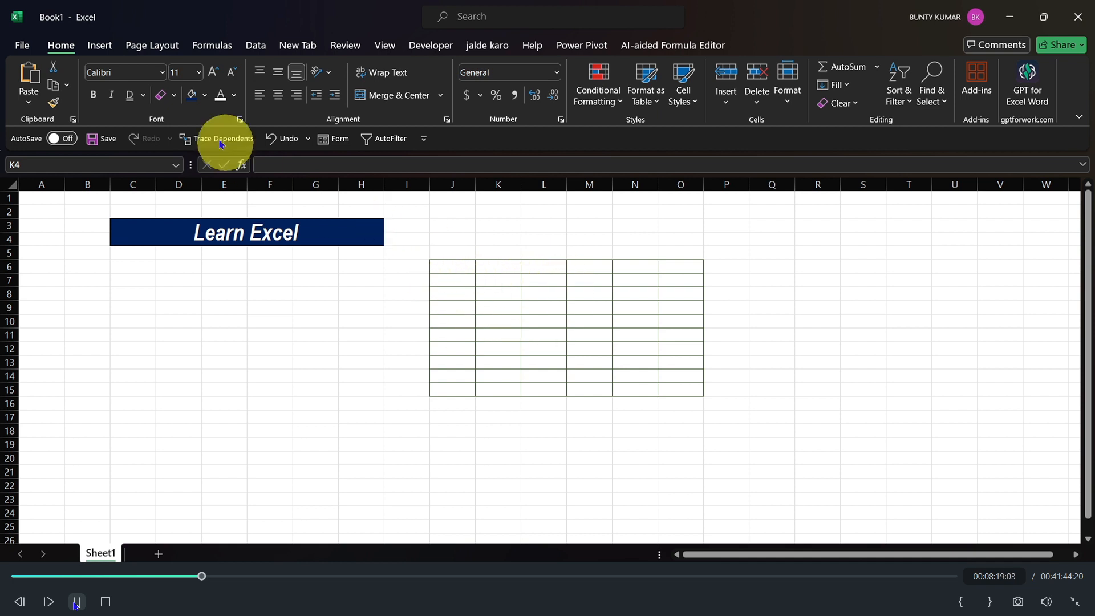
{"action": "left_click", "coordinate": [174, 95]}
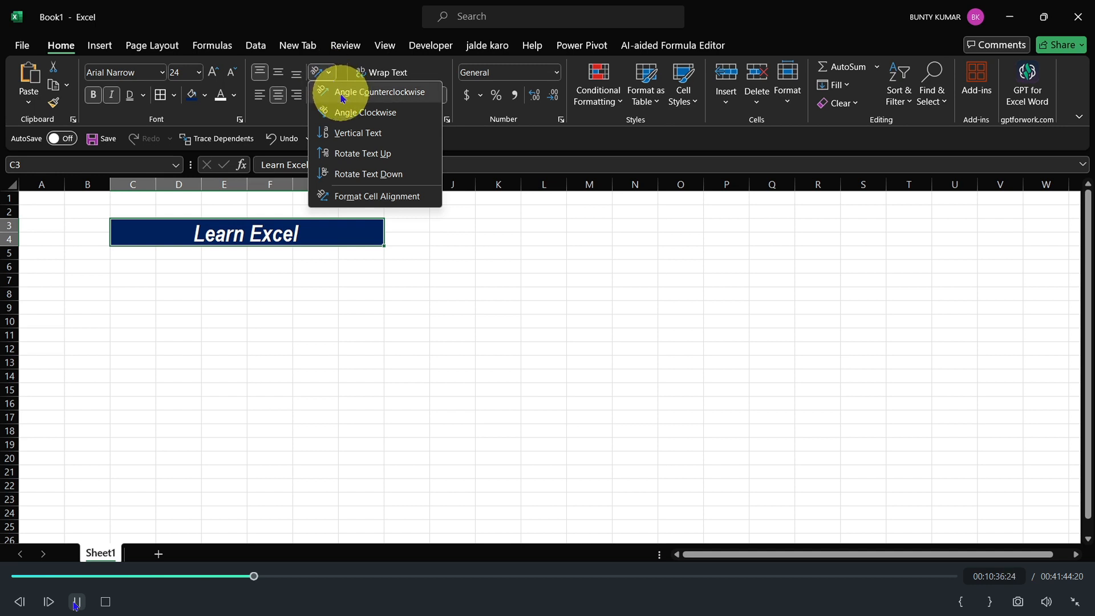
- Angle the Learn Excel heading counterclockwise and increase the height of row 4 so the slanted text fits
{"action": "left_click", "coordinate": [345, 98]}
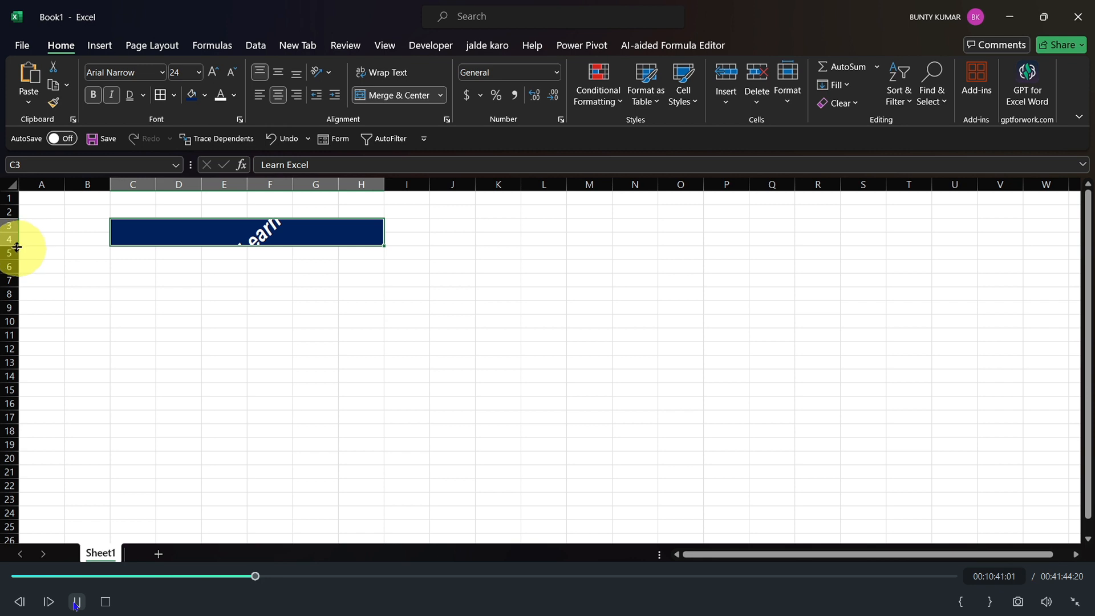
{"action": "left_click_drag", "start_coordinate": [18, 247], "coordinate": [13, 343]}
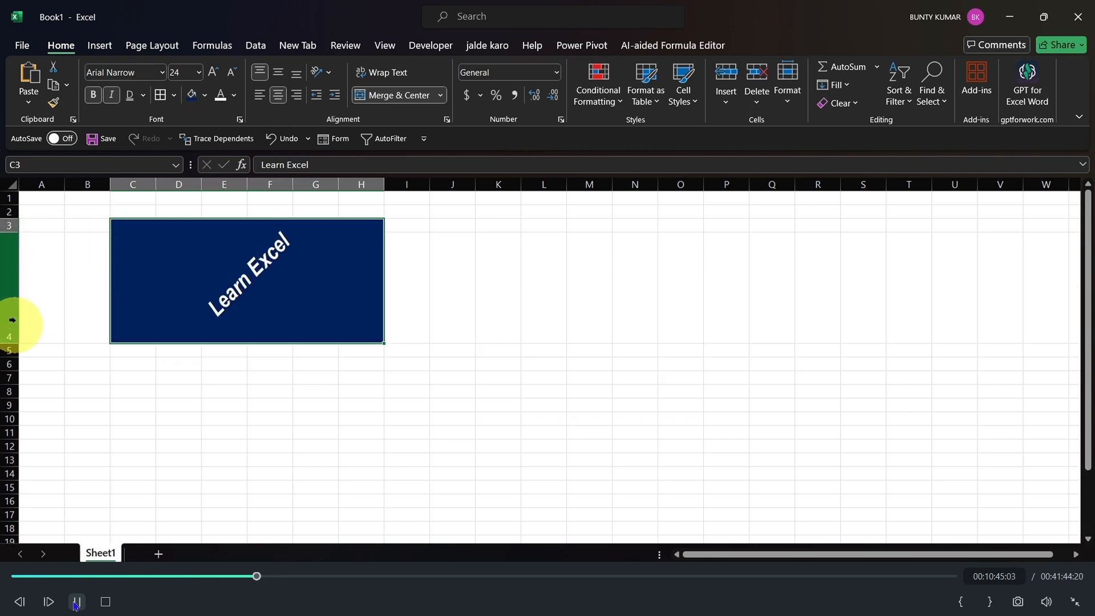
- Set the Learn Excel heading to vertical text and make its merged cell narrower and taller by collapsing columns E:H and heightening row 4
{"action": "left_click", "coordinate": [318, 74]}
{"action": "left_click", "coordinate": [351, 130]}
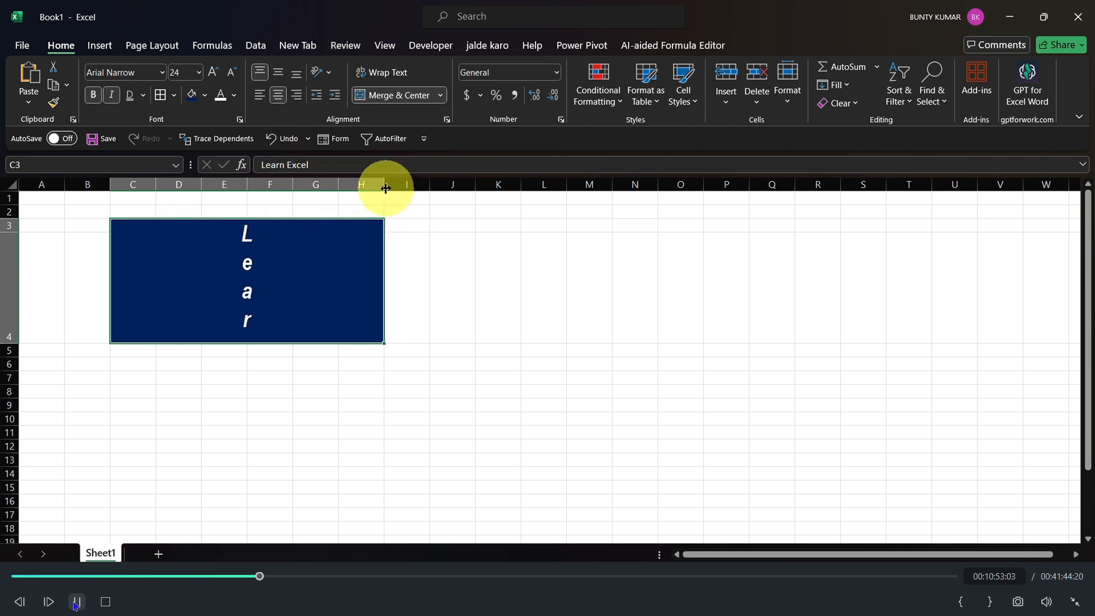
{"action": "left_click_drag", "start_coordinate": [383, 186], "coordinate": [195, 186]}
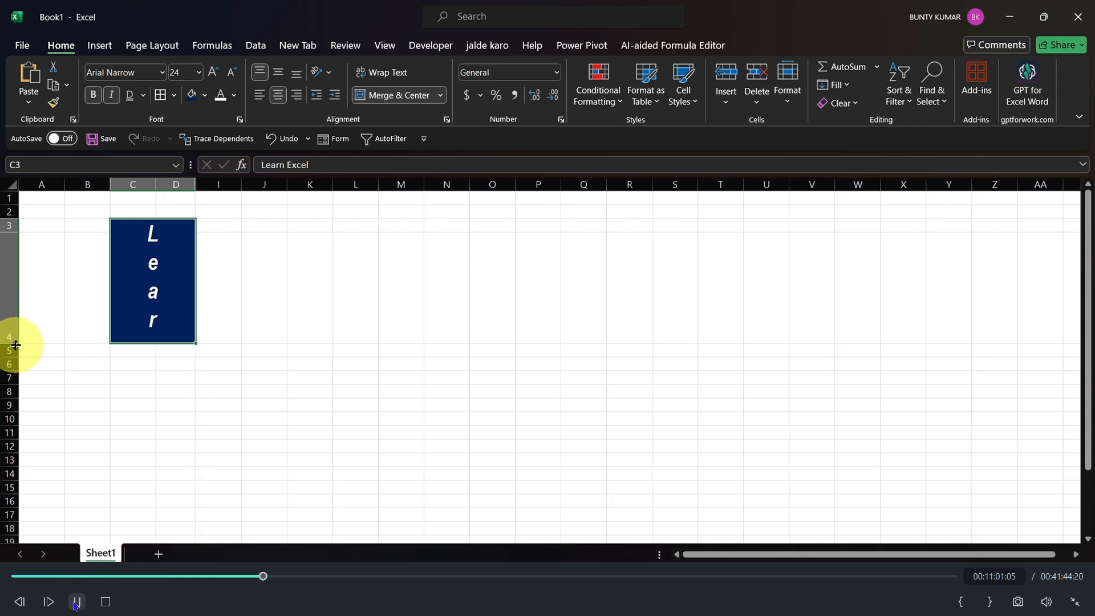
{"action": "left_click_drag", "start_coordinate": [10, 343], "coordinate": [49, 471]}
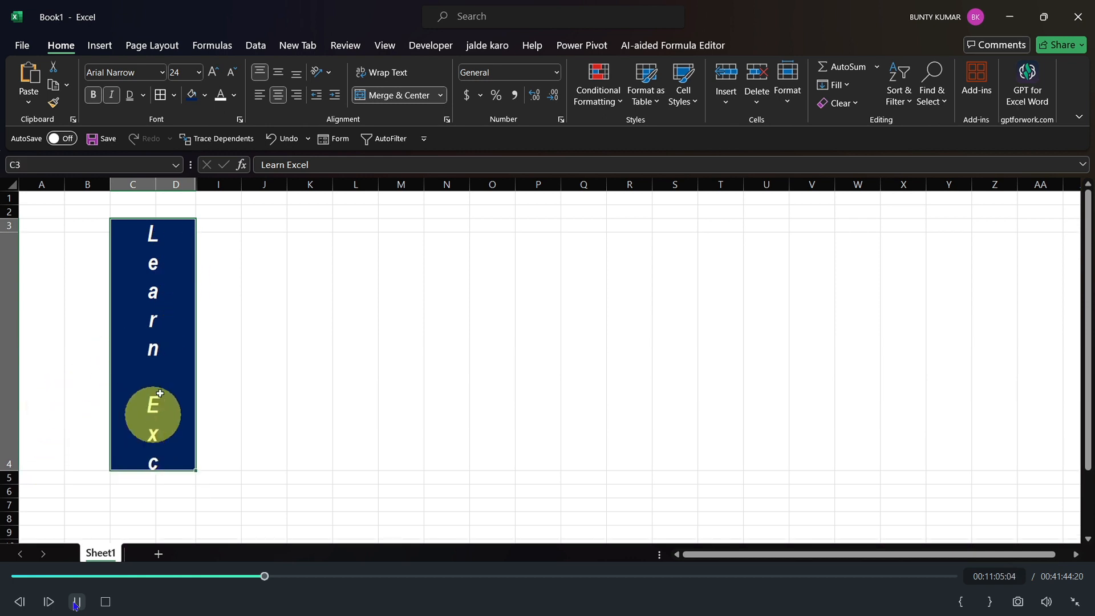
{"action": "left_click_drag", "start_coordinate": [12, 471], "coordinate": [37, 498]}
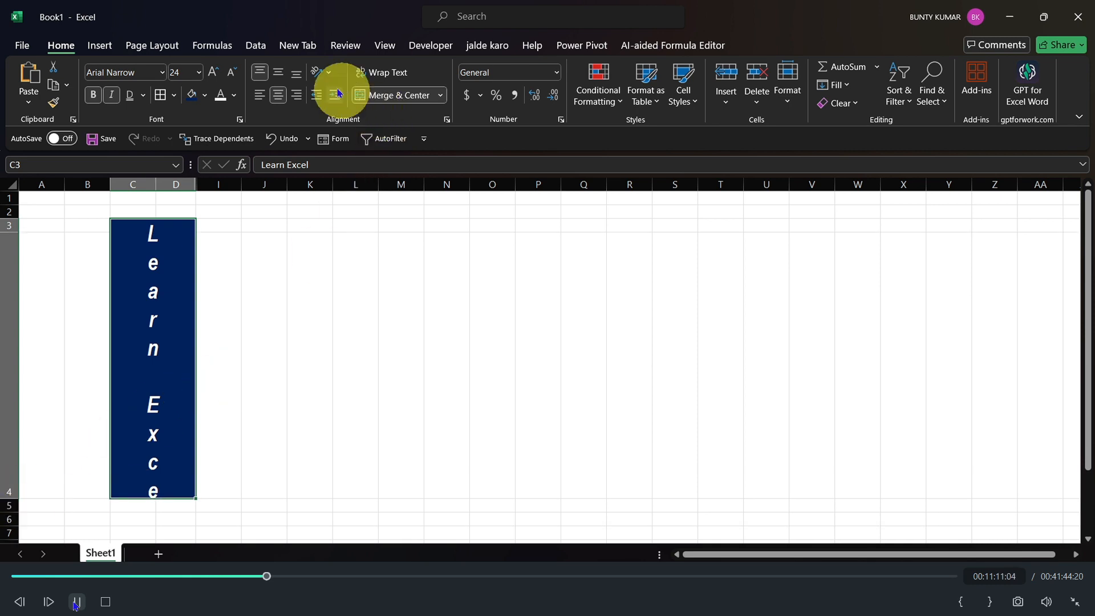
- Apply Rotate Text Up to the Learn Excel heading, followed by Rotate Text Down
{"action": "left_click", "coordinate": [323, 73]}
{"action": "left_click", "coordinate": [363, 153]}
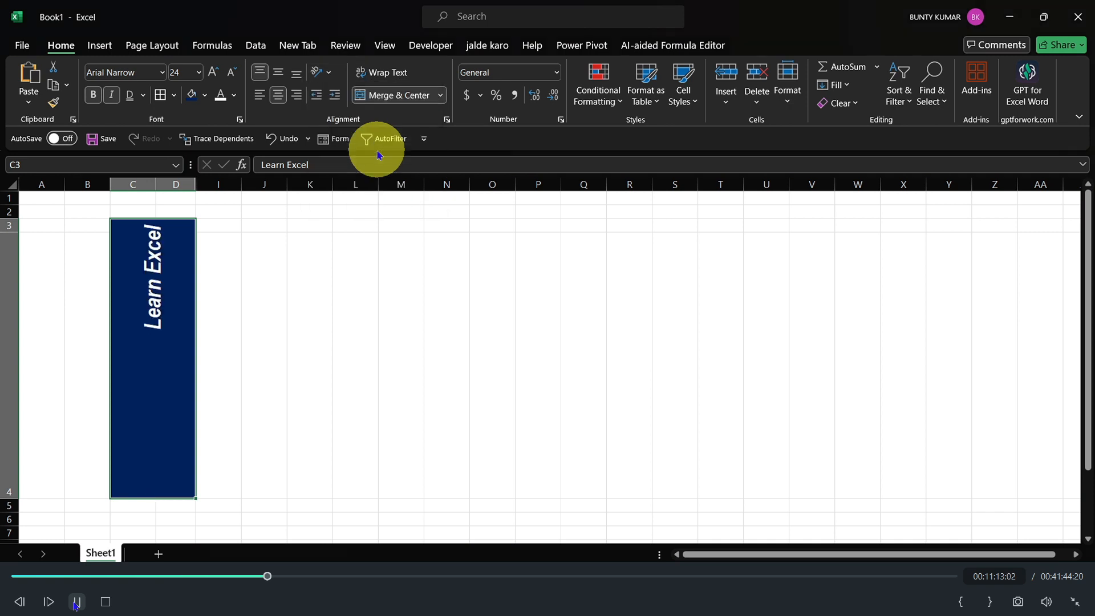
{"action": "left_click", "coordinate": [319, 73]}
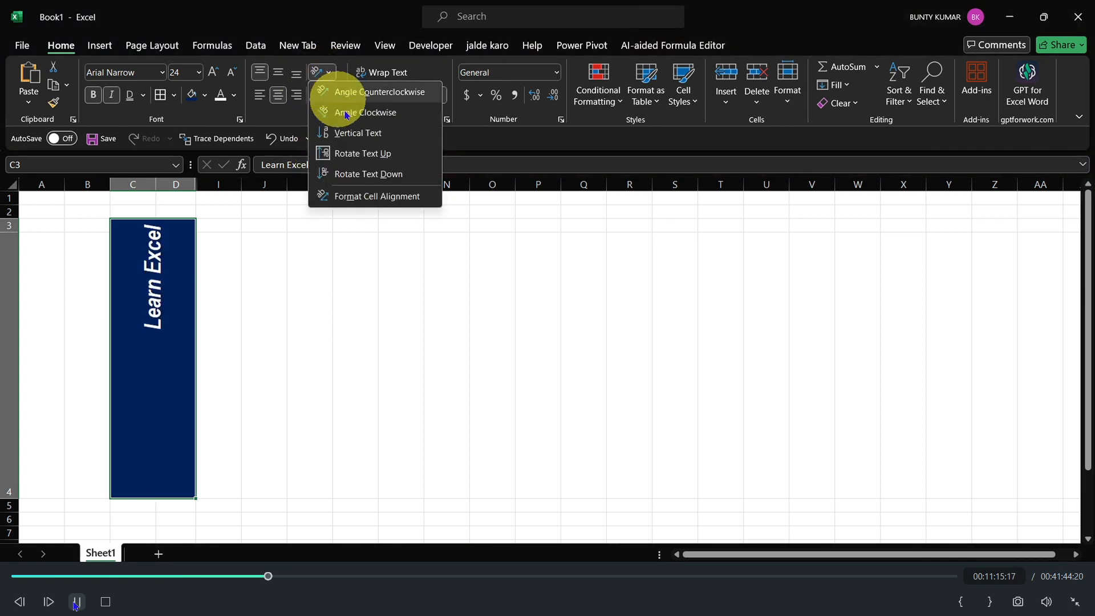
{"action": "left_click", "coordinate": [376, 175]}
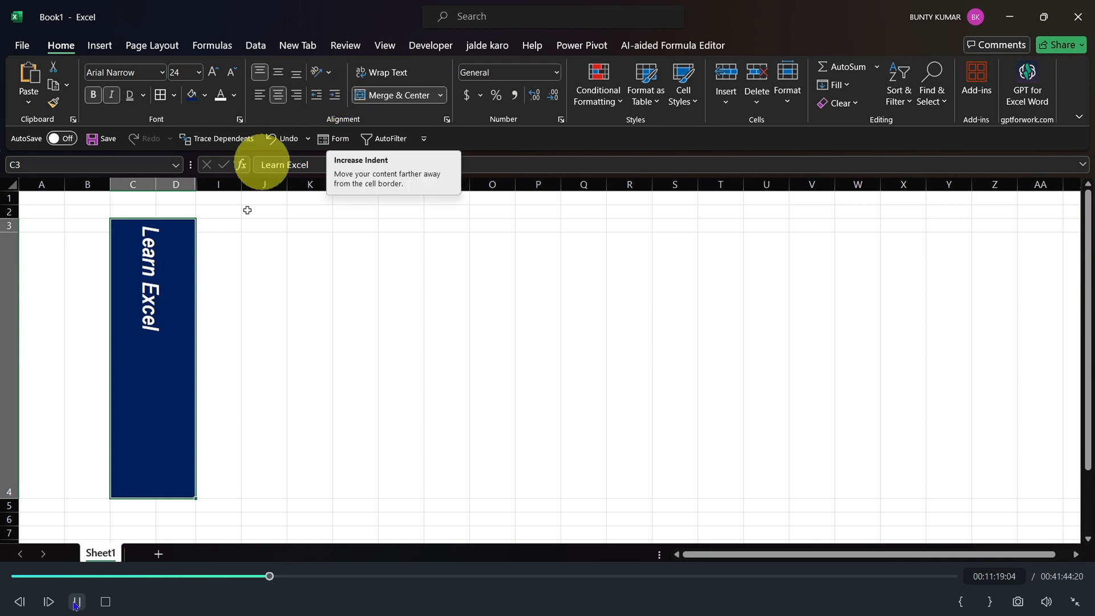
- Switch the Learn Excel heading back to the Vertical Text orientation
{"action": "left_click", "coordinate": [331, 77]}
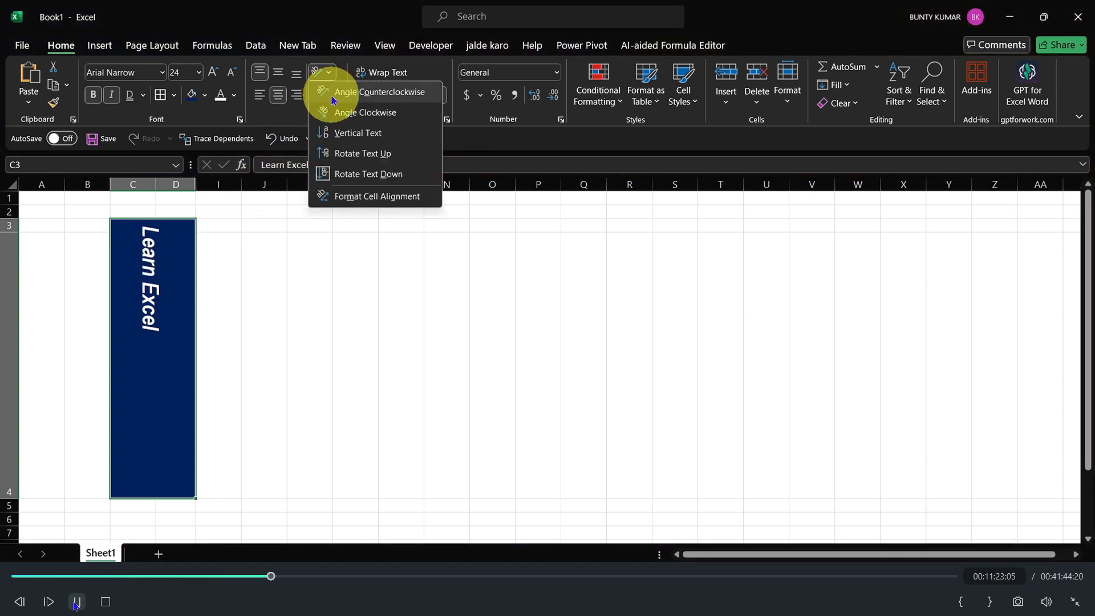
{"action": "left_click", "coordinate": [384, 134]}
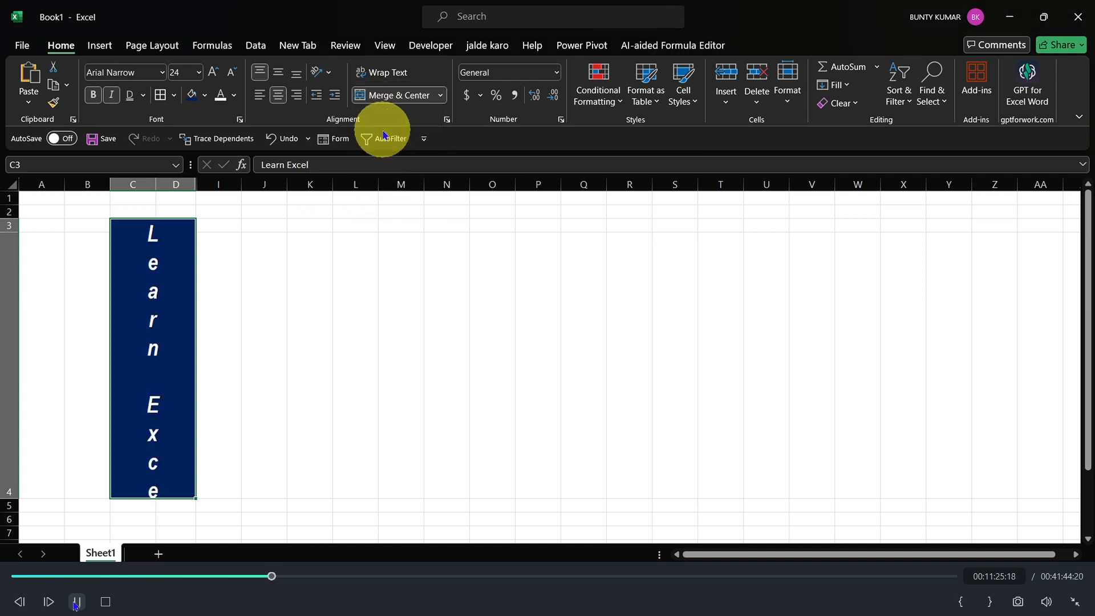
{"action": "left_click", "coordinate": [328, 76]}
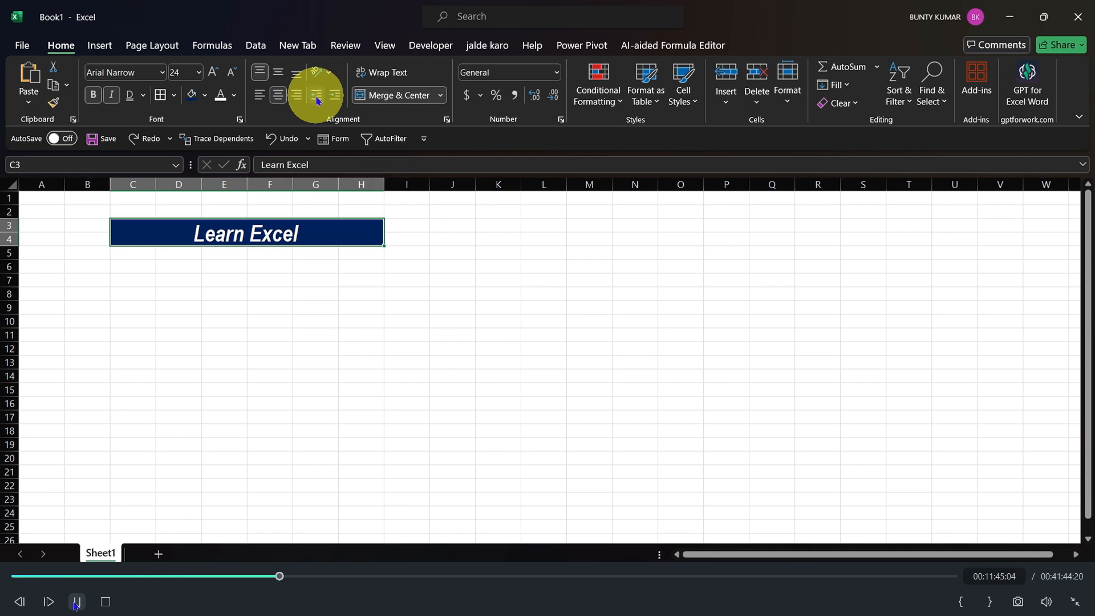
- Left-align the Learn Excel heading in its merged cell and increase its indent by six levels
{"action": "left_click", "coordinate": [261, 95]}
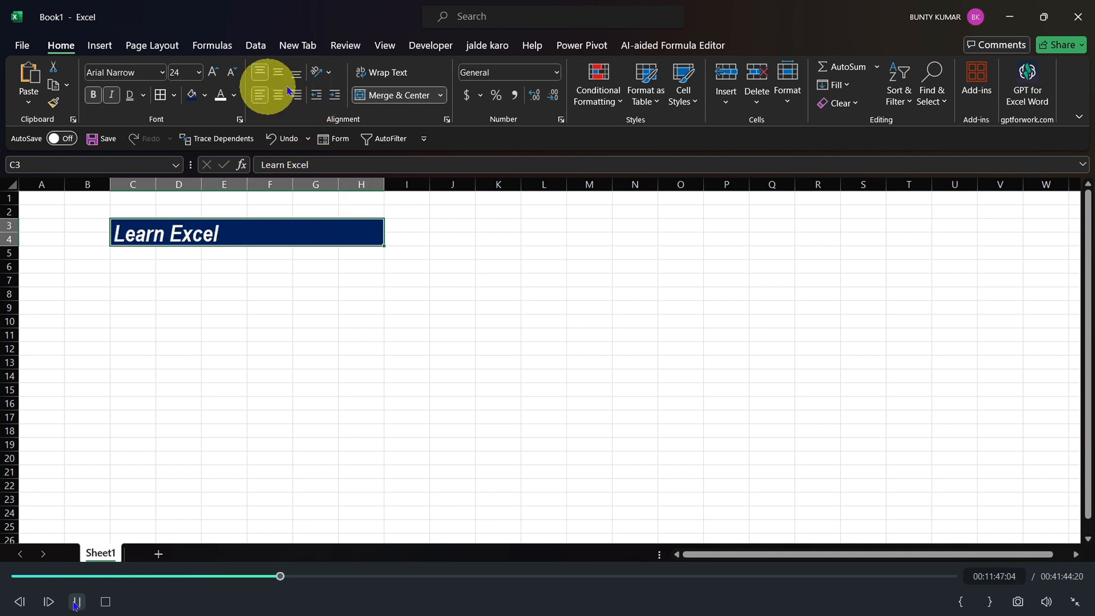
{"action": "left_click", "coordinate": [332, 96]}
{"action": "left_click", "coordinate": [332, 95]}
{"action": "left_click", "coordinate": [332, 96]}
{"action": "left_click", "coordinate": [332, 96]}
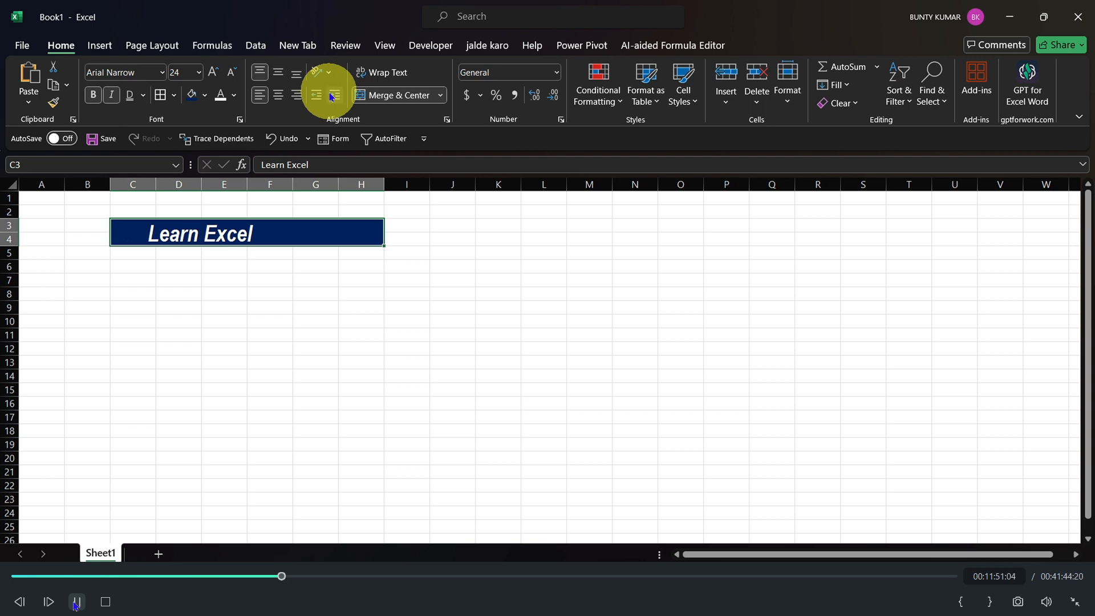
{"action": "left_click", "coordinate": [332, 95]}
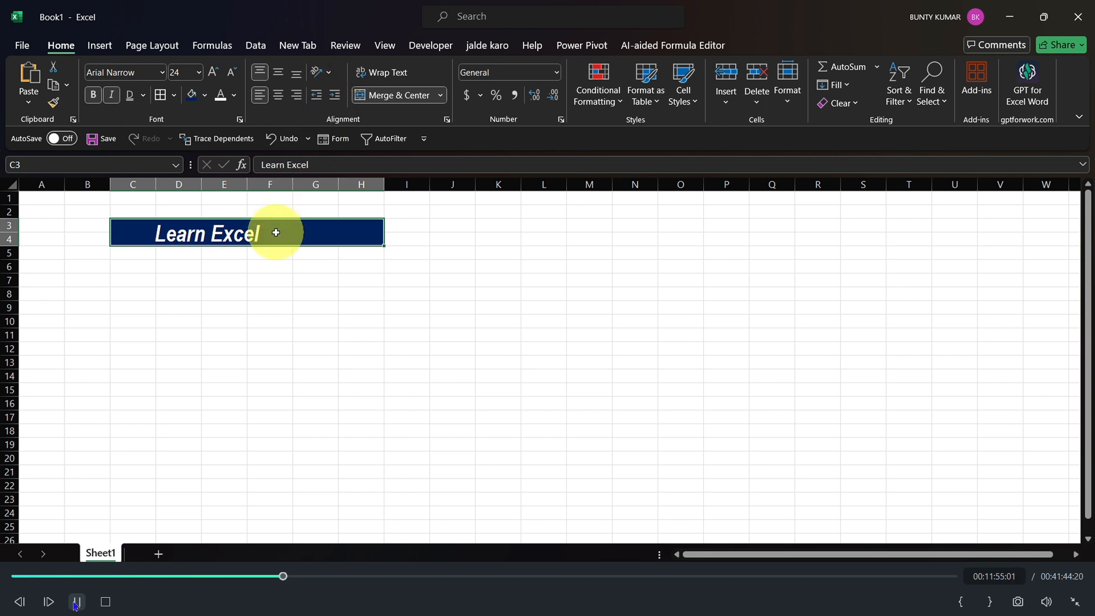
- Decrease the indent of the Learn Excel heading by three levels
{"action": "left_click", "coordinate": [323, 101]}
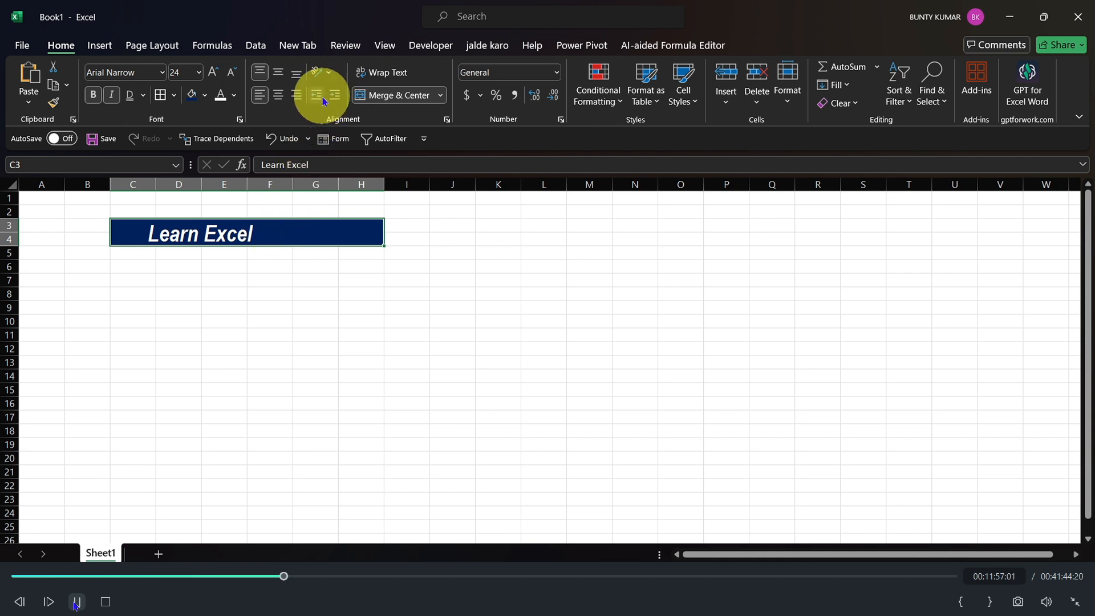
{"action": "left_click", "coordinate": [322, 101]}
{"action": "left_click", "coordinate": [322, 101]}
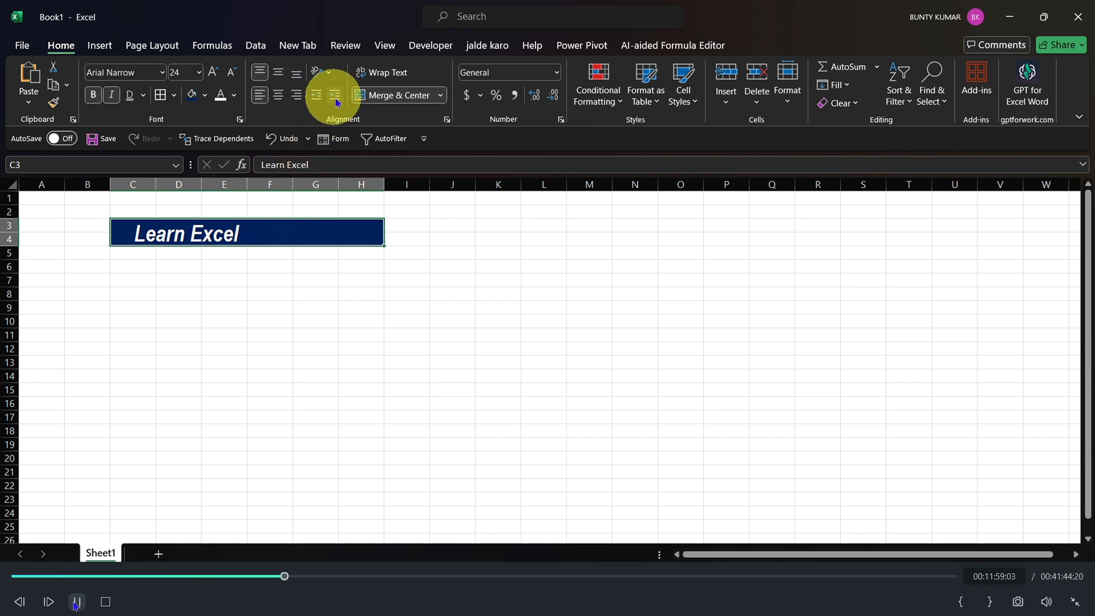
- Increase the indent of the Learn Excel heading by a net five levels
{"action": "left_click", "coordinate": [335, 97]}
{"action": "left_click", "coordinate": [336, 97]}
{"action": "left_click", "coordinate": [336, 97]}
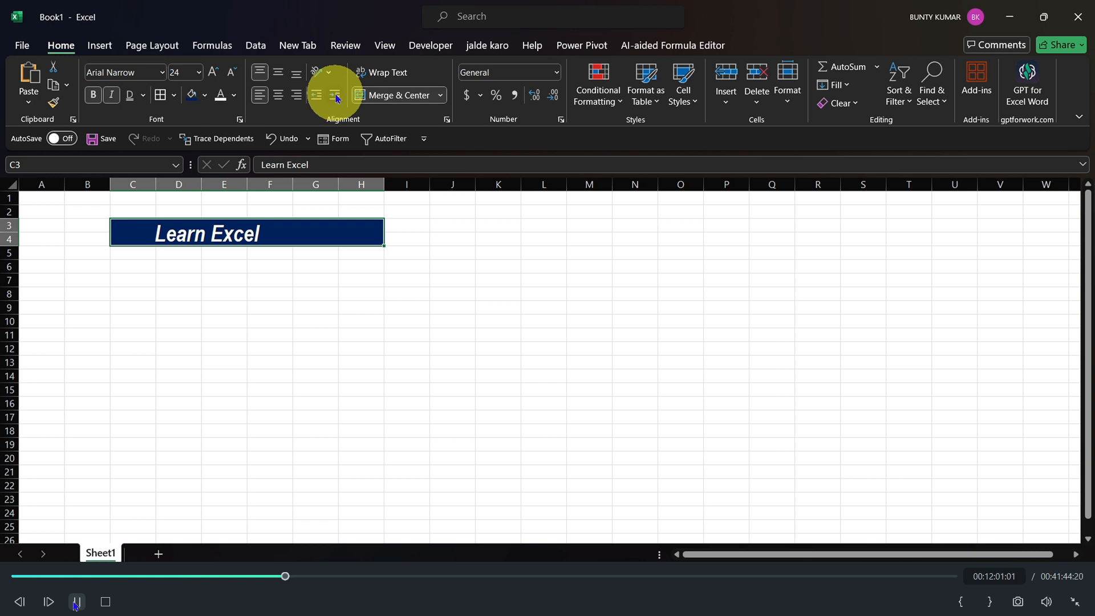
{"action": "left_click", "coordinate": [335, 97]}
{"action": "left_click", "coordinate": [316, 96]}
{"action": "left_click", "coordinate": [336, 95]}
{"action": "left_click", "coordinate": [335, 96]}
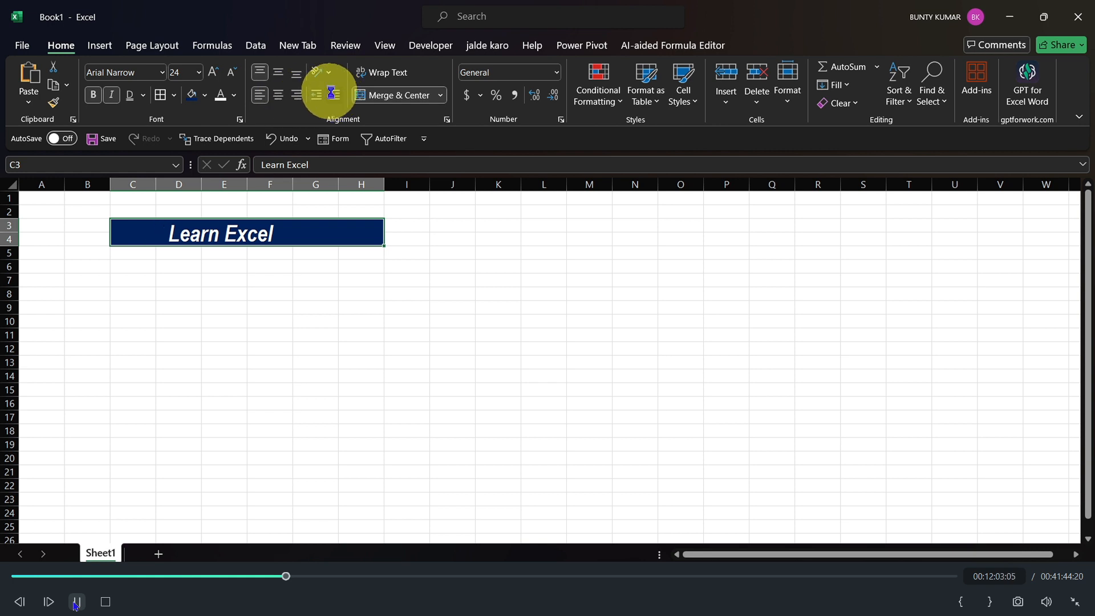
- Center the Learn Excel heading in its merged cell, then switch it to right alignment
{"action": "left_click", "coordinate": [336, 96]}
{"action": "left_click", "coordinate": [284, 101]}
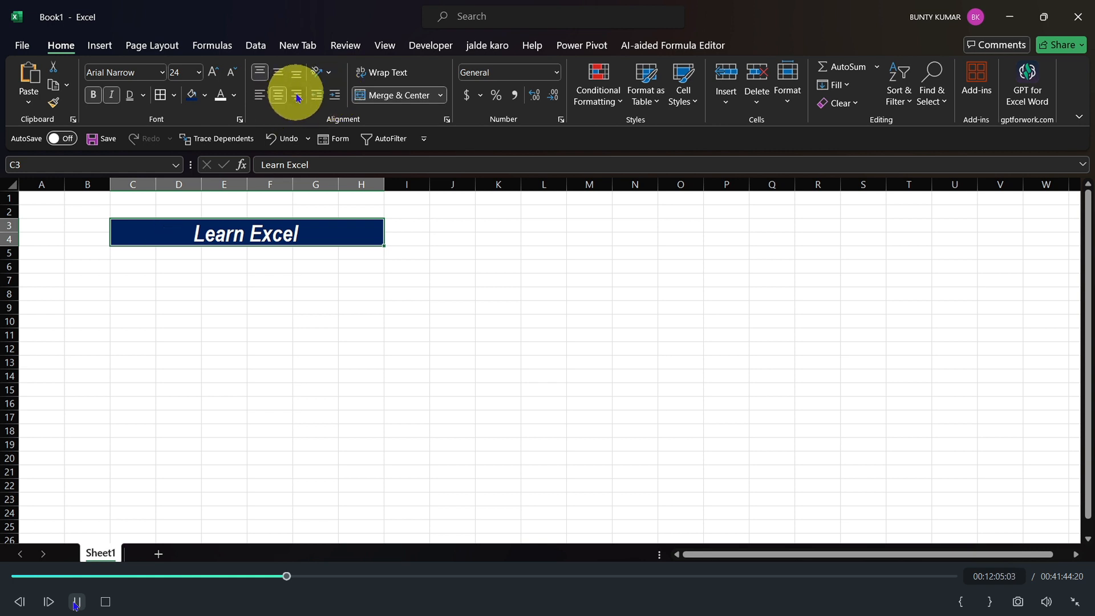
{"action": "left_click", "coordinate": [296, 95]}
- Left-align the Learn Excel heading and increase its indent by two levels
{"action": "left_click", "coordinate": [267, 100]}
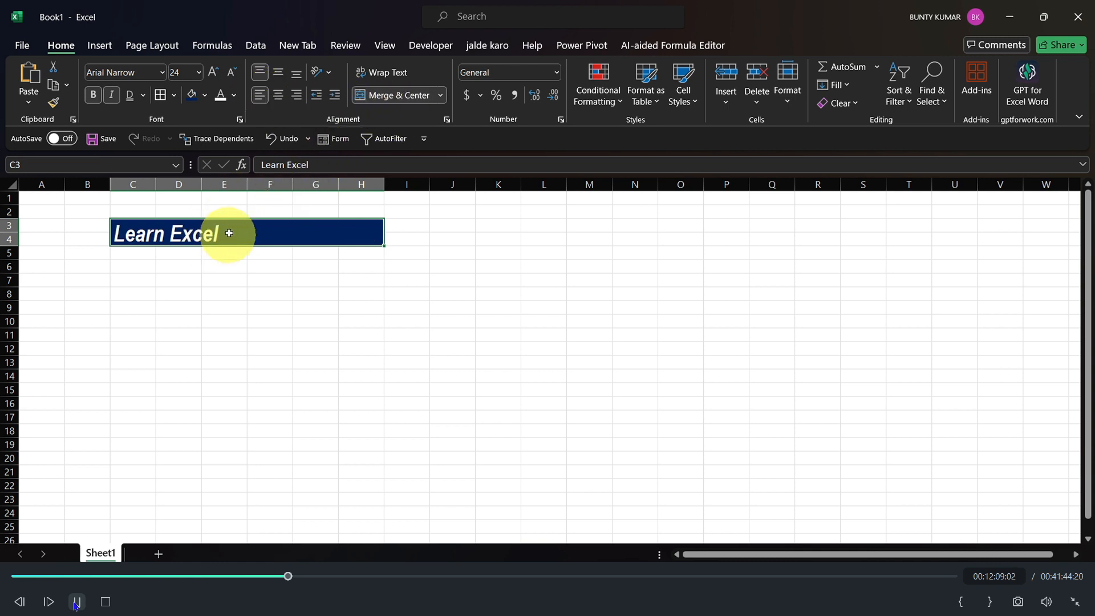
{"action": "left_click", "coordinate": [337, 97]}
{"action": "left_click", "coordinate": [337, 97]}
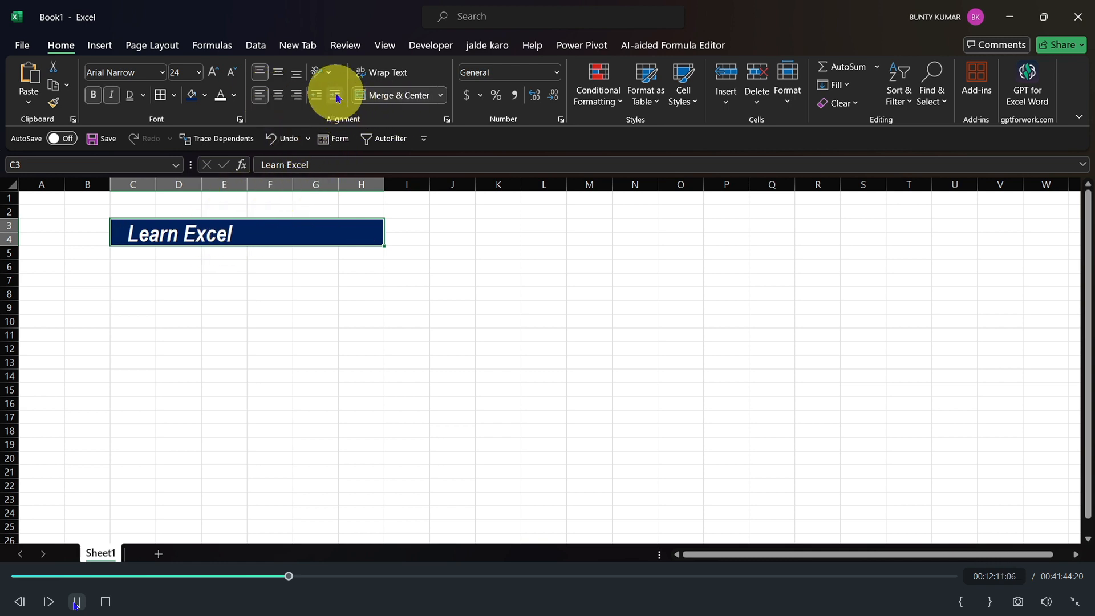
{"action": "left_click", "coordinate": [337, 97]}
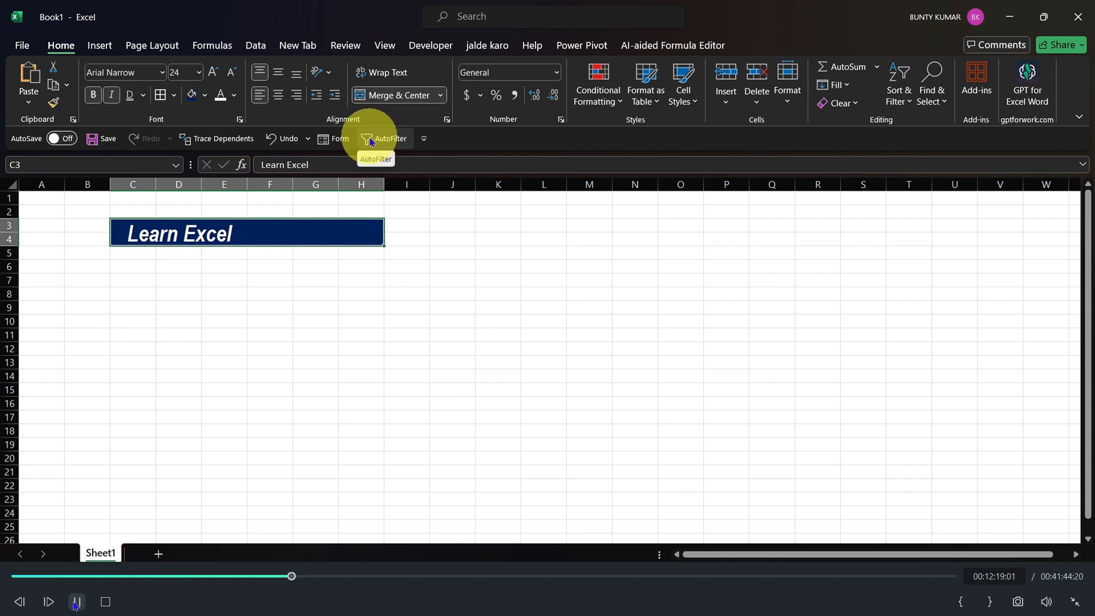
- Enter the text "This is a new world" in cell G7 and reselect that cell
{"action": "left_click", "coordinate": [270, 280]}
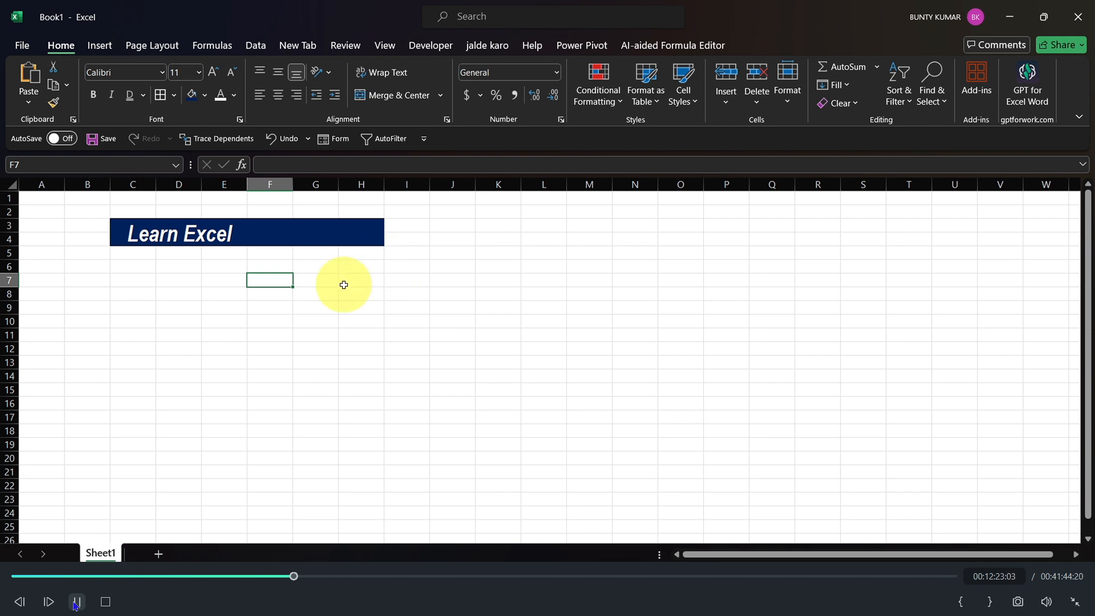
{"action": "left_click", "coordinate": [306, 274]}
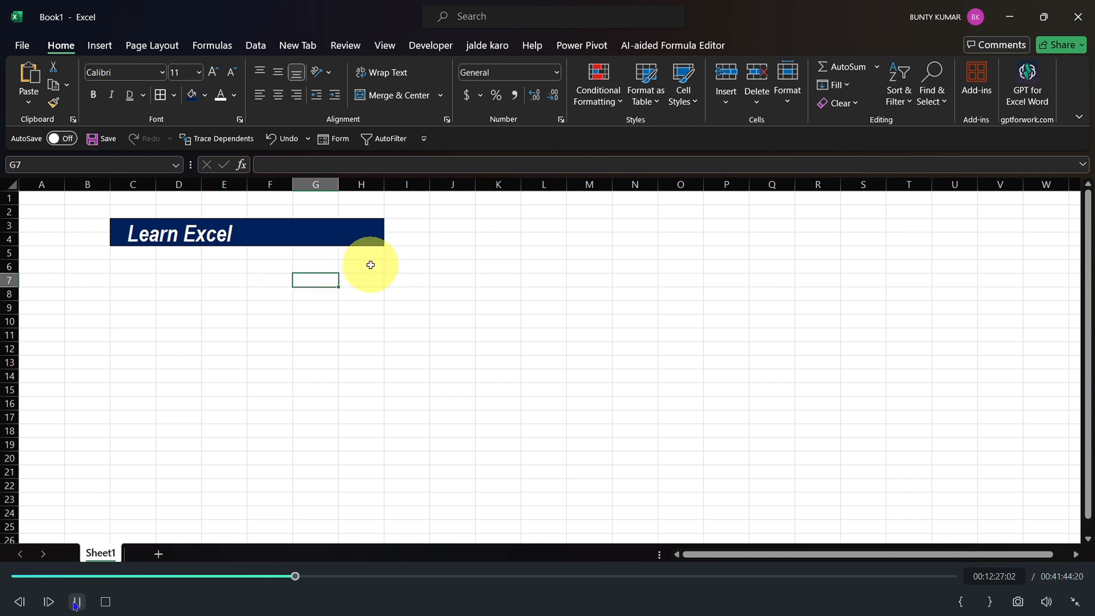
{"action": "type", "text": "This is a new world"}
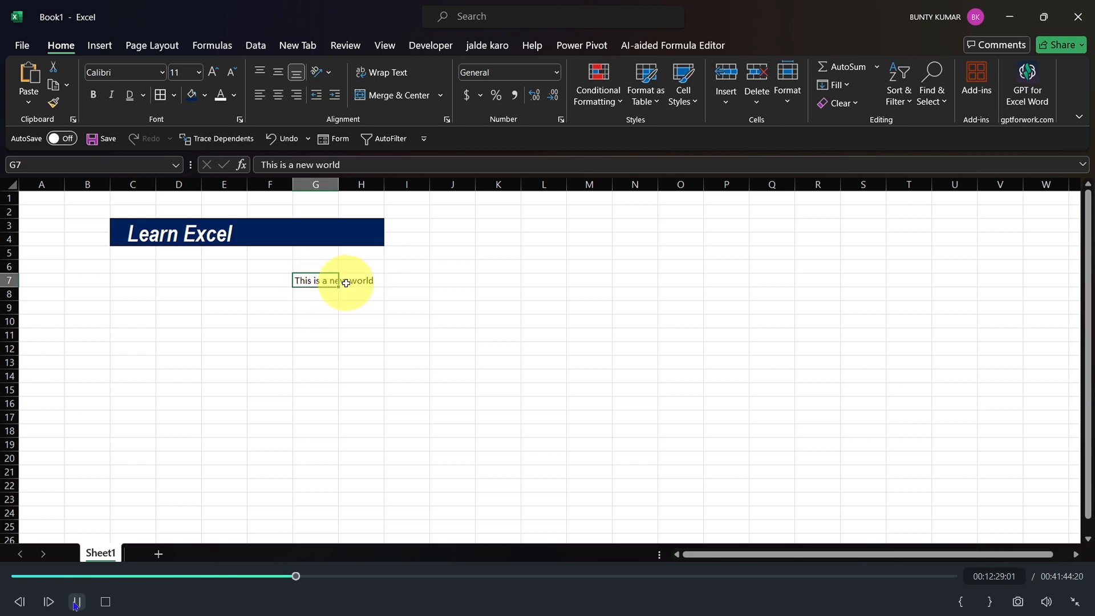
{"action": "key", "text": "Tab"}
{"action": "left_click", "coordinate": [320, 292]}
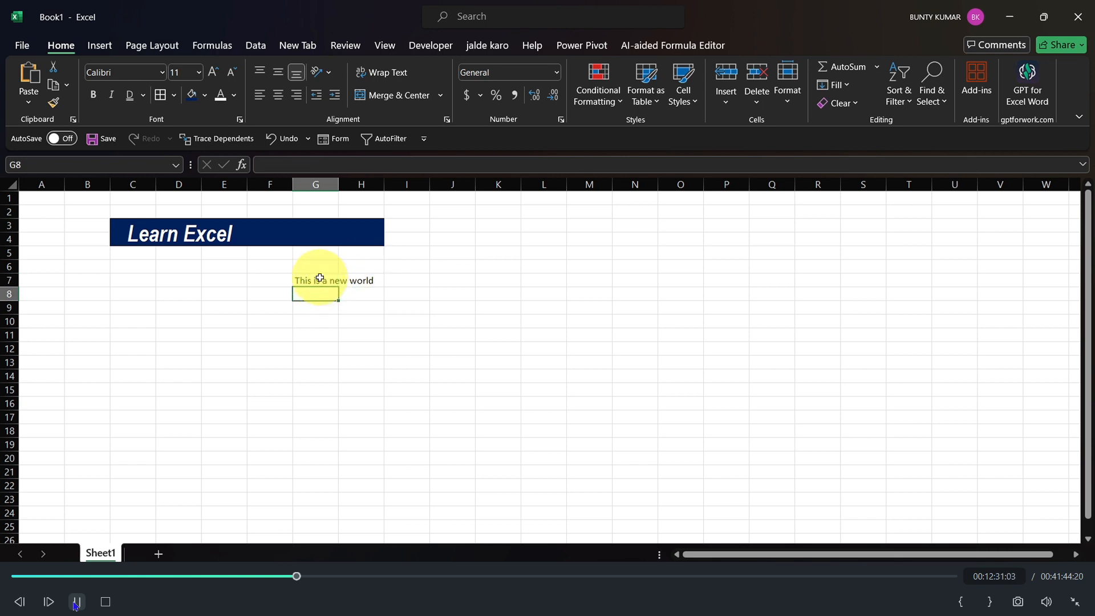
{"action": "left_click", "coordinate": [320, 278]}
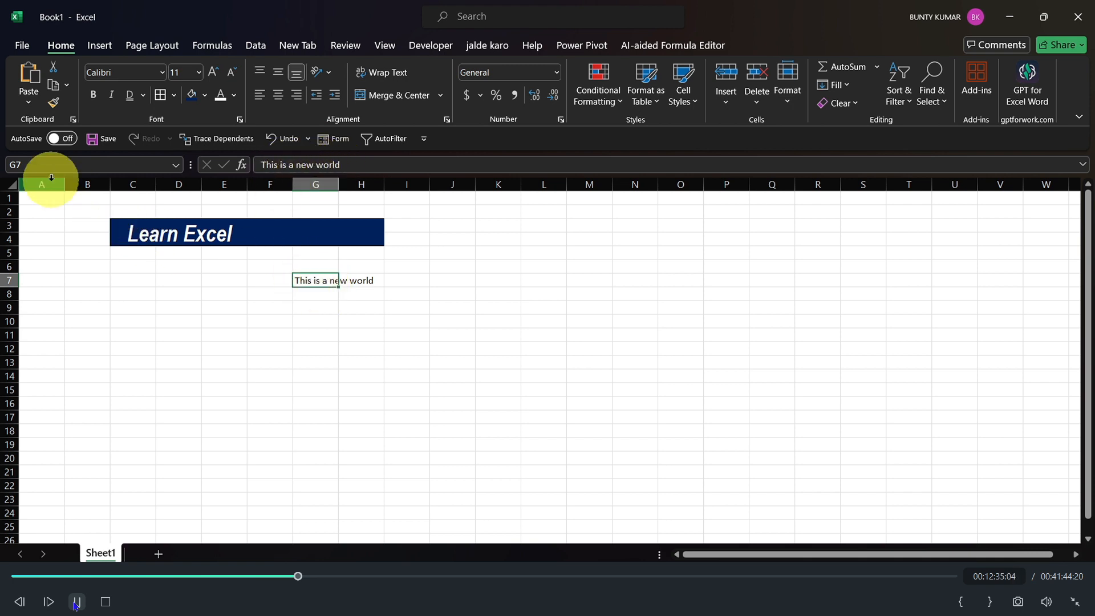
- Wrap the text in cell G7 and center it horizontally
{"action": "left_click", "coordinate": [351, 281]}
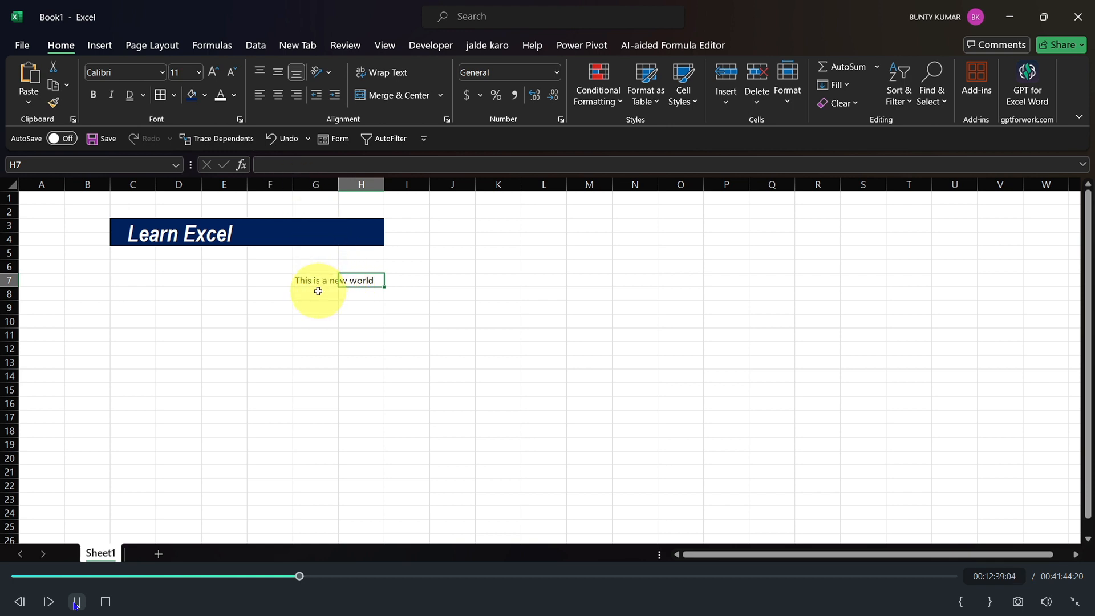
{"action": "left_click", "coordinate": [303, 281]}
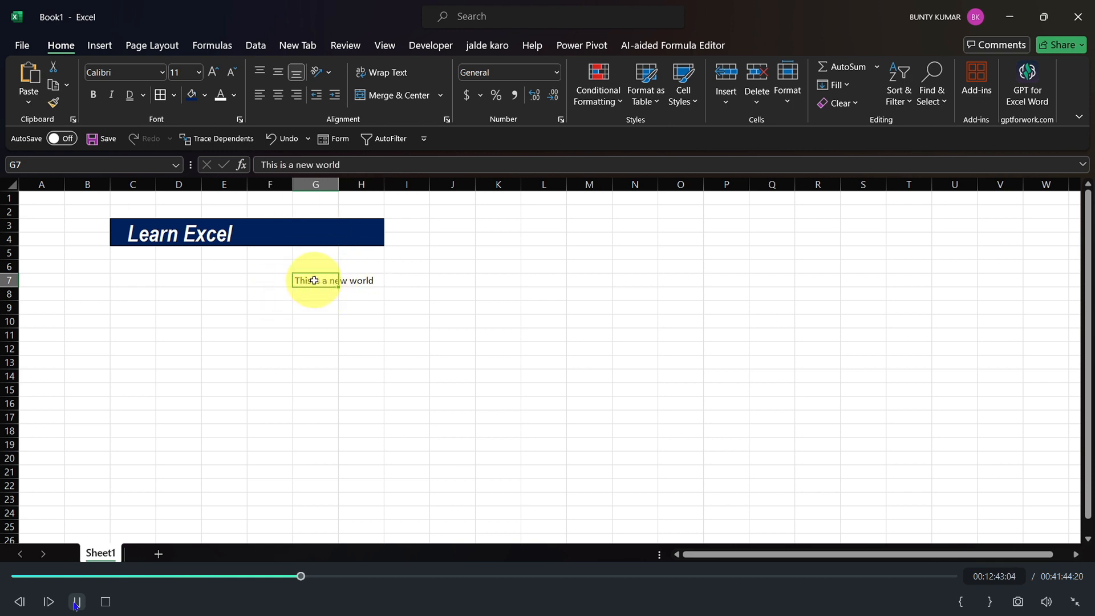
{"action": "left_click", "coordinate": [380, 72]}
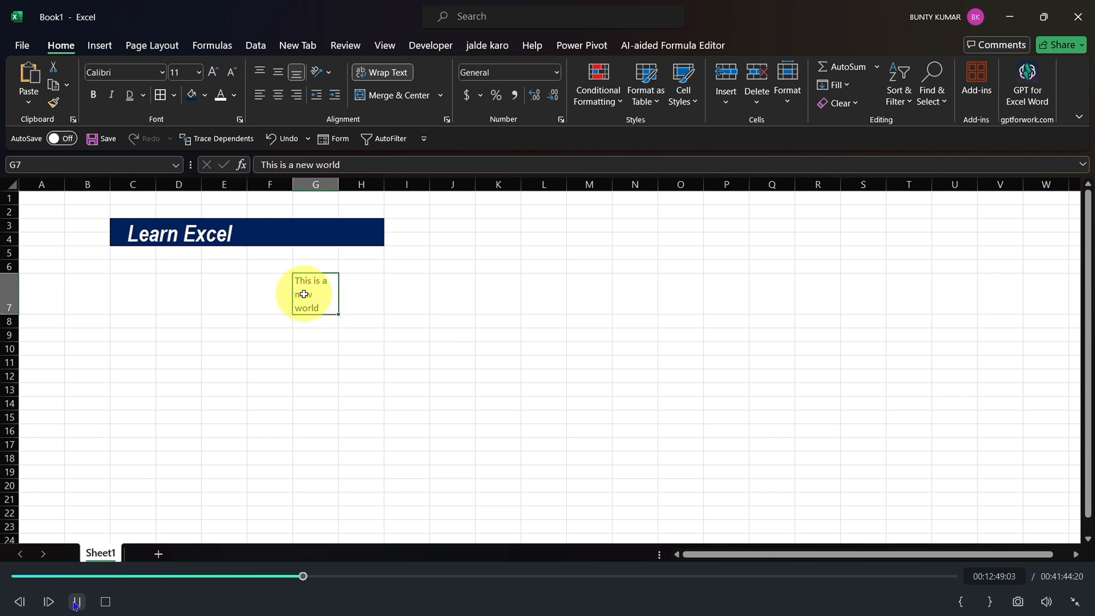
{"action": "left_click", "coordinate": [278, 94]}
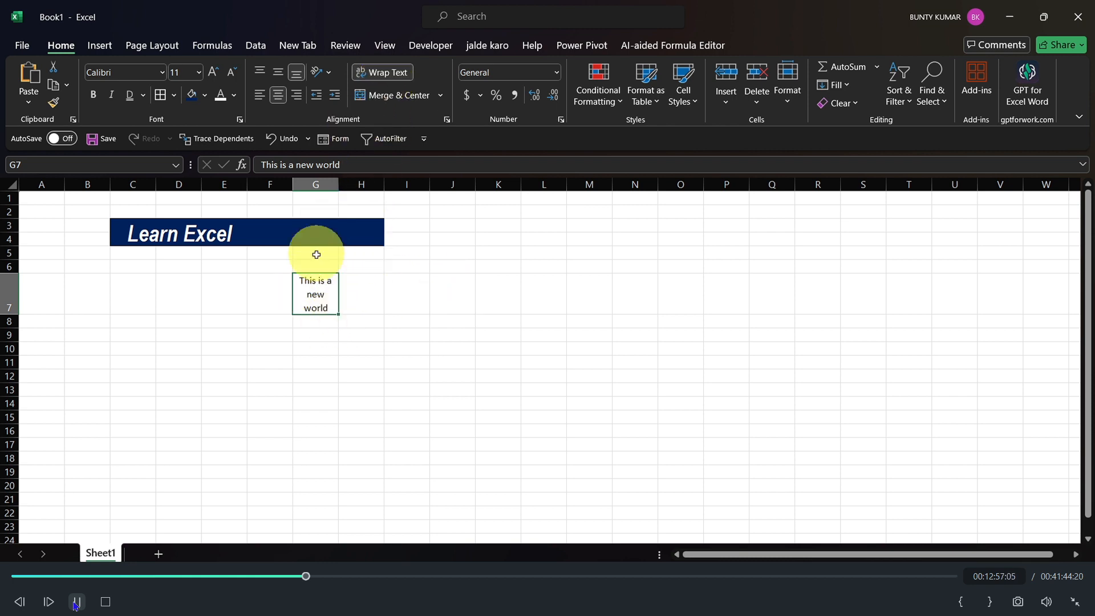
- Undo the centering, text wrapping and text entry in cell G7
{"action": "key", "text": "ctrl+z"}
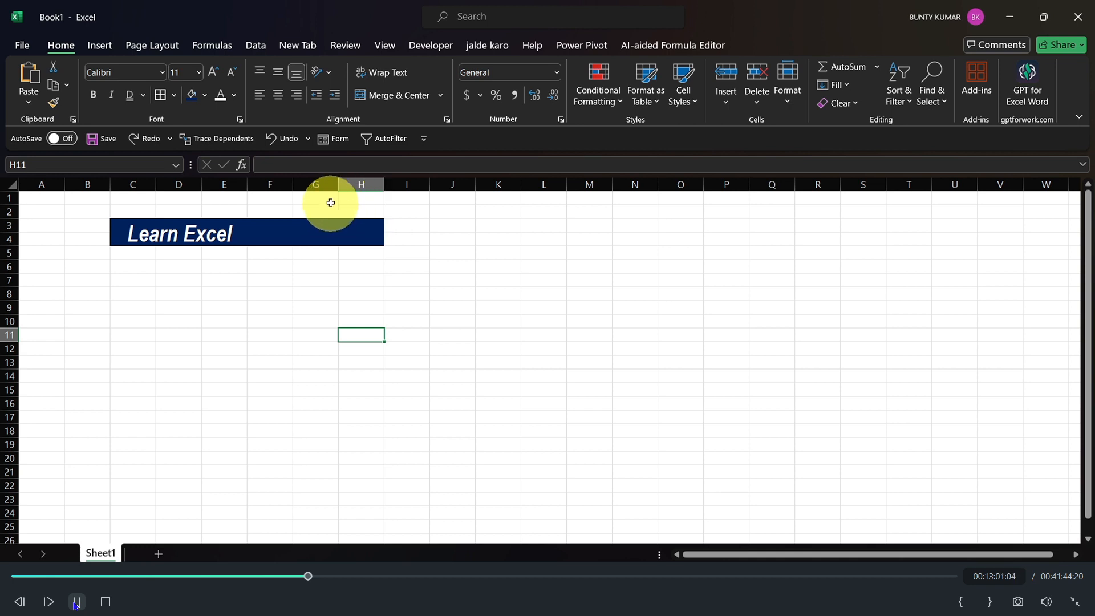
- Merge and center the cells H7:K7 into one cell
{"action": "left_click", "coordinate": [441, 97]}
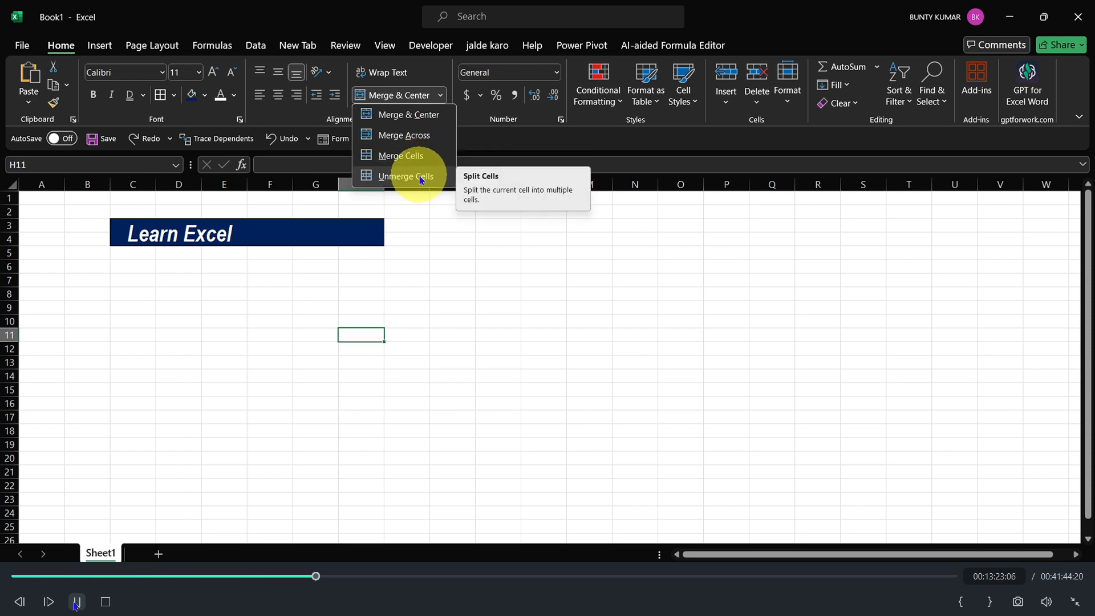
{"action": "left_click", "coordinate": [427, 298]}
{"action": "left_click", "coordinate": [377, 280]}
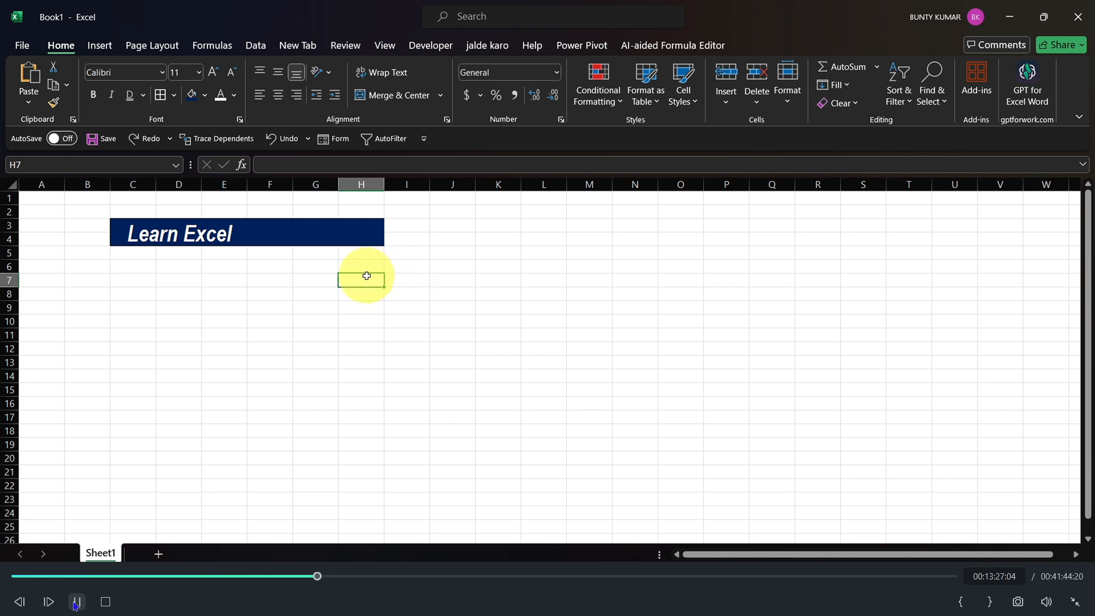
{"action": "left_click_drag", "start_coordinate": [366, 276], "coordinate": [530, 280]}
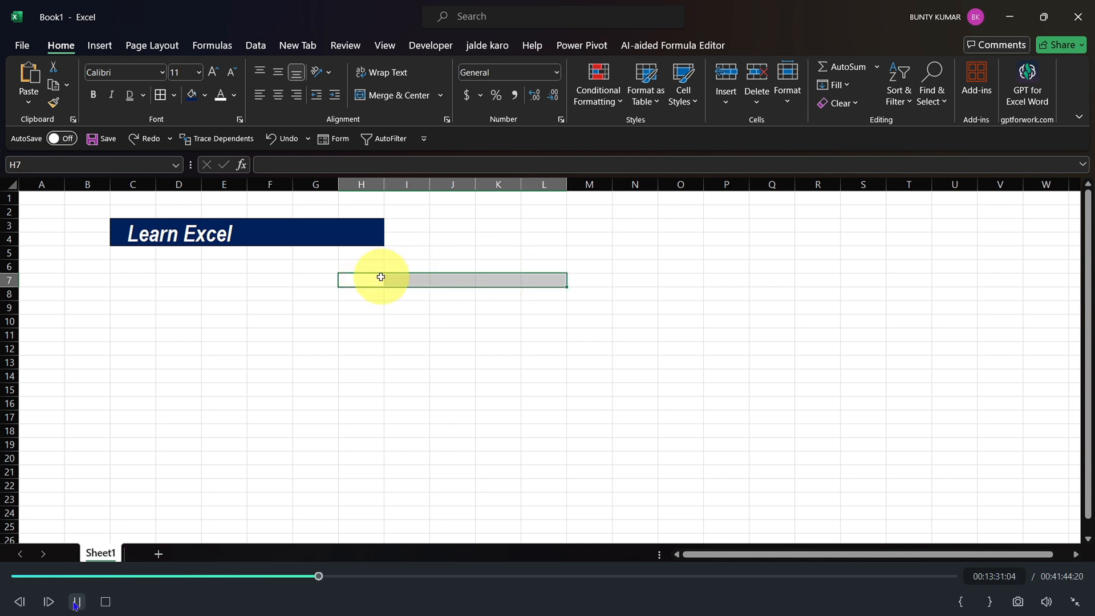
{"action": "left_click", "coordinate": [360, 280]}
{"action": "left_click_drag", "start_coordinate": [360, 281], "coordinate": [509, 276]}
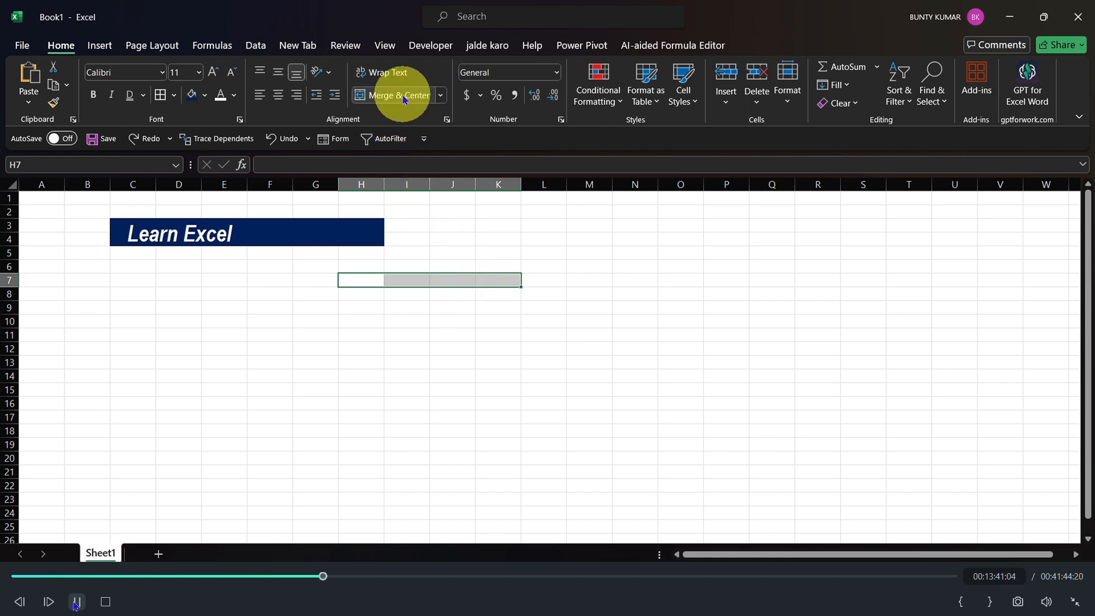
{"action": "left_click", "coordinate": [440, 95]}
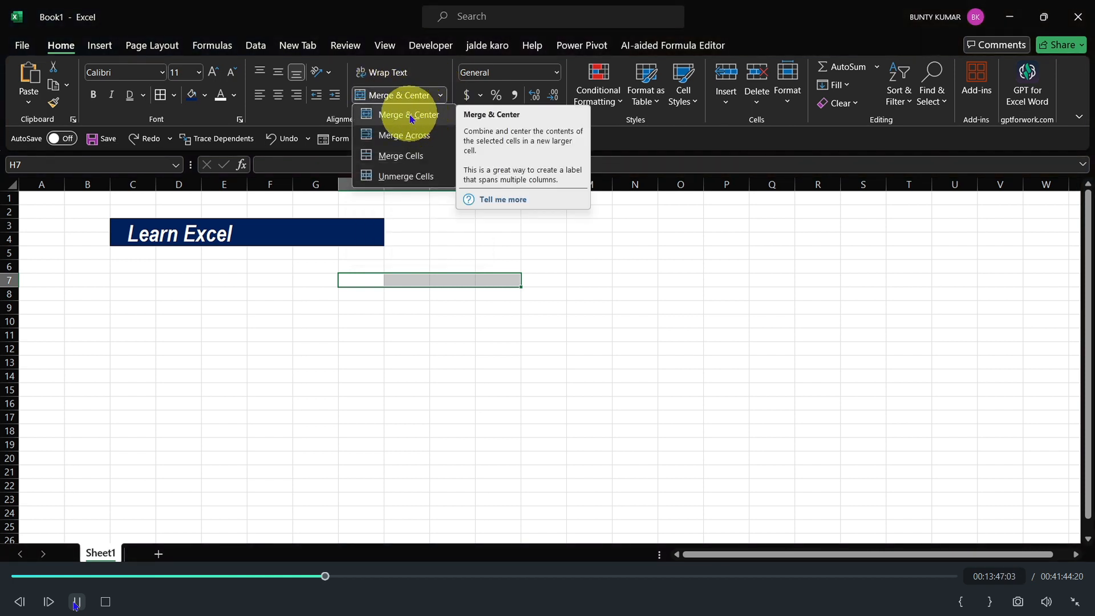
{"action": "left_click", "coordinate": [410, 114]}
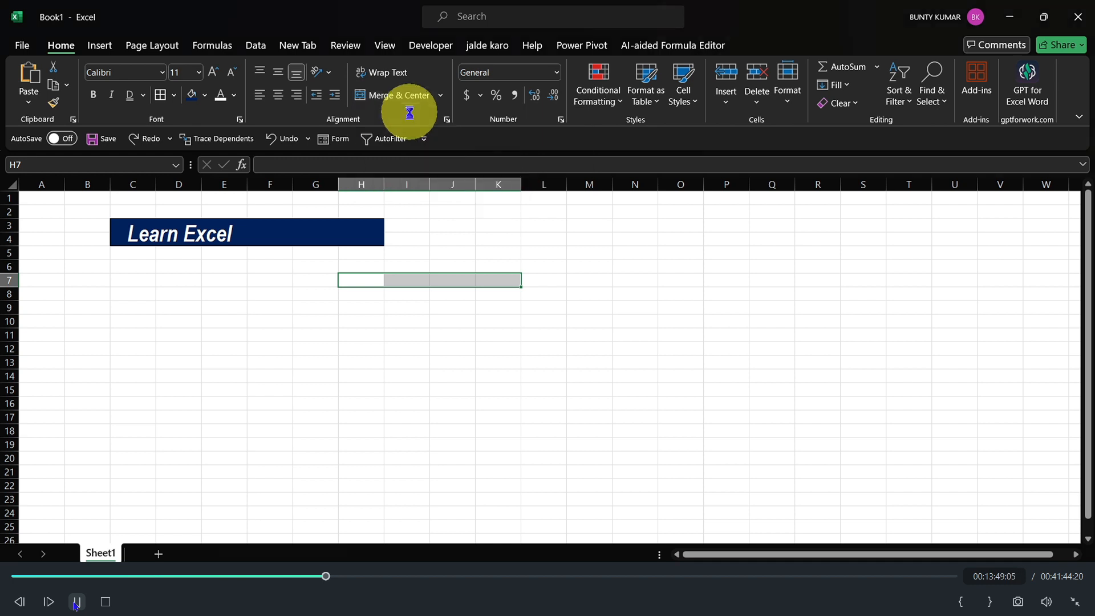
{"action": "left_click", "coordinate": [406, 303]}
{"action": "left_click", "coordinate": [363, 291]}
{"action": "left_click", "coordinate": [379, 279]}
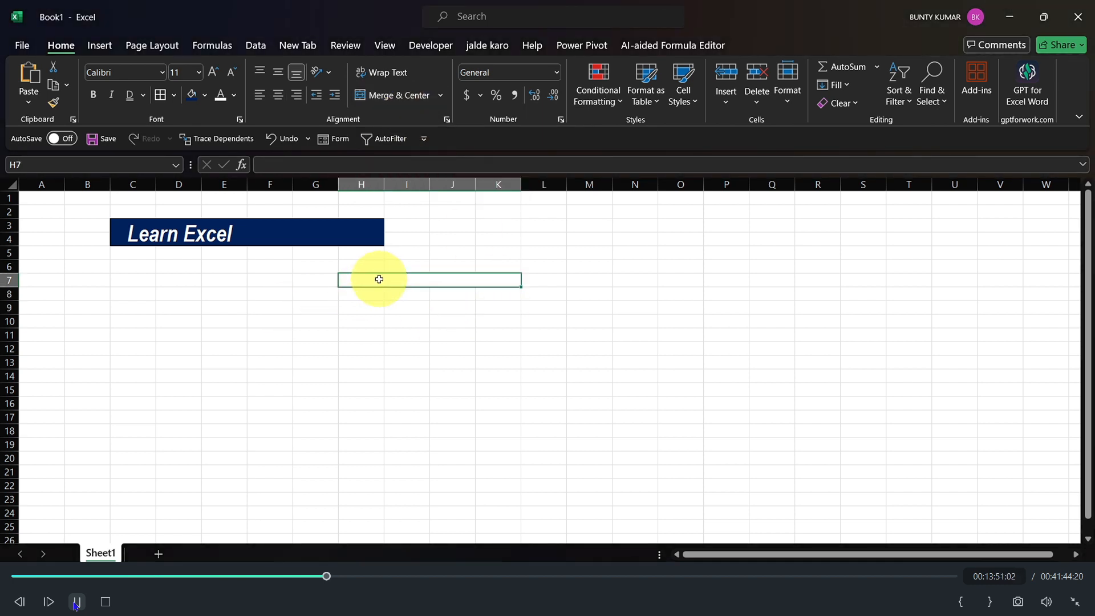
- Select the merged cell in row 7 and the unmerged range below it to compare how they behave
{"action": "left_click", "coordinate": [541, 307]}
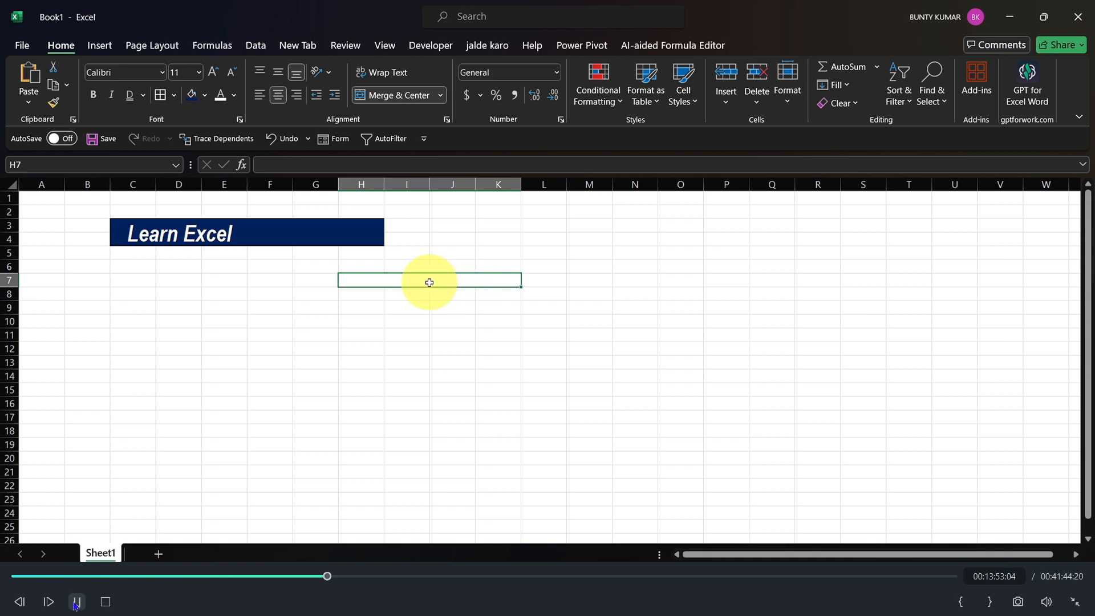
{"action": "left_click", "coordinate": [449, 319]}
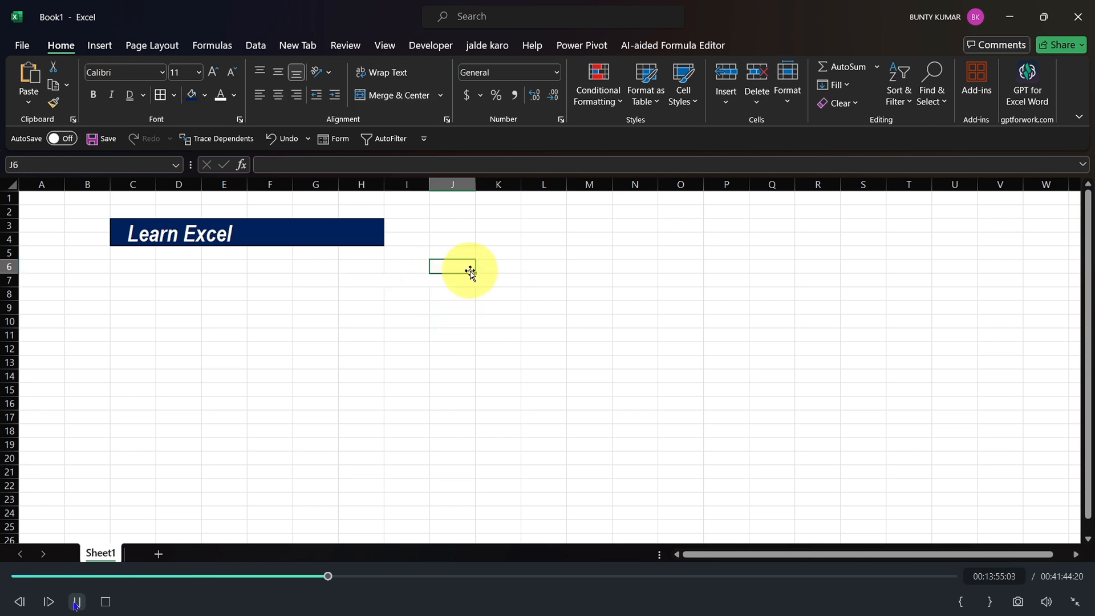
{"action": "left_click", "coordinate": [440, 279]}
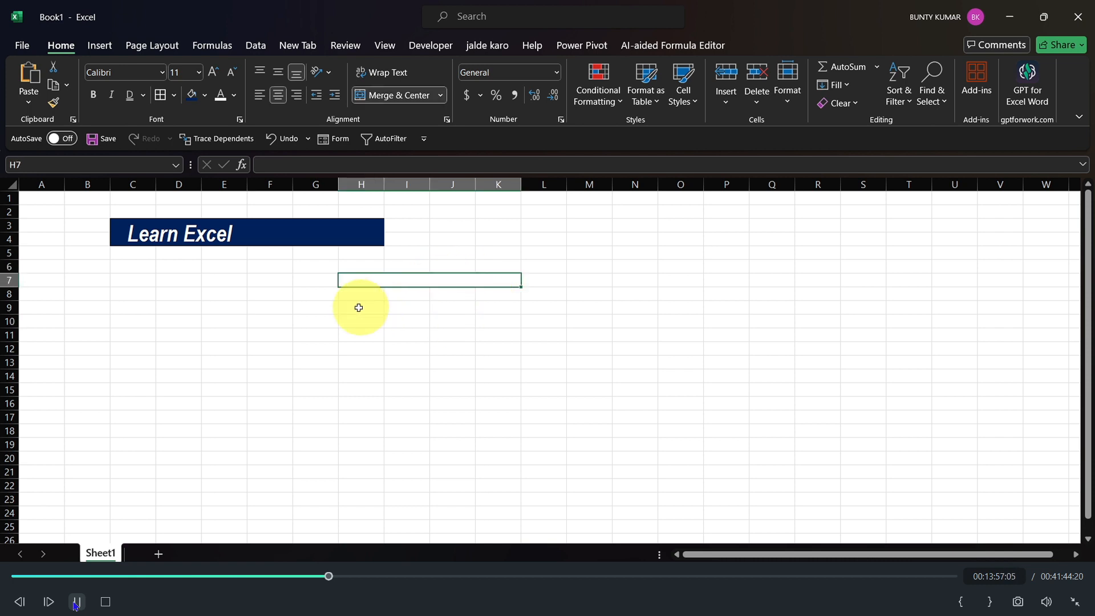
{"action": "left_click_drag", "start_coordinate": [356, 309], "coordinate": [522, 376]}
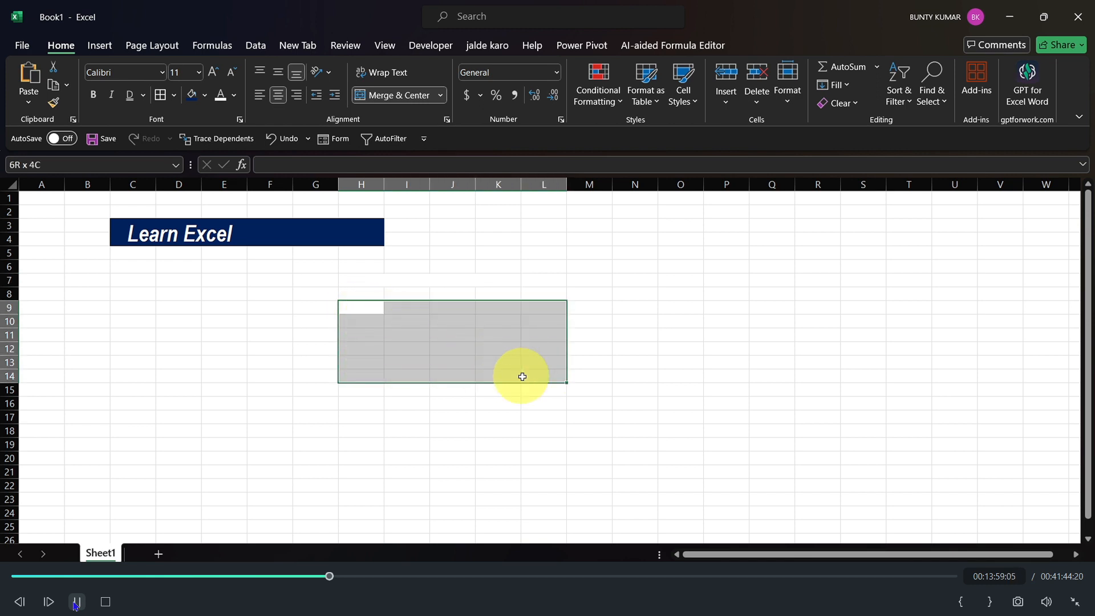
{"action": "left_click", "coordinate": [439, 278]}
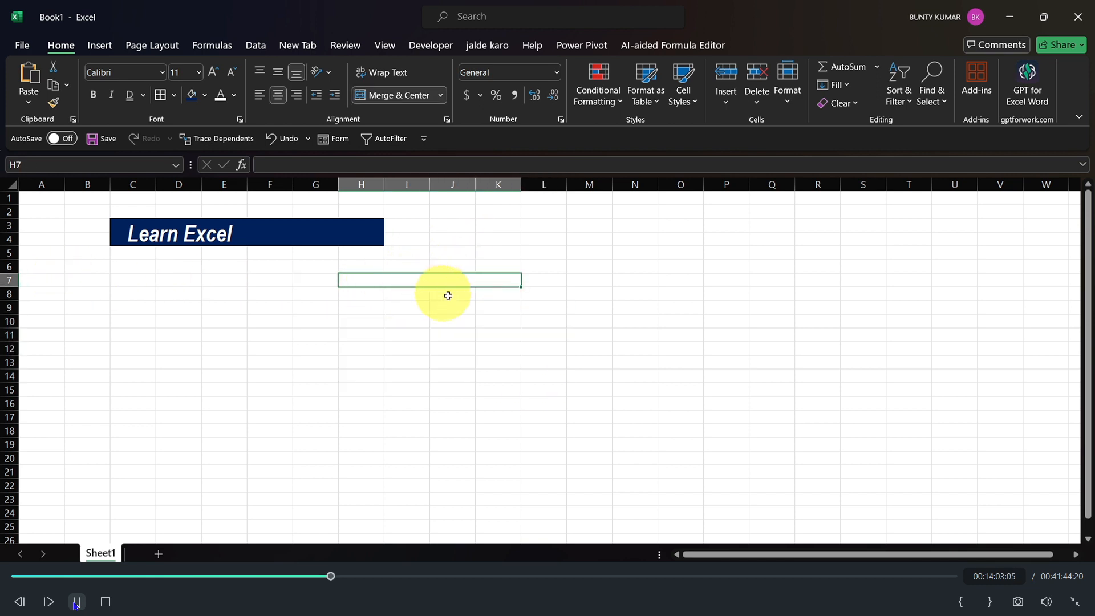
- Merge and center the block M5:P9 into a single large cell
{"action": "left_click_drag", "start_coordinate": [590, 252], "coordinate": [725, 314]}
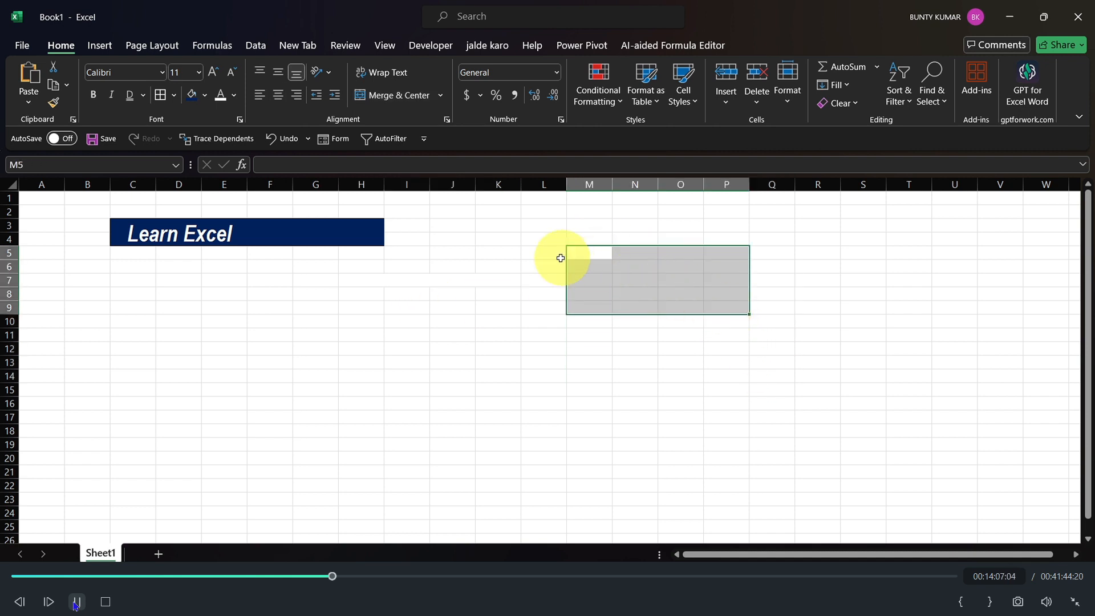
{"action": "left_click", "coordinate": [399, 96]}
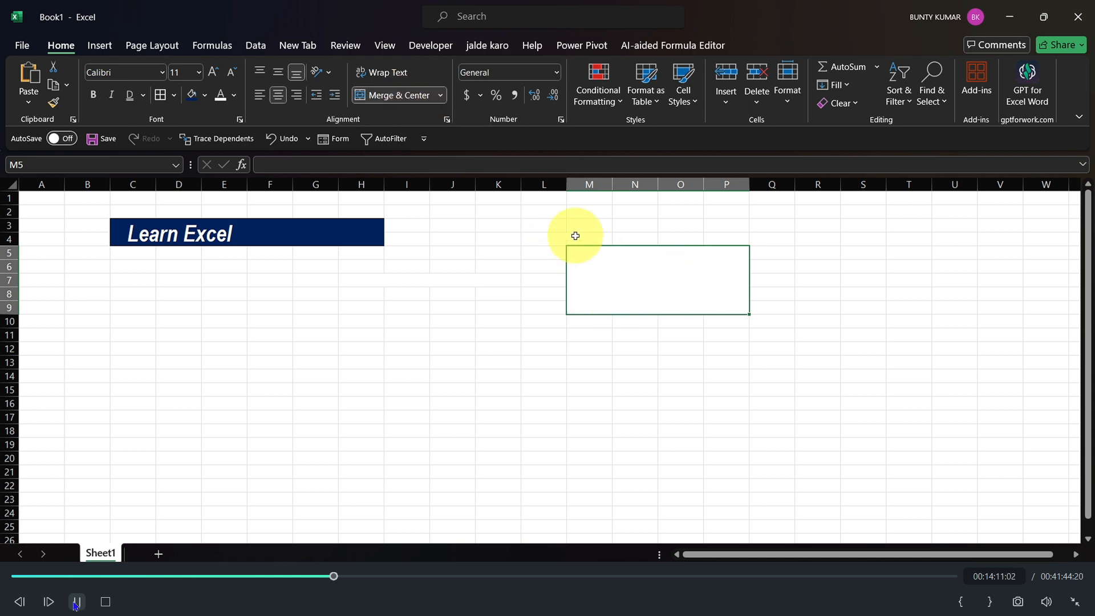
- Merge the range G11:K14 row by row with Merge Across
{"action": "left_click", "coordinate": [299, 335]}
{"action": "left_click_drag", "start_coordinate": [332, 342], "coordinate": [514, 381]}
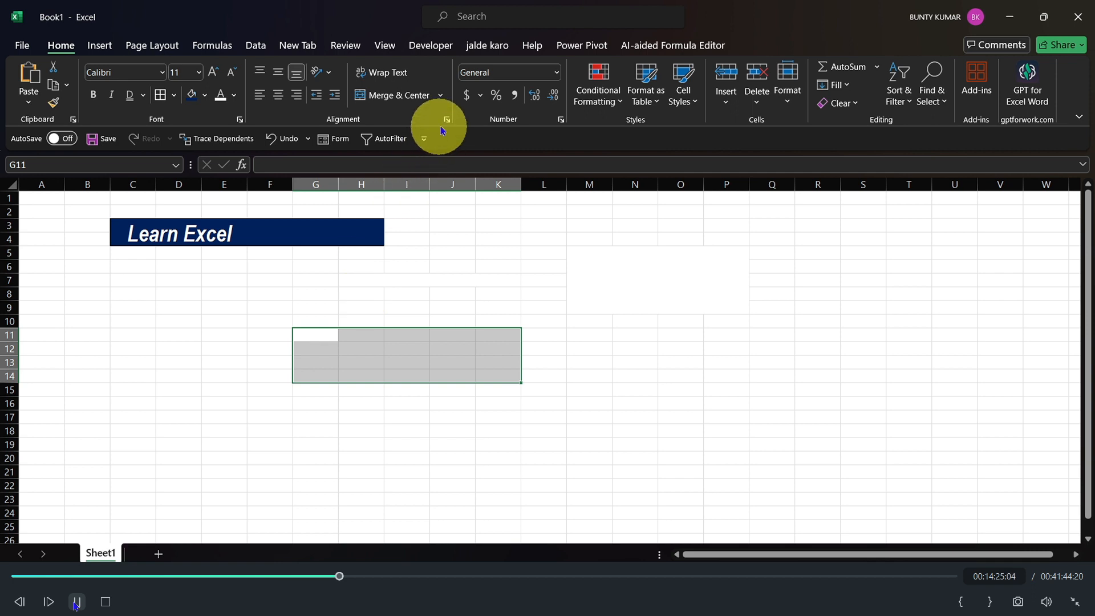
{"action": "left_click", "coordinate": [443, 102]}
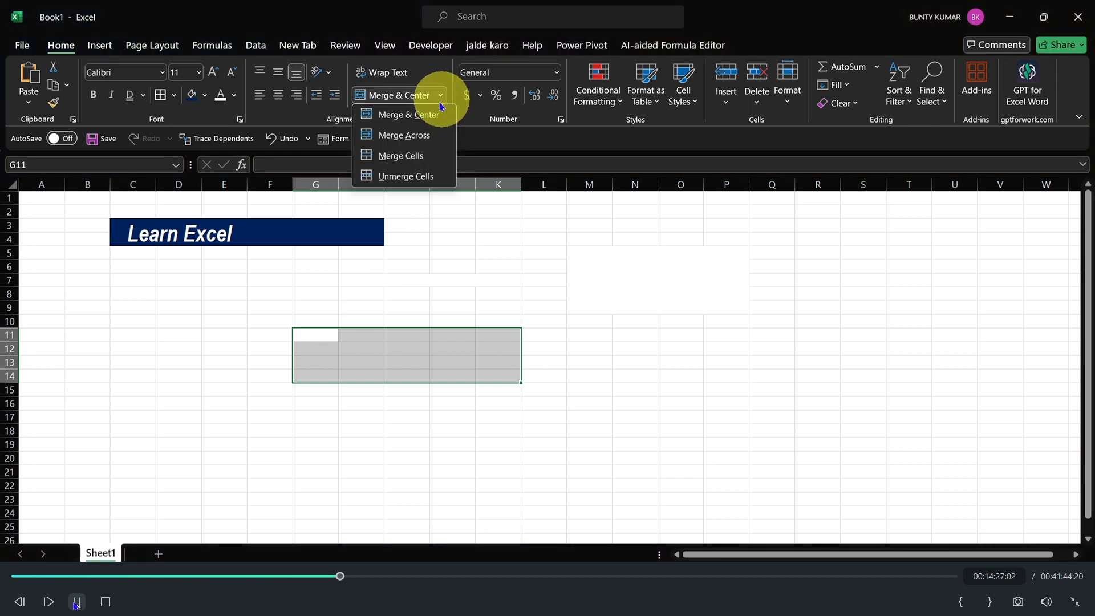
{"action": "left_click", "coordinate": [419, 137]}
{"action": "left_click", "coordinate": [622, 364]}
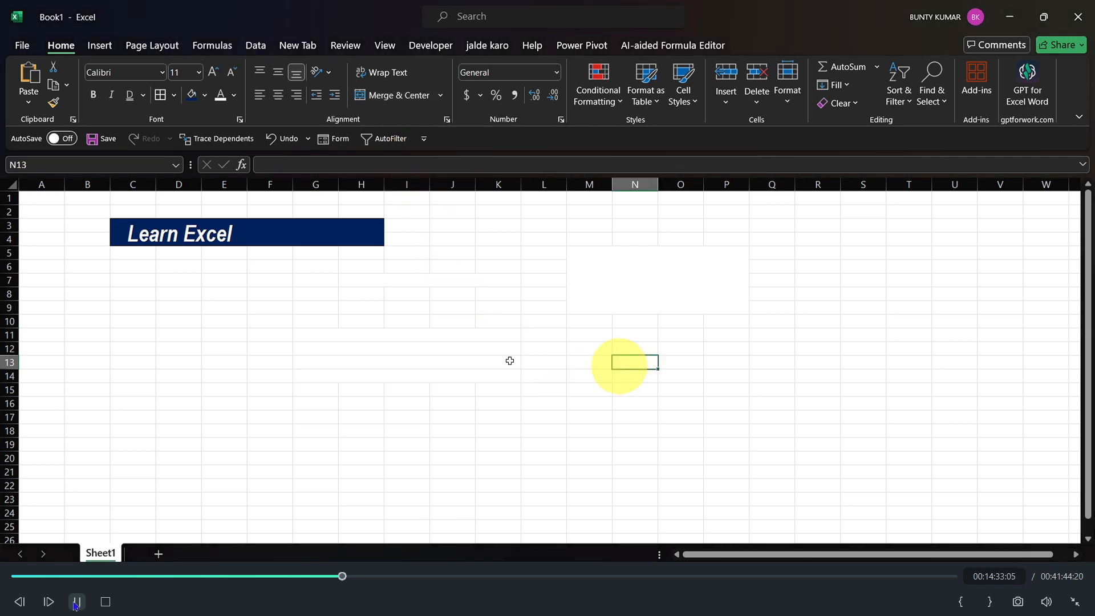
- Check the row-wise merge in G11:K14 by selecting its rows individually and together
{"action": "left_click", "coordinate": [345, 341]}
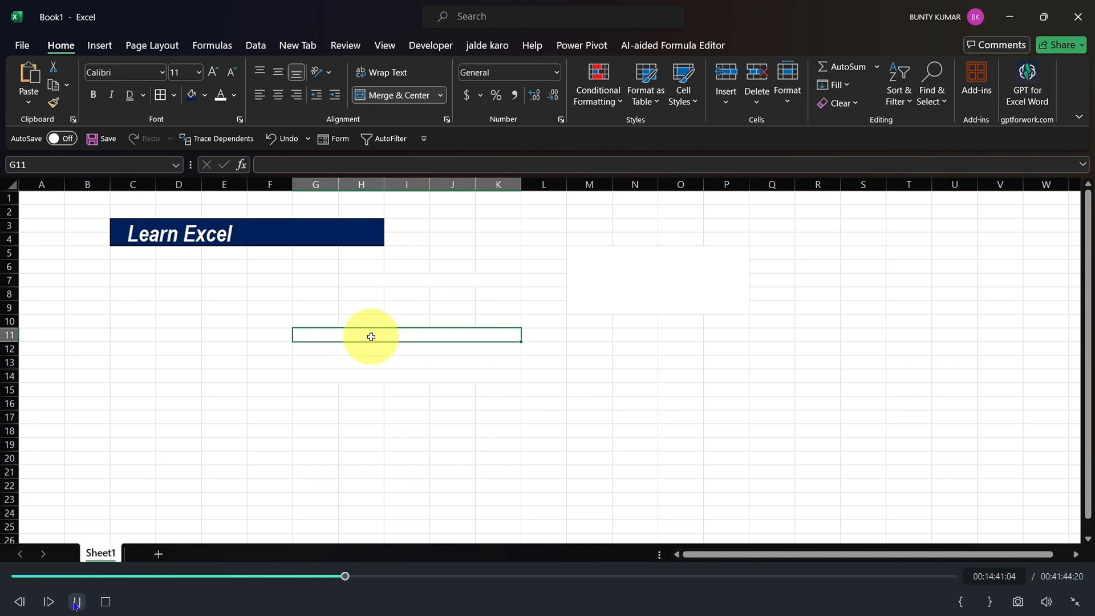
{"action": "left_click", "coordinate": [360, 349]}
{"action": "left_click", "coordinate": [361, 368]}
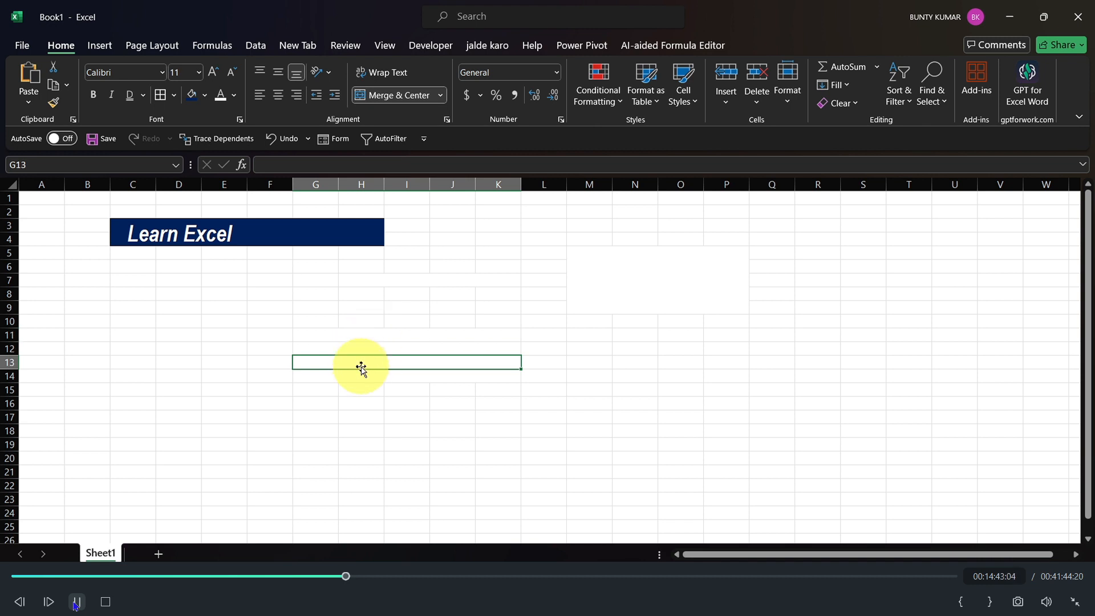
{"action": "left_click", "coordinate": [363, 371]}
{"action": "left_click_drag", "start_coordinate": [360, 341], "coordinate": [370, 369]}
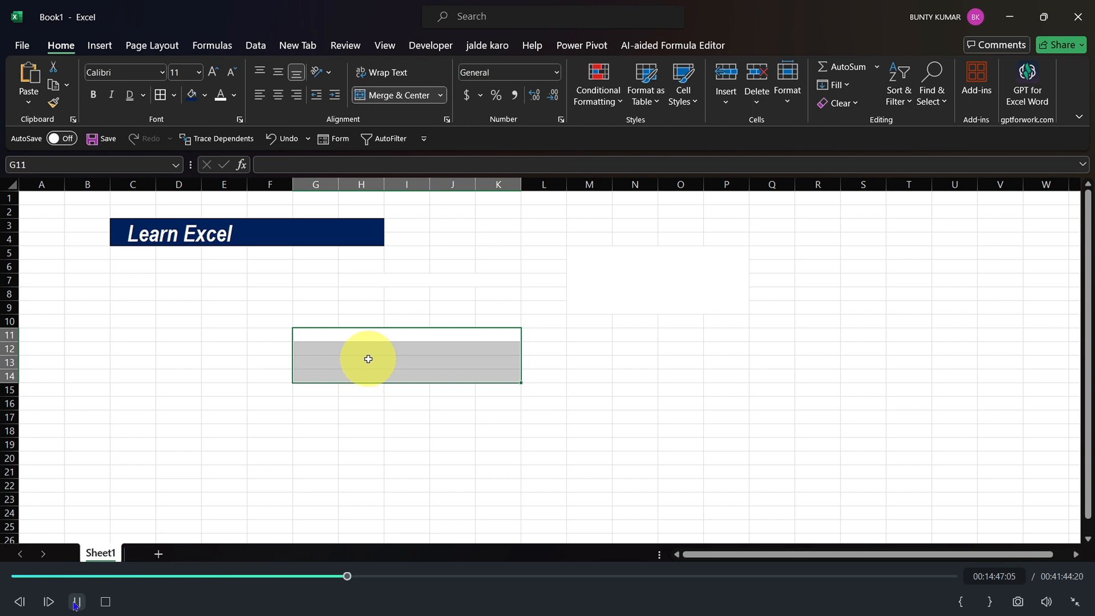
{"action": "left_click_drag", "start_coordinate": [178, 267], "coordinate": [720, 390]}
- Merge the block N13:P18 into a single cell
{"action": "left_click", "coordinate": [498, 212]}
{"action": "left_click", "coordinate": [440, 98]}
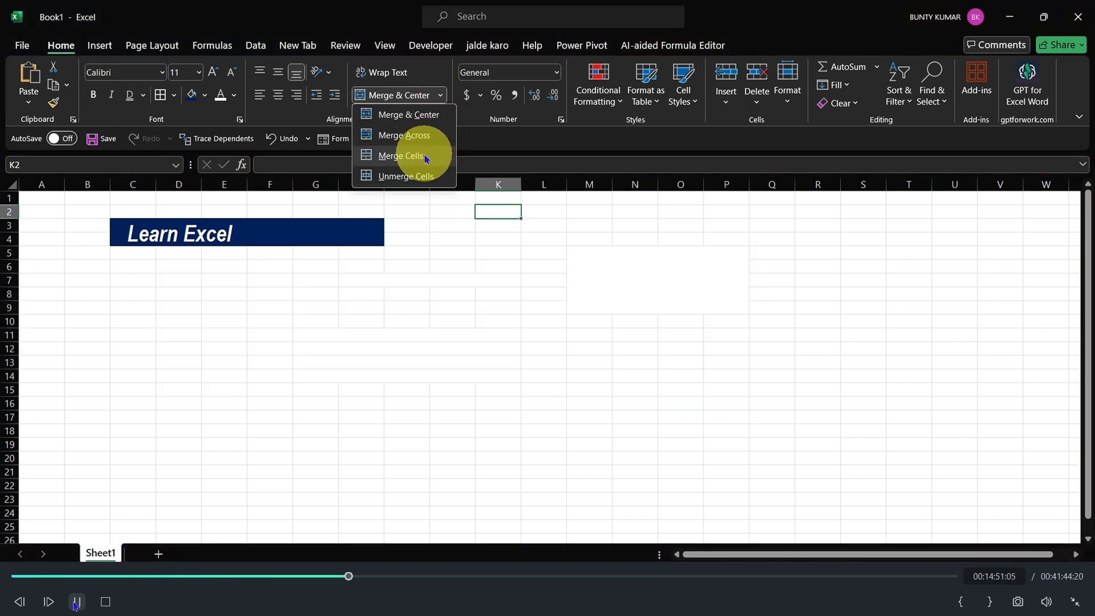
{"action": "left_click", "coordinate": [650, 369]}
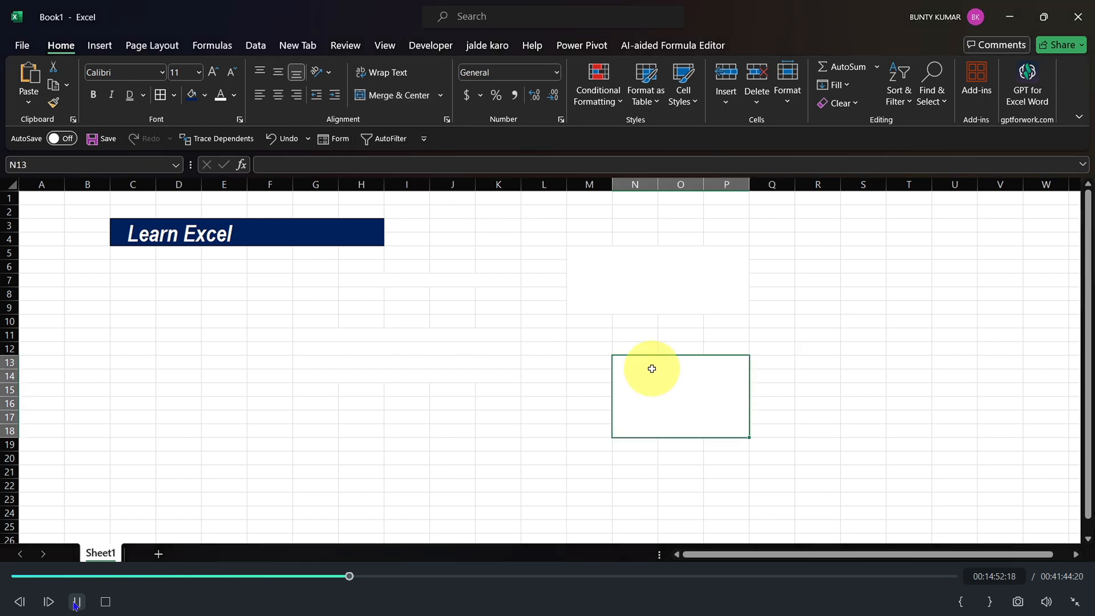
- Merge the range B7:E14 into one cell with Merge Cells
{"action": "left_click", "coordinate": [441, 97]}
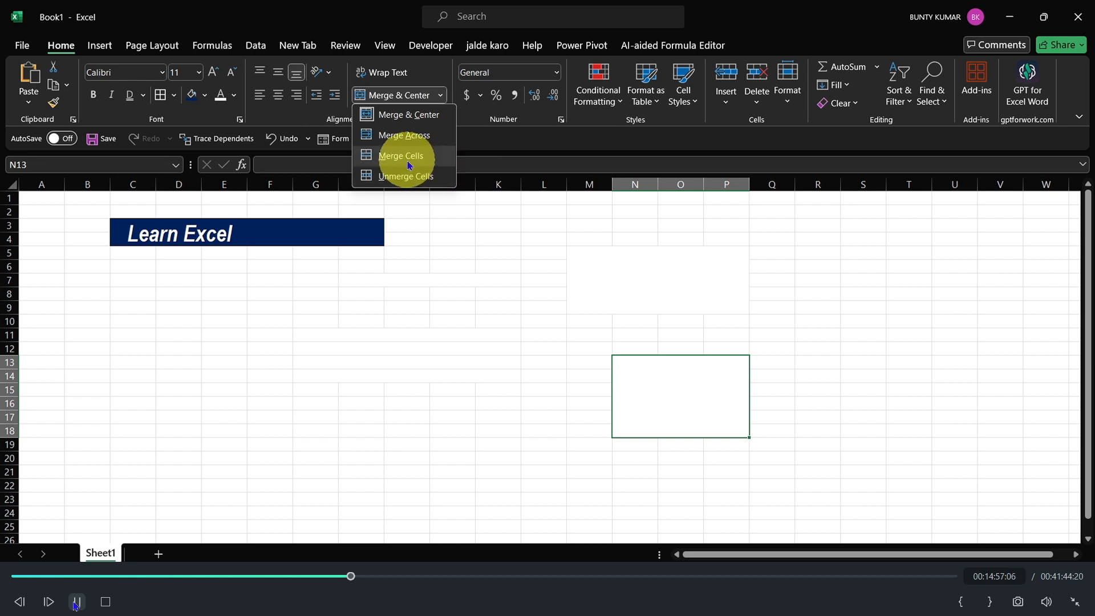
{"action": "left_click", "coordinate": [75, 286]}
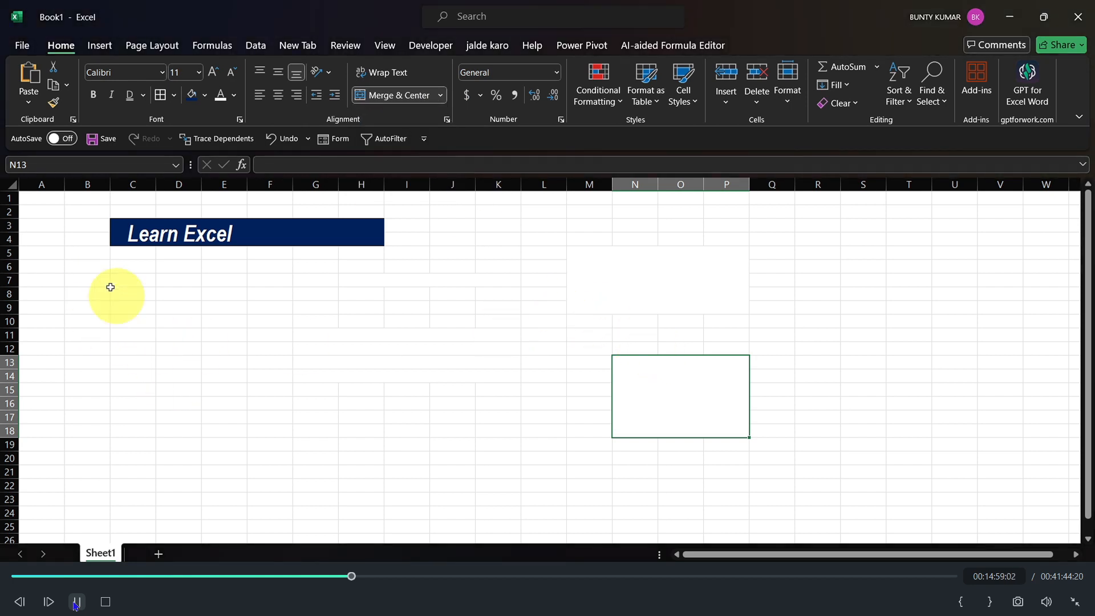
{"action": "left_click_drag", "start_coordinate": [103, 286], "coordinate": [212, 386]}
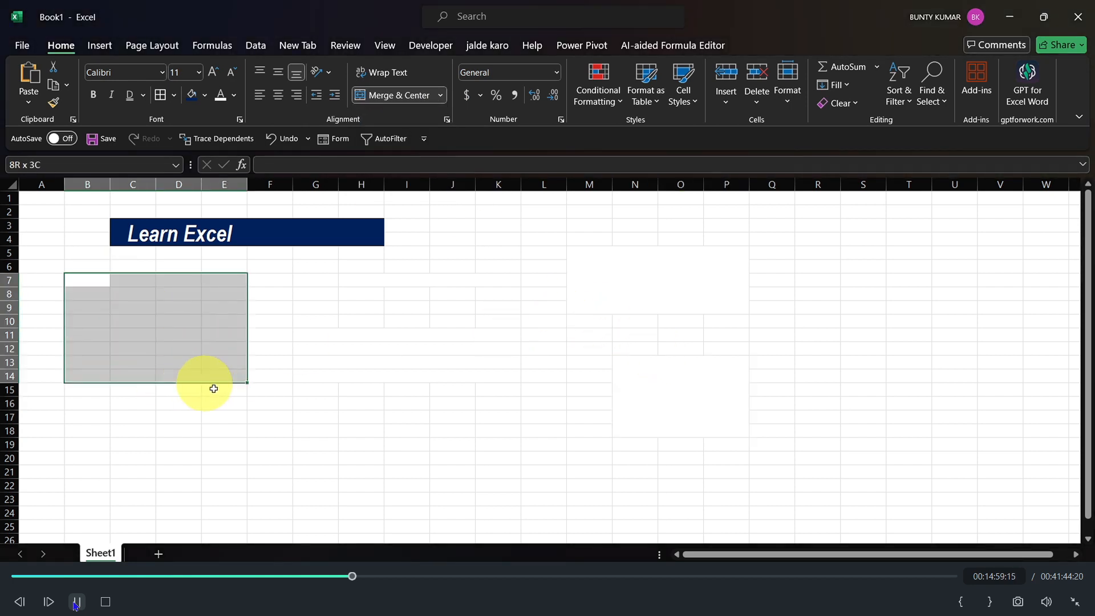
{"action": "left_click", "coordinate": [441, 96]}
{"action": "left_click", "coordinate": [411, 154]}
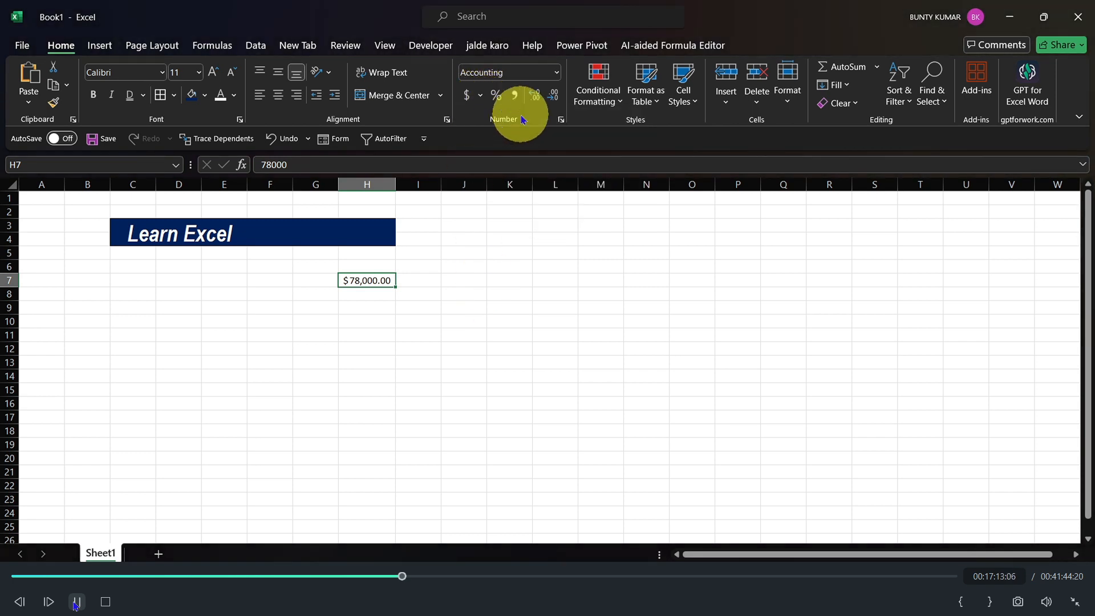
- Change the accounting currency symbol of the amount in H7 to ₹ Hindi, keeping 2 decimal places
{"action": "left_click", "coordinate": [480, 97]}
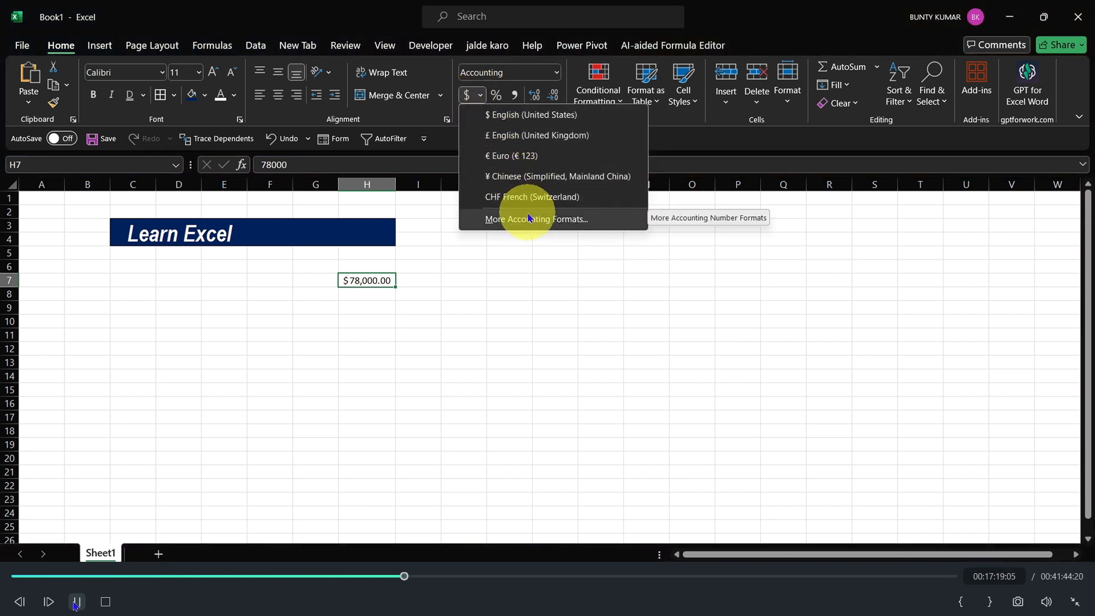
{"action": "left_click", "coordinate": [516, 227]}
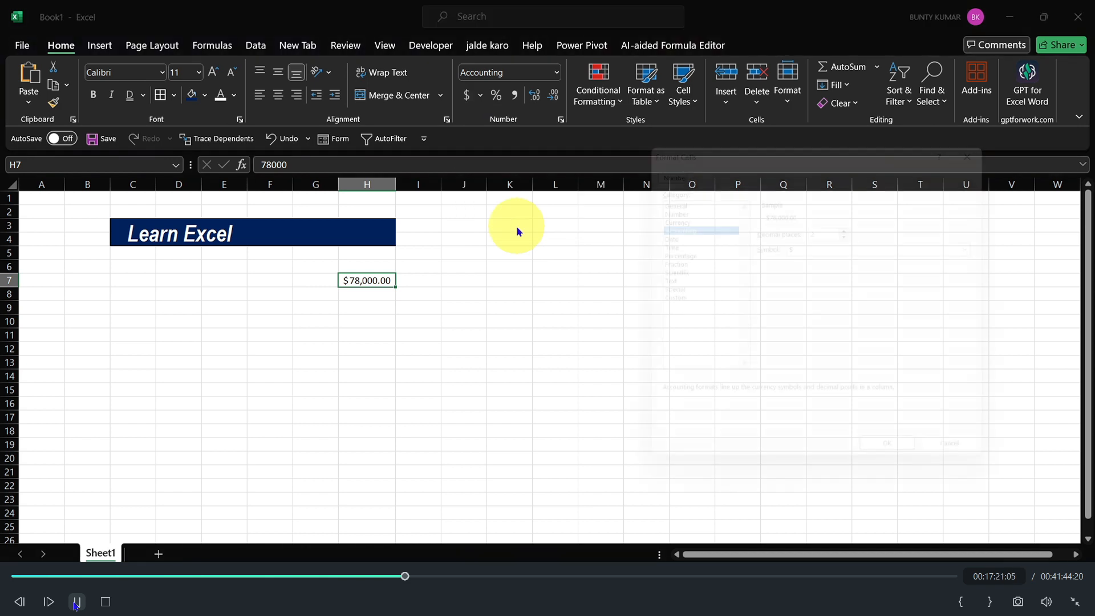
{"action": "left_click", "coordinate": [810, 244]}
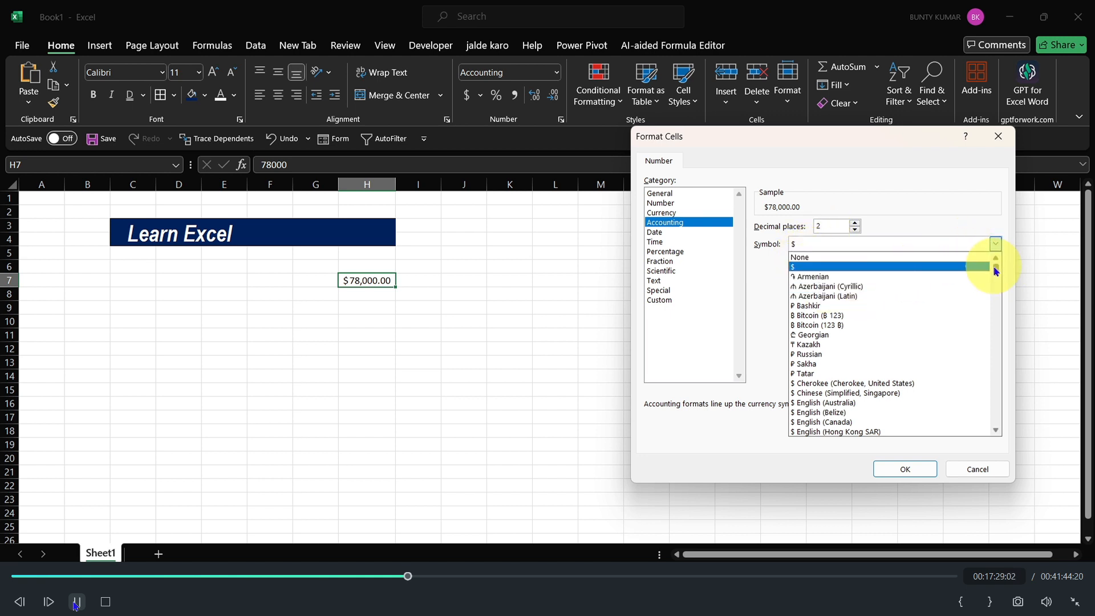
{"action": "left_click_drag", "start_coordinate": [996, 269], "coordinate": [990, 305]}
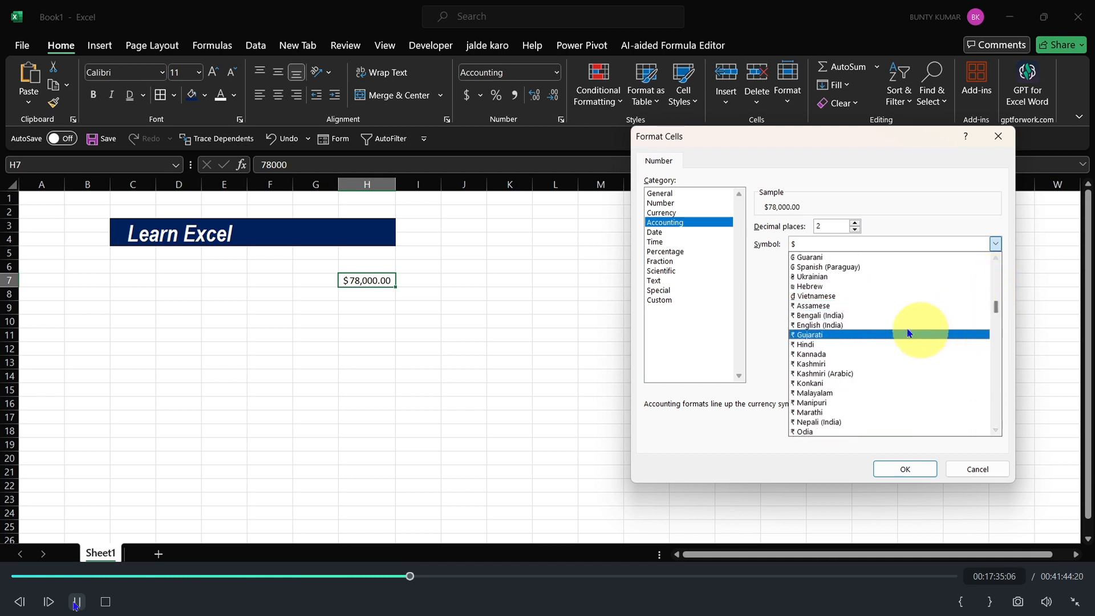
{"action": "left_click", "coordinate": [833, 344]}
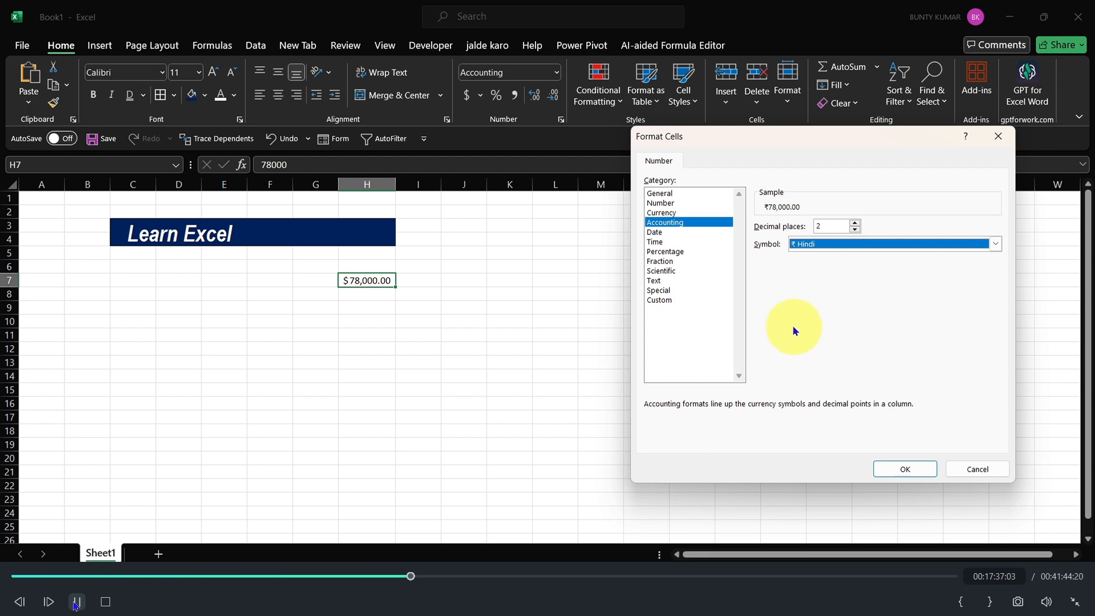
{"action": "left_click", "coordinate": [892, 466]}
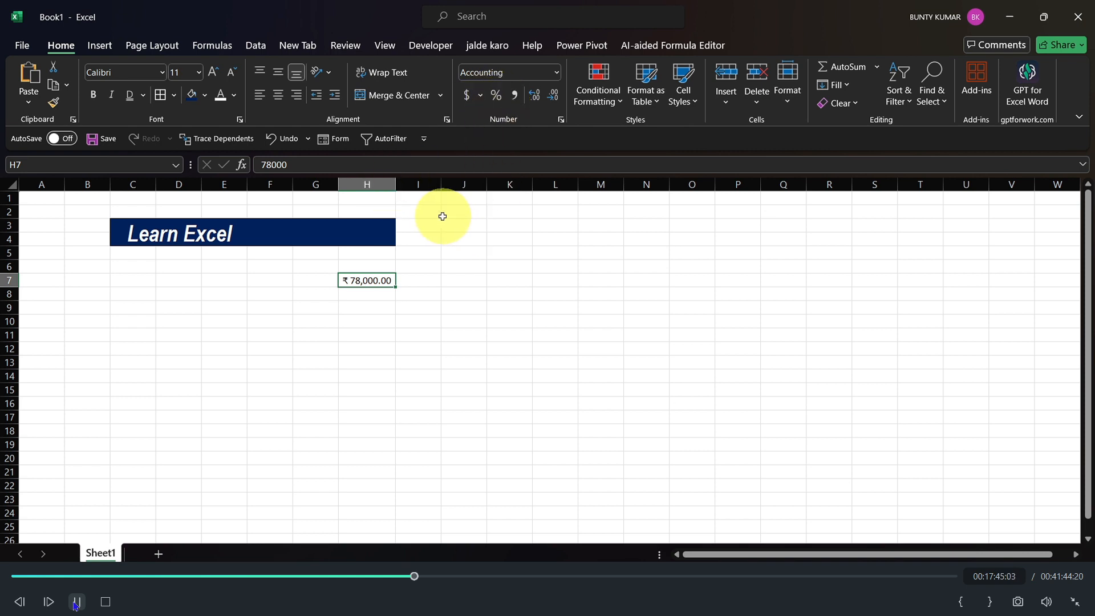
- Try Percent Style and the dollar Accounting format on H7, ending with the Number format
{"action": "left_click", "coordinate": [496, 95]}
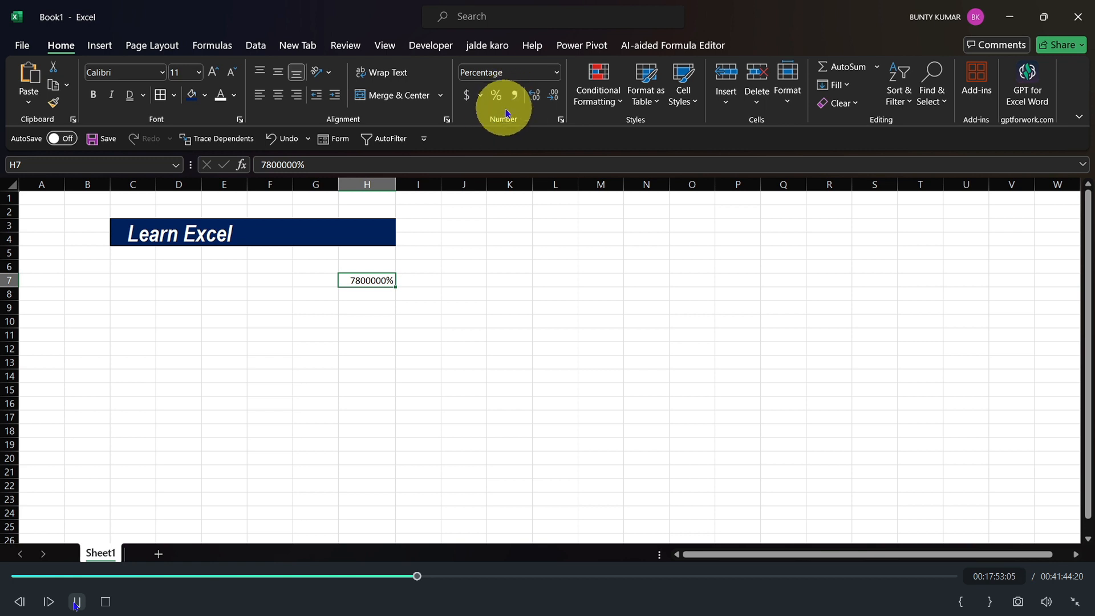
{"action": "left_click", "coordinate": [468, 95]}
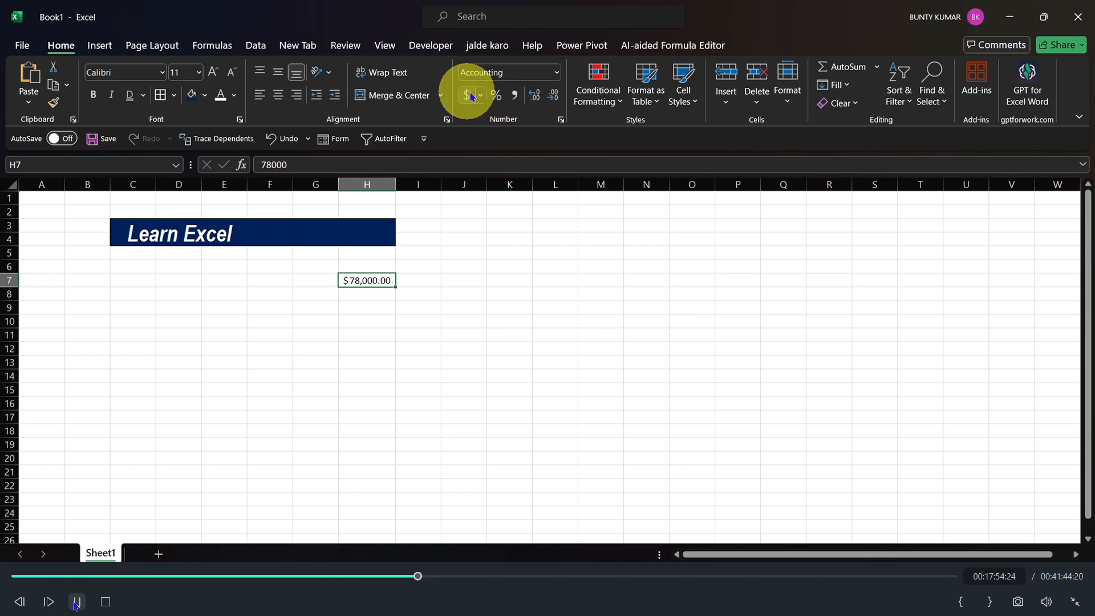
{"action": "left_click", "coordinate": [495, 94]}
{"action": "left_click", "coordinate": [557, 73]}
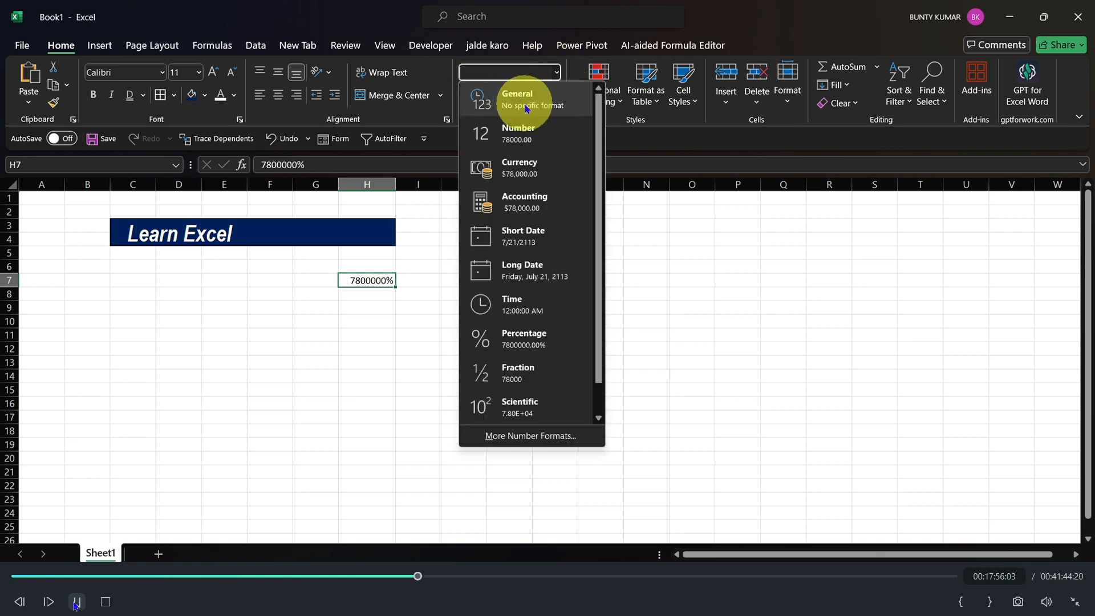
{"action": "left_click", "coordinate": [511, 130]}
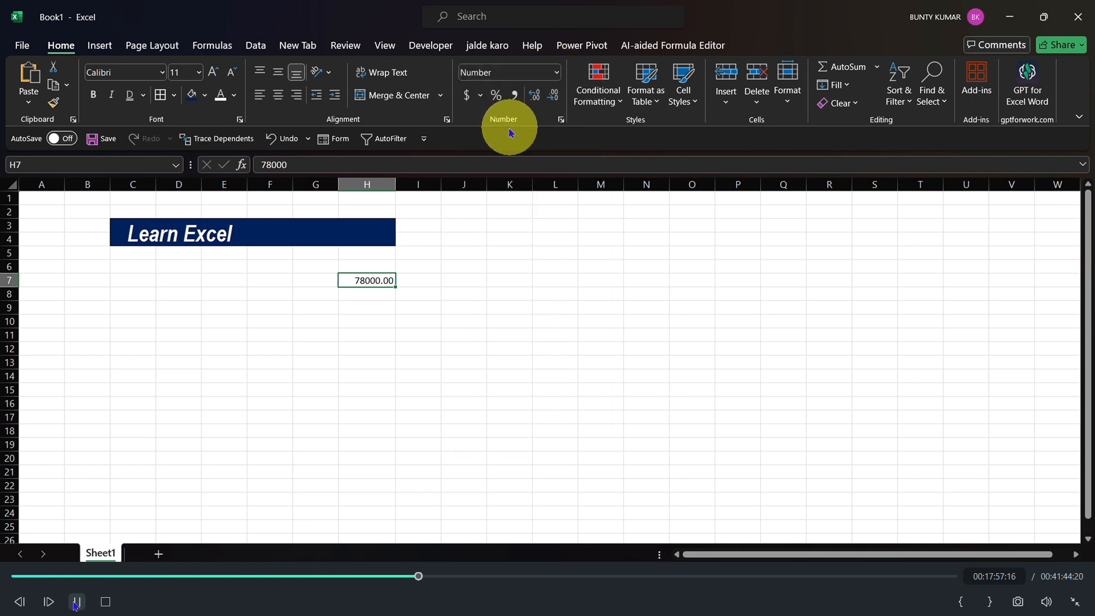
- Apply Comma Style to the amount in H7 and reduce it to one decimal place
{"action": "left_click", "coordinate": [515, 96]}
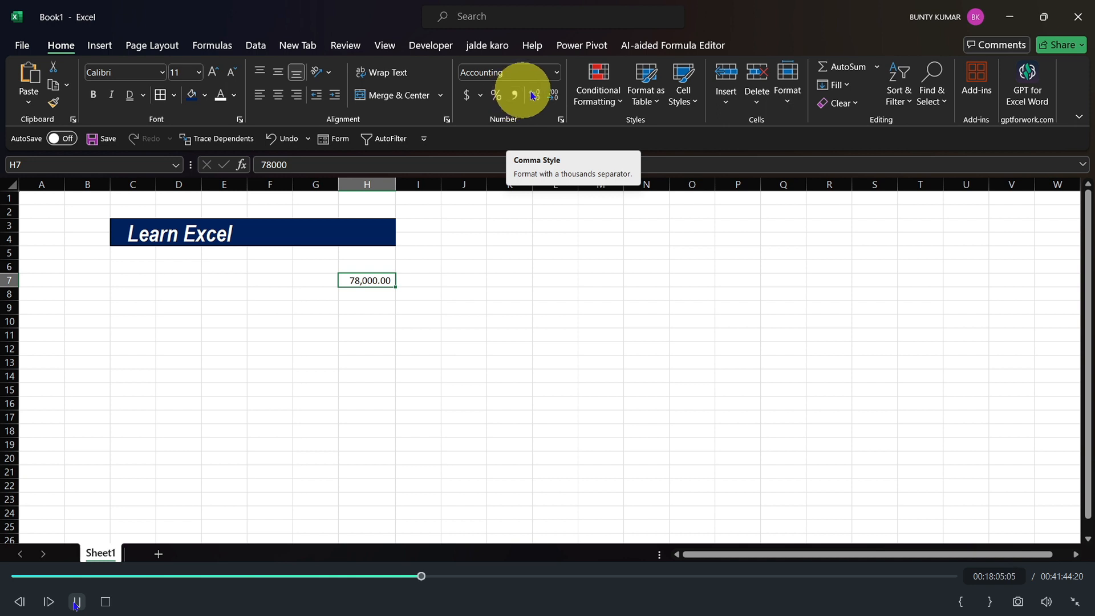
{"action": "left_click", "coordinate": [418, 279]}
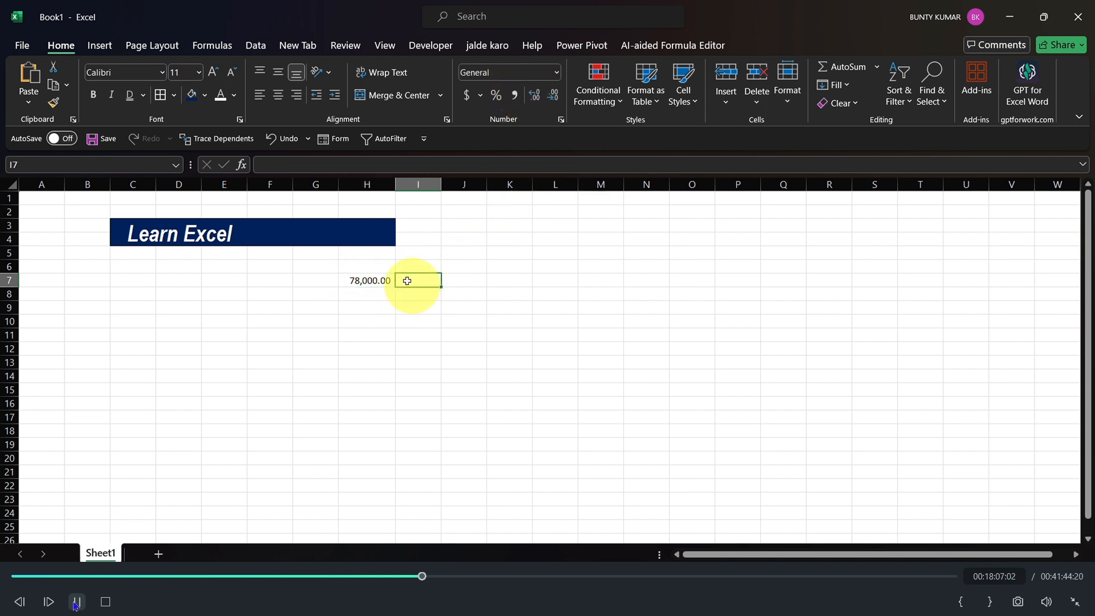
{"action": "left_click", "coordinate": [367, 281]}
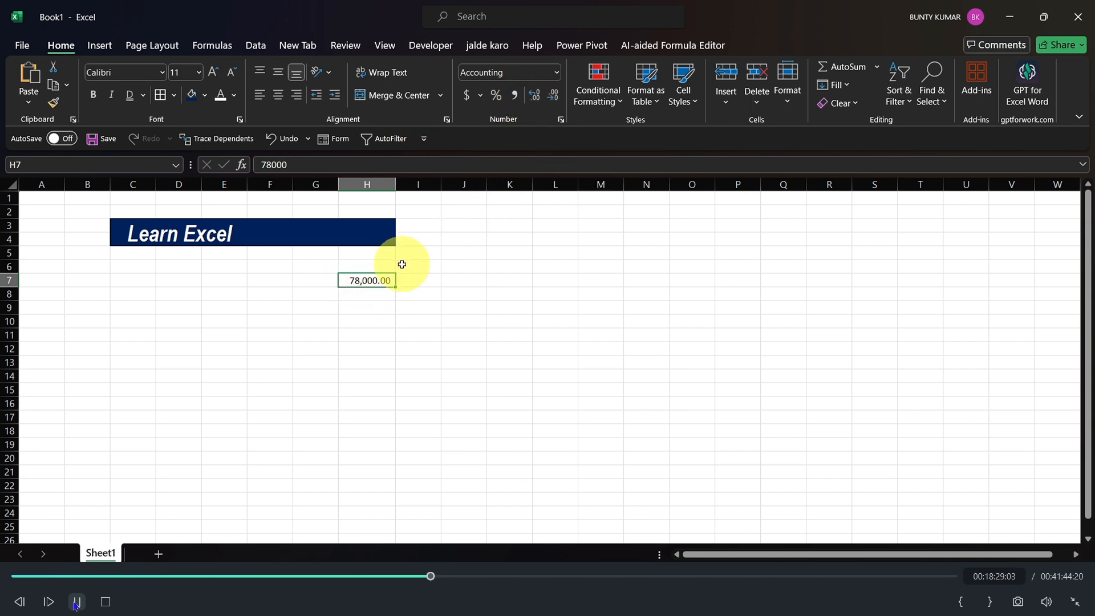
{"action": "left_click", "coordinate": [554, 98]}
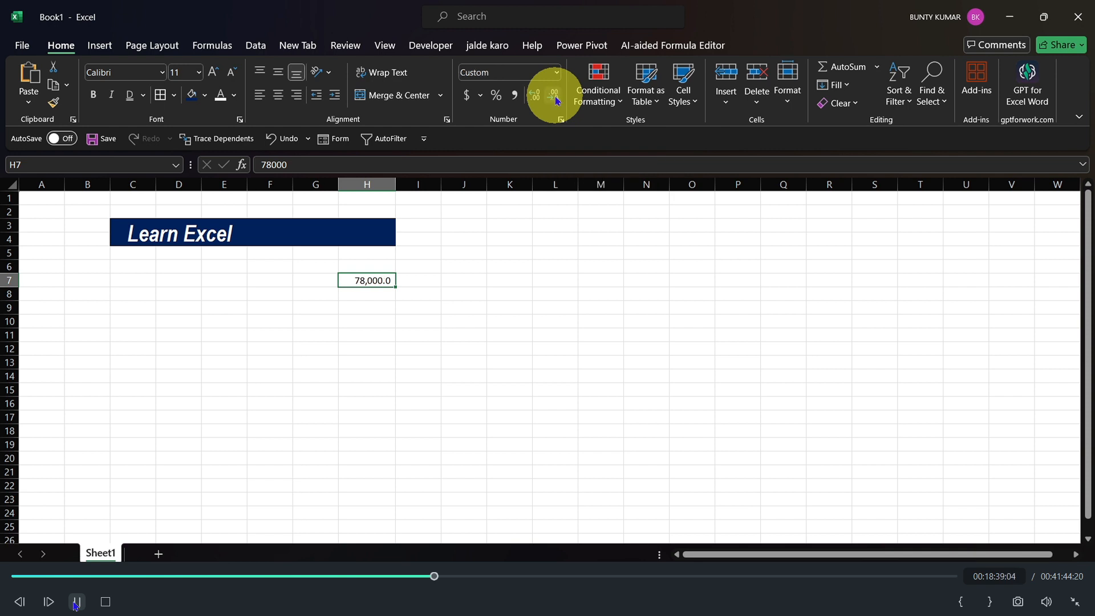
{"action": "left_click", "coordinate": [313, 278]}
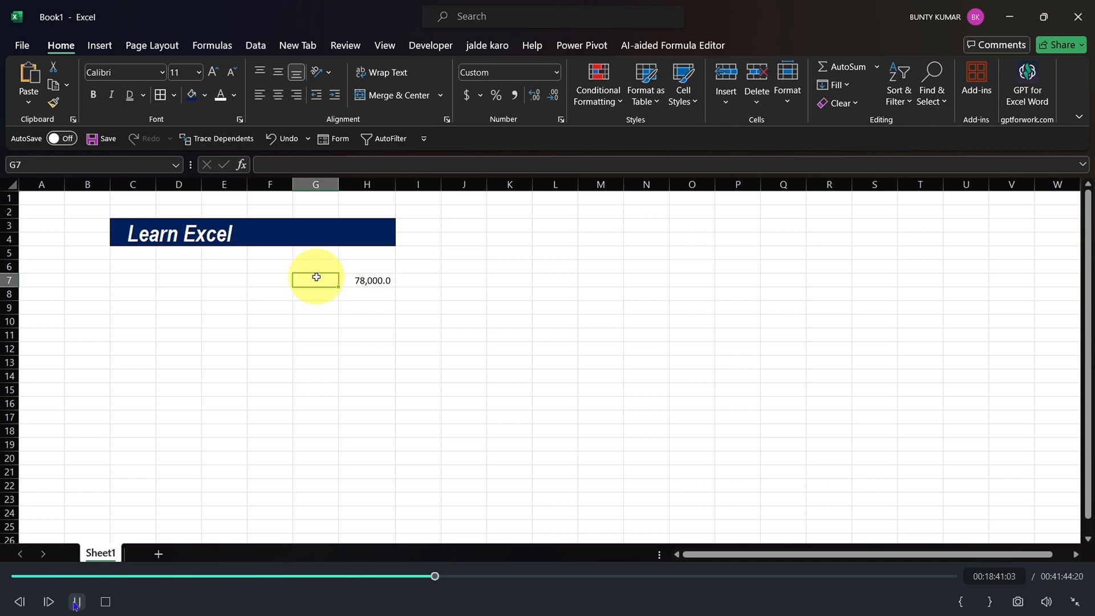
{"action": "left_click", "coordinate": [359, 279]}
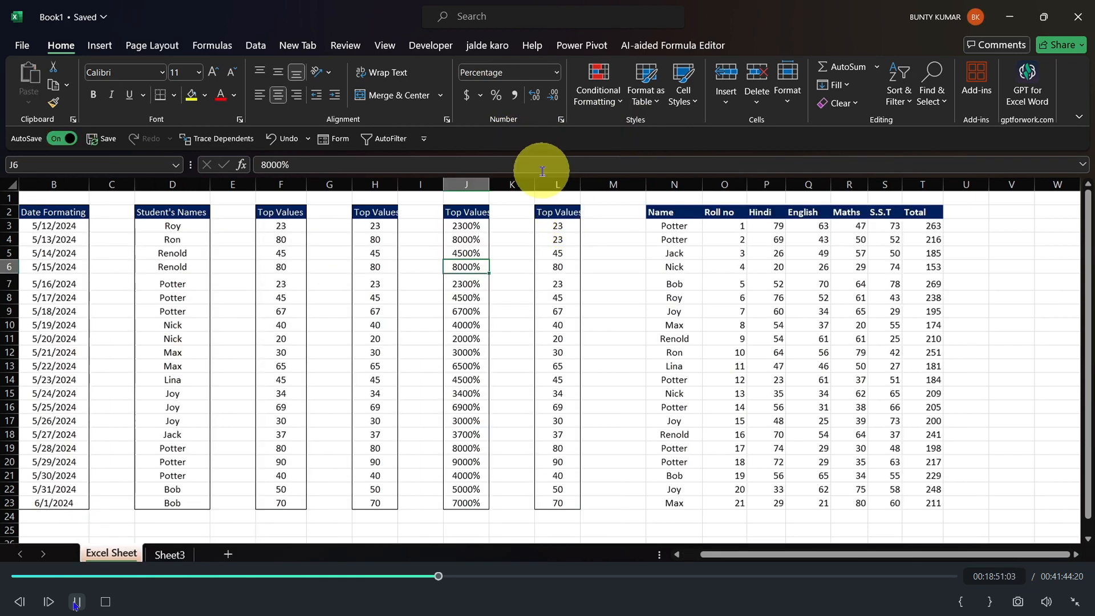
- Highlight the values greater than 50 in F3:F23 using Light Red Fill with Dark Red Text
{"action": "left_click", "coordinate": [592, 101]}
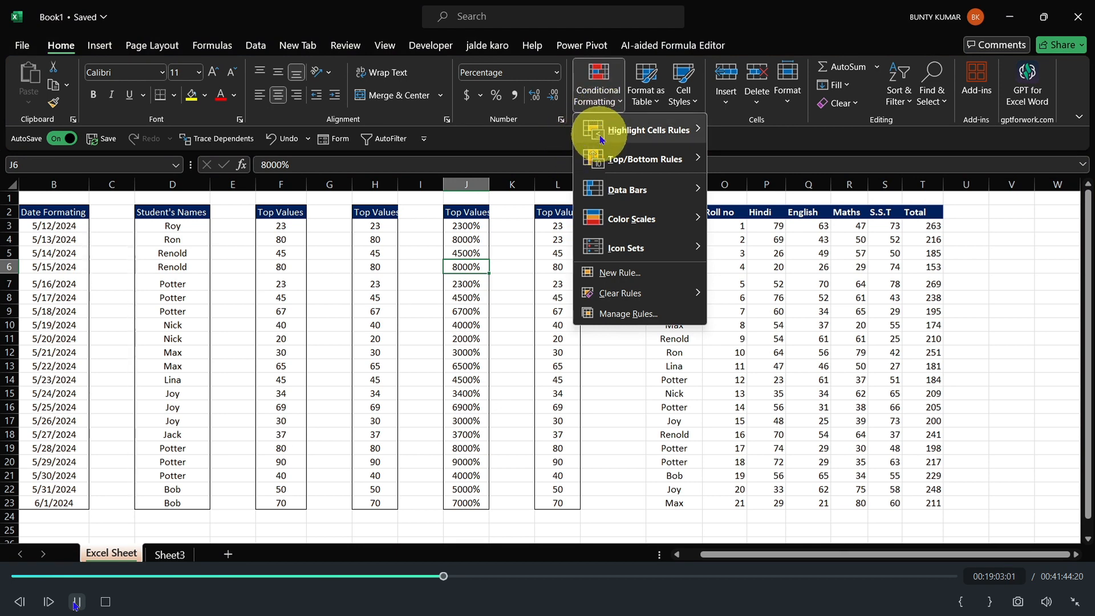
{"action": "mouse_move", "coordinate": [611, 140]}
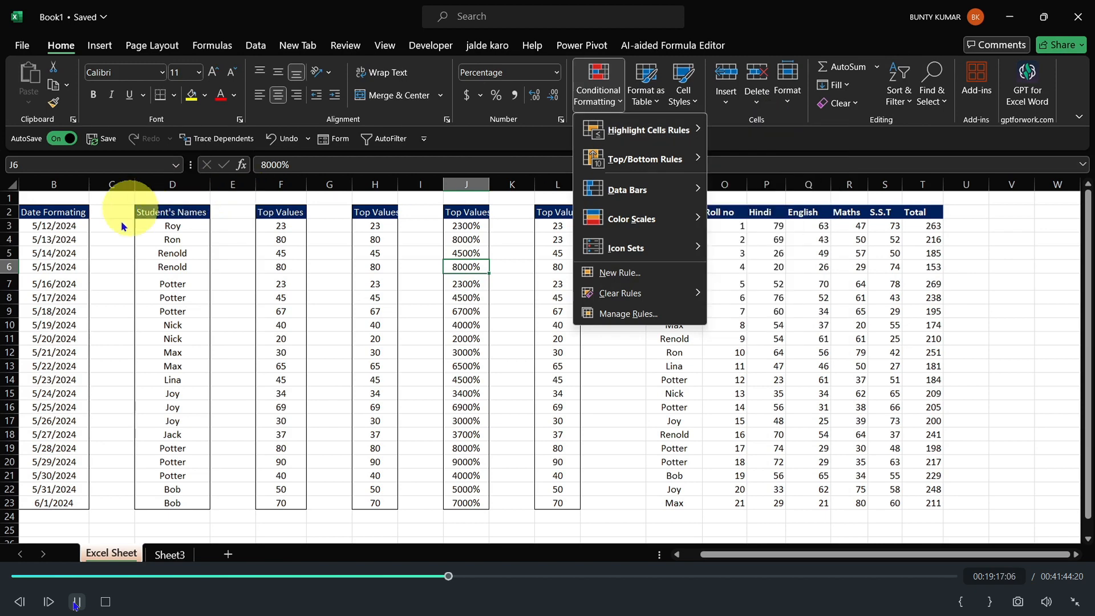
{"action": "left_click", "coordinate": [280, 225]}
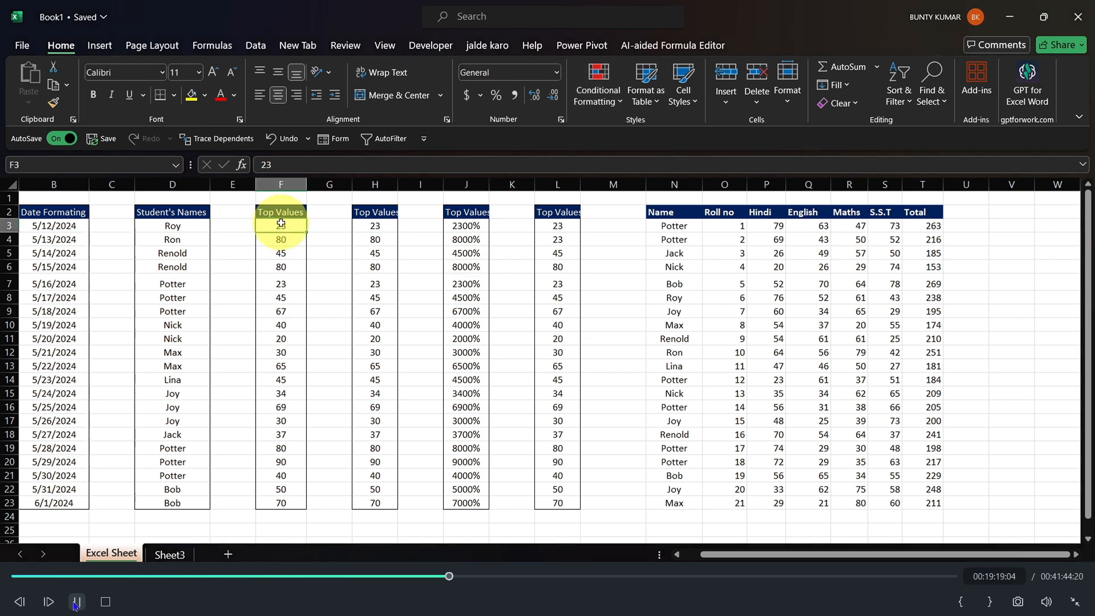
{"action": "key", "text": "ctrl+shift+Down"}
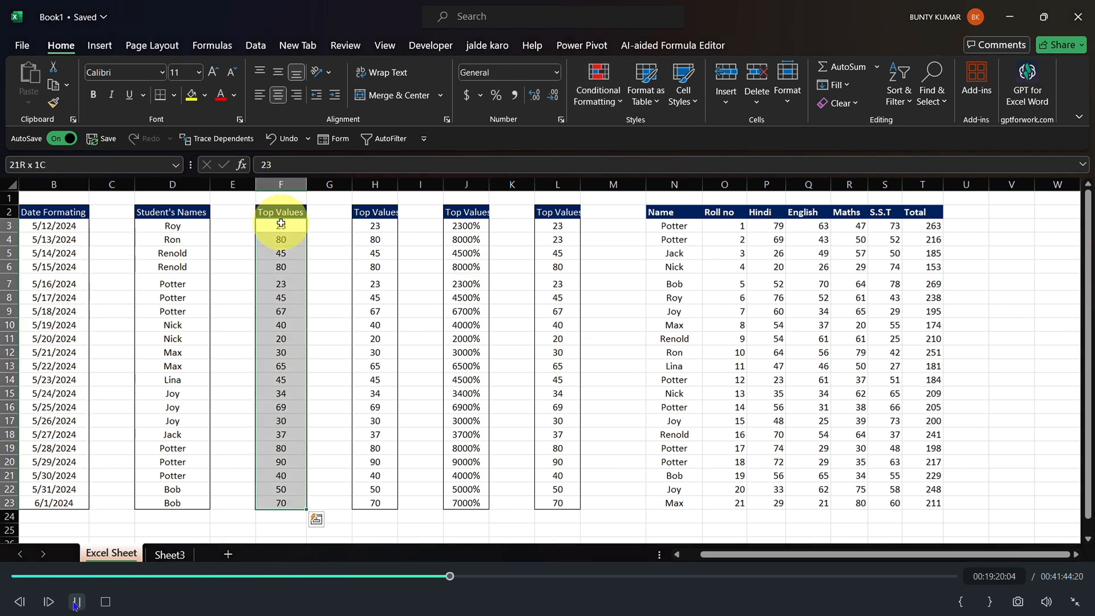
{"action": "left_click", "coordinate": [618, 103]}
{"action": "mouse_move", "coordinate": [661, 129]}
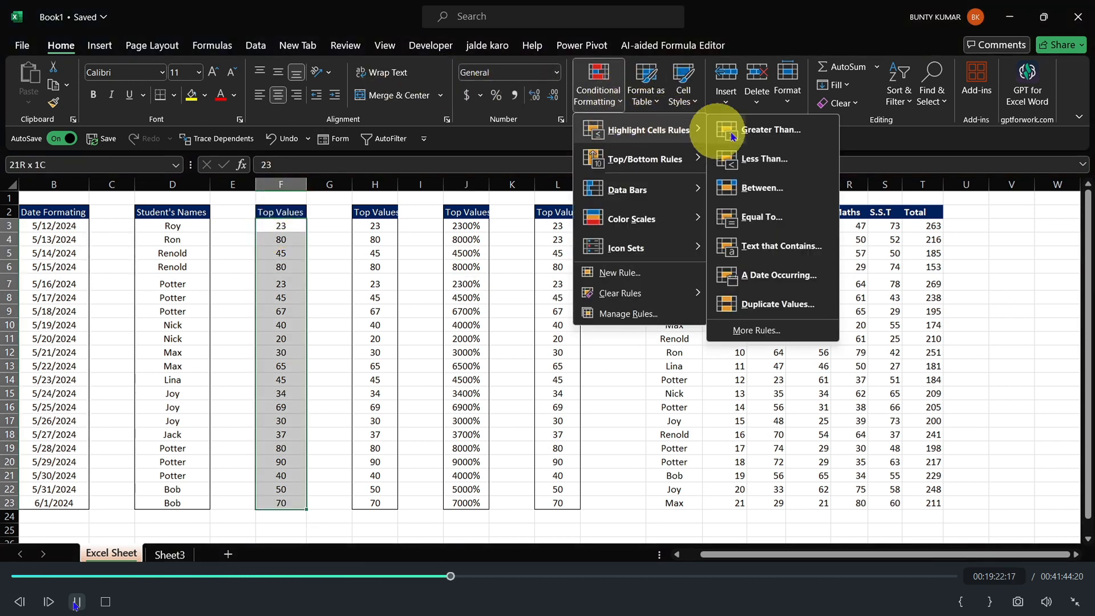
{"action": "left_click", "coordinate": [770, 130]}
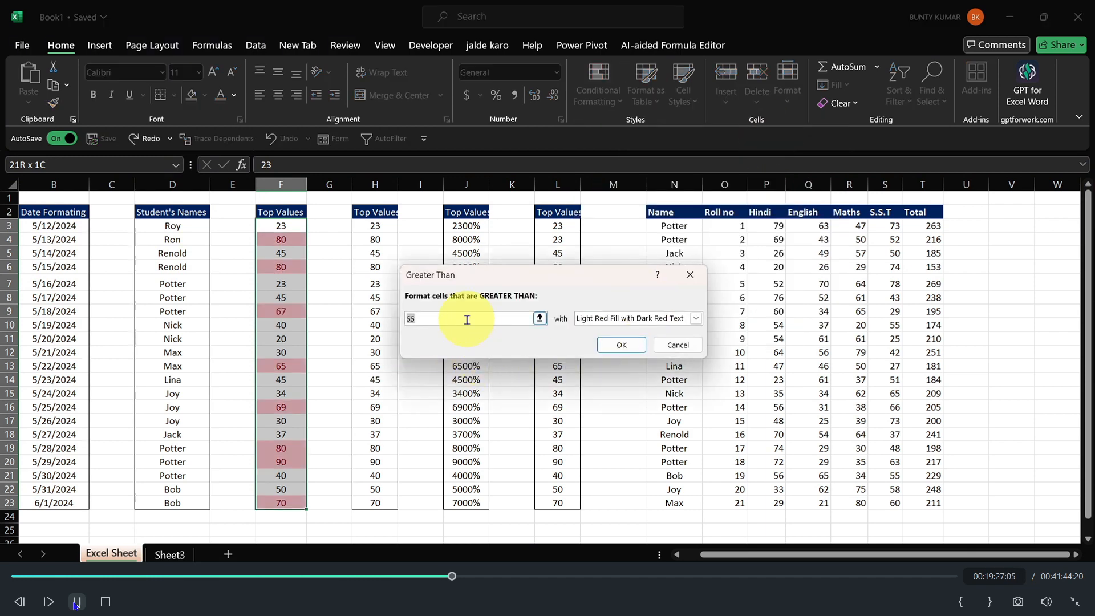
{"action": "type", "text": "50"}
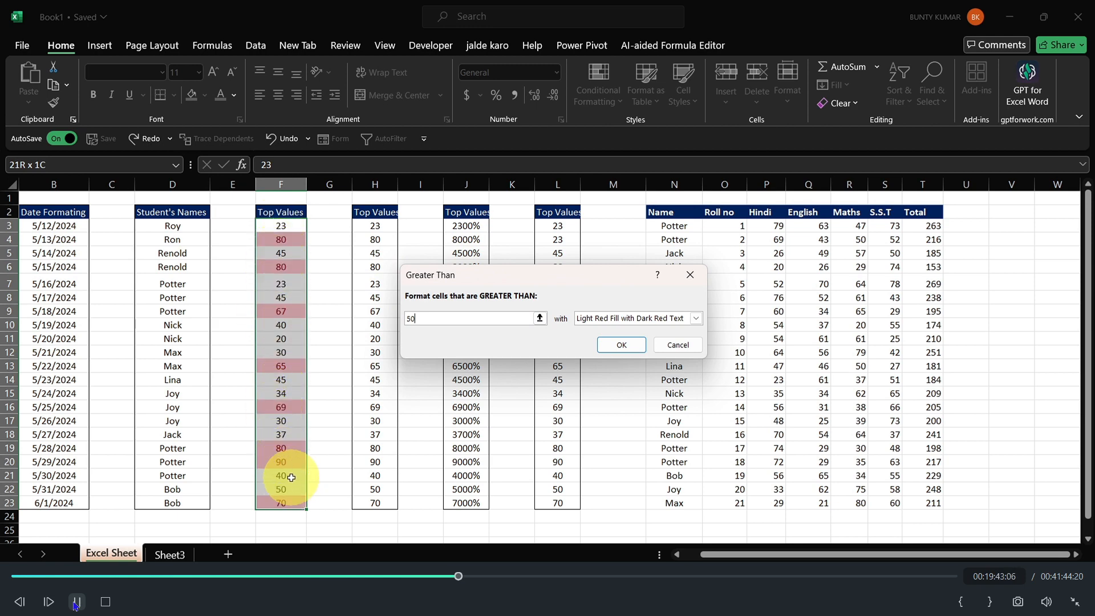
{"action": "left_click", "coordinate": [624, 343]}
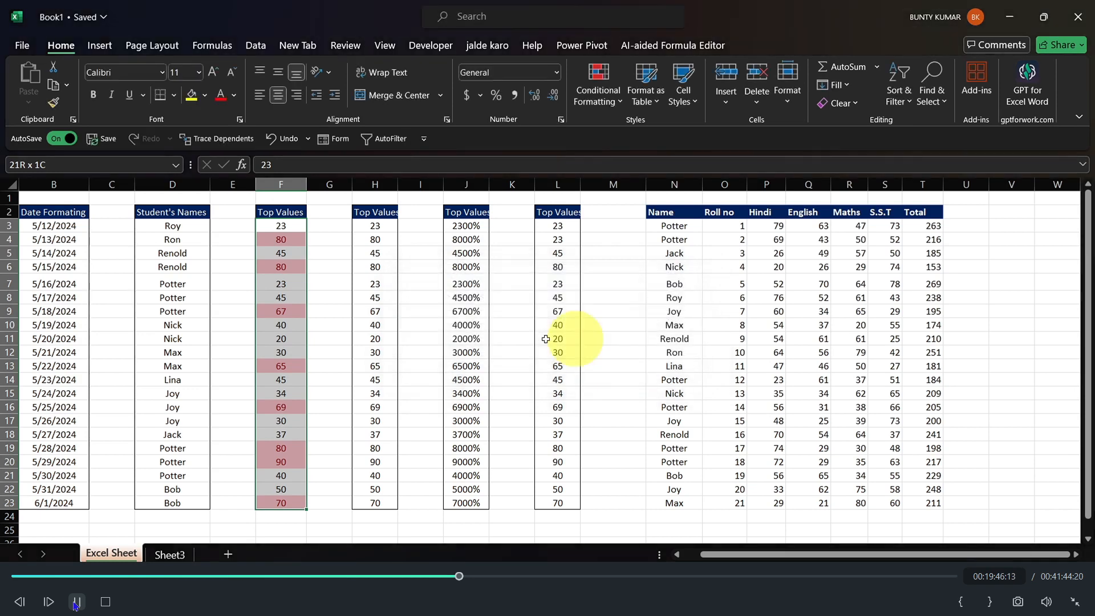
{"action": "left_click", "coordinate": [329, 297]}
- Highlight the values less than 55 in F3:F23 using Yellow Fill with Dark Yellow Text
{"action": "left_click", "coordinate": [286, 227]}
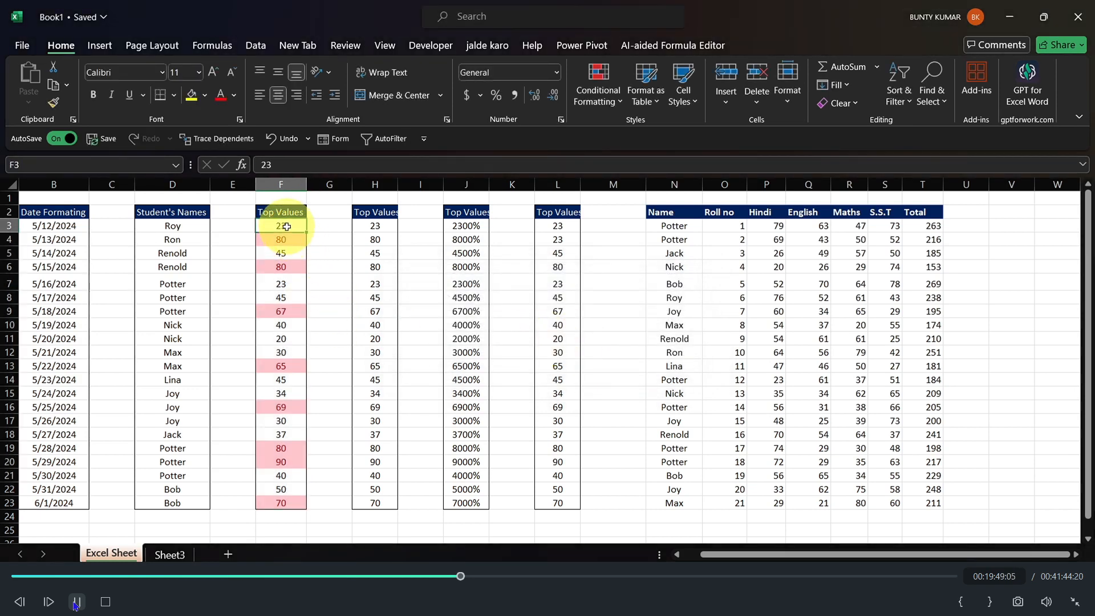
{"action": "key", "text": "ctrl+shift+Down"}
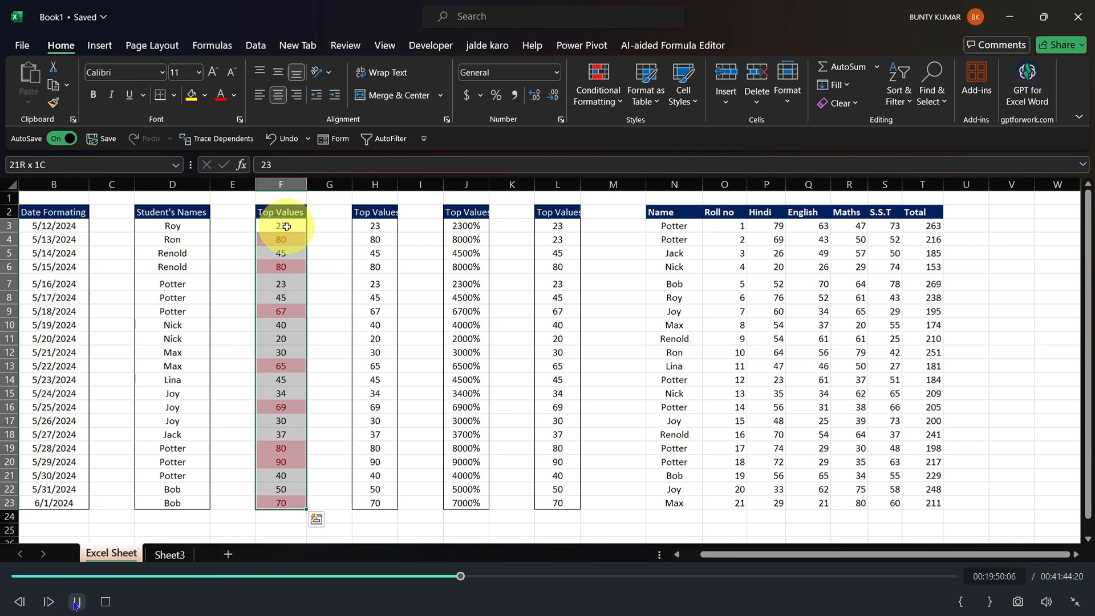
{"action": "left_click", "coordinate": [598, 86]}
{"action": "mouse_move", "coordinate": [676, 136]}
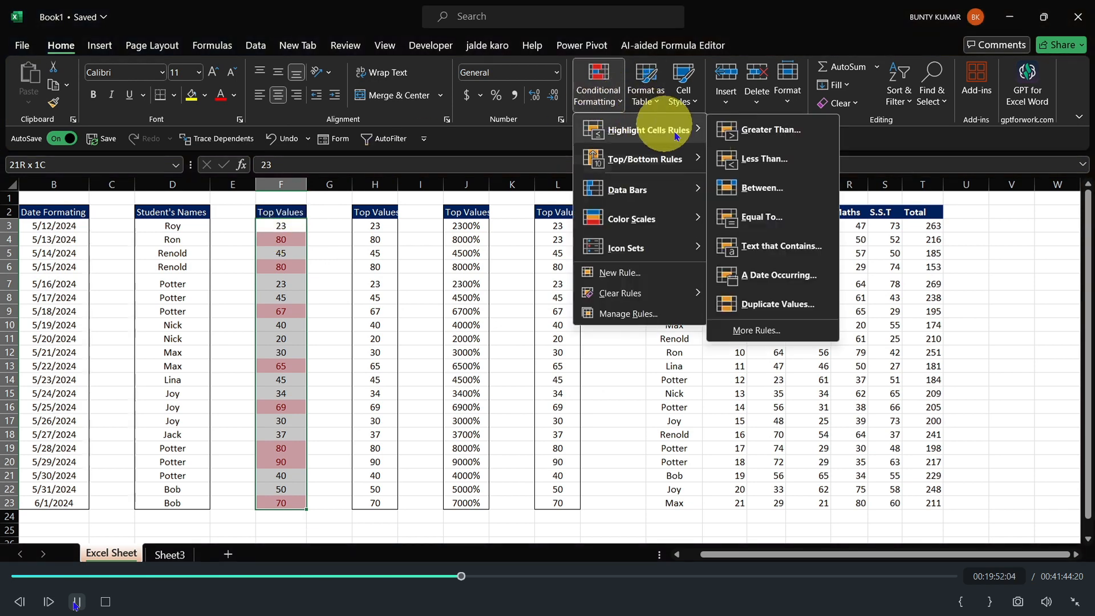
{"action": "left_click", "coordinate": [762, 157]}
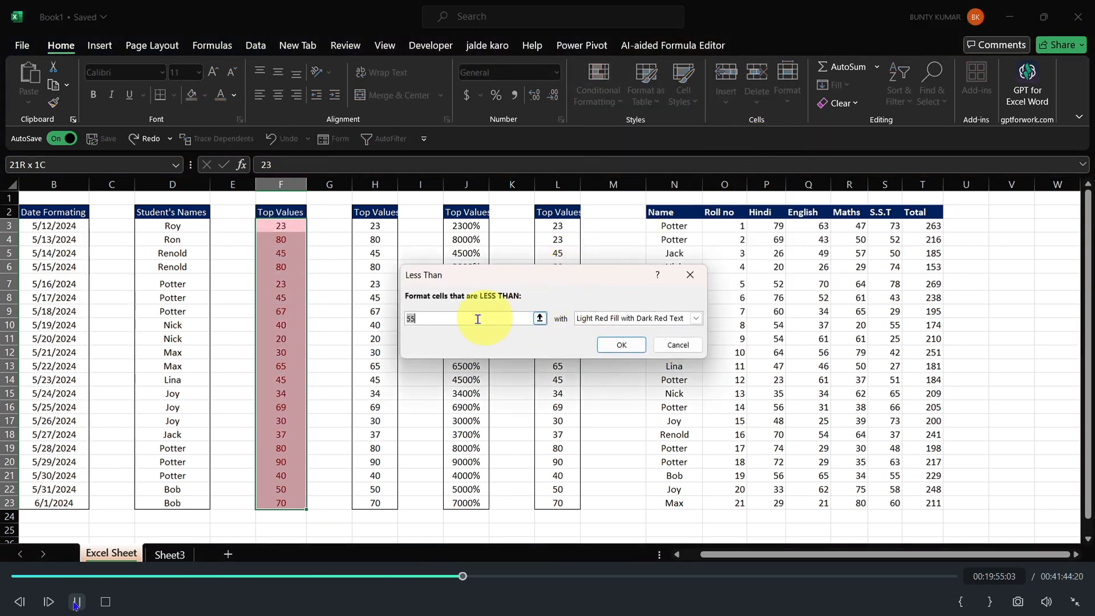
{"action": "left_click", "coordinate": [692, 318]}
{"action": "left_click", "coordinate": [666, 340]}
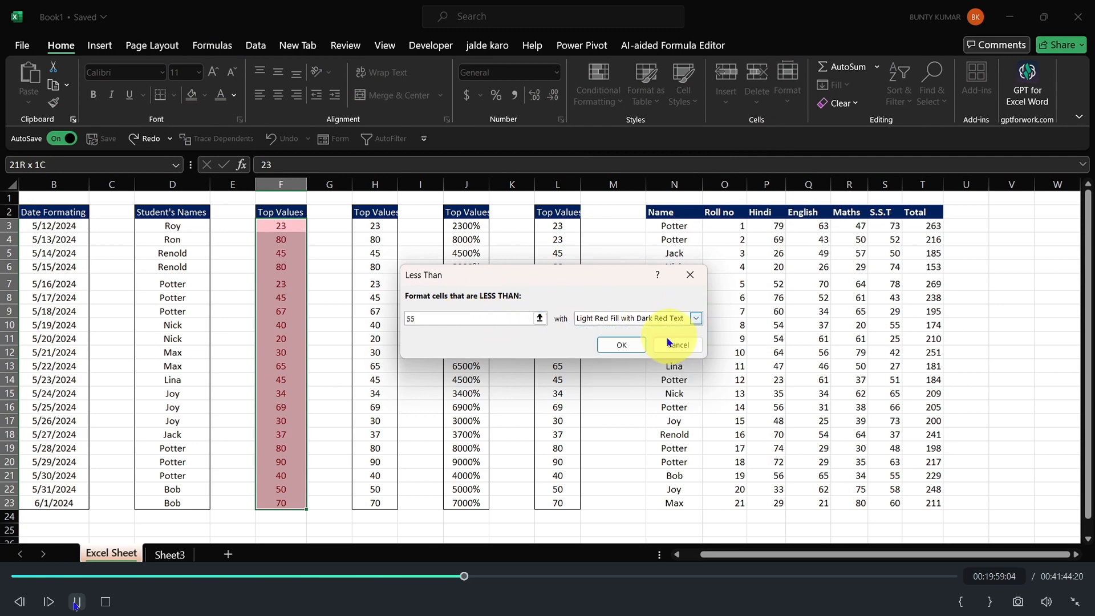
{"action": "left_click", "coordinate": [613, 342]}
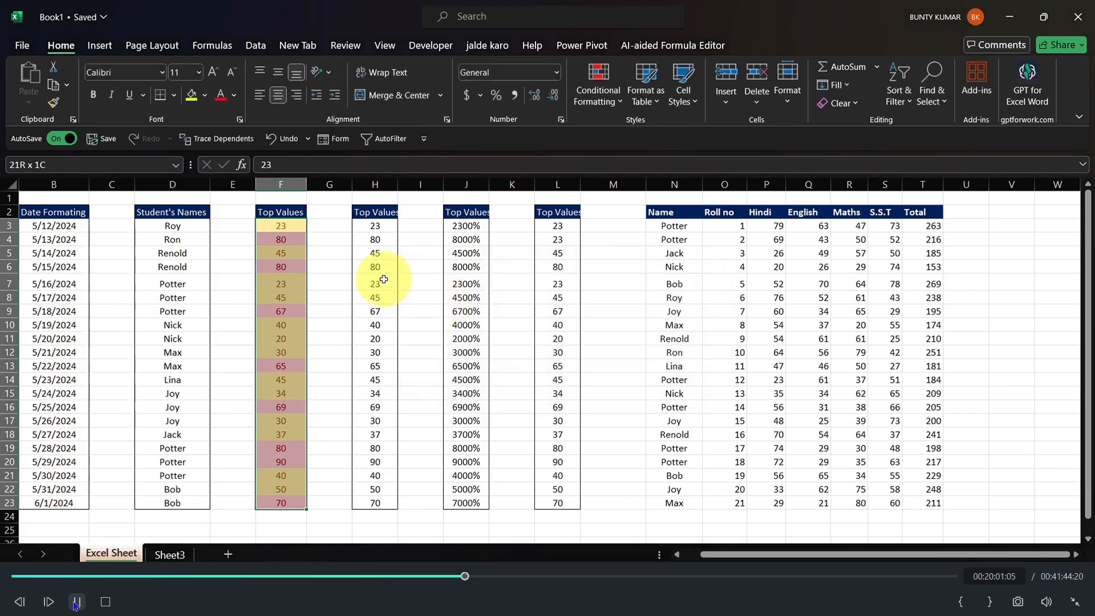
{"action": "left_click", "coordinate": [375, 283]}
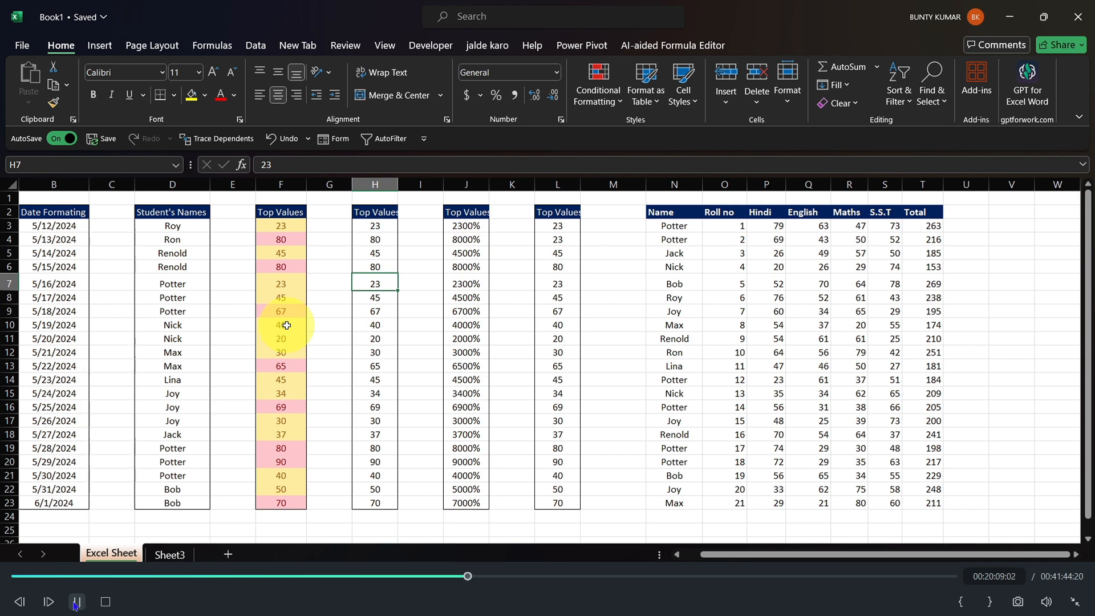
{"action": "left_click", "coordinate": [368, 237]}
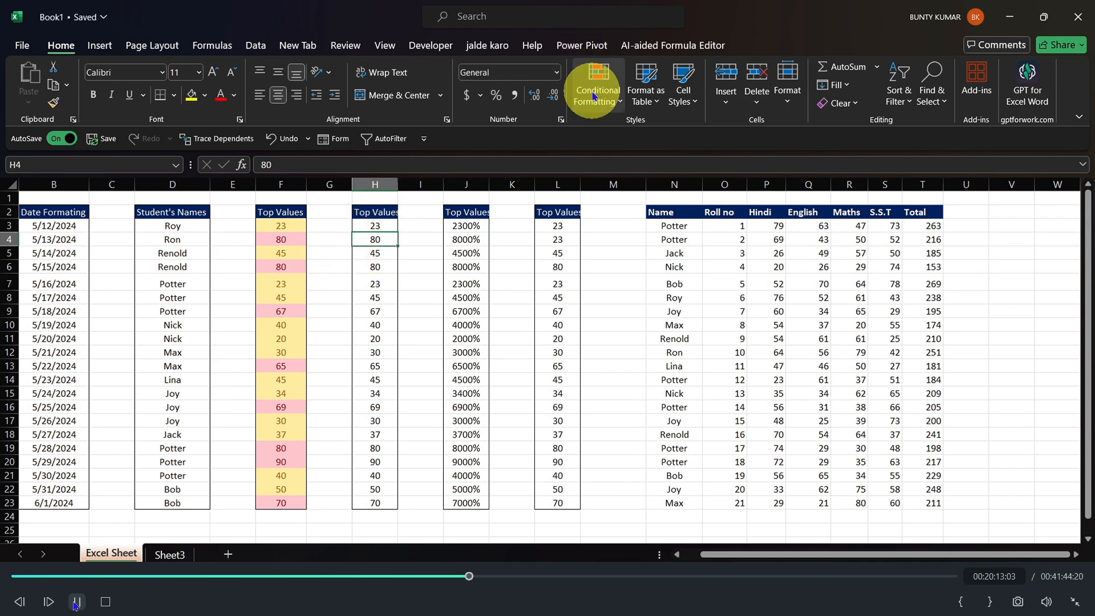
{"action": "left_click", "coordinate": [600, 102]}
{"action": "mouse_move", "coordinate": [685, 130]}
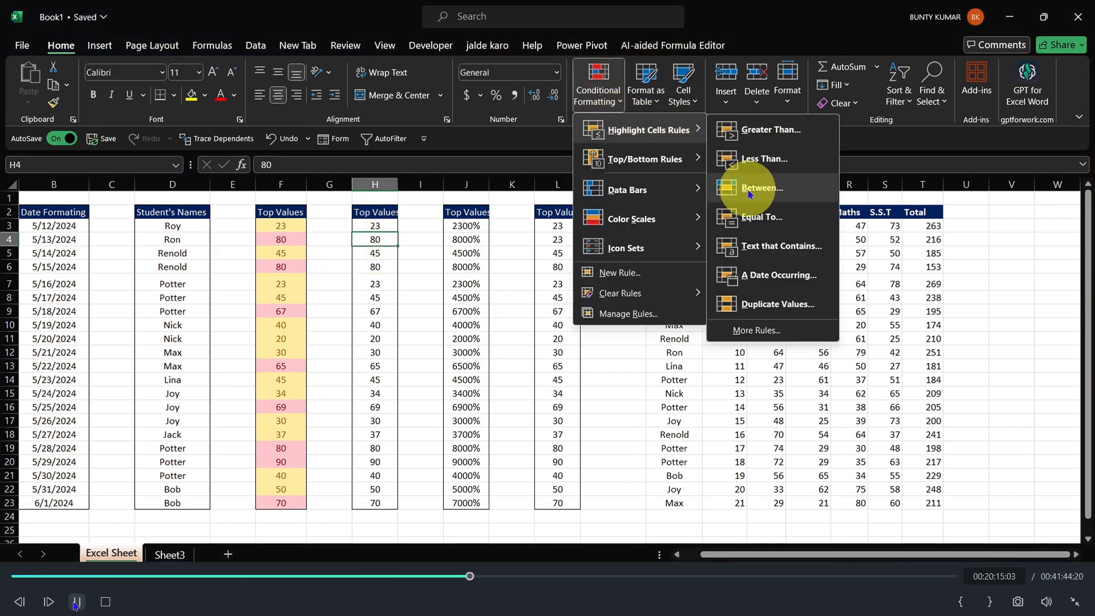
- Highlight the values between 50 and 90 in H3:H23 using Light Red Fill with Dark Red Text
{"action": "left_click", "coordinate": [372, 224]}
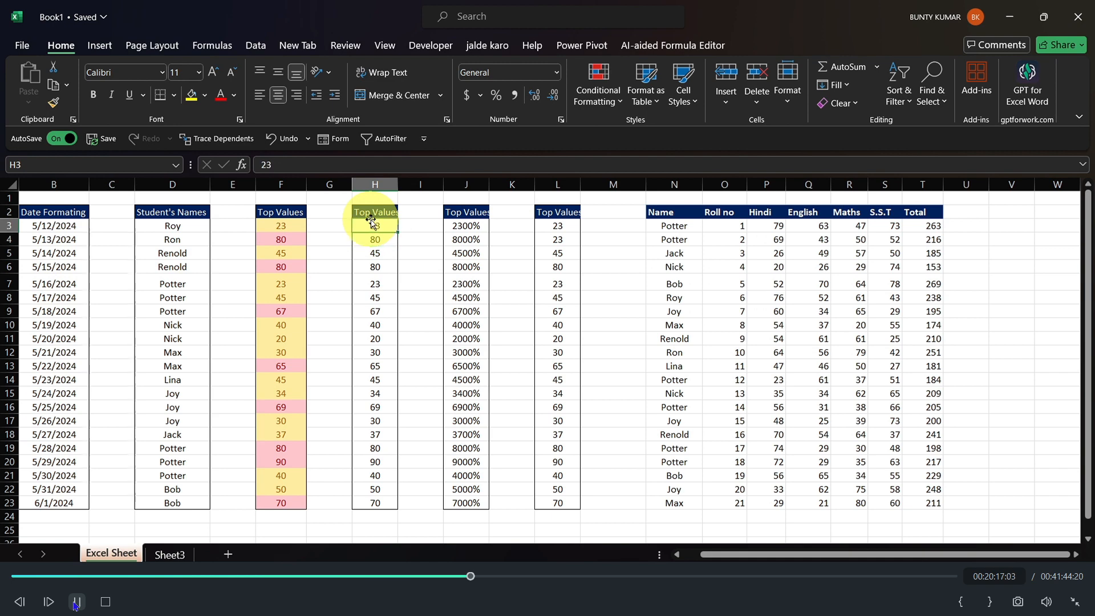
{"action": "key", "text": "ctrl+shift+Down"}
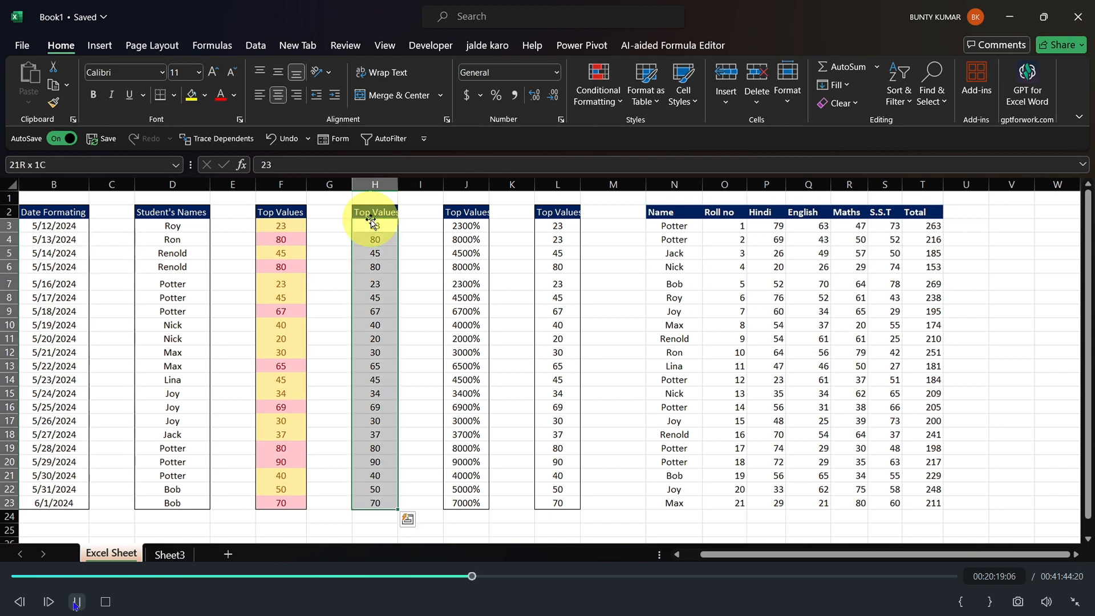
{"action": "left_click", "coordinate": [597, 92]}
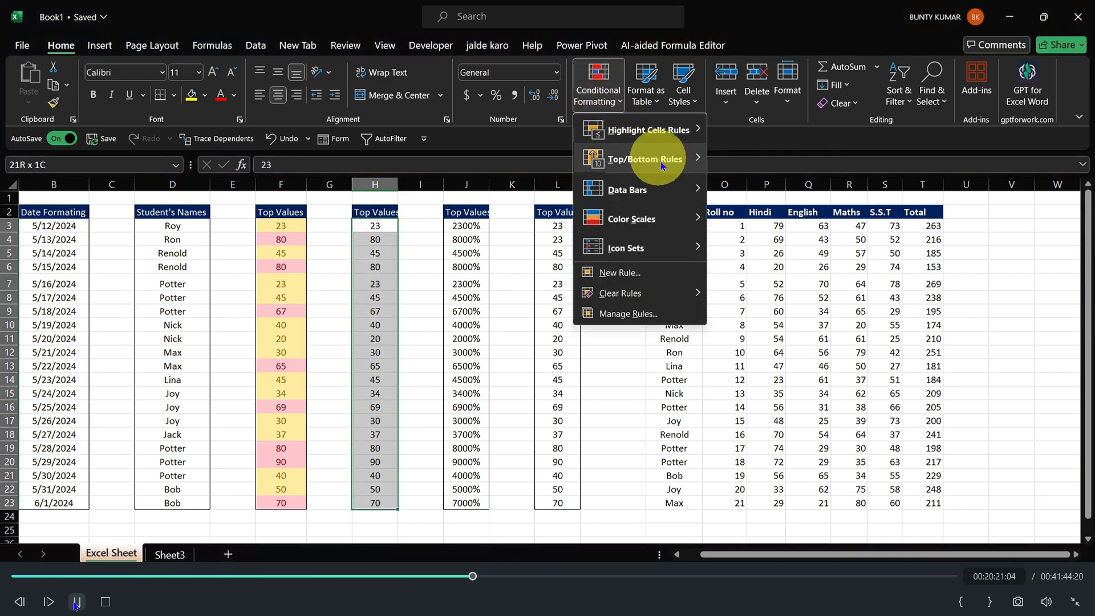
{"action": "mouse_move", "coordinate": [673, 132]}
{"action": "left_click", "coordinate": [758, 186]}
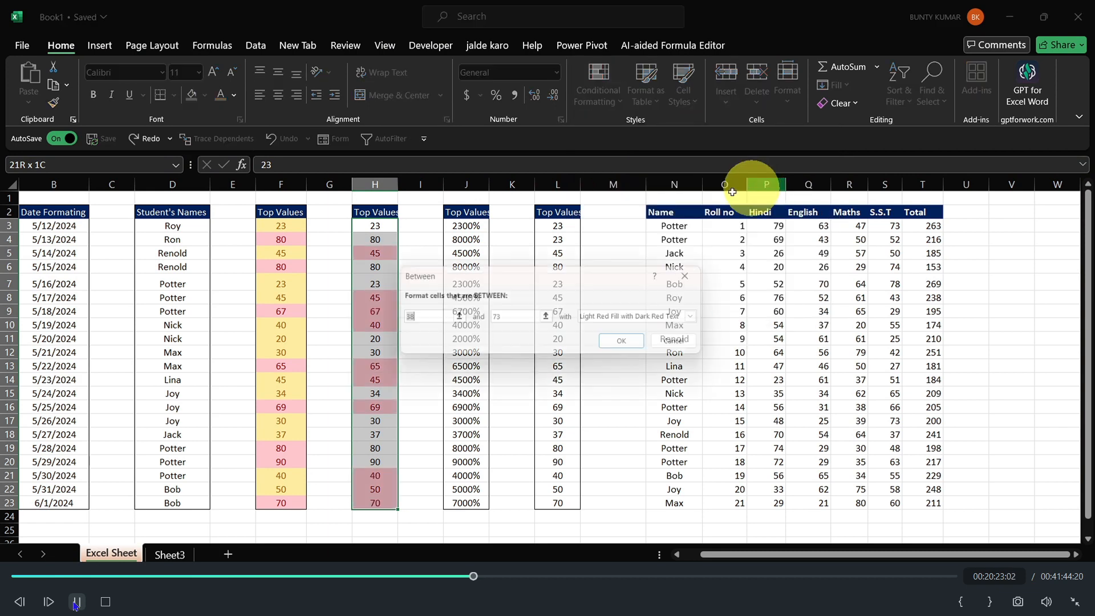
{"action": "type", "text": "50"}
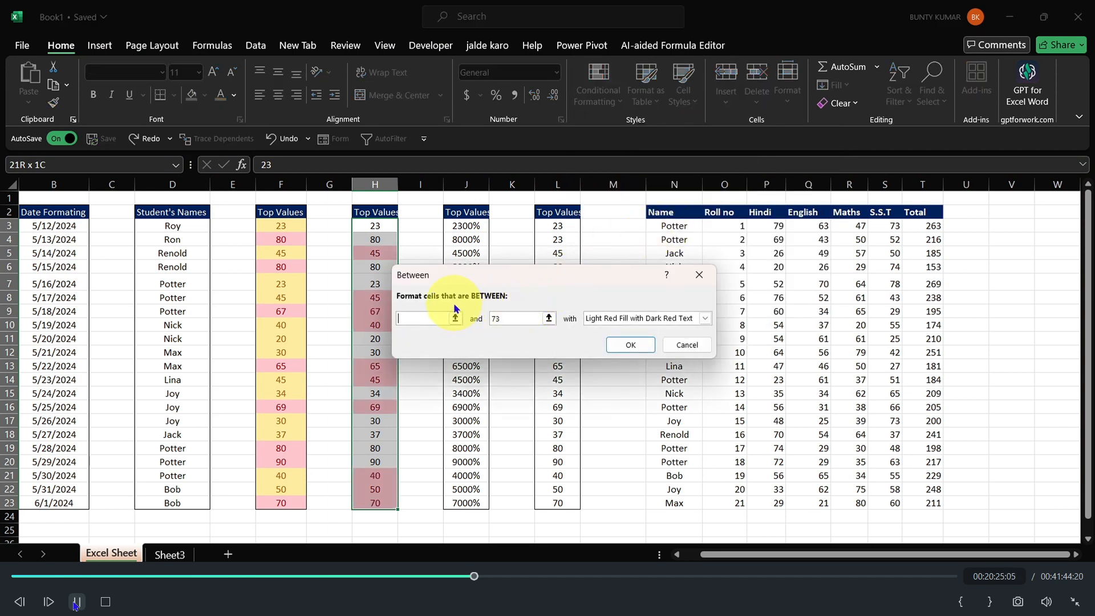
{"action": "double_click", "coordinate": [513, 317]}
{"action": "type", "text": "7"}
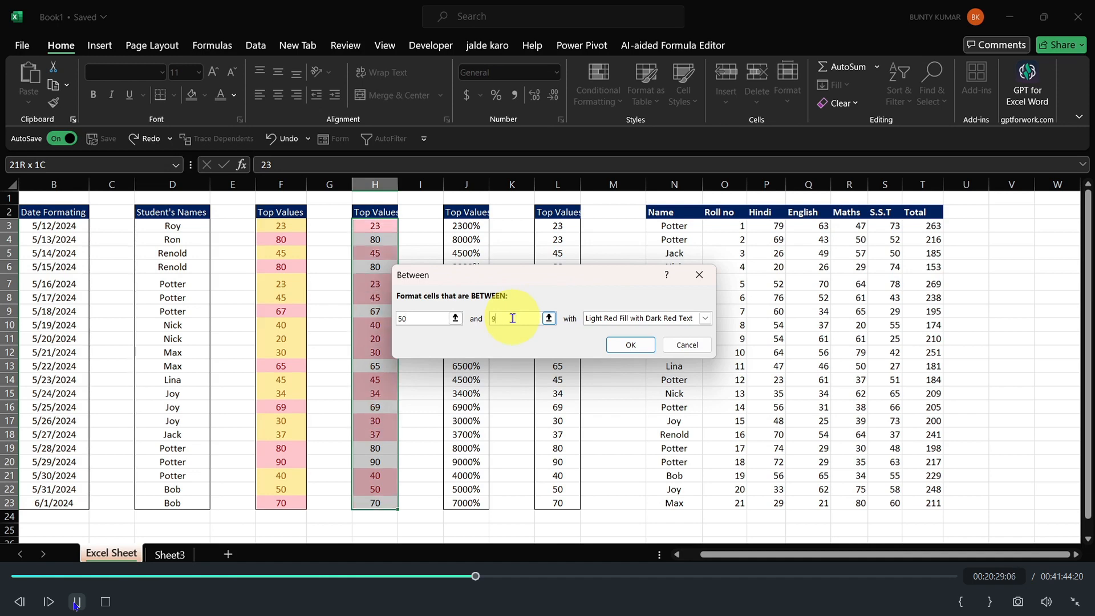
{"action": "type", "text": "0"}
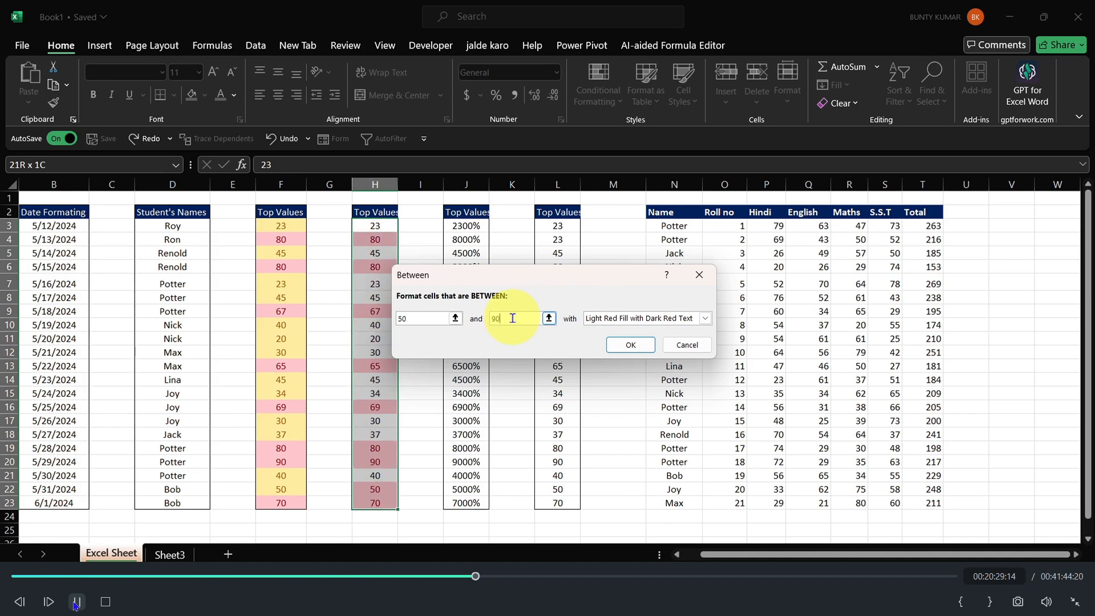
{"action": "left_click", "coordinate": [629, 346]}
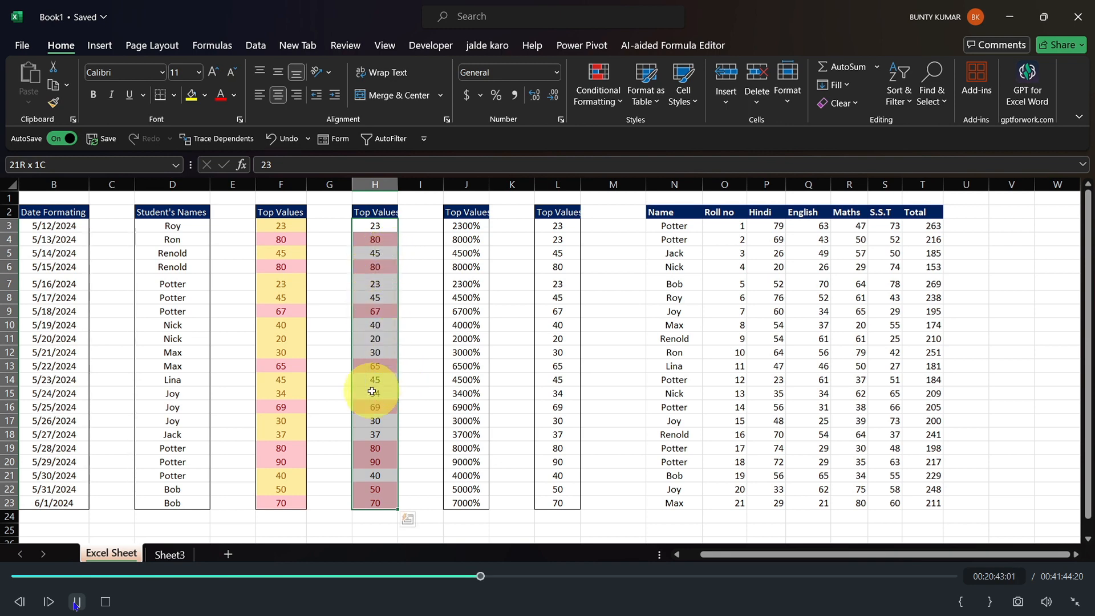
{"action": "left_click", "coordinate": [368, 374]}
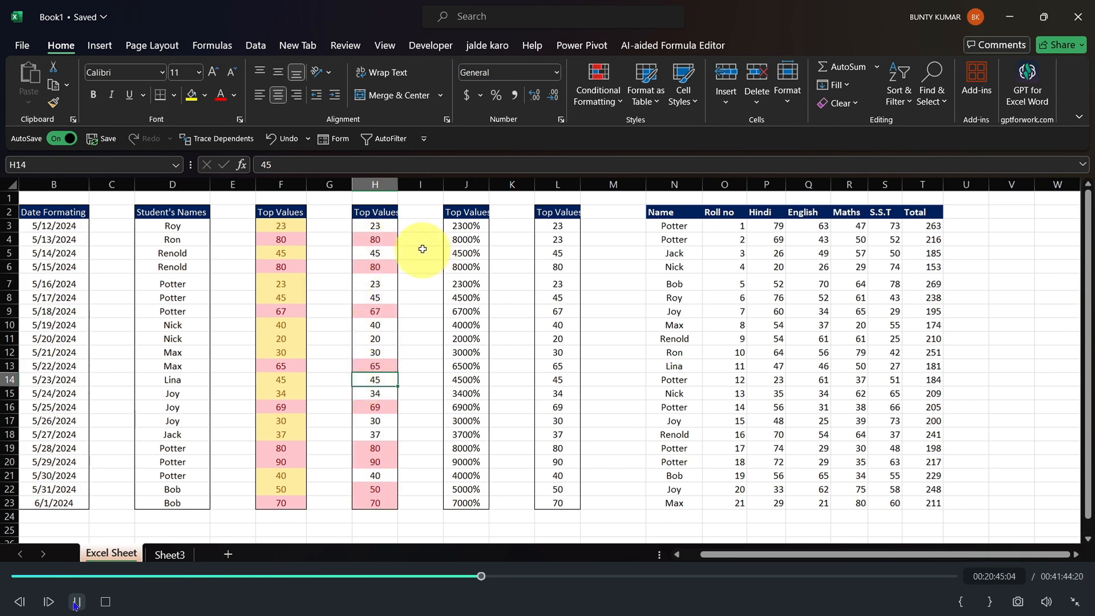
{"action": "left_click", "coordinate": [374, 224]}
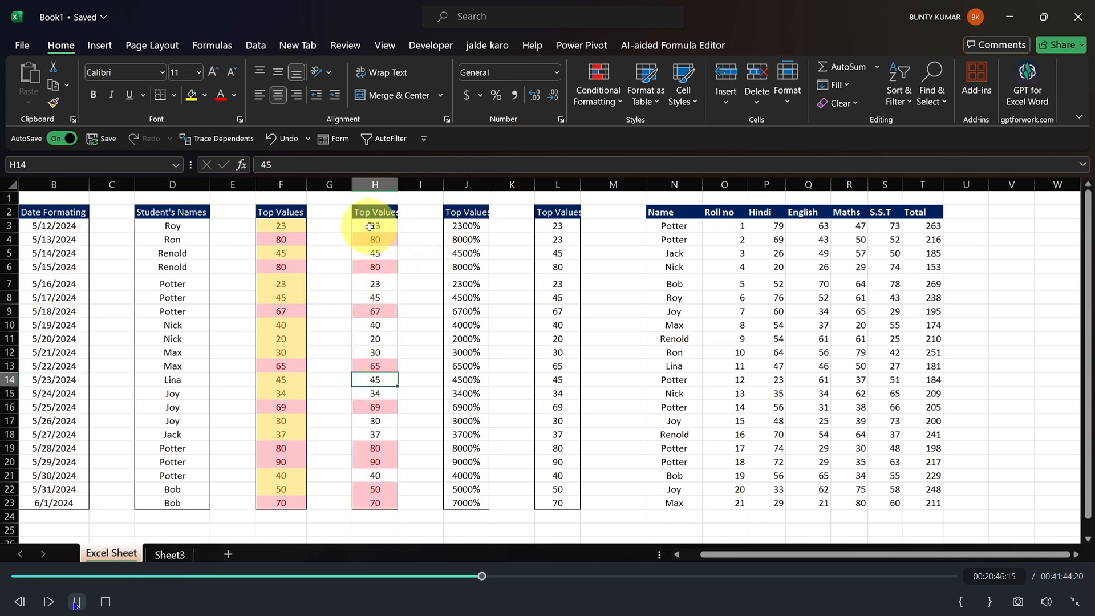
{"action": "left_click", "coordinate": [595, 94]}
{"action": "mouse_move", "coordinate": [650, 129]}
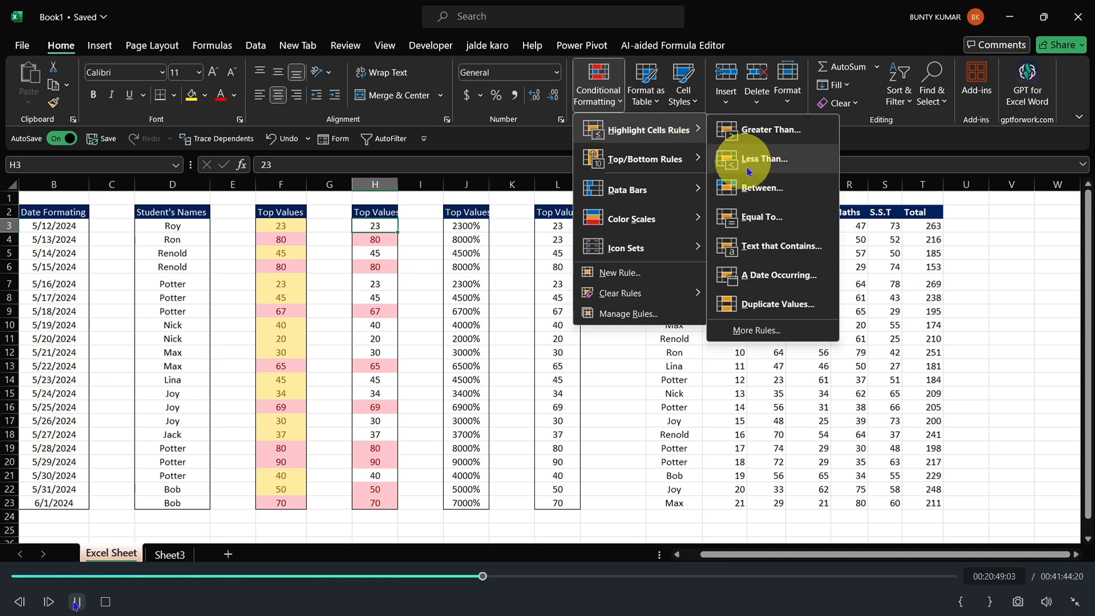
- Highlight the values equal to 30 in H3:H23 using Green Fill with Dark Green Text
{"action": "left_click", "coordinate": [374, 224]}
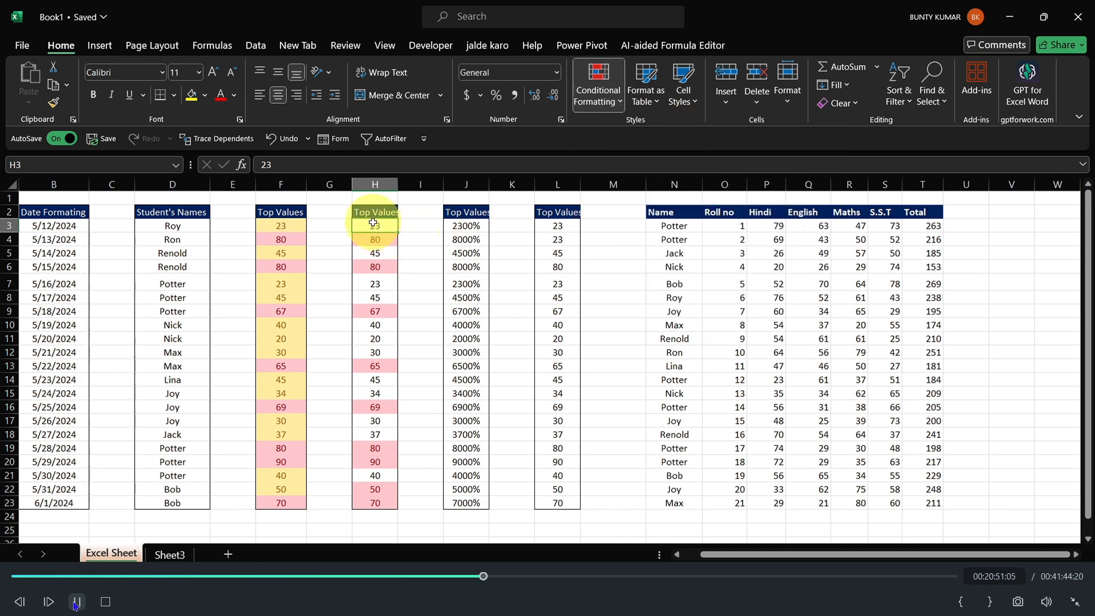
{"action": "key", "text": "ctrl+shift+Down"}
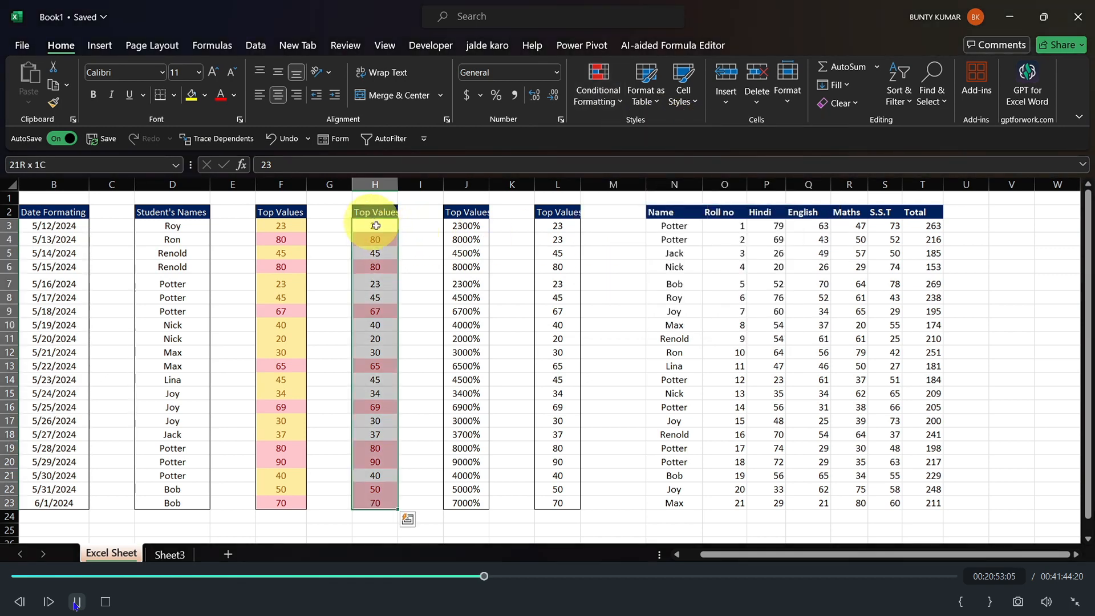
{"action": "left_click", "coordinate": [596, 89]}
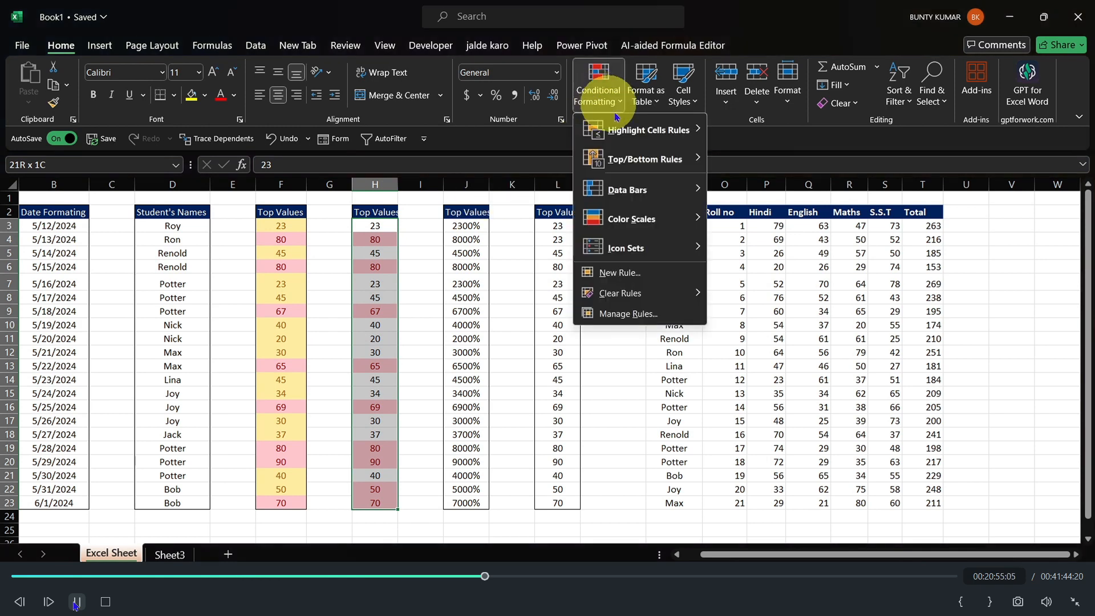
{"action": "mouse_move", "coordinate": [662, 131]}
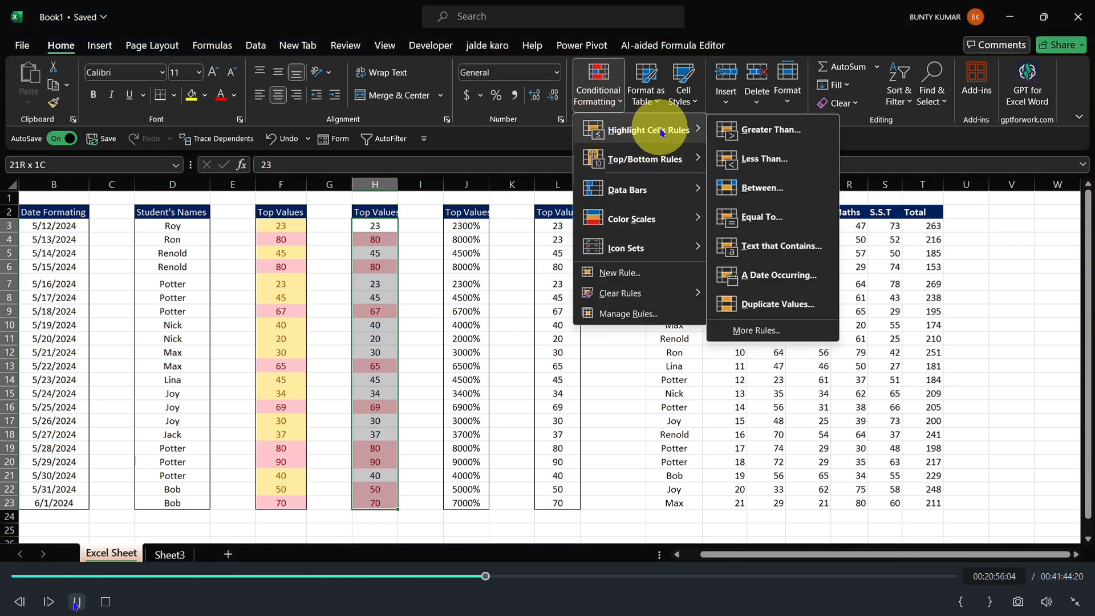
{"action": "left_click", "coordinate": [762, 217]}
{"action": "key", "text": "BackSpace"}
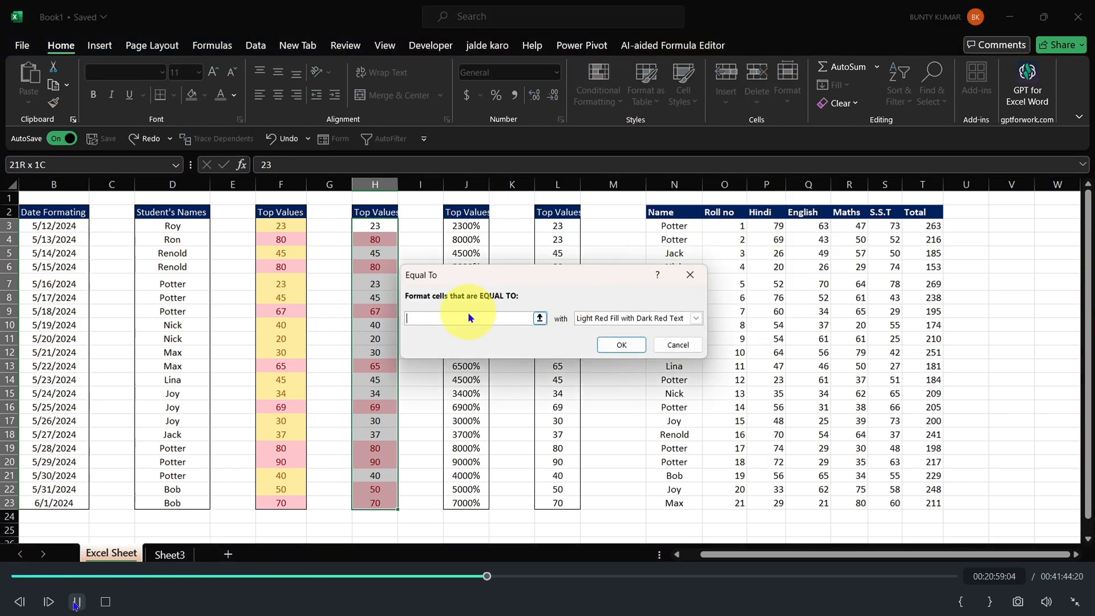
{"action": "type", "text": "30"}
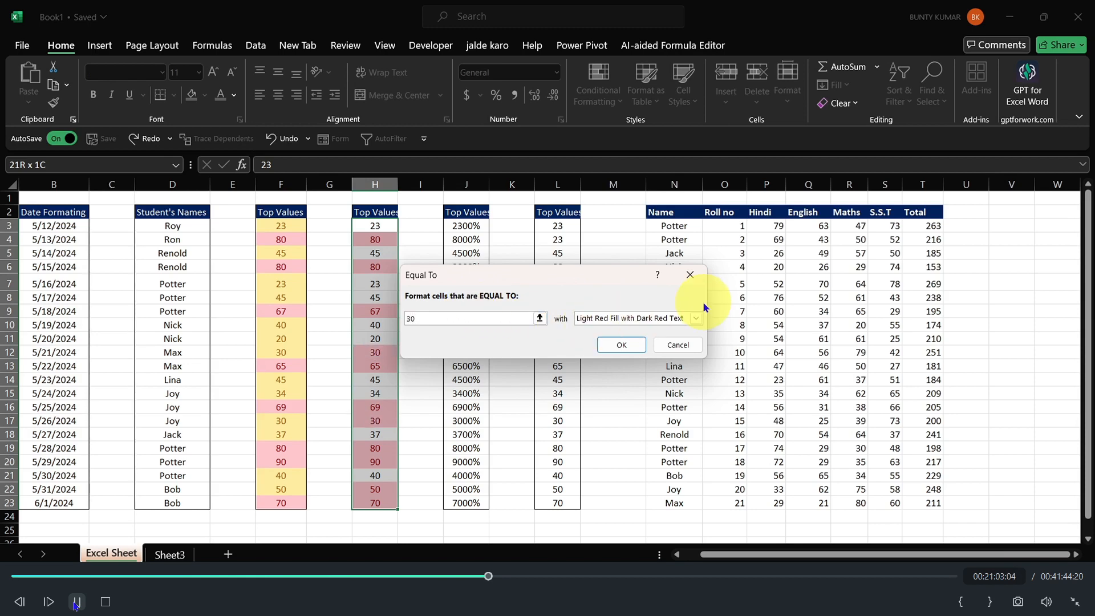
{"action": "left_click", "coordinate": [695, 317]}
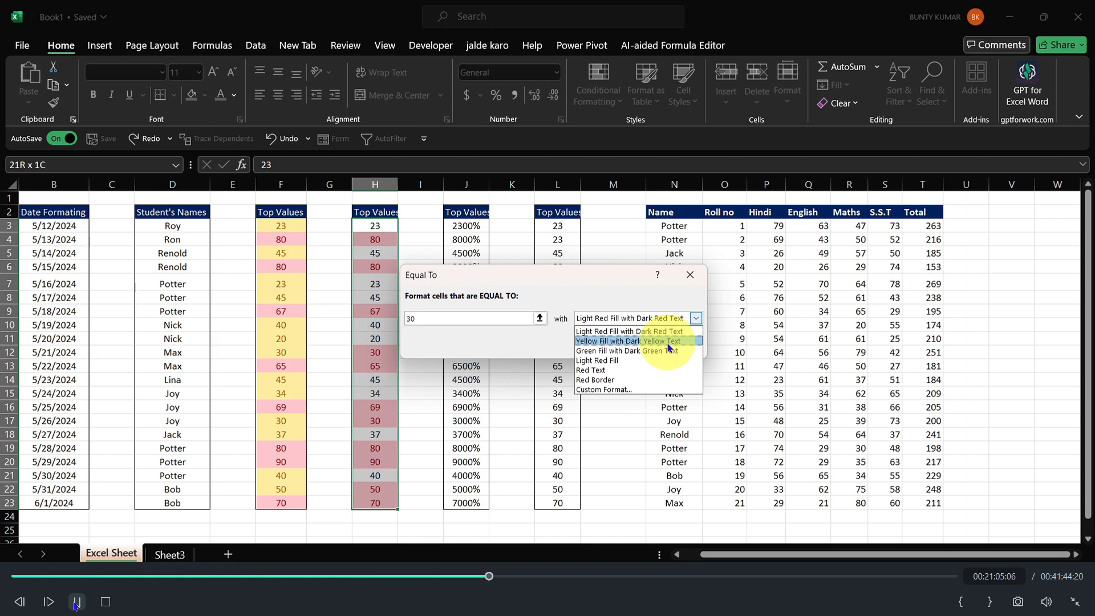
{"action": "left_click", "coordinate": [668, 350]}
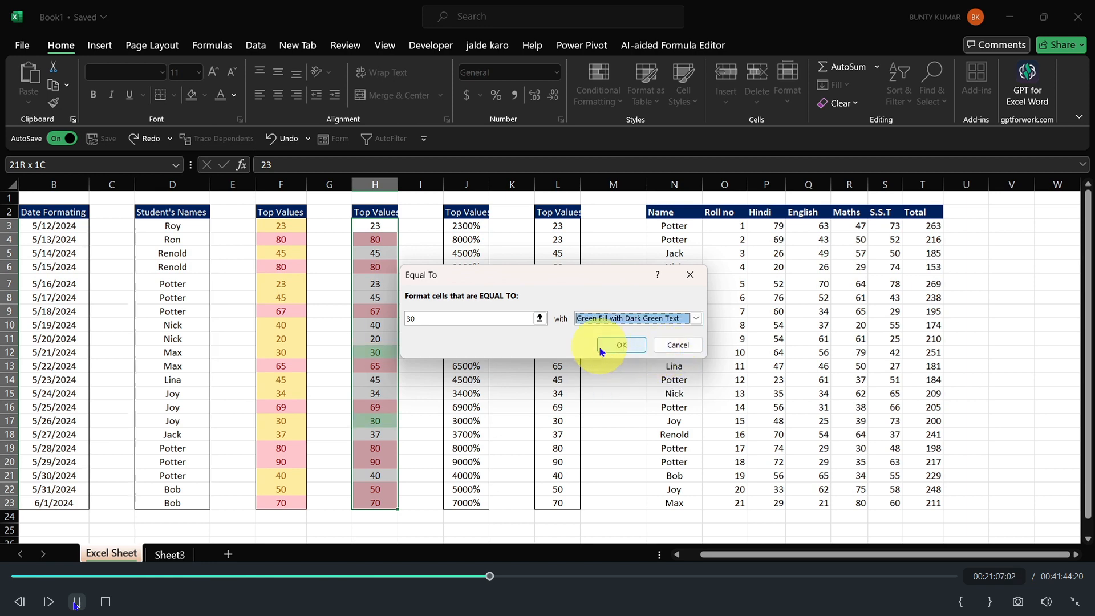
{"action": "left_click", "coordinate": [605, 345]}
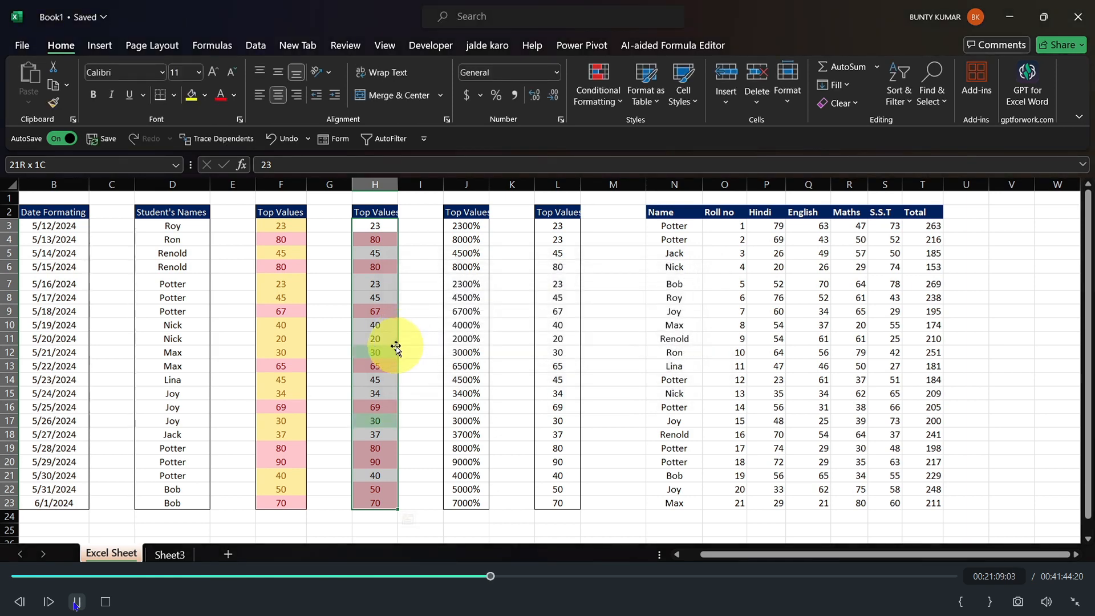
{"action": "left_click", "coordinate": [379, 351]}
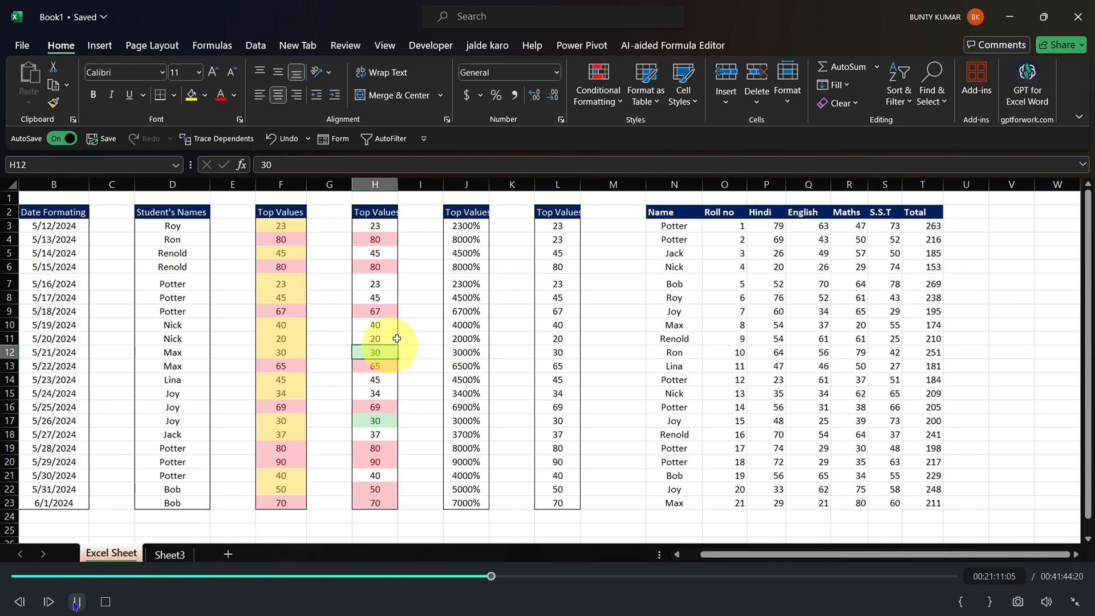
{"action": "left_click", "coordinate": [596, 97]}
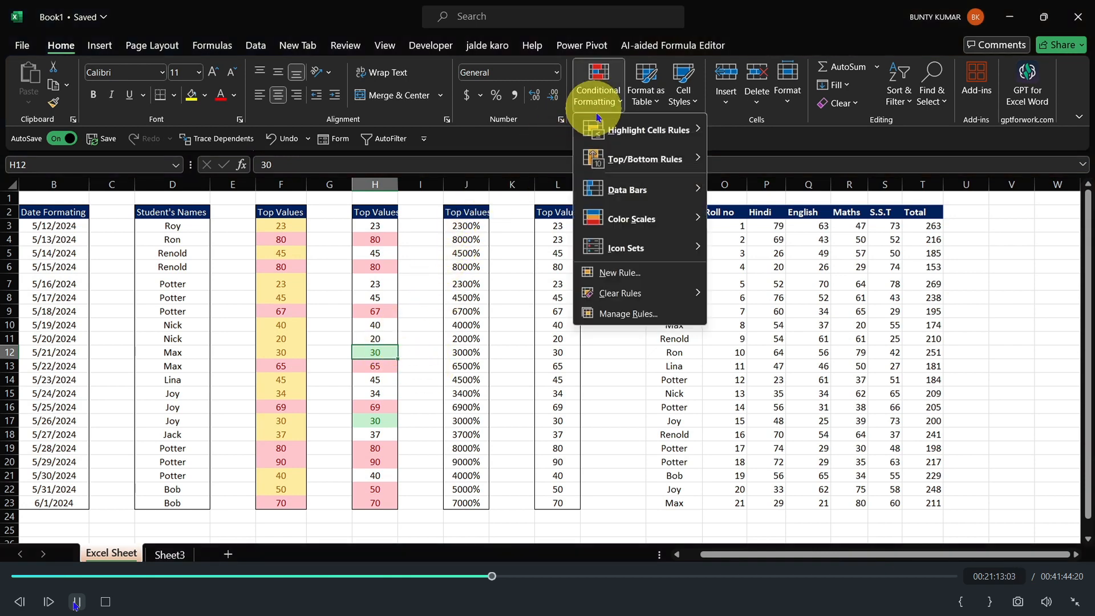
{"action": "mouse_move", "coordinate": [644, 130]}
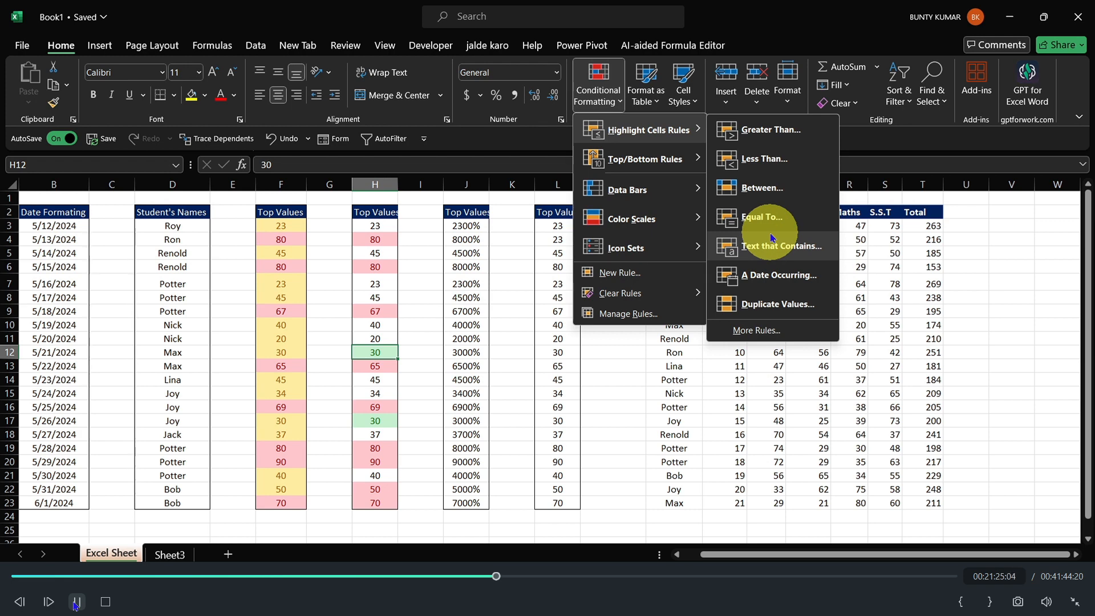
{"action": "left_click", "coordinate": [177, 226]}
- Highlight the names in D3:D23 that contain the text "Pott" using Light Red Fill with Dark Red Text
{"action": "left_click", "coordinate": [177, 226]}
{"action": "key", "text": "ctrl+shift+Down"}
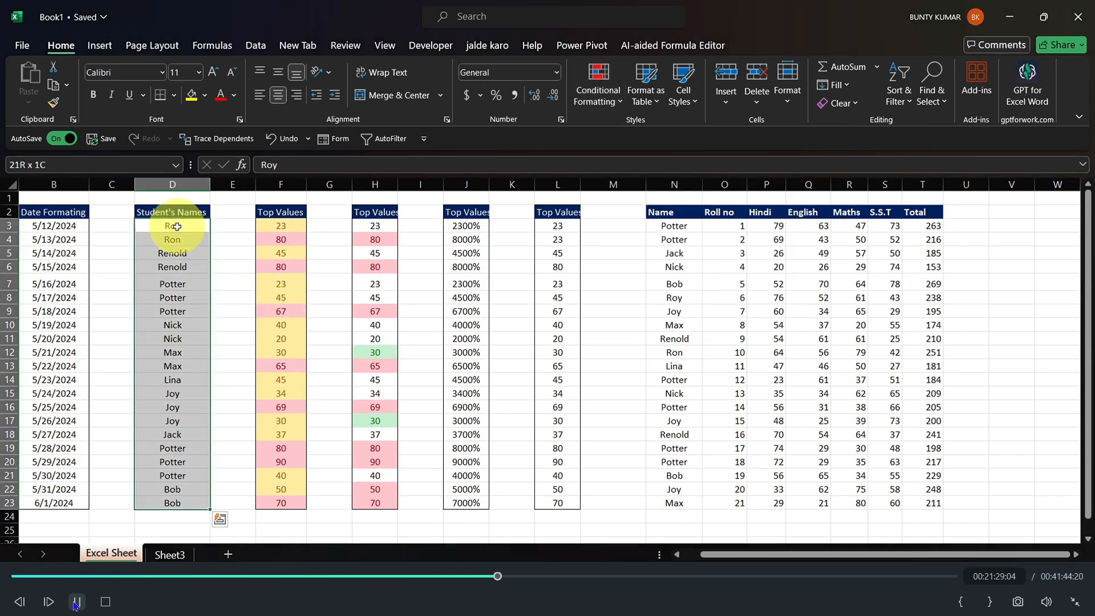
{"action": "left_click", "coordinate": [598, 86]}
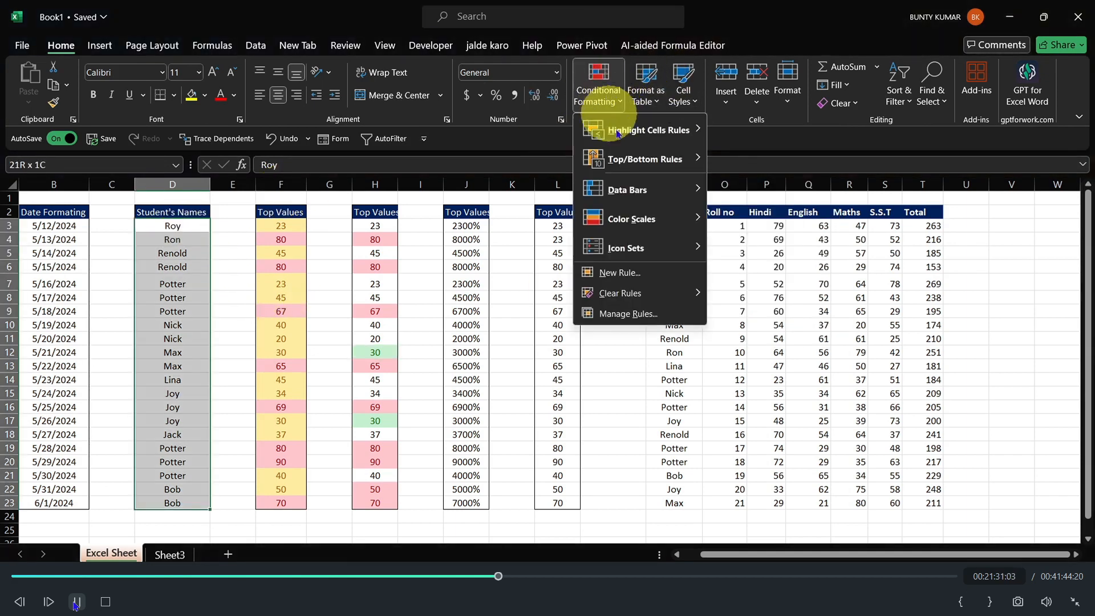
{"action": "left_click", "coordinate": [781, 244]}
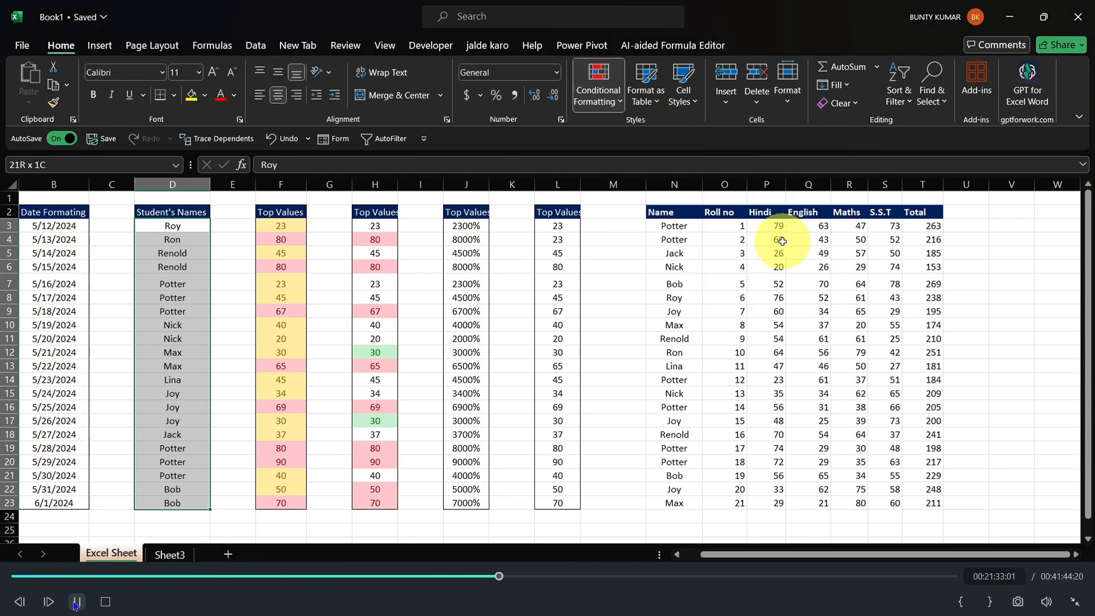
{"action": "key", "text": "BackSpace"}
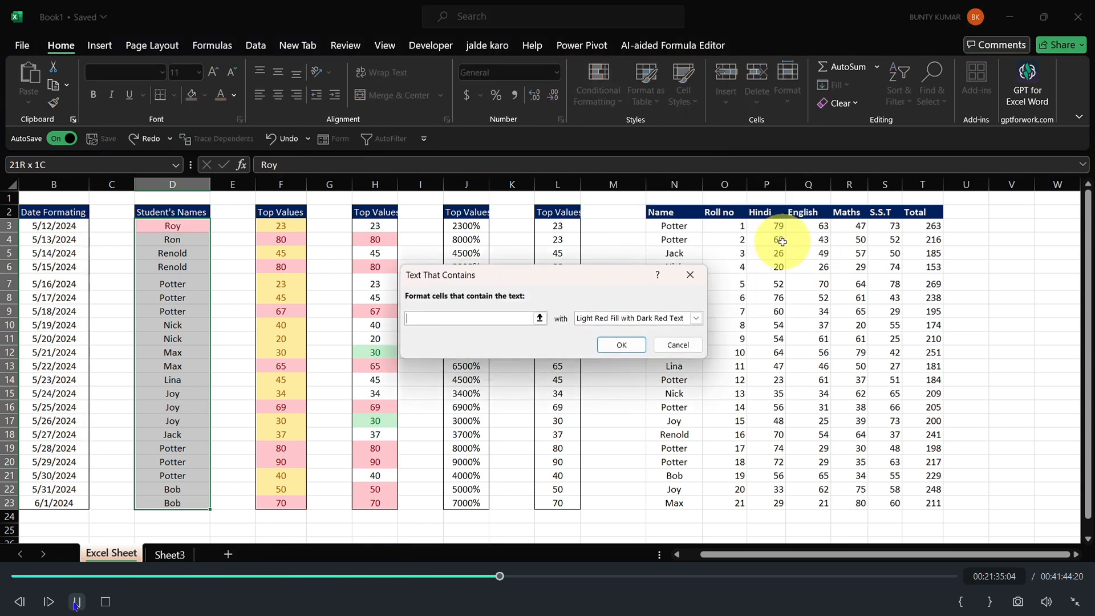
{"action": "type", "text": "Pott"}
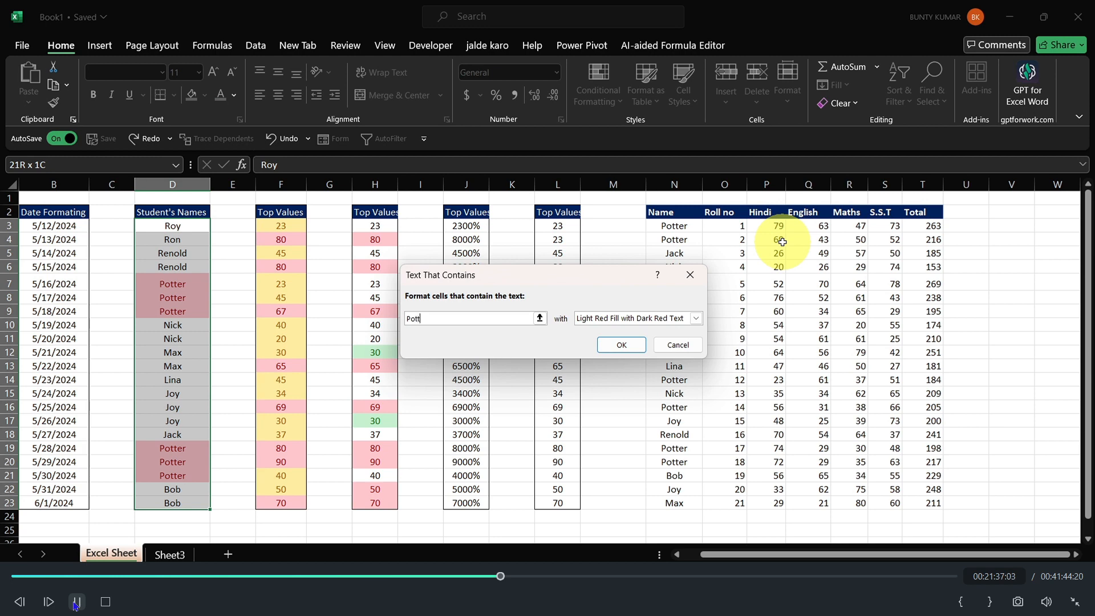
{"action": "type", "text": "t"}
{"action": "key", "text": "BackSpace"}
{"action": "left_click", "coordinate": [621, 344]}
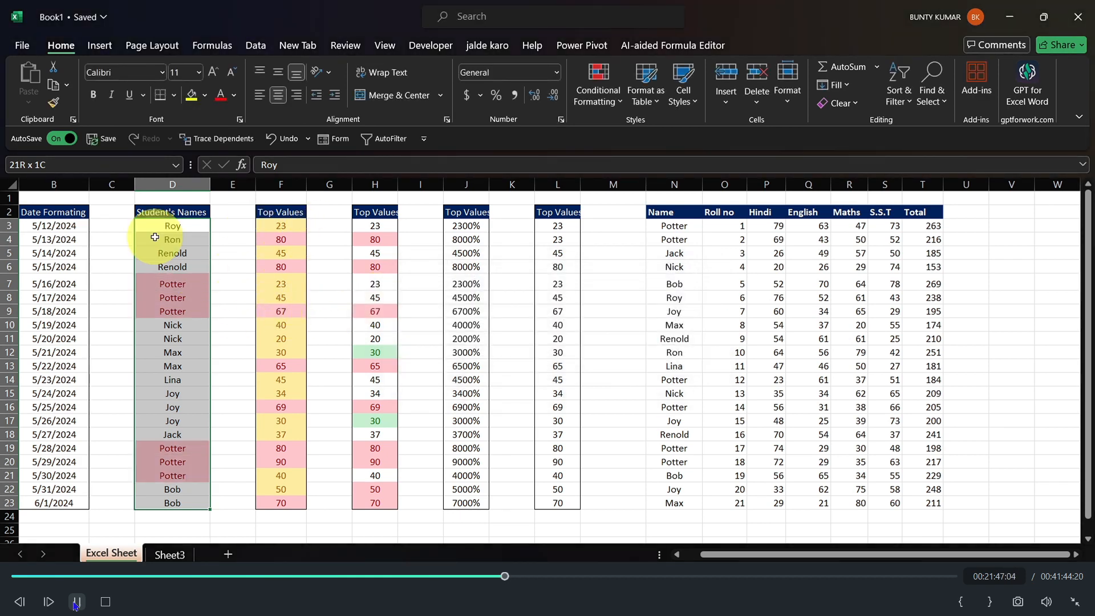
- Start an A Date Occurring highlight rule for the dates in B3:B23
{"action": "left_click", "coordinate": [596, 89]}
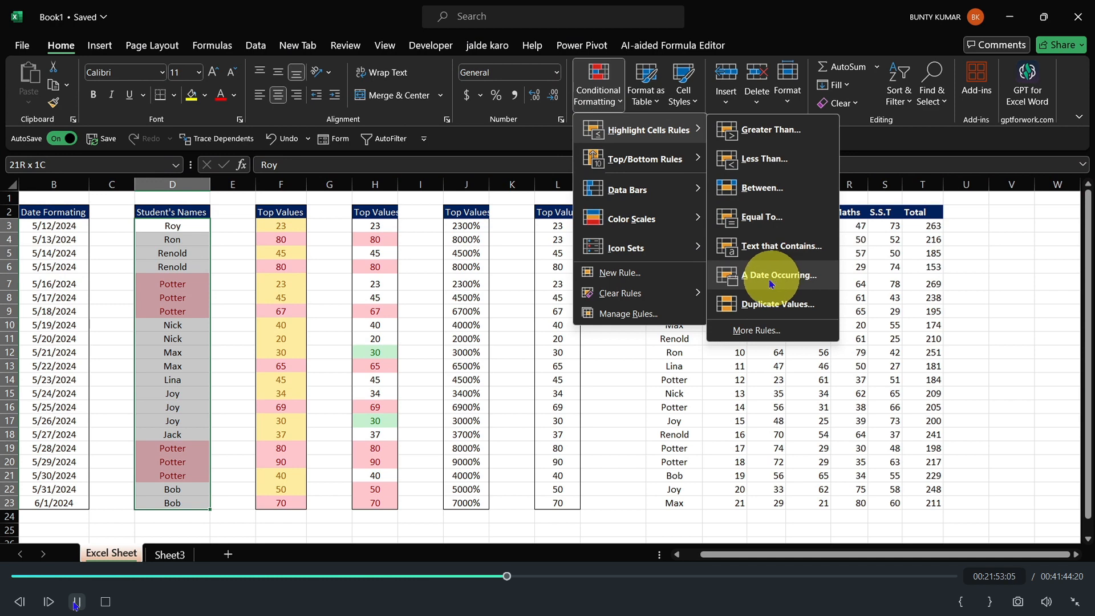
{"action": "left_click", "coordinate": [51, 227]}
{"action": "left_click", "coordinate": [50, 227]}
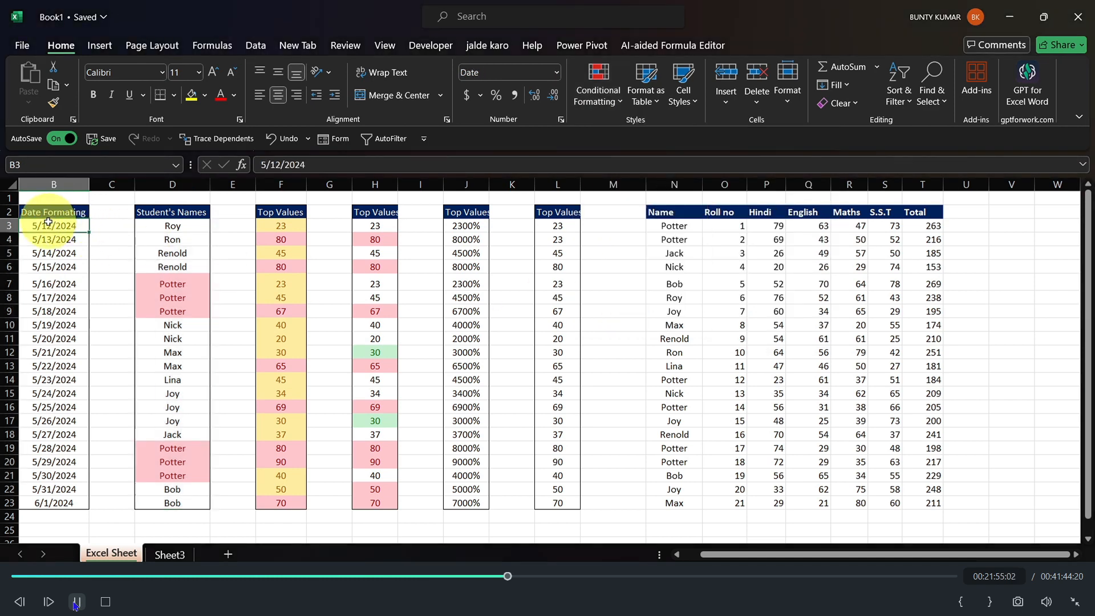
{"action": "key", "text": "ctrl+shift+Down"}
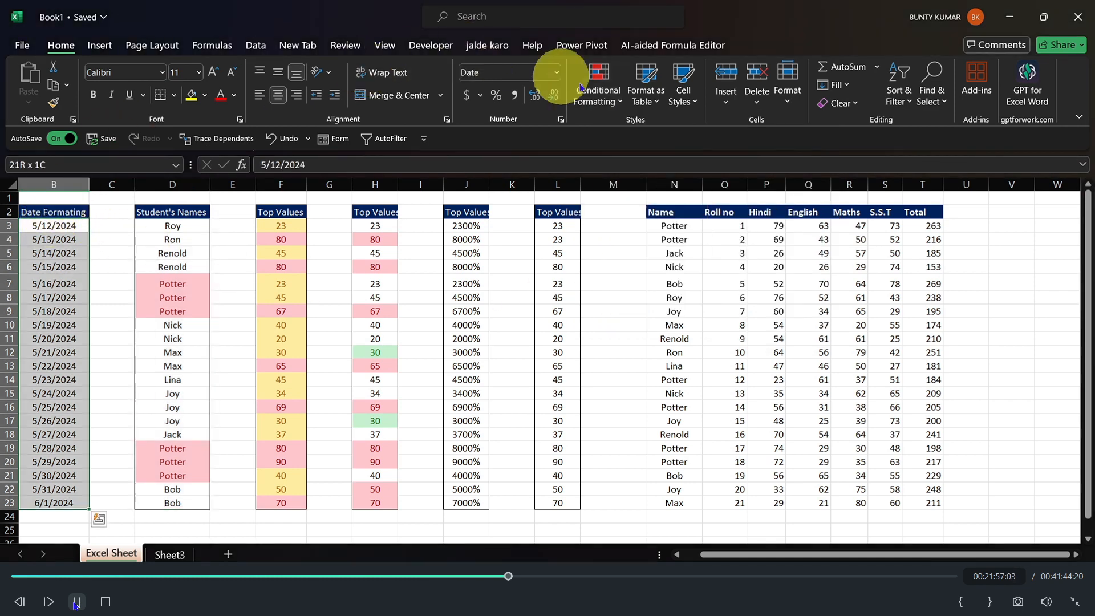
{"action": "left_click", "coordinate": [609, 100]}
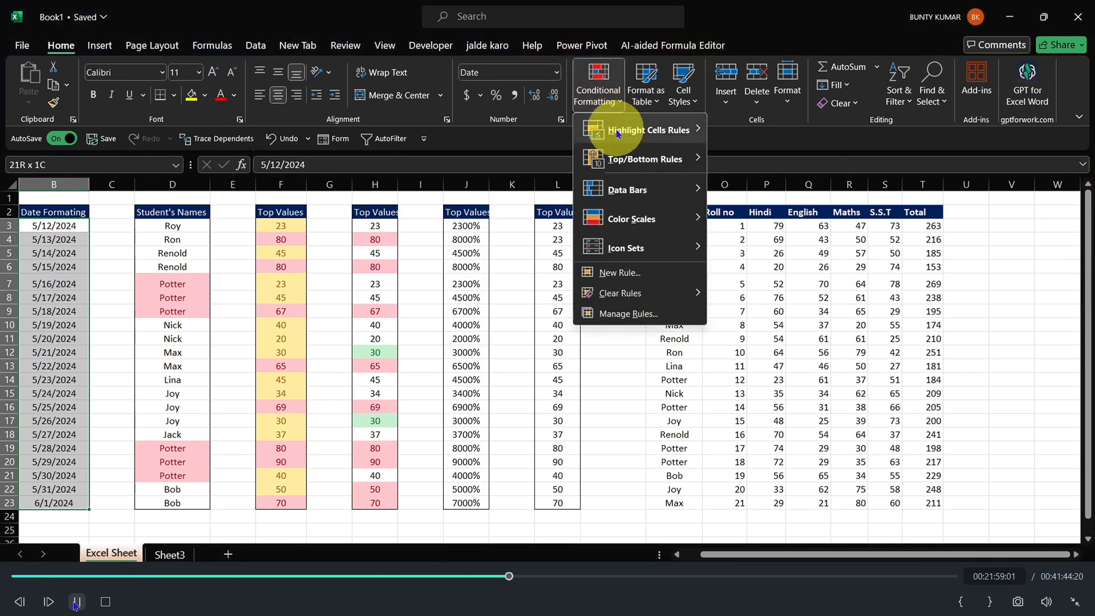
{"action": "mouse_move", "coordinate": [617, 133]}
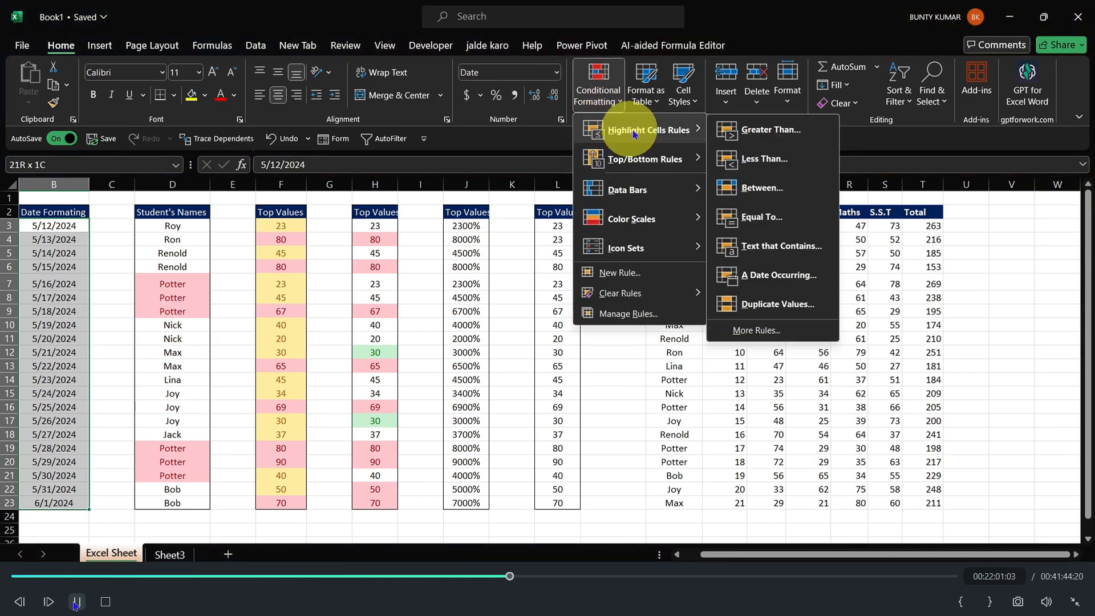
{"action": "left_click", "coordinate": [780, 277]}
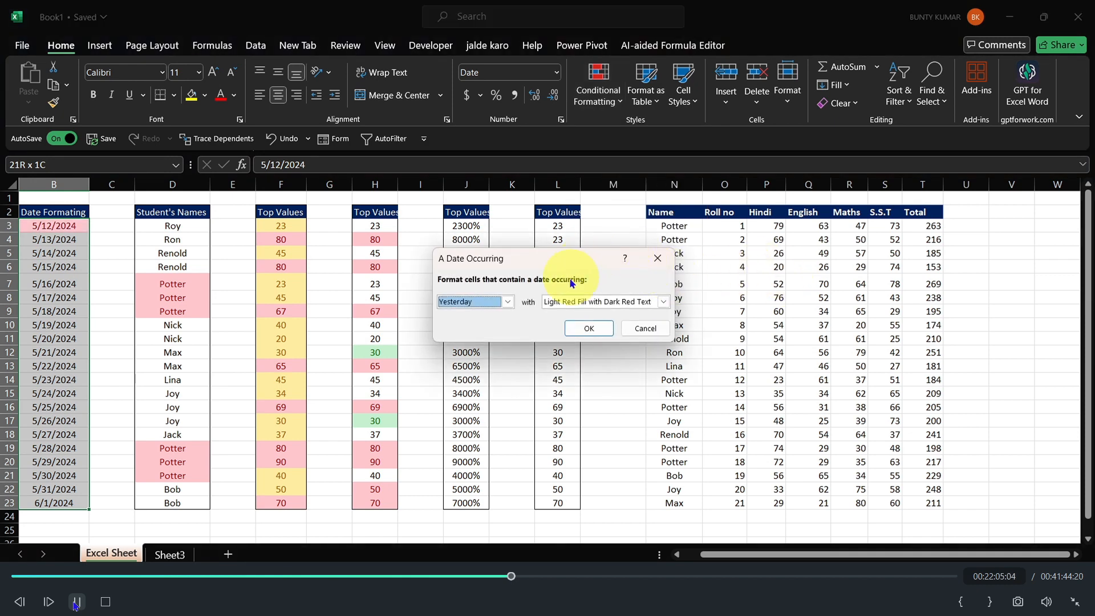
- Preview the date rule with the periods Today, Tomorrow, In the last 7 days, Last week and This week
{"action": "left_click", "coordinate": [508, 302]}
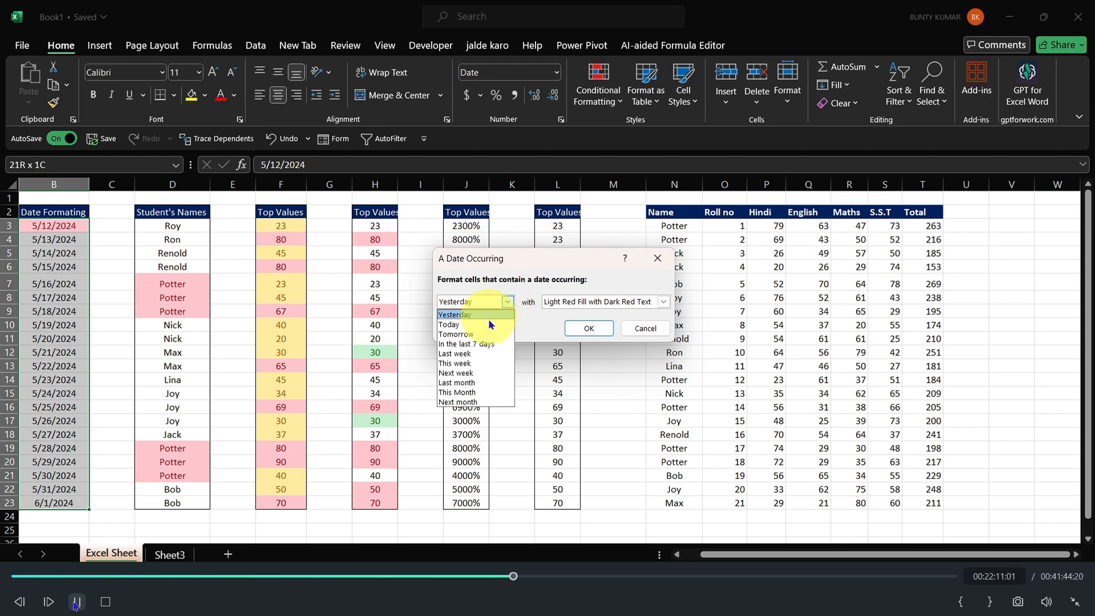
{"action": "left_click", "coordinate": [489, 320]}
{"action": "left_click", "coordinate": [506, 302]}
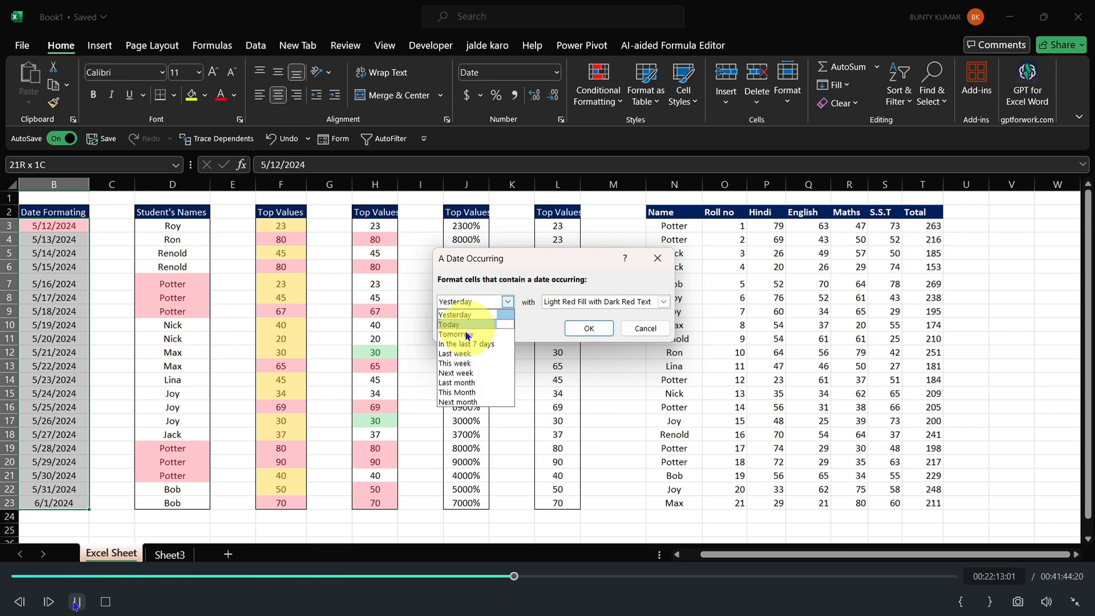
{"action": "left_click", "coordinate": [468, 324]}
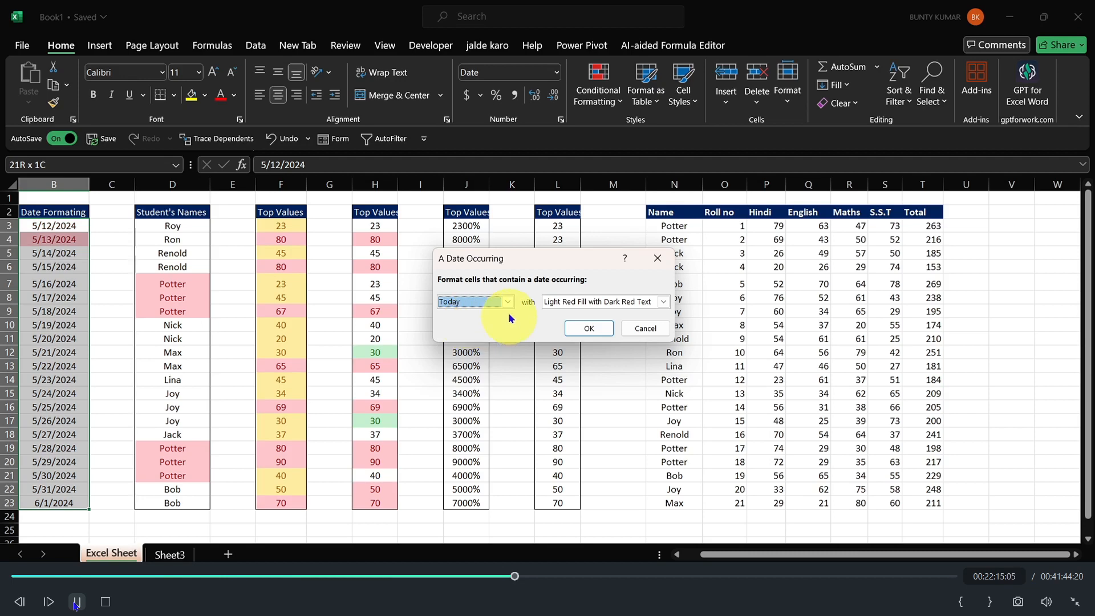
{"action": "left_click", "coordinate": [506, 302]}
{"action": "left_click", "coordinate": [484, 333]}
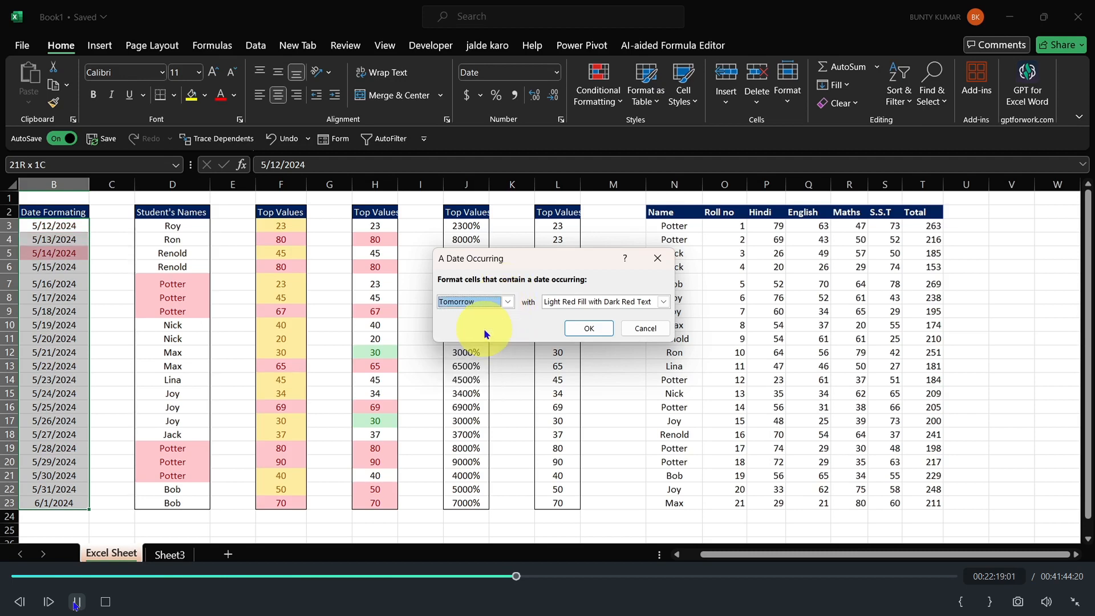
{"action": "left_click", "coordinate": [507, 302]}
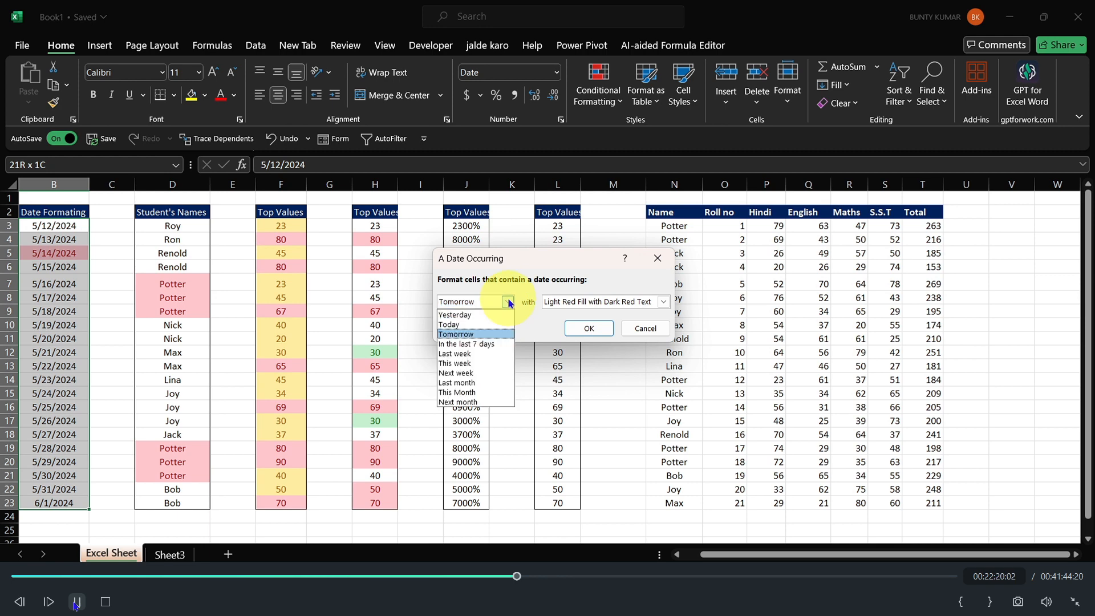
{"action": "left_click", "coordinate": [478, 344]}
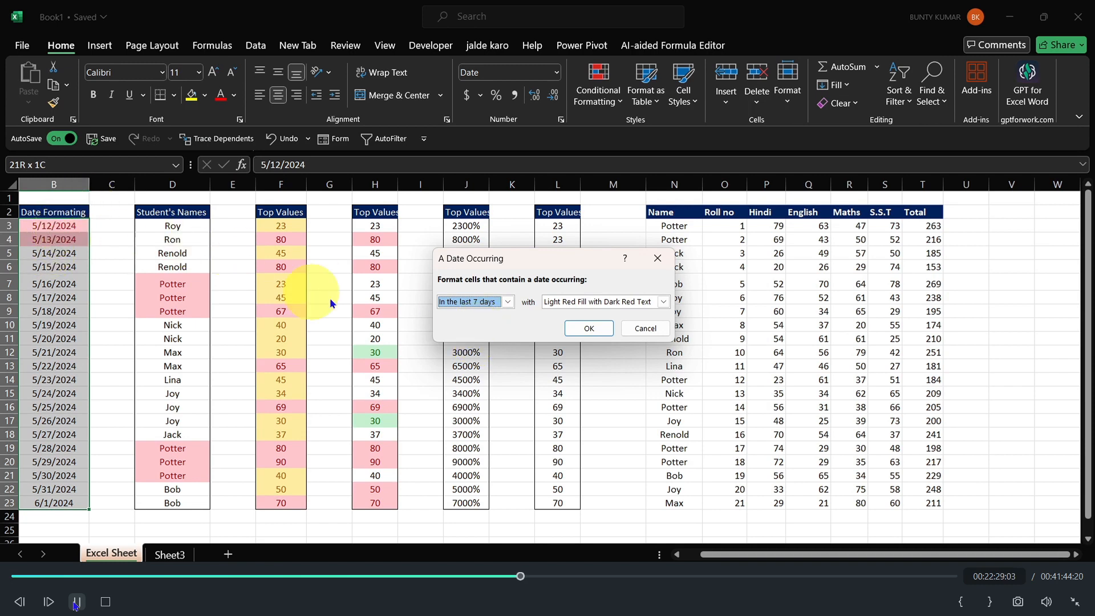
{"action": "left_click", "coordinate": [507, 301]}
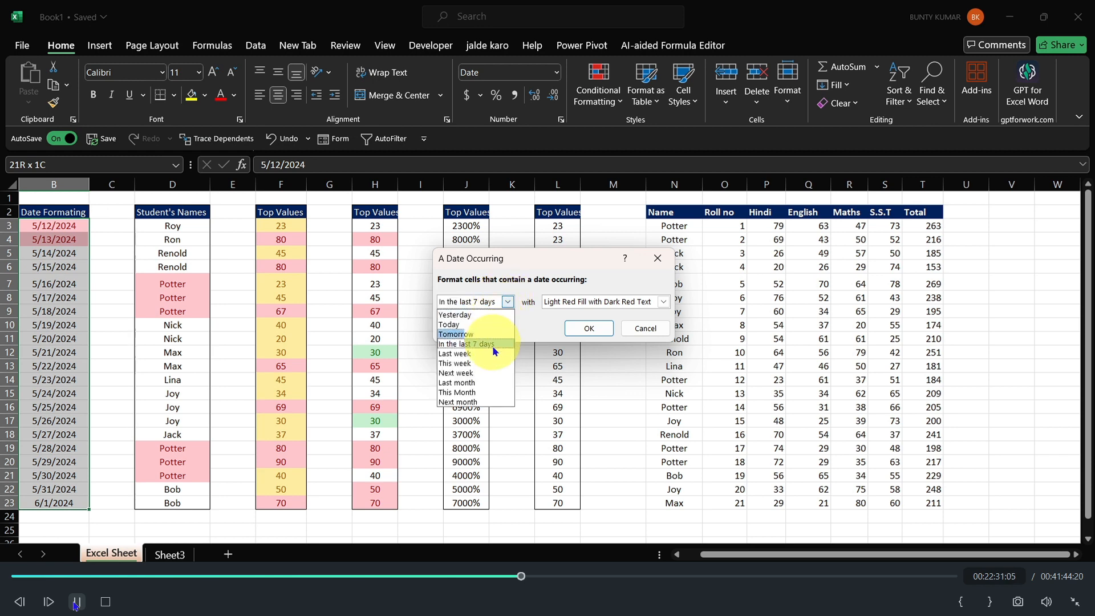
{"action": "left_click", "coordinate": [463, 354]}
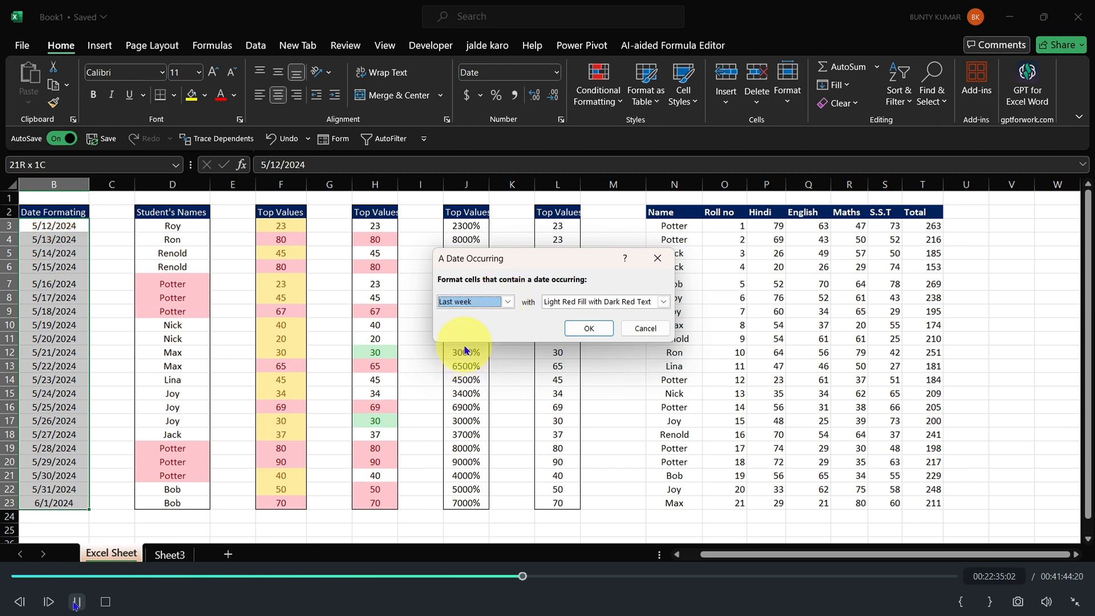
{"action": "left_click", "coordinate": [509, 302]}
{"action": "left_click", "coordinate": [477, 367]}
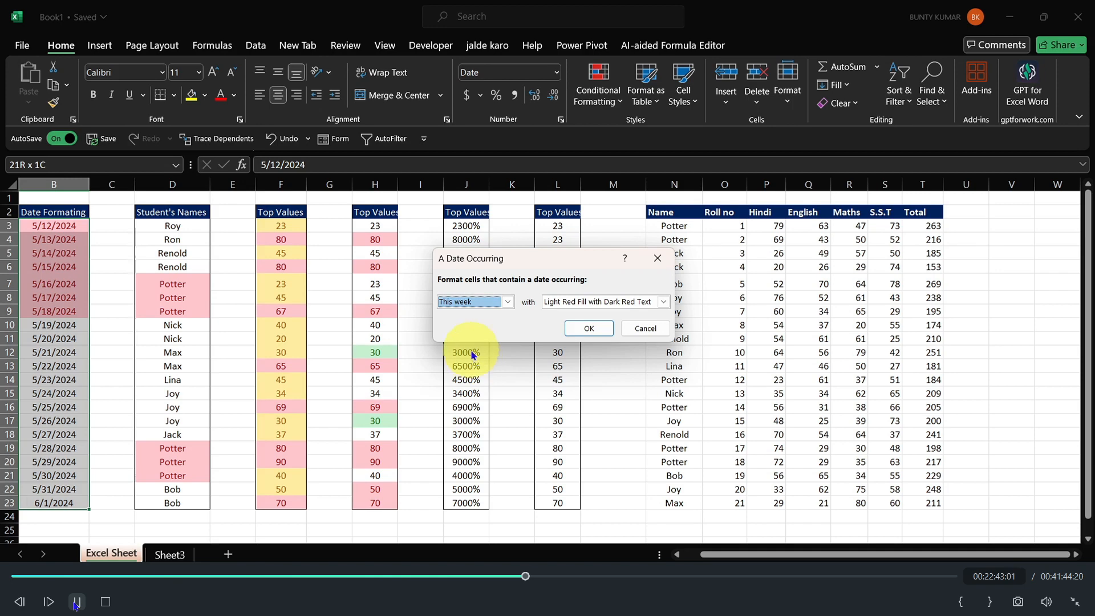
- Highlight the dates in B3:B23 occurring Next week using Light Red Fill with Dark Red Text
{"action": "left_click", "coordinate": [505, 304]}
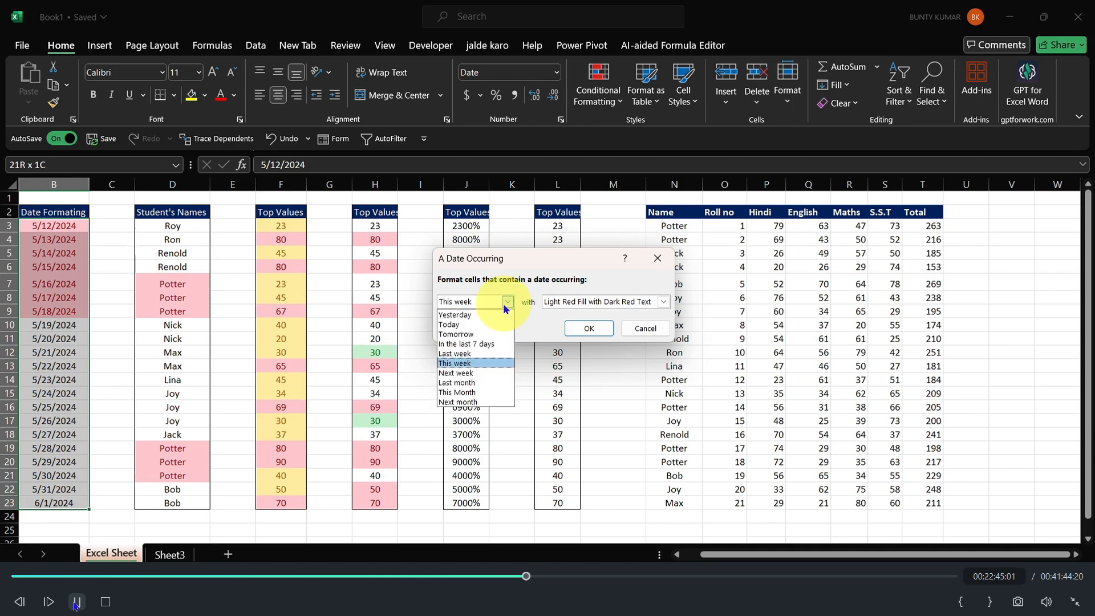
{"action": "left_click", "coordinate": [477, 373]}
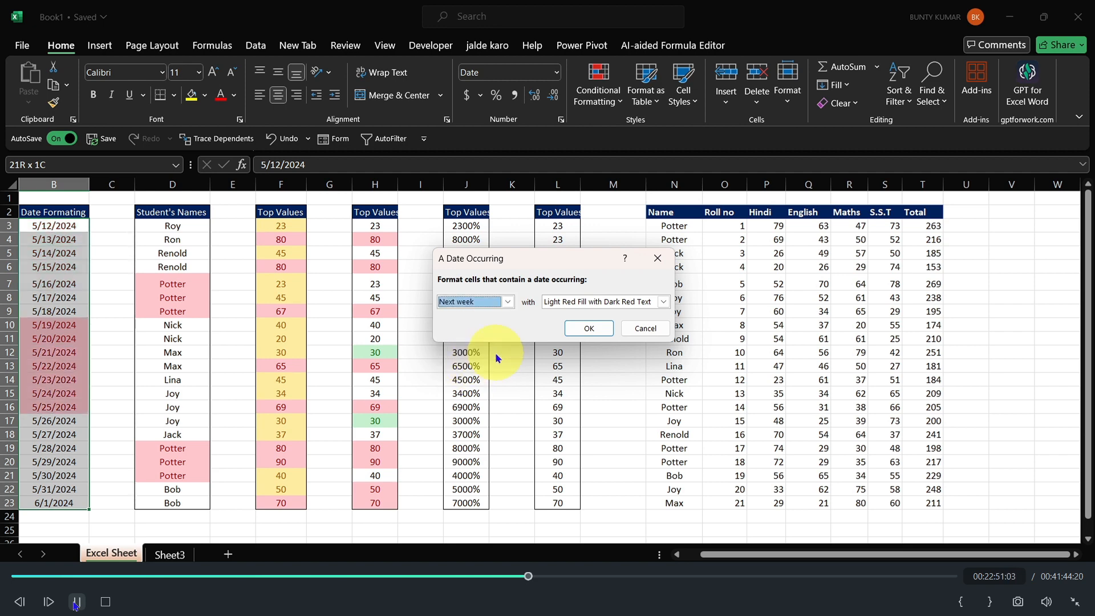
{"action": "left_click", "coordinate": [506, 301]}
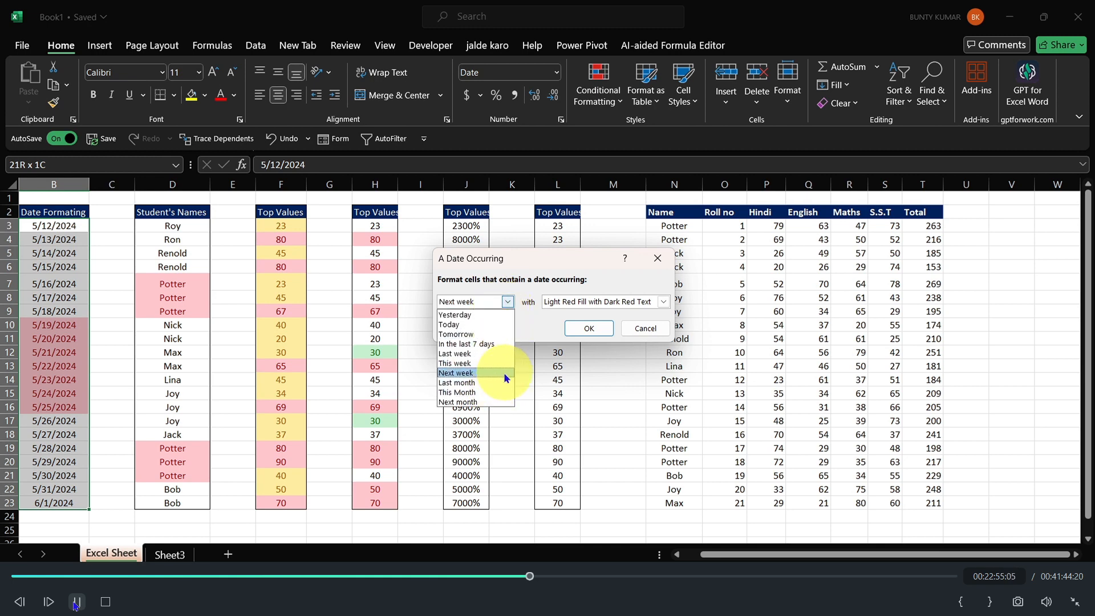
{"action": "left_click", "coordinate": [573, 323]}
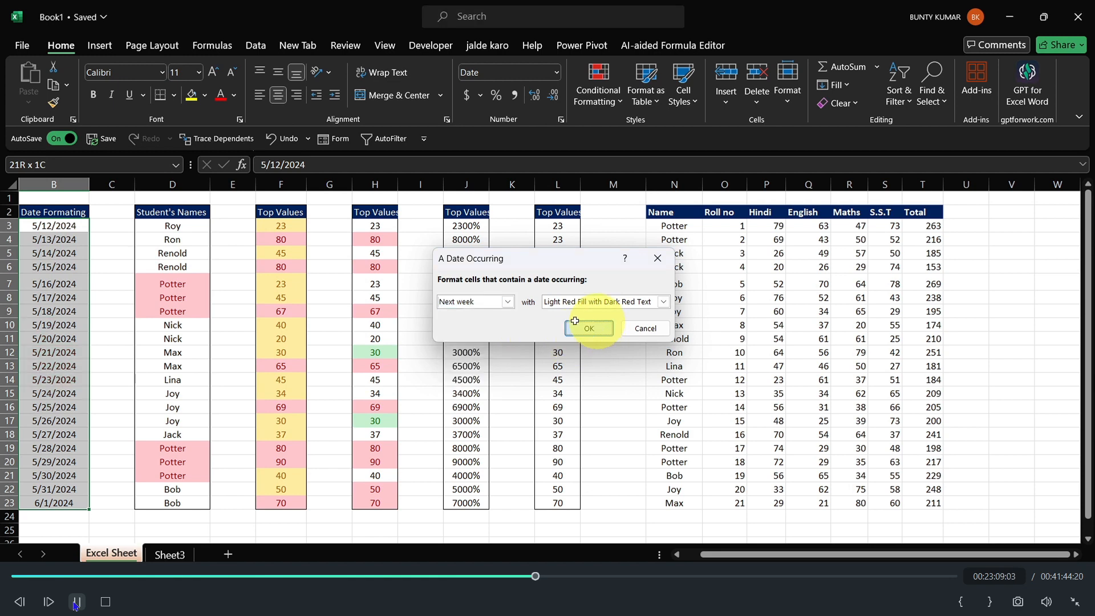
{"action": "left_click", "coordinate": [574, 322]}
- Highlight the duplicate student names in D3:D23 using Light Red Fill with Dark Red Text
{"action": "left_click", "coordinate": [593, 94]}
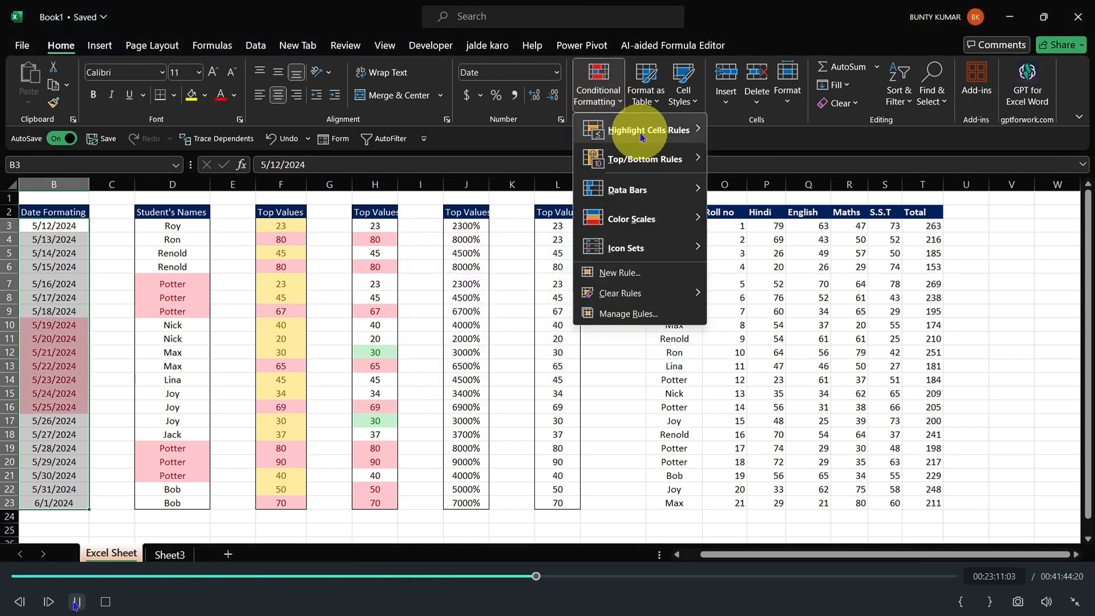
{"action": "left_click", "coordinate": [187, 223]}
{"action": "left_click", "coordinate": [186, 224]}
{"action": "key", "text": "ctrl+shift+Down"}
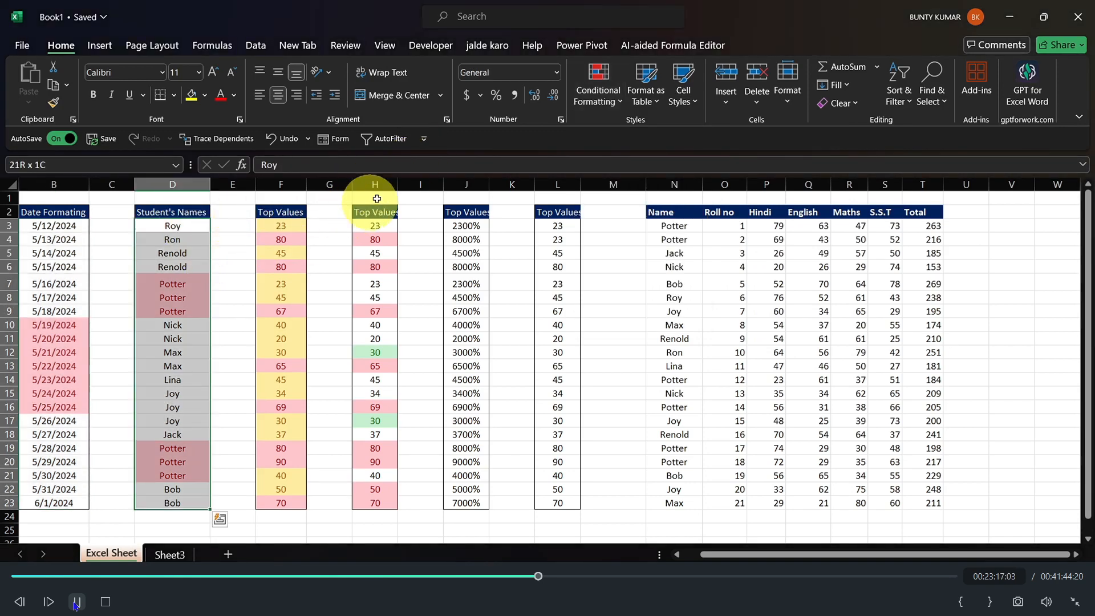
{"action": "left_click", "coordinate": [595, 106]}
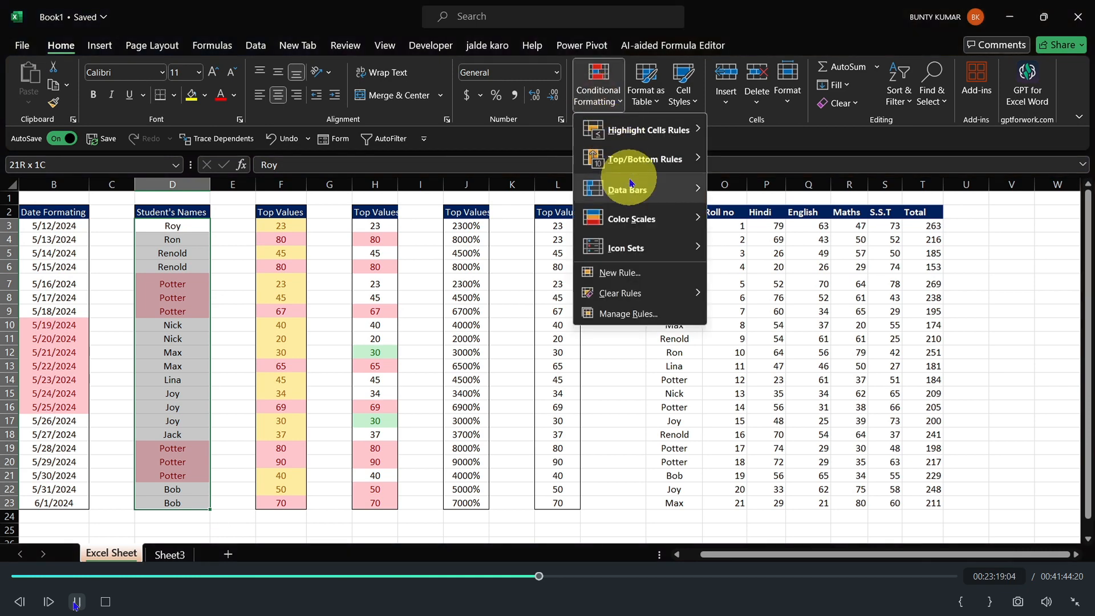
{"action": "mouse_move", "coordinate": [673, 137]}
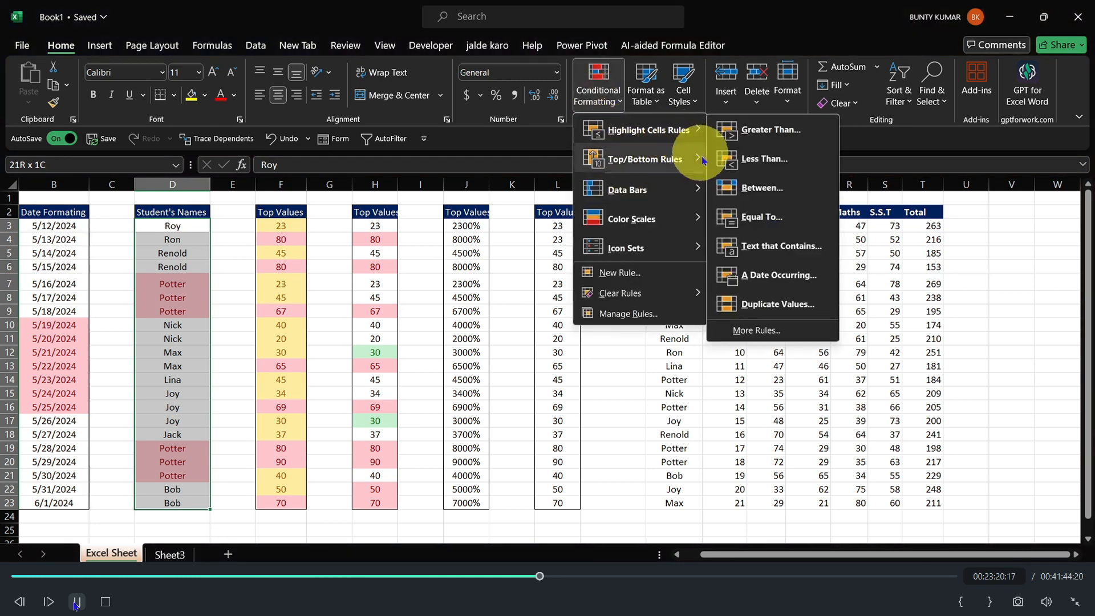
{"action": "left_click", "coordinate": [775, 298]}
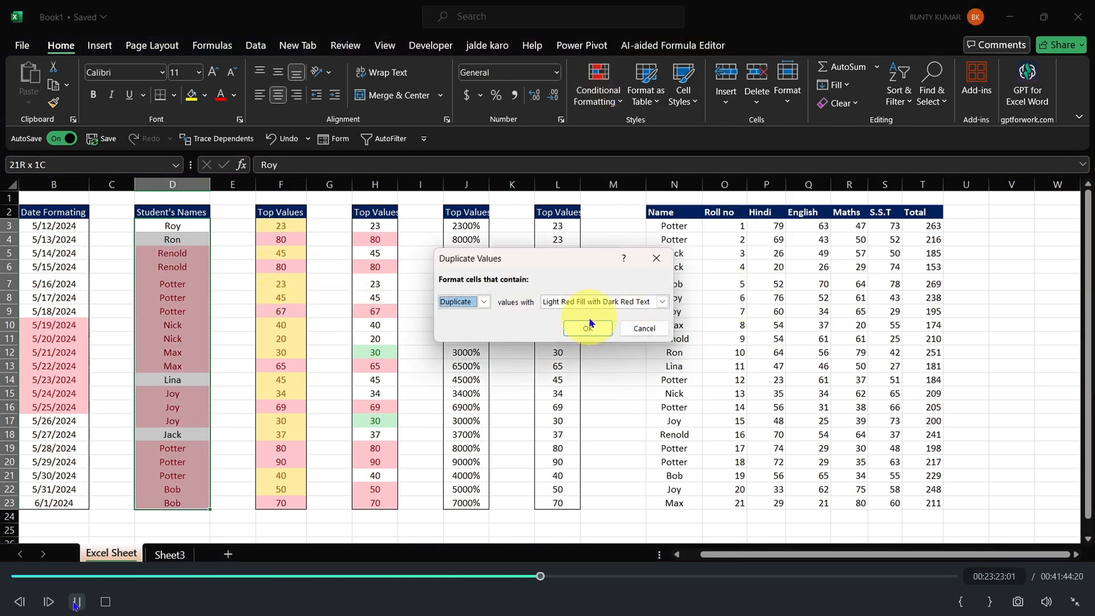
{"action": "left_click", "coordinate": [582, 327]}
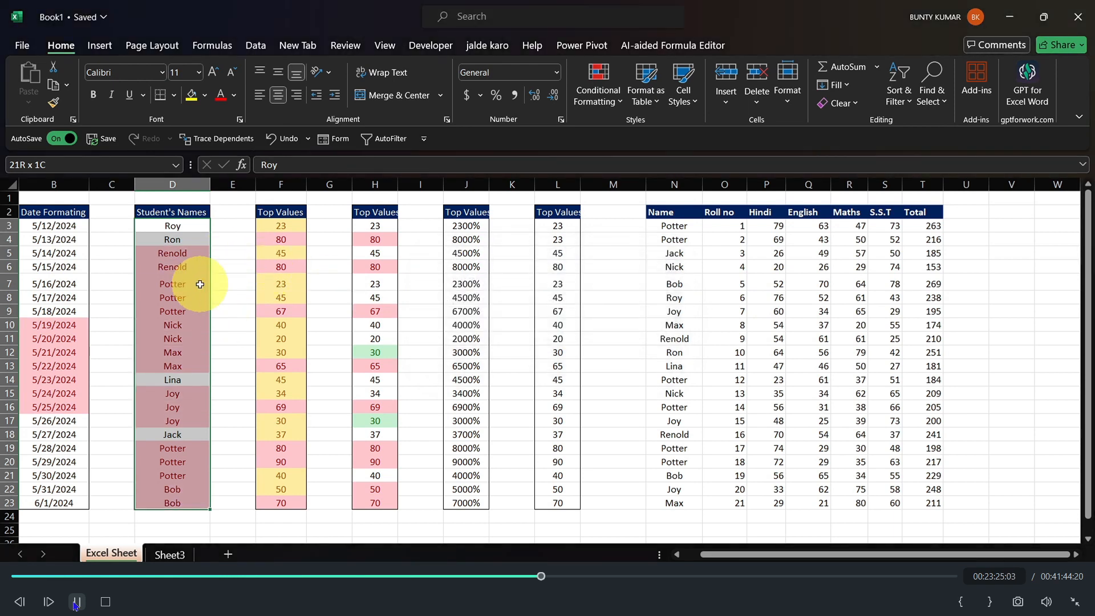
{"action": "left_click", "coordinate": [183, 284]}
{"action": "left_click", "coordinate": [182, 251]}
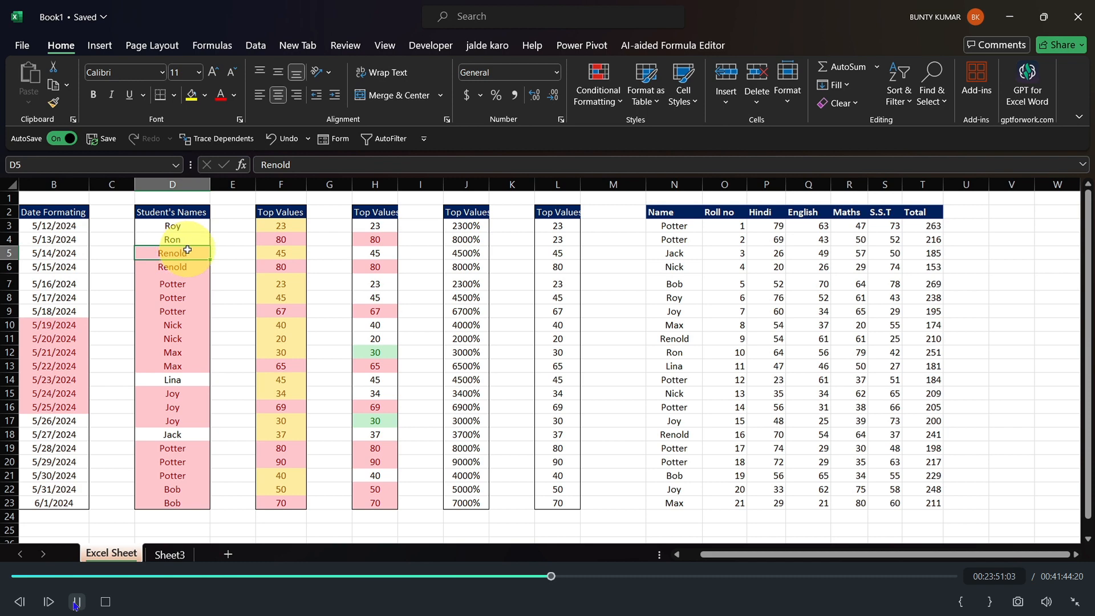
{"action": "left_click", "coordinate": [597, 107]}
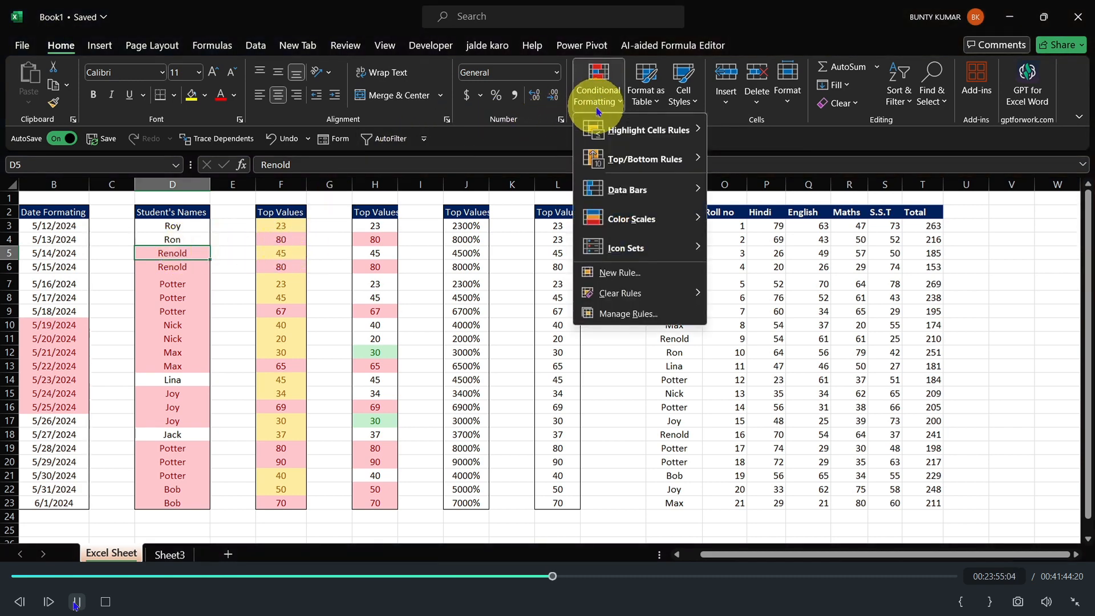
{"action": "mouse_move", "coordinate": [641, 129]}
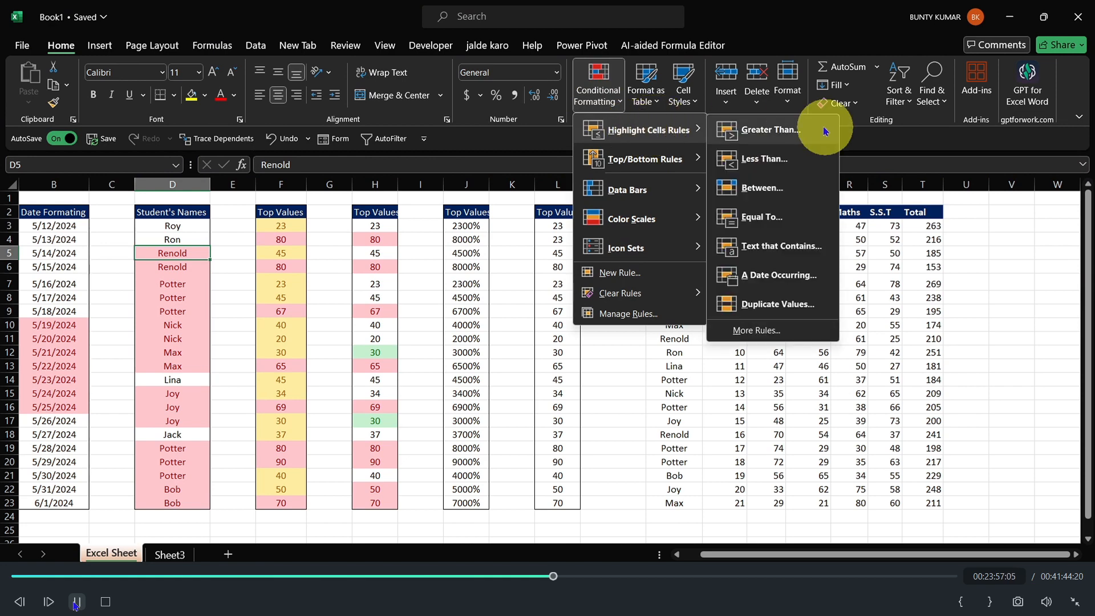
{"action": "mouse_move", "coordinate": [670, 169]}
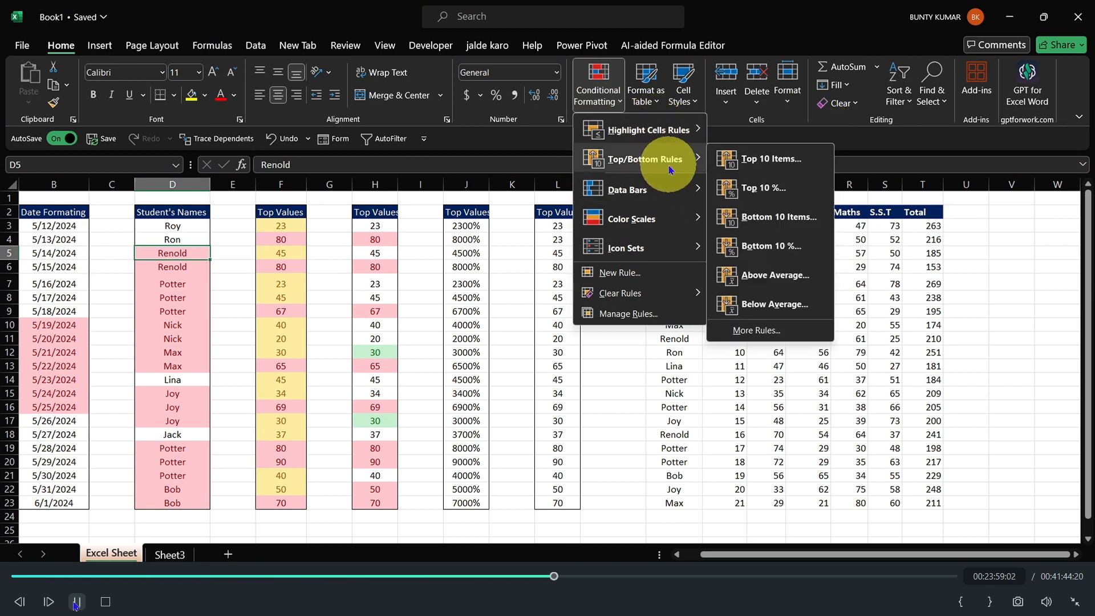
{"action": "left_click", "coordinate": [775, 158]}
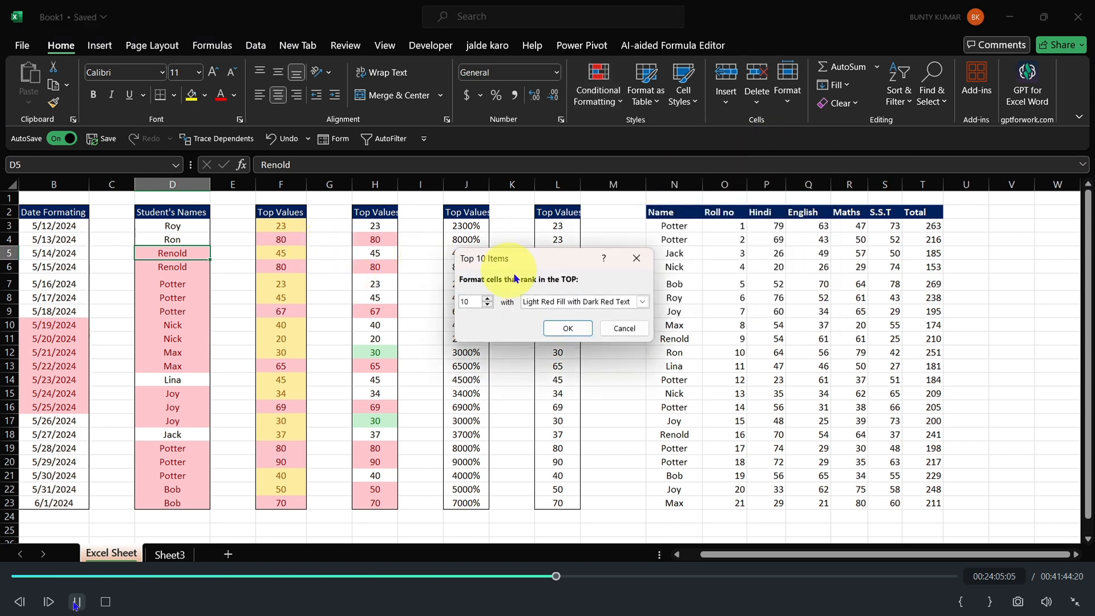
{"action": "left_click", "coordinate": [637, 258]}
- Highlight the top 10 items in L3:L23 using Light Red Fill with Dark Red Text
{"action": "left_click", "coordinate": [561, 226]}
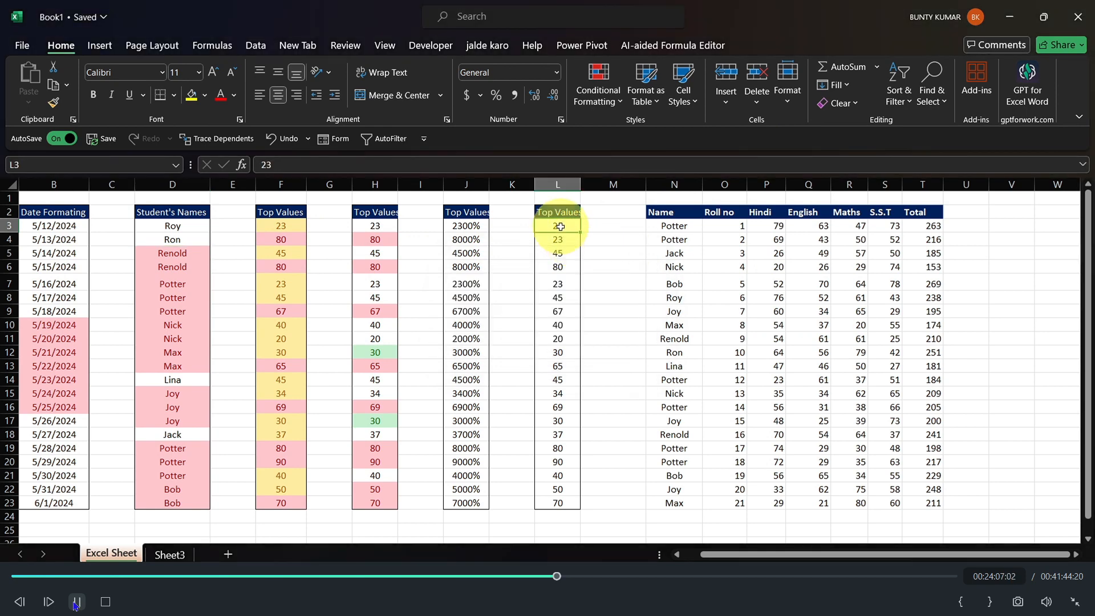
{"action": "key", "text": "ctrl+shift+Down"}
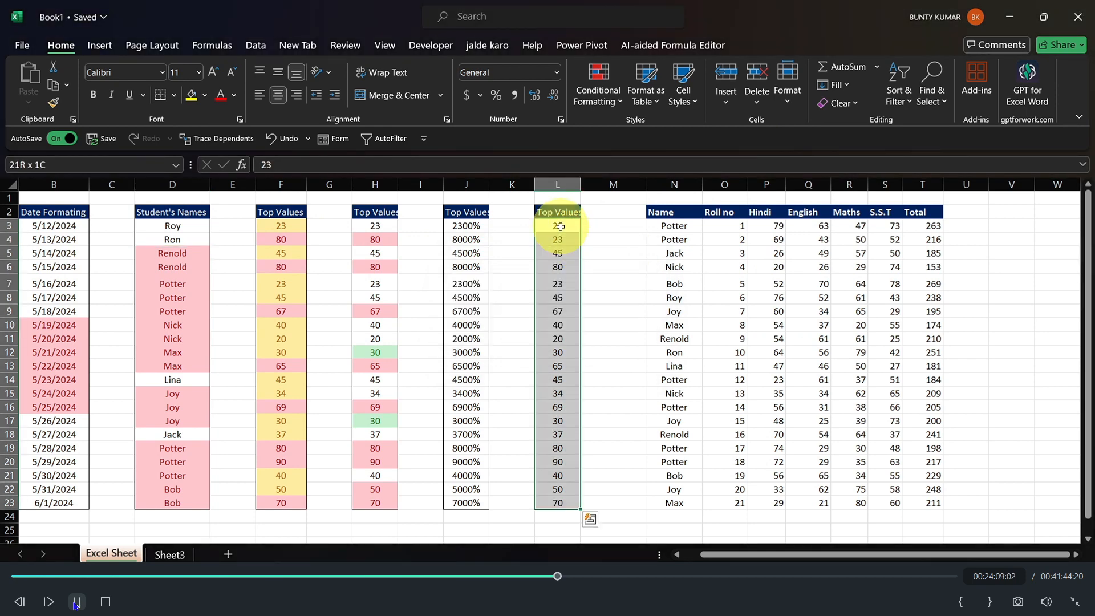
{"action": "left_click", "coordinate": [596, 81]}
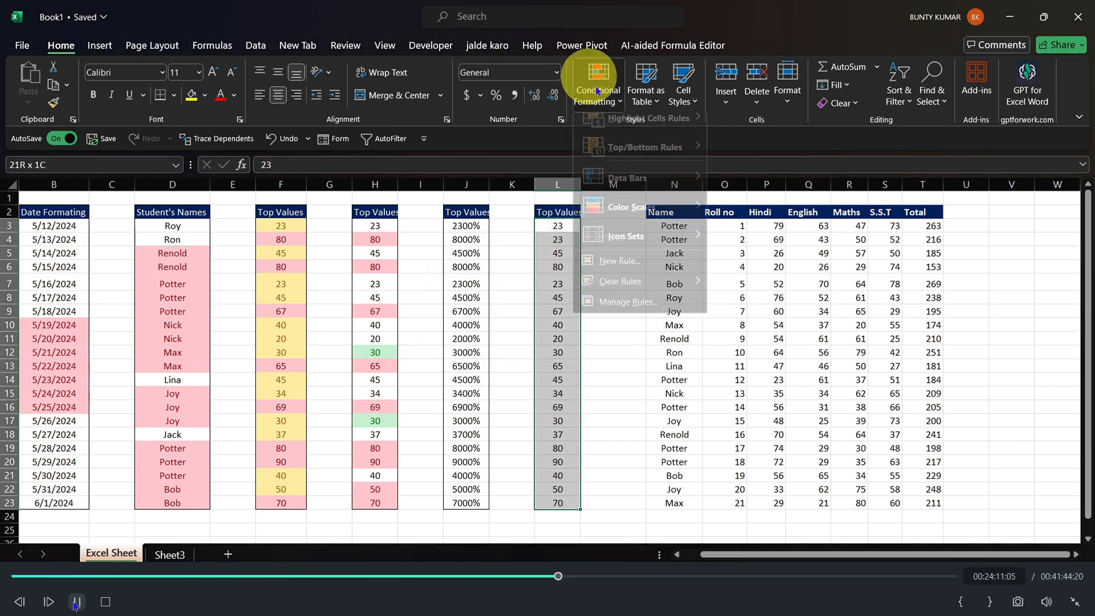
{"action": "mouse_move", "coordinate": [663, 165]}
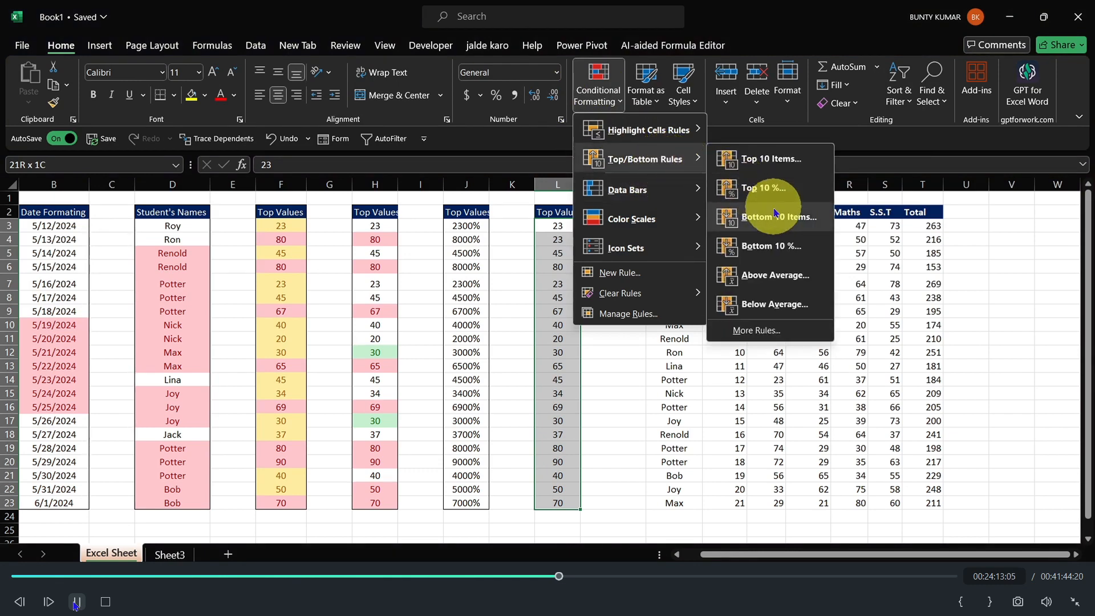
{"action": "left_click", "coordinate": [769, 166]}
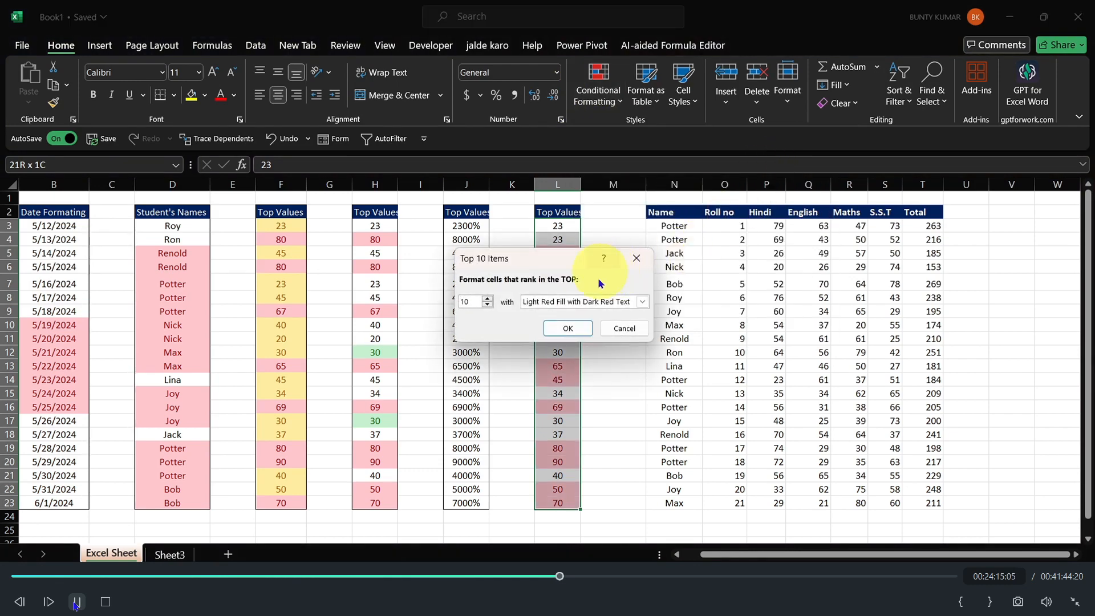
{"action": "left_click", "coordinate": [567, 327]}
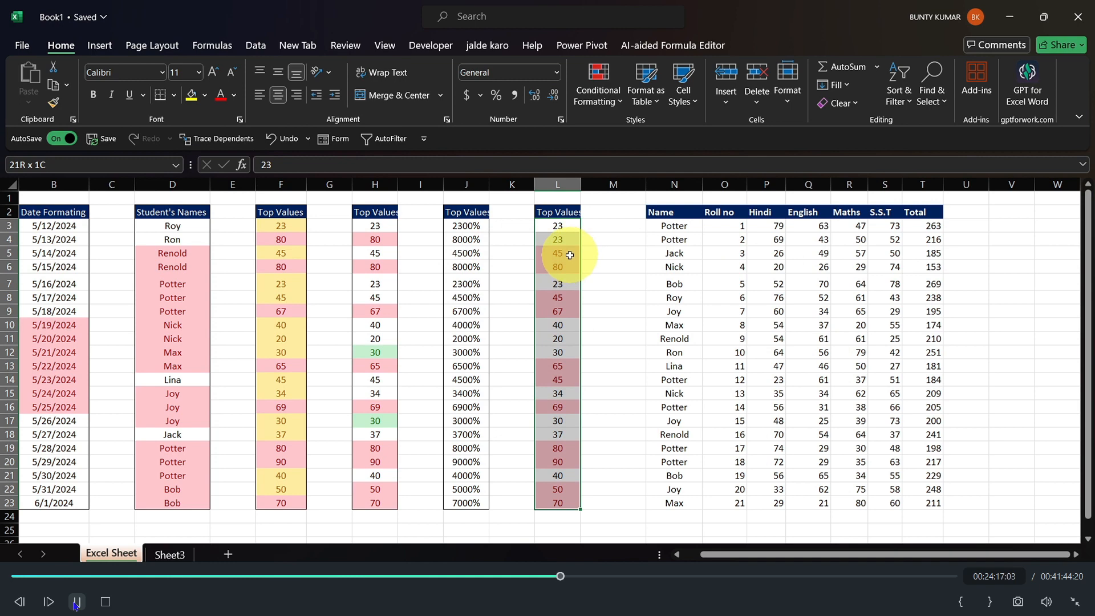
- Highlight the top 10% of the values in L3:L23 using Yellow Fill with Dark Yellow Text
{"action": "left_click", "coordinate": [599, 91]}
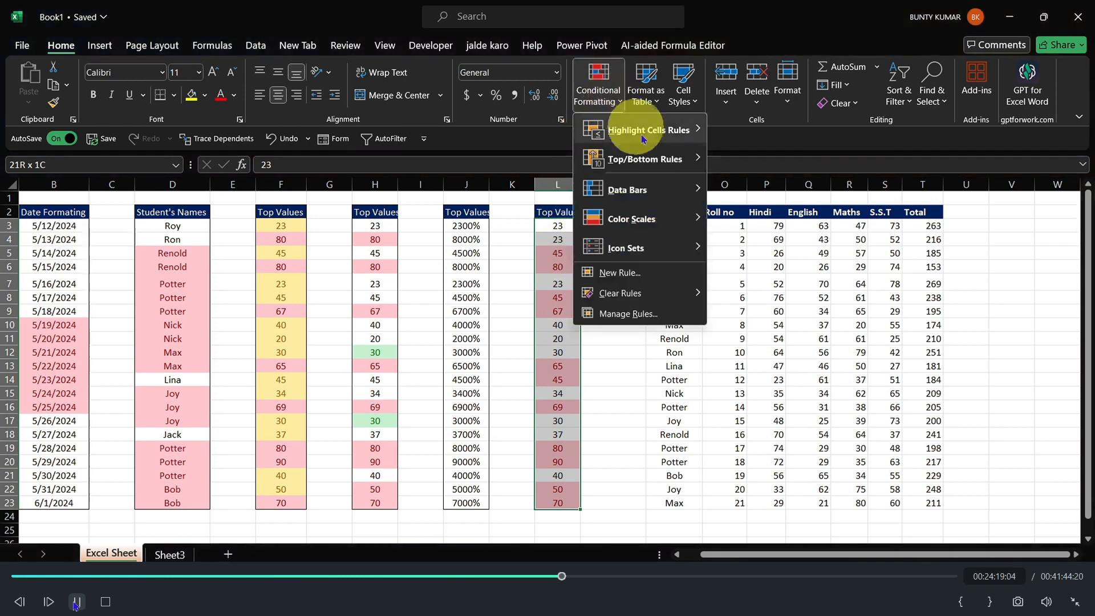
{"action": "mouse_move", "coordinate": [658, 161]}
{"action": "left_click", "coordinate": [741, 187]}
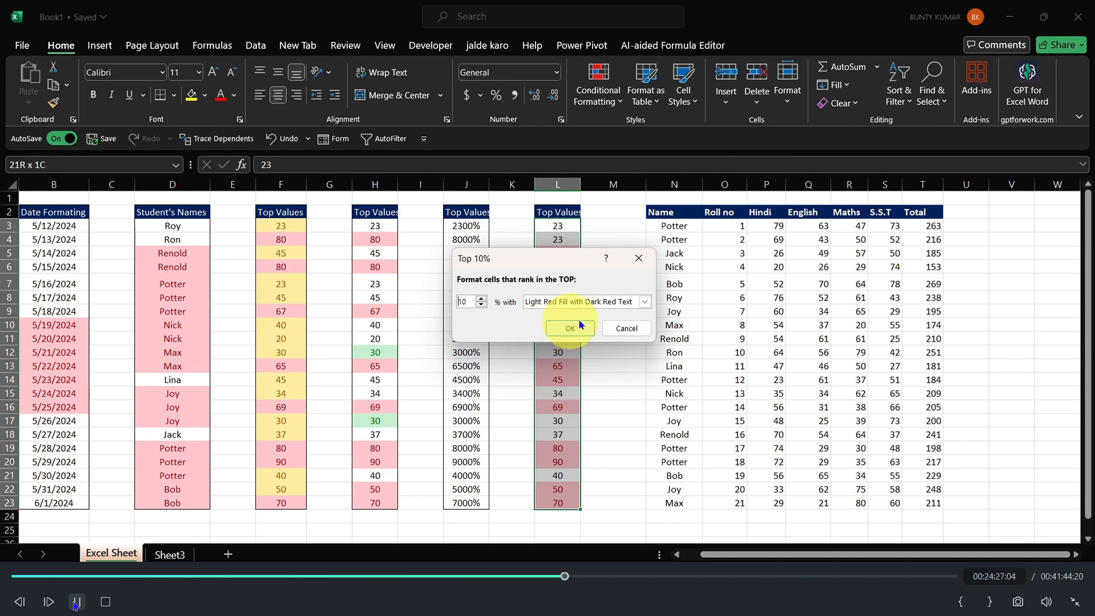
{"action": "left_click", "coordinate": [644, 301]}
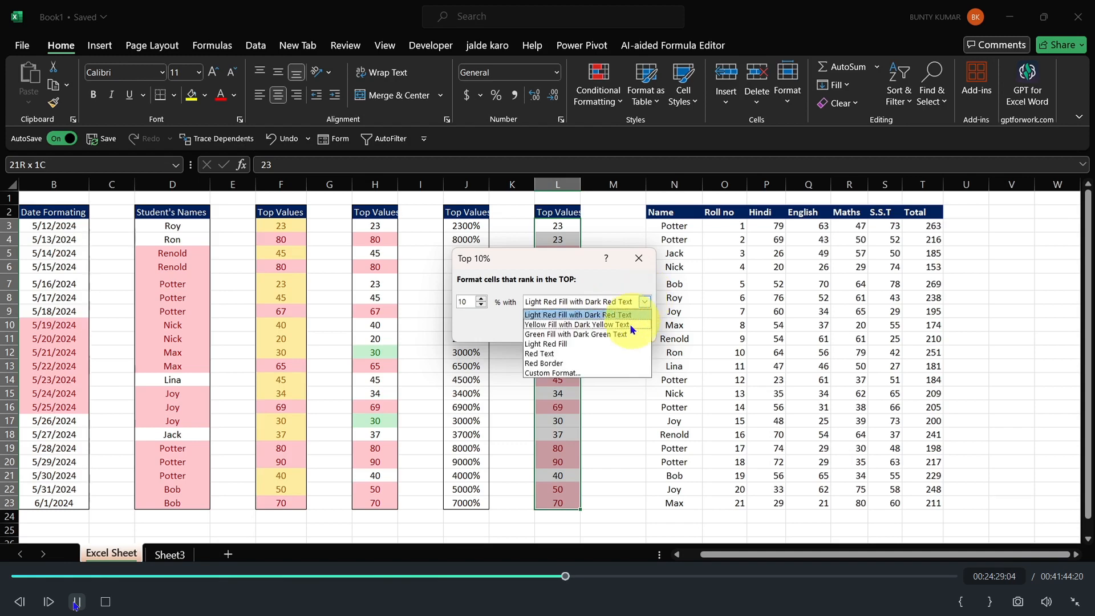
{"action": "left_click", "coordinate": [624, 321]}
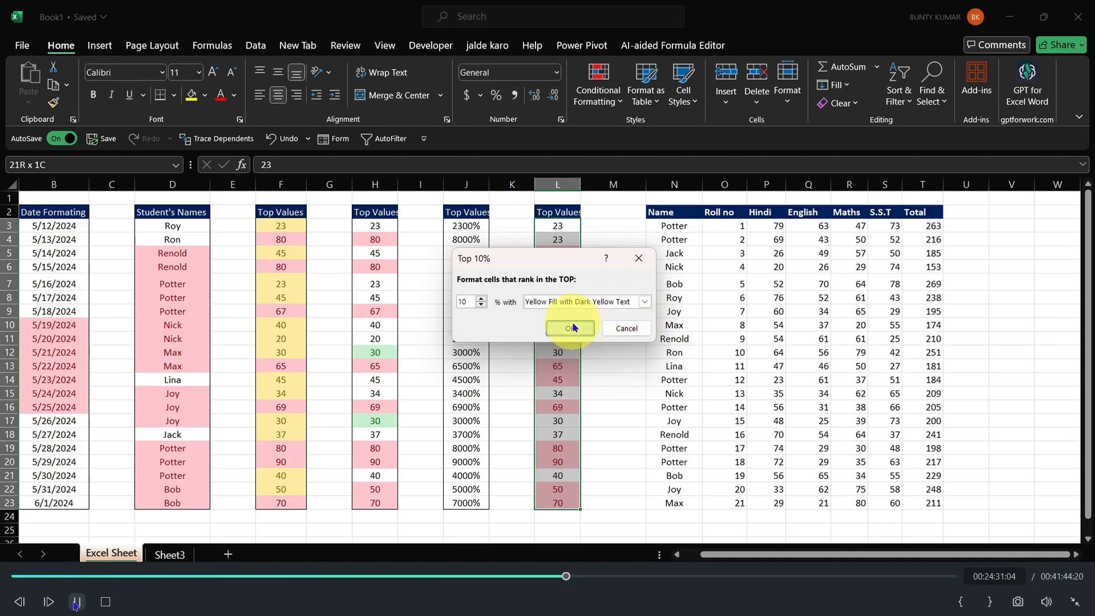
{"action": "left_click", "coordinate": [575, 332]}
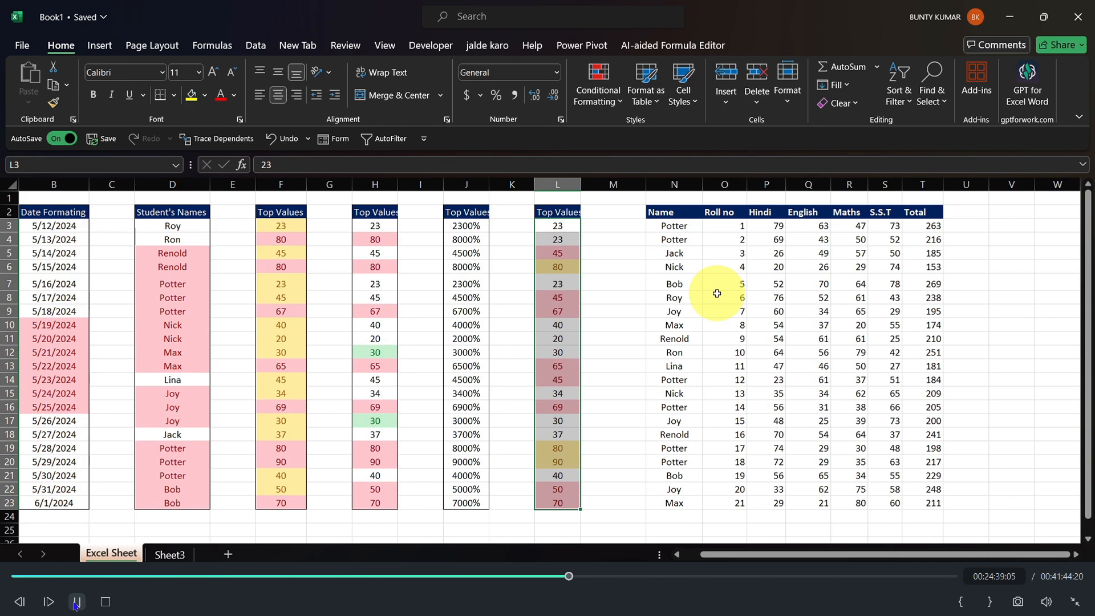
- Highlight the bottom 10 items in L3:L23 using Green Fill with Dark Green Text
{"action": "left_click", "coordinate": [611, 97]}
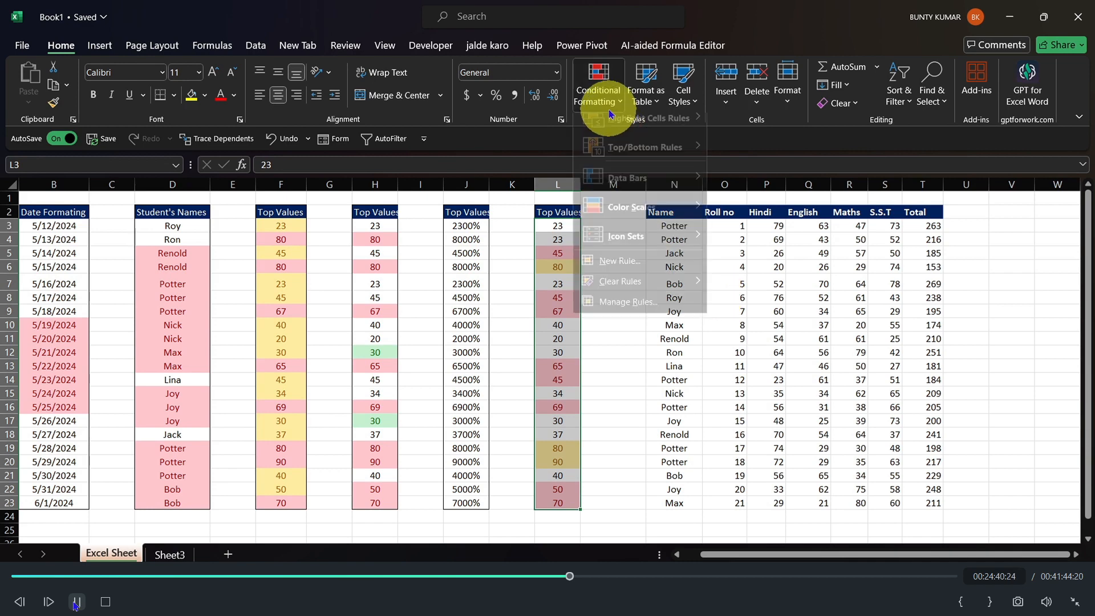
{"action": "mouse_move", "coordinate": [675, 153]}
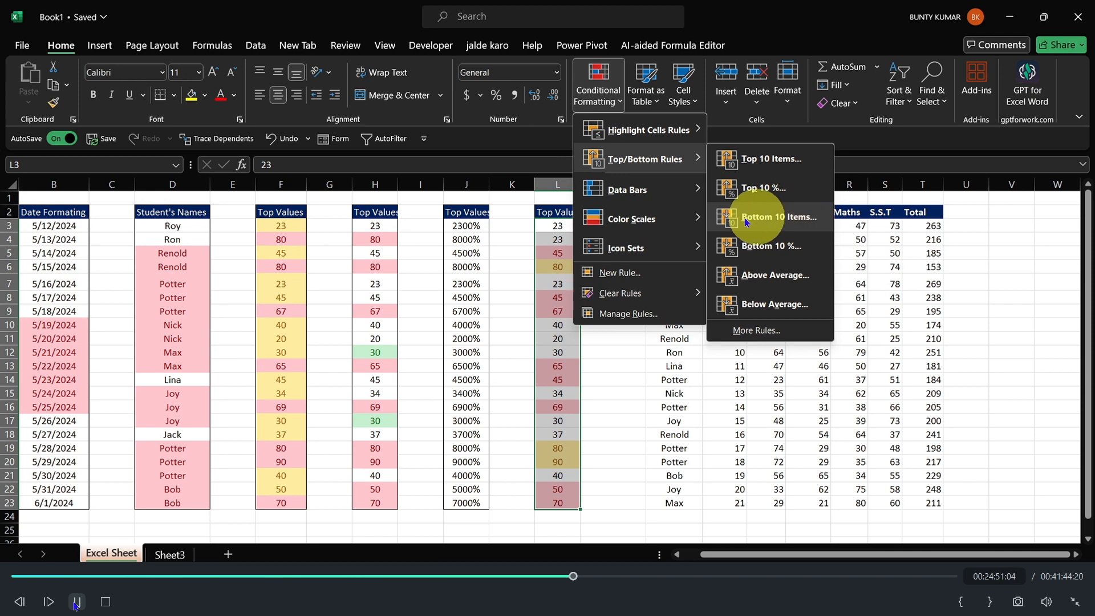
{"action": "left_click", "coordinate": [557, 228]}
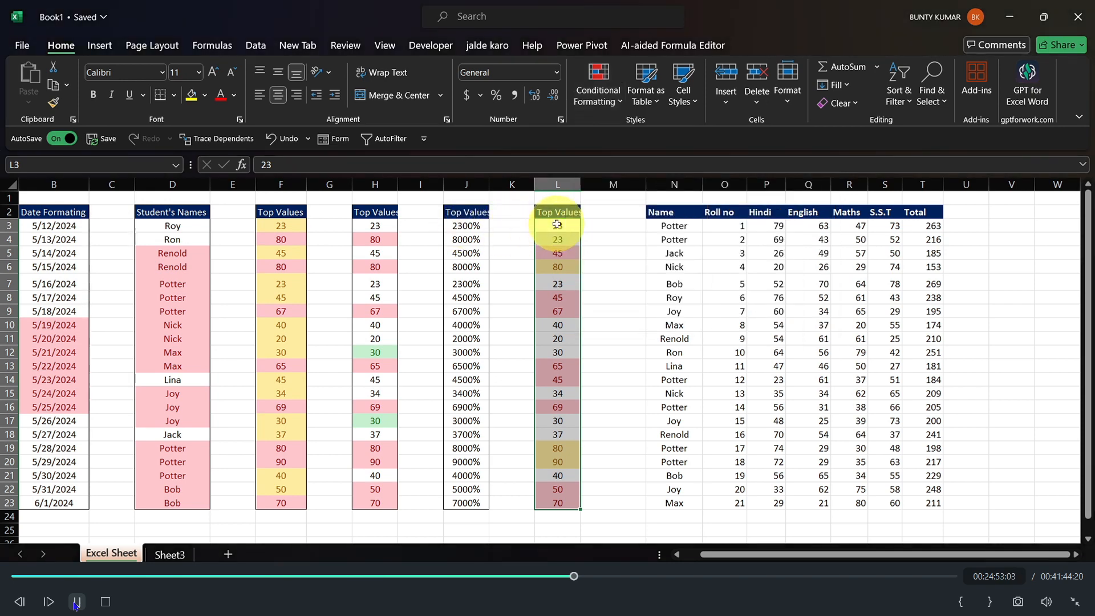
{"action": "left_click", "coordinate": [554, 224]}
{"action": "key", "text": "ctrl+shift+Down"}
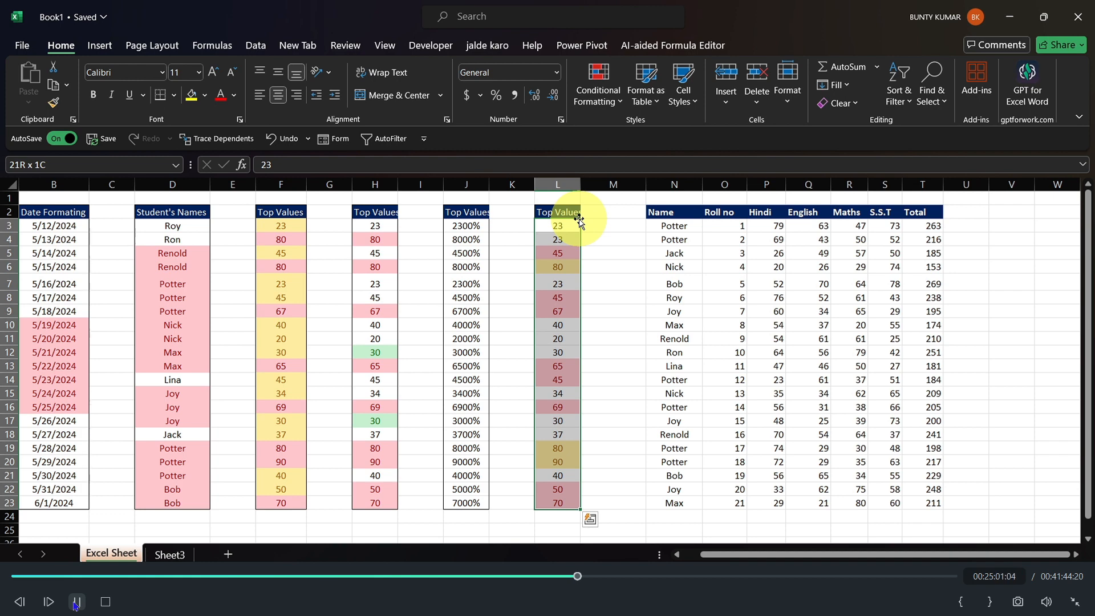
{"action": "left_click", "coordinate": [598, 86]}
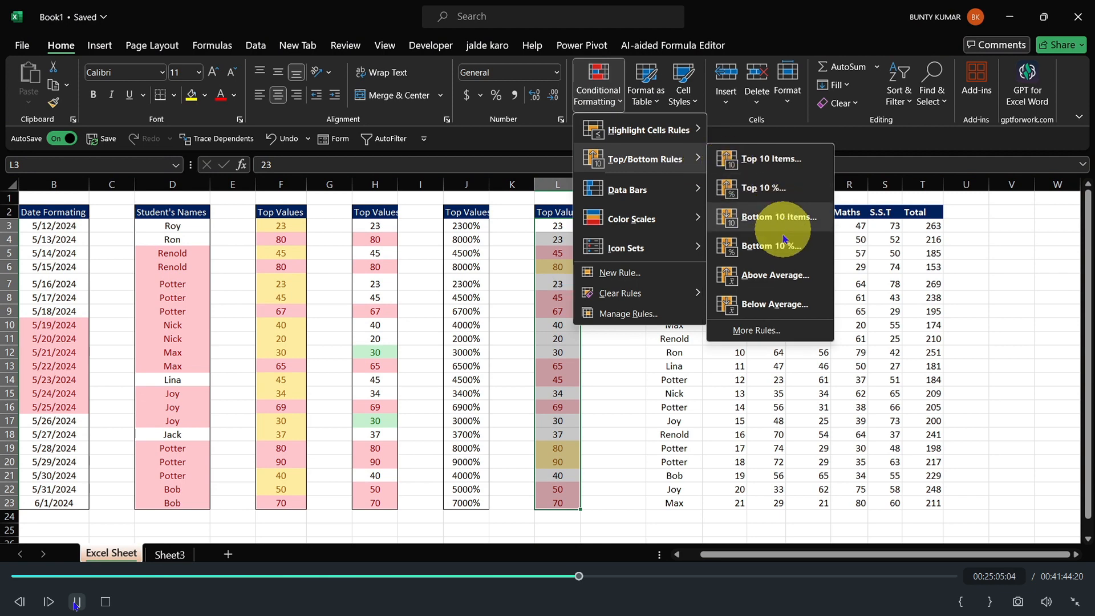
{"action": "left_click", "coordinate": [780, 218]}
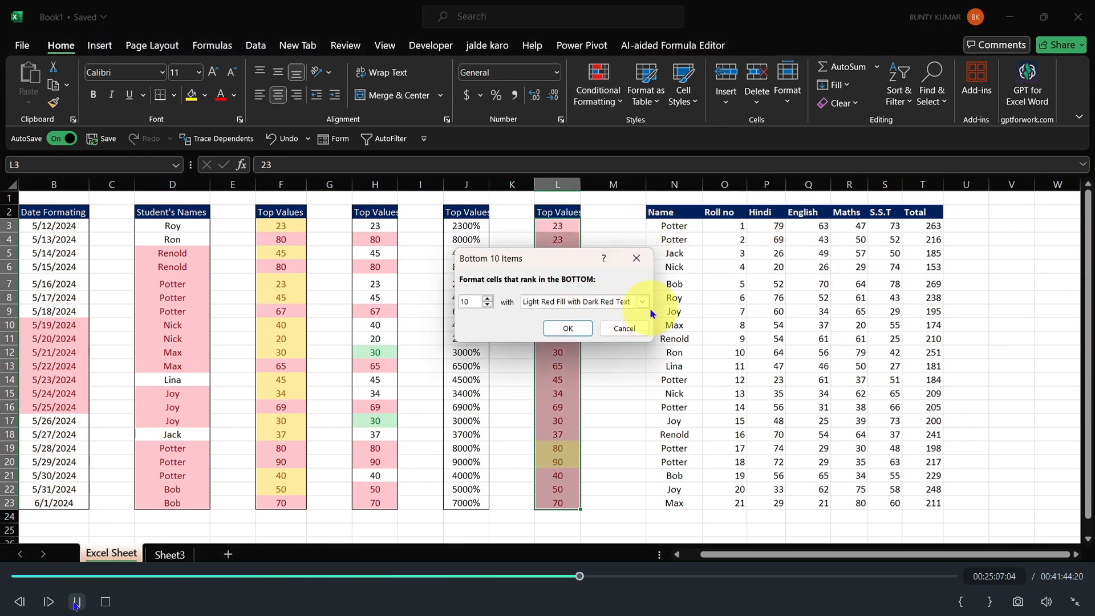
{"action": "left_click", "coordinate": [641, 302]}
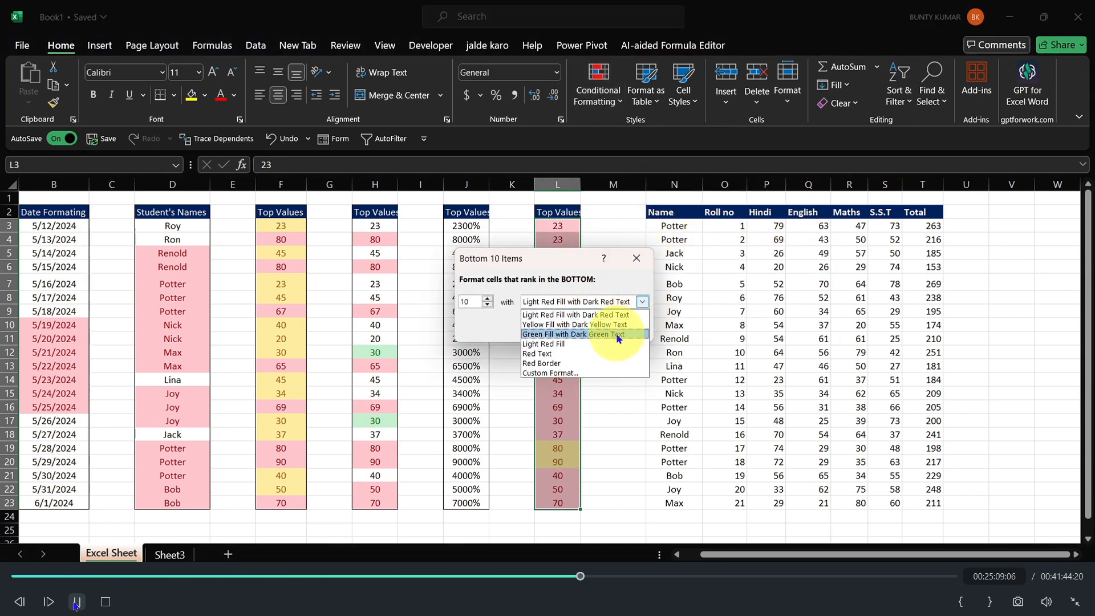
{"action": "left_click", "coordinate": [621, 330]}
{"action": "left_click", "coordinate": [568, 329]}
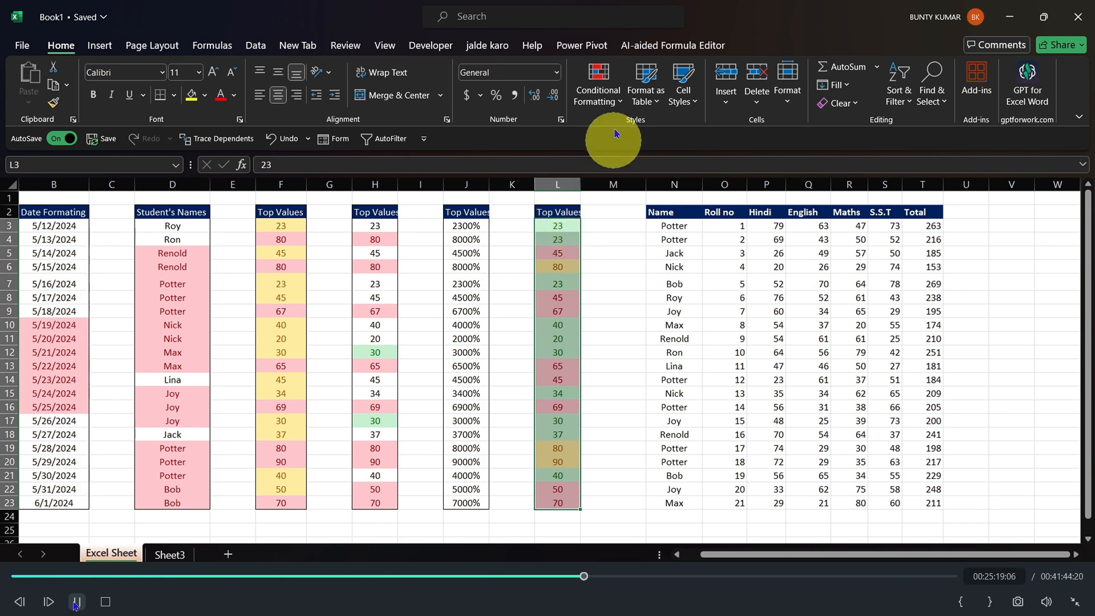
- Highlight the above-average percentages in J3:J23 using Light Red Fill with Dark Red Text
{"action": "left_click", "coordinate": [599, 85]}
{"action": "mouse_move", "coordinate": [687, 155]}
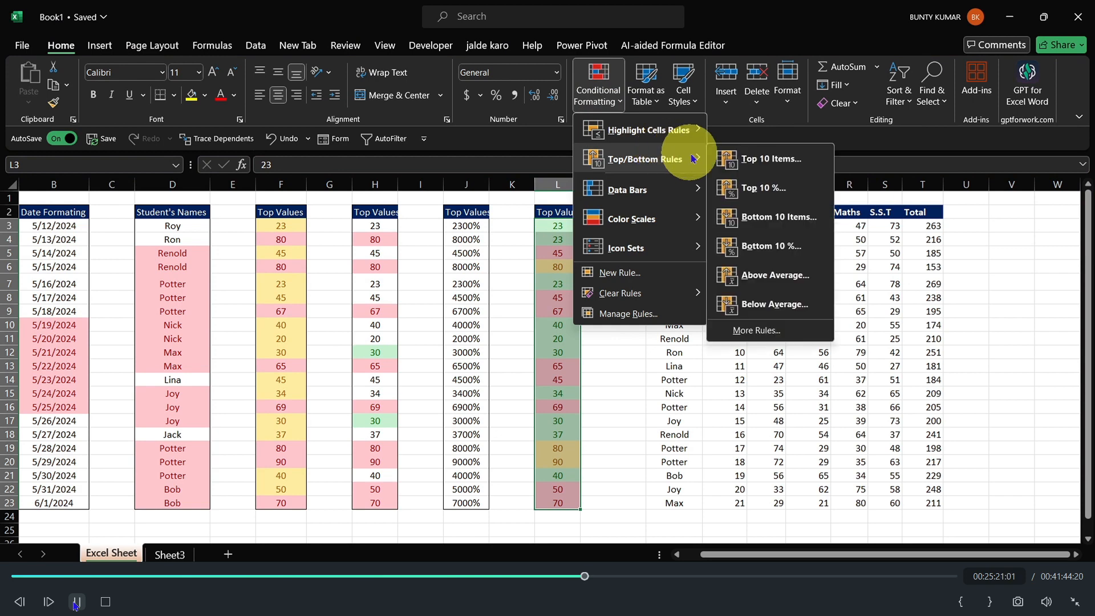
{"action": "left_click", "coordinate": [463, 219]}
{"action": "left_click", "coordinate": [462, 221]}
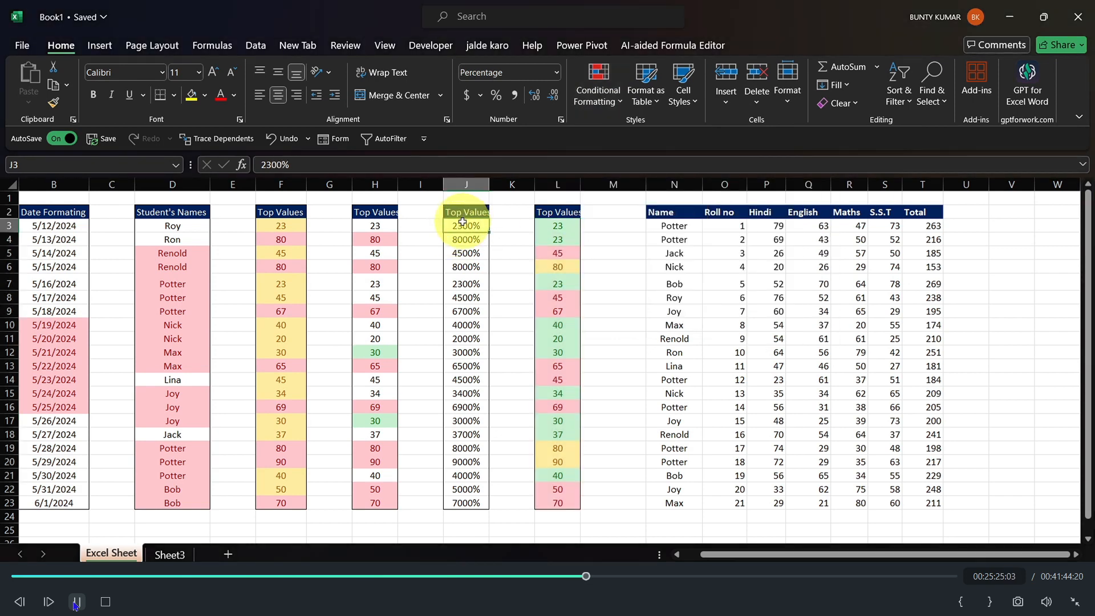
{"action": "key", "text": "ctrl+shift+Down"}
{"action": "left_click", "coordinate": [603, 89]}
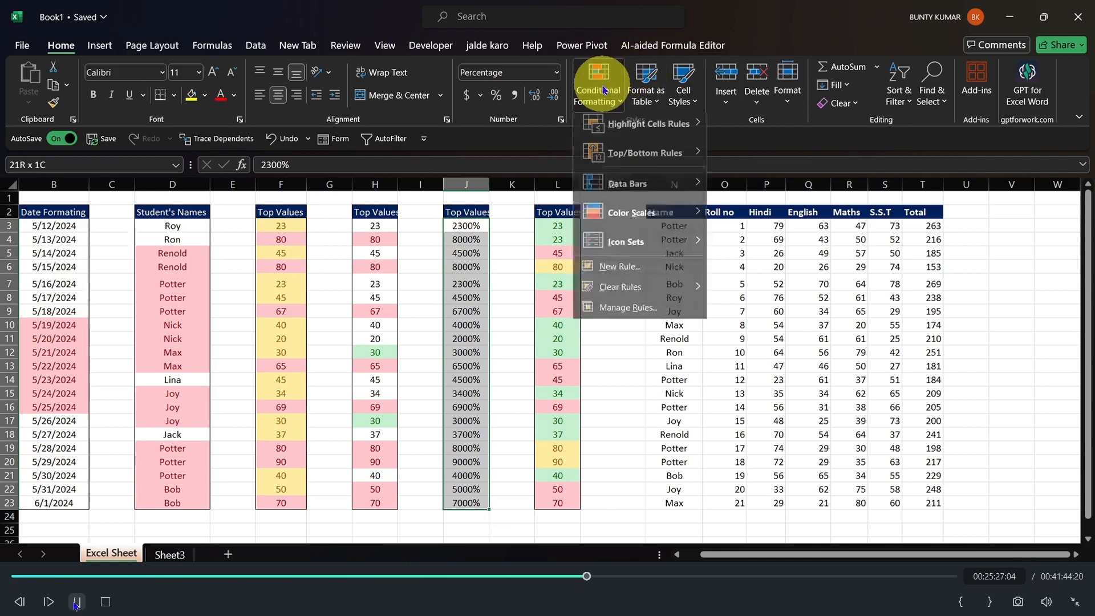
{"action": "mouse_move", "coordinate": [690, 154]}
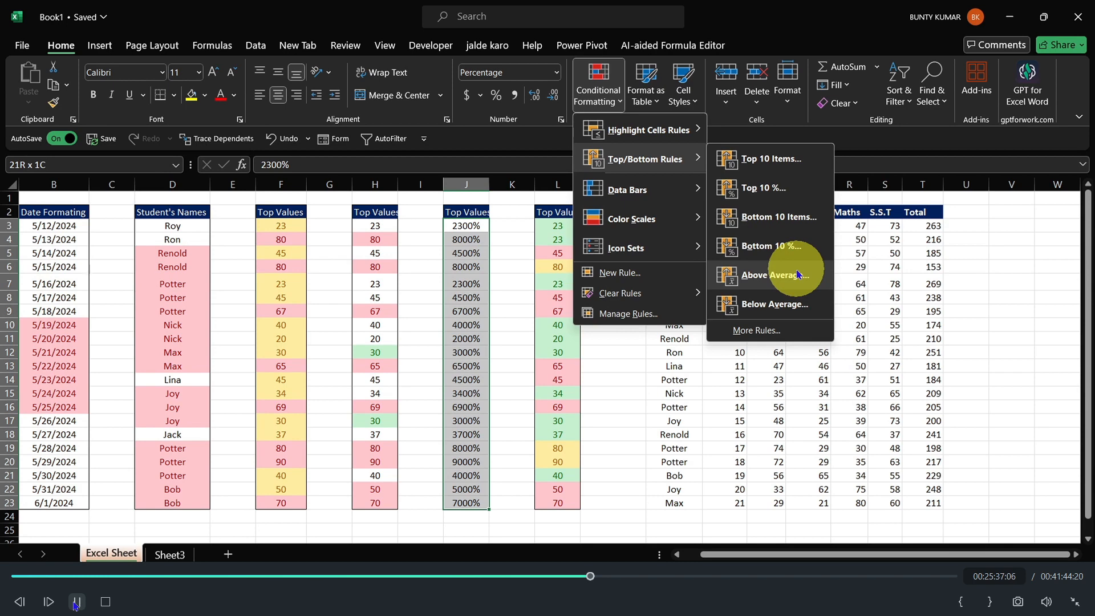
{"action": "left_click", "coordinate": [798, 274]}
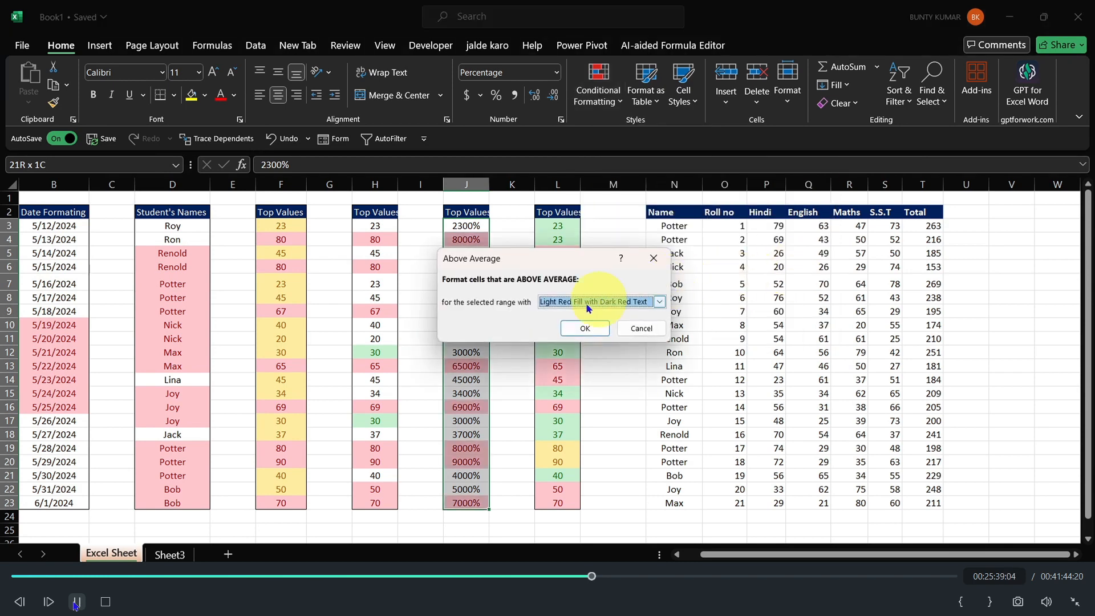
{"action": "left_click", "coordinate": [585, 328]}
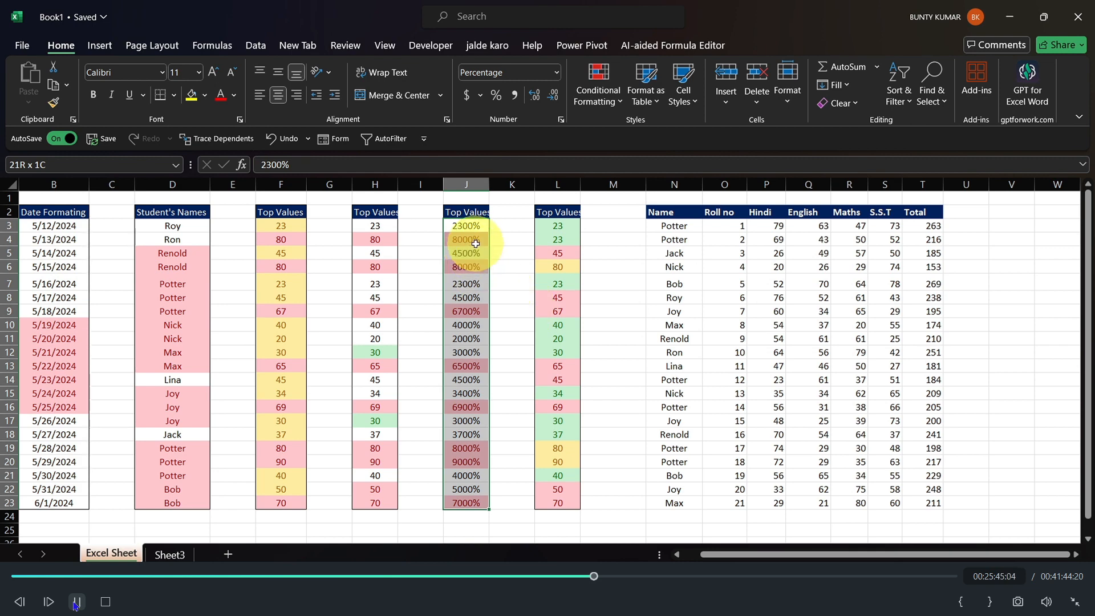
{"action": "left_click", "coordinate": [576, 111]}
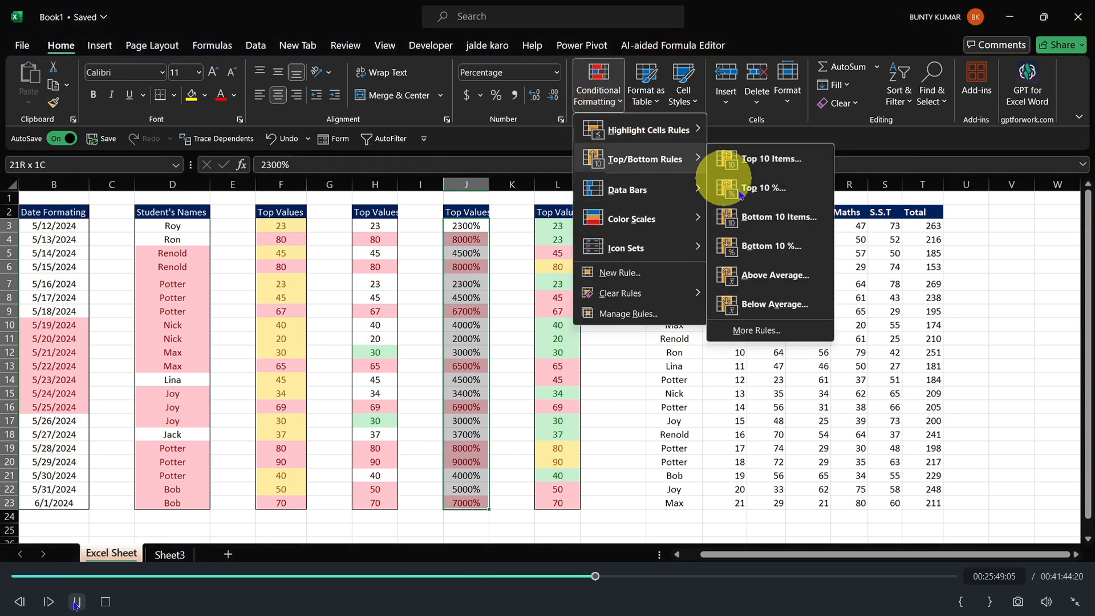
{"action": "mouse_move", "coordinate": [673, 191]}
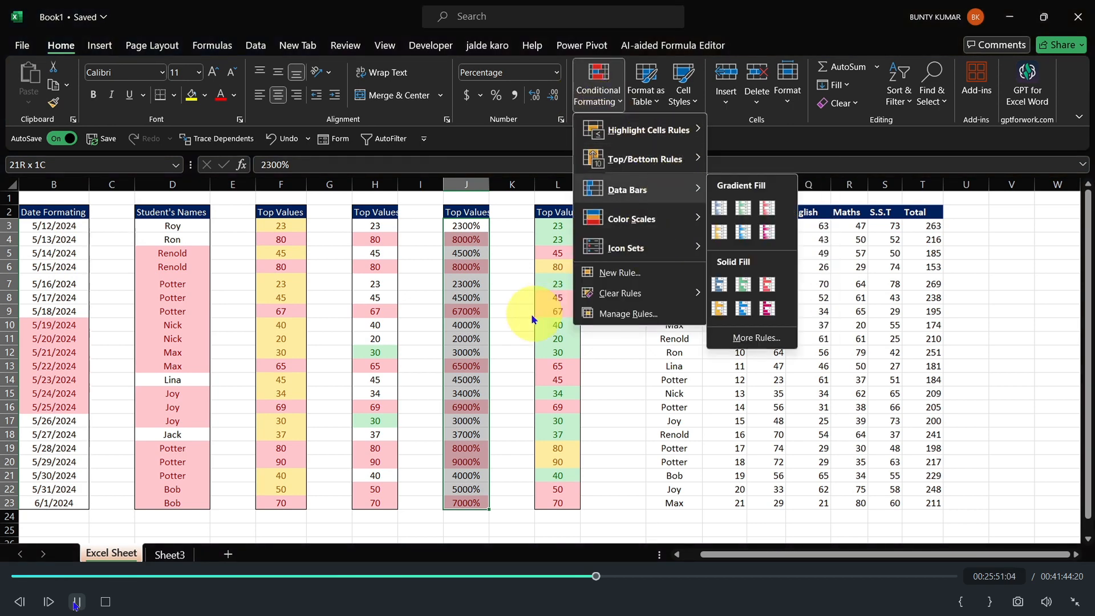
{"action": "left_click", "coordinate": [534, 308]}
{"action": "left_click", "coordinate": [610, 89]}
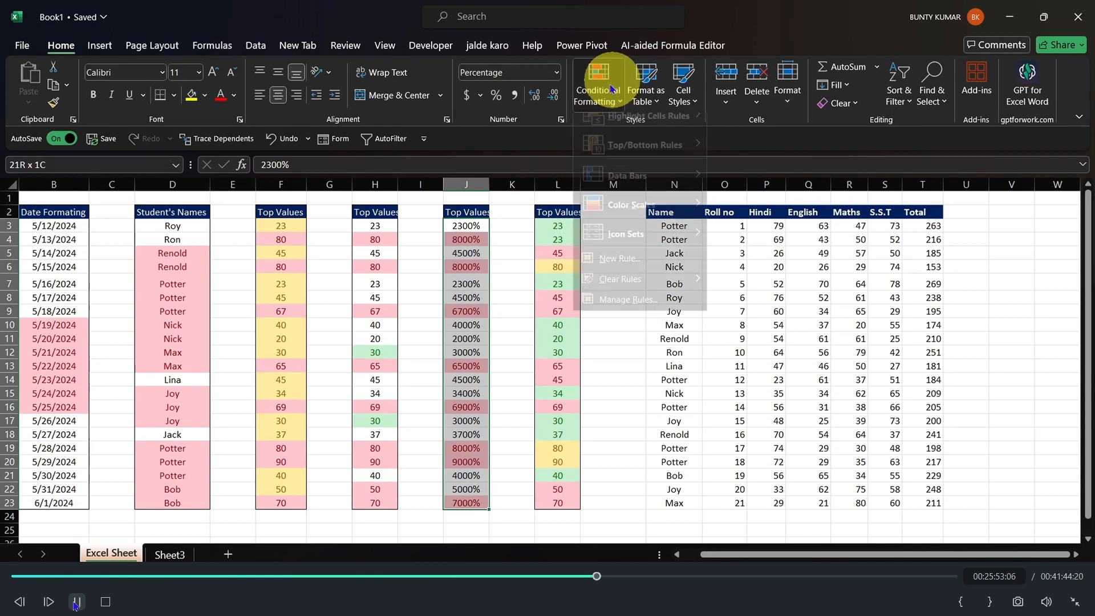
{"action": "mouse_move", "coordinate": [647, 190]}
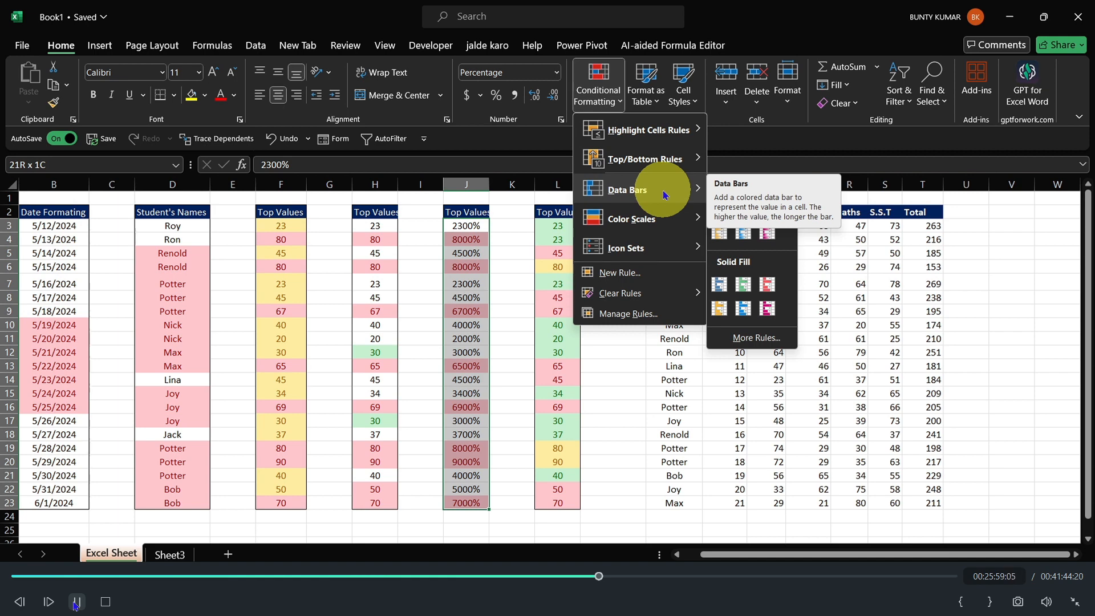
{"action": "left_click", "coordinate": [603, 361]}
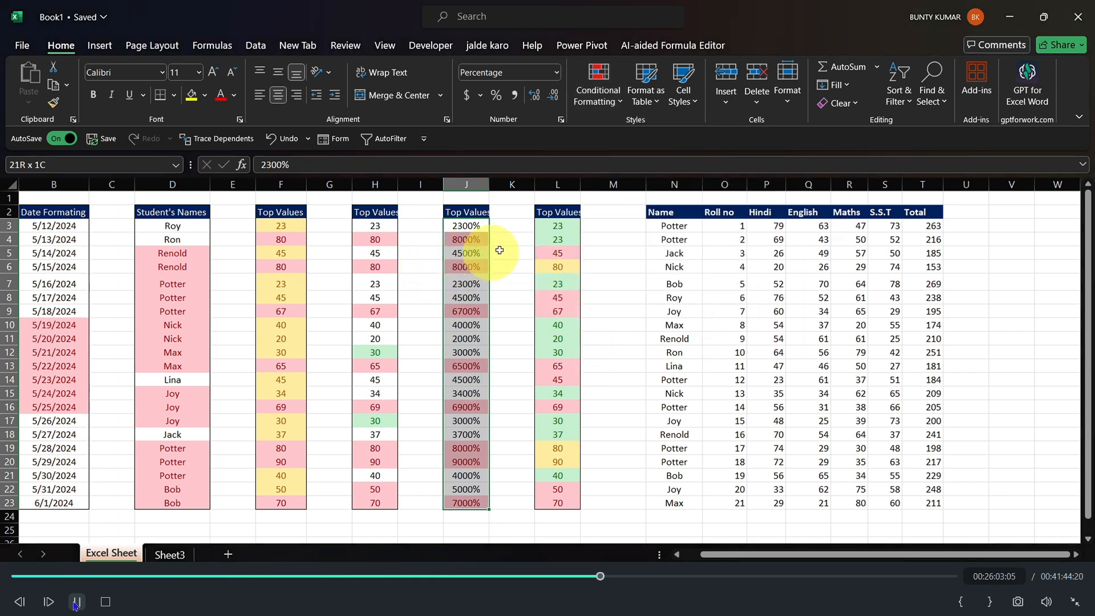
- Select the values in L3:L23 and open the Fill options
{"action": "left_click", "coordinate": [552, 224]}
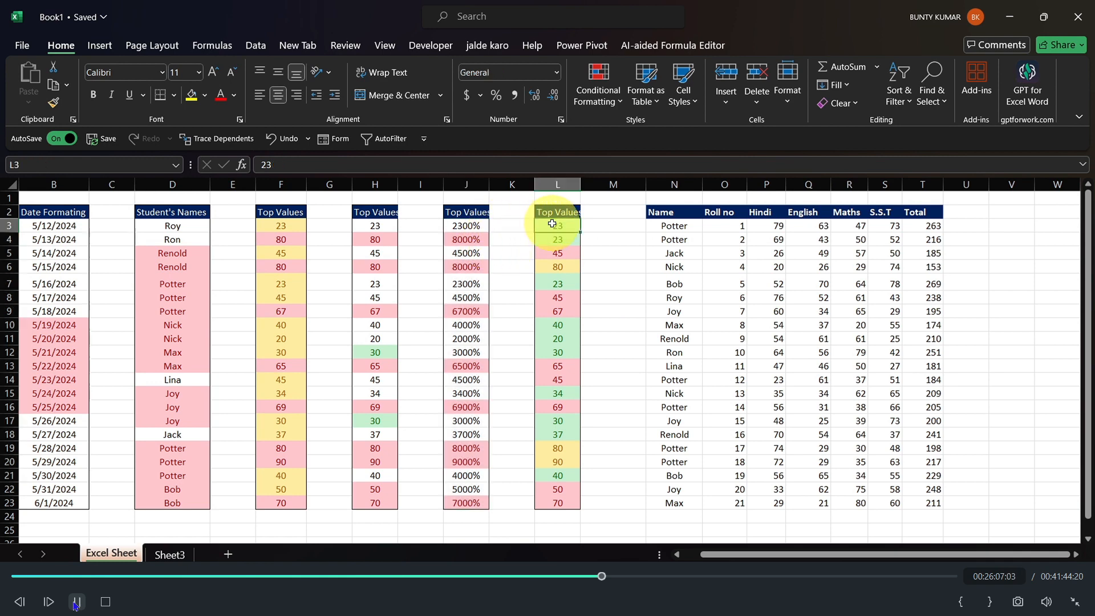
{"action": "key", "text": "ctrl+shift+Down"}
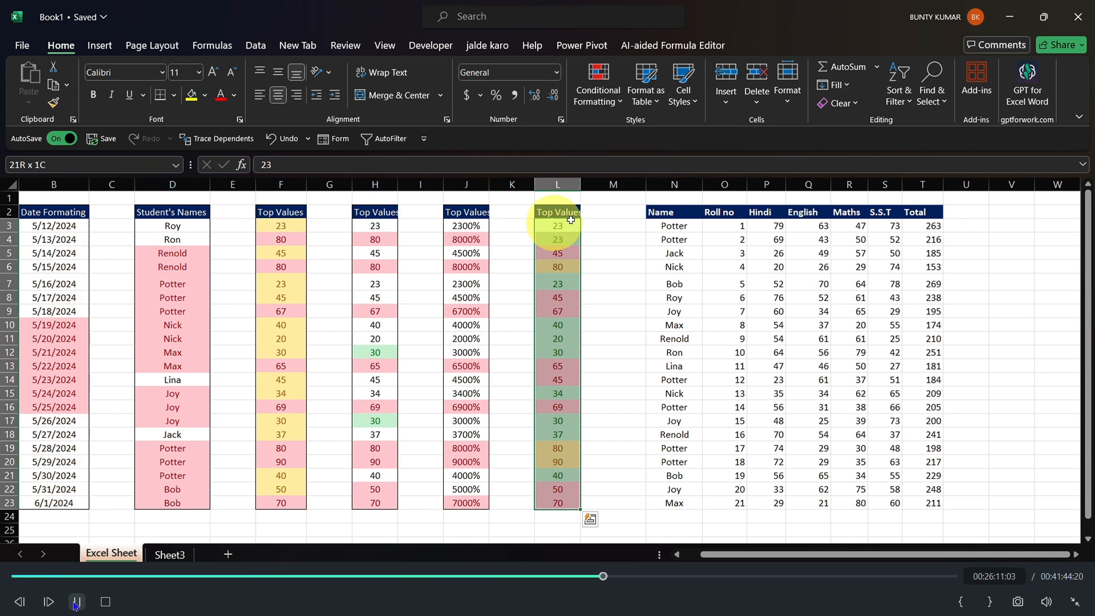
{"action": "left_click", "coordinate": [838, 86]}
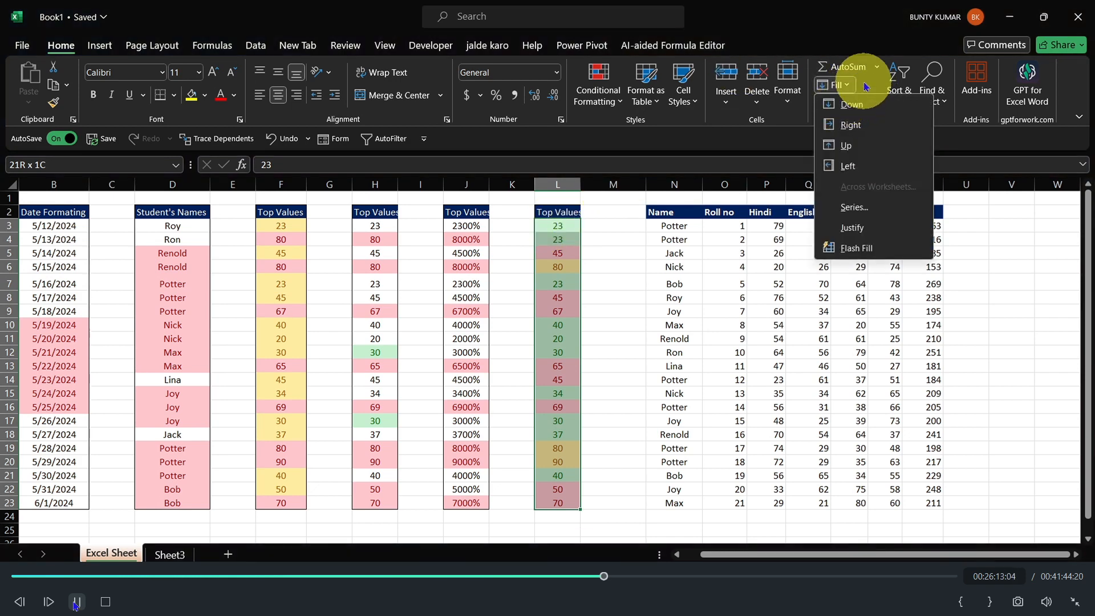
- Clear all formatting from the values in L3:L23 and center them horizontally
{"action": "left_click", "coordinate": [840, 103]}
{"action": "left_click", "coordinate": [841, 104]}
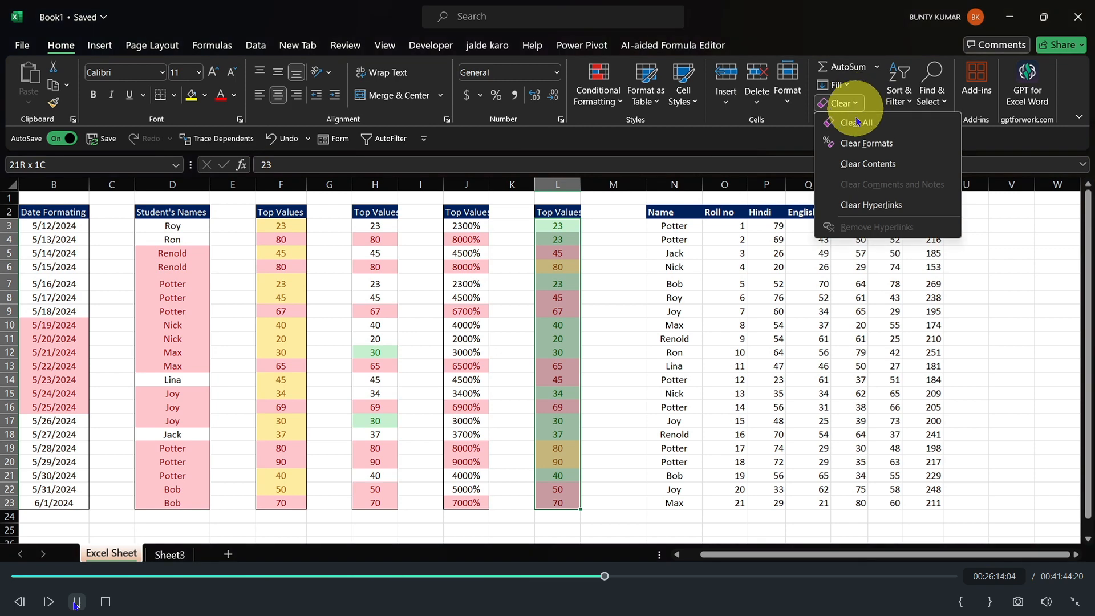
{"action": "left_click", "coordinate": [882, 143]}
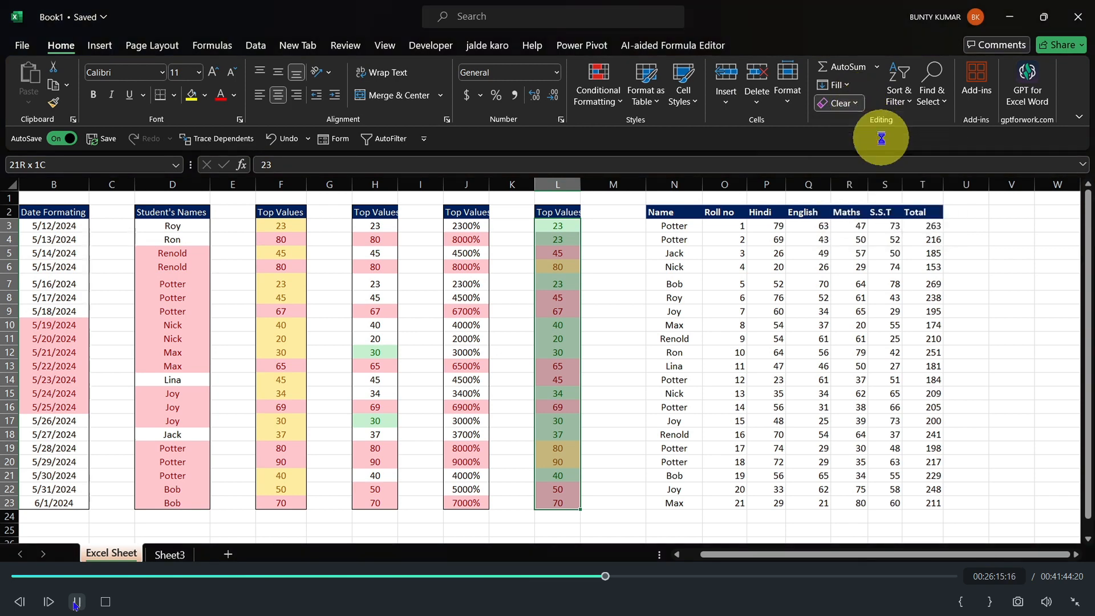
{"action": "left_click", "coordinate": [278, 95]}
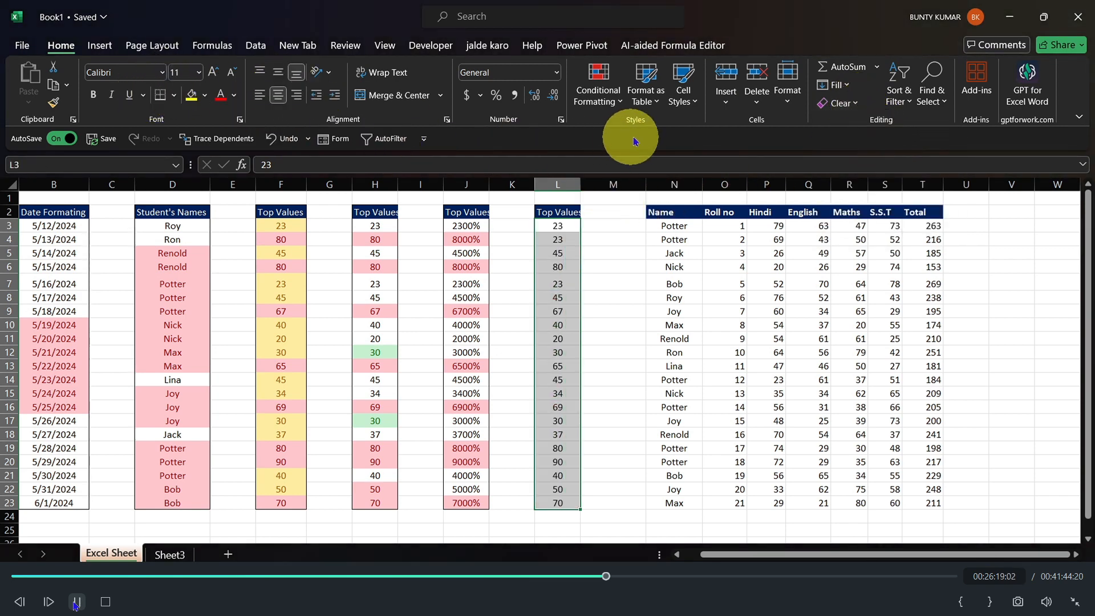
- Apply the gradient-fill Blue Data Bar conditional format to L3:L23 and check the bars on individual cells
{"action": "left_click", "coordinate": [604, 85]}
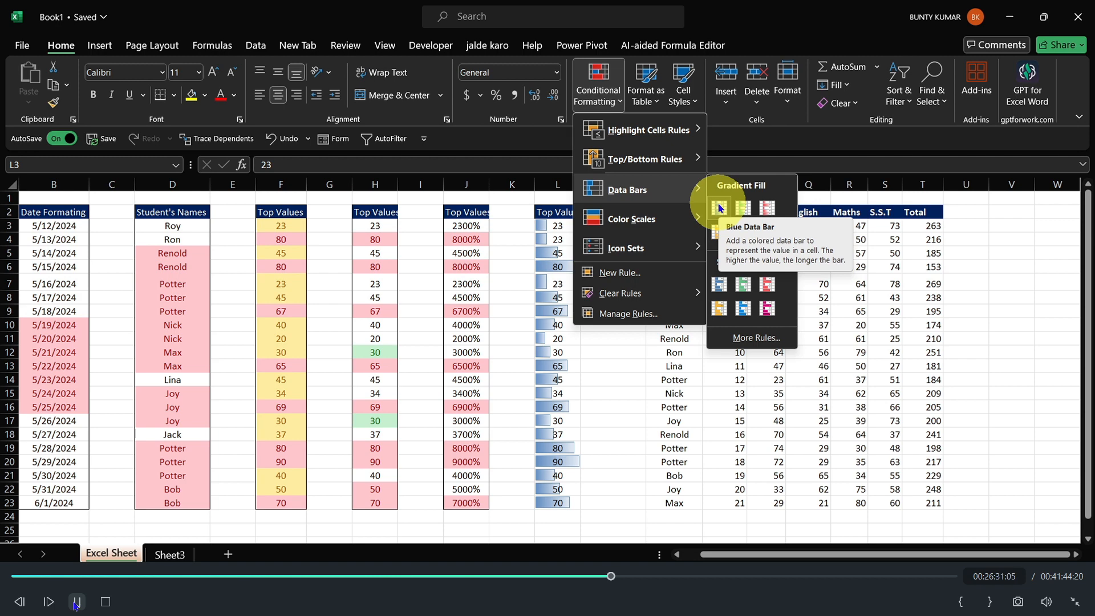
{"action": "left_click", "coordinate": [720, 208]}
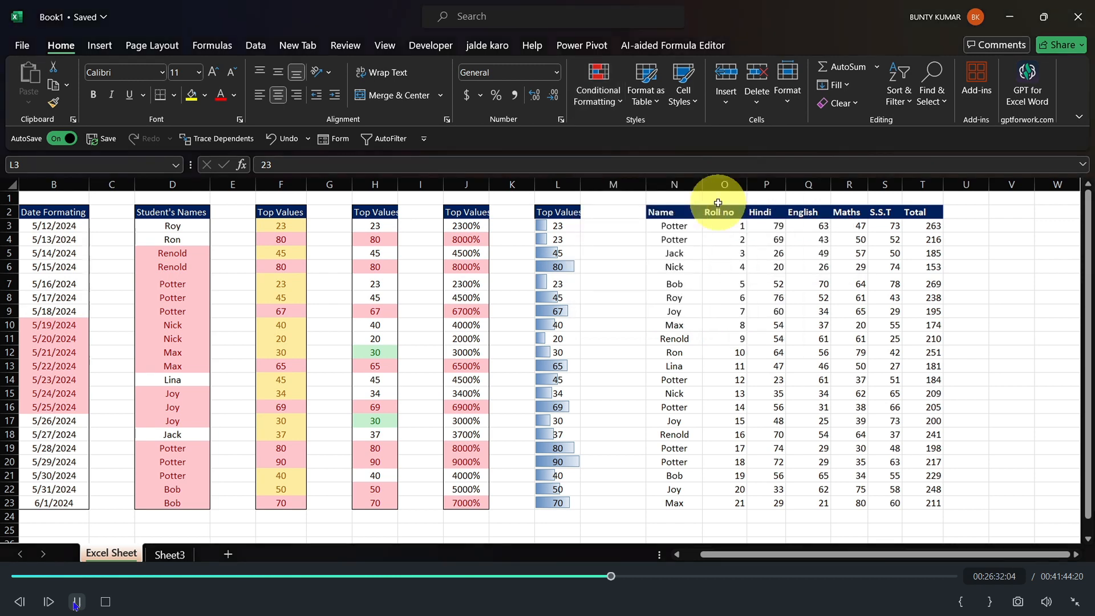
{"action": "left_click", "coordinate": [633, 323]}
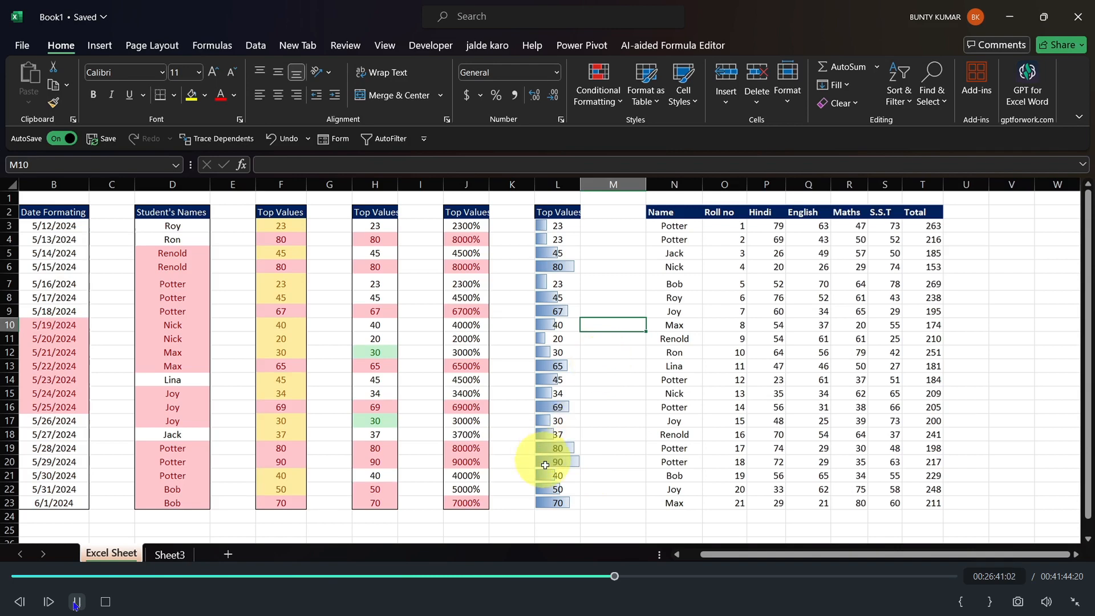
{"action": "left_click", "coordinate": [566, 465]}
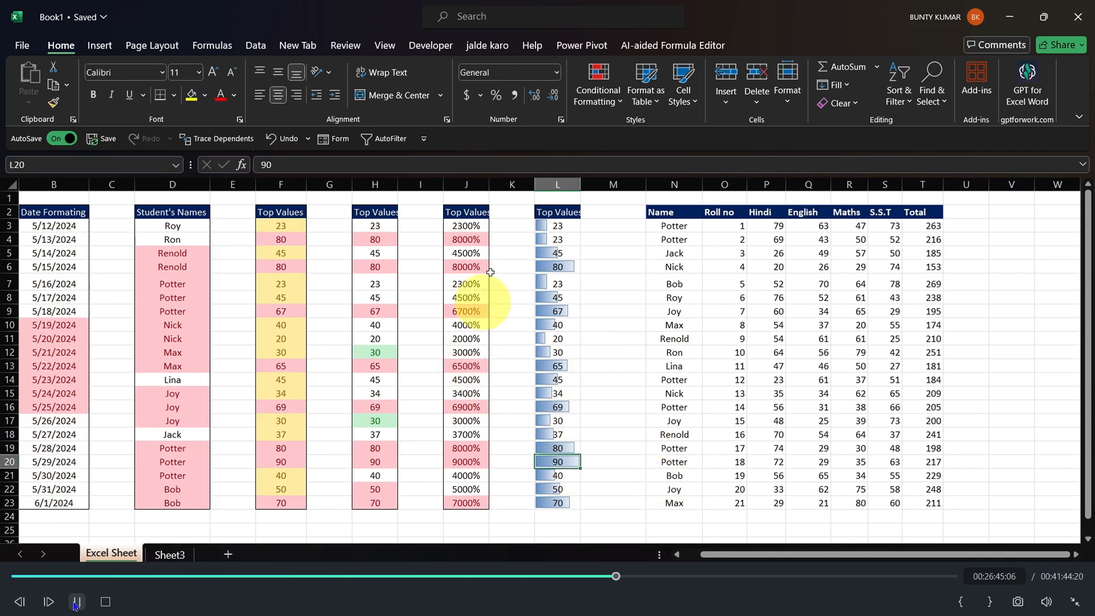
{"action": "left_click", "coordinate": [552, 342]}
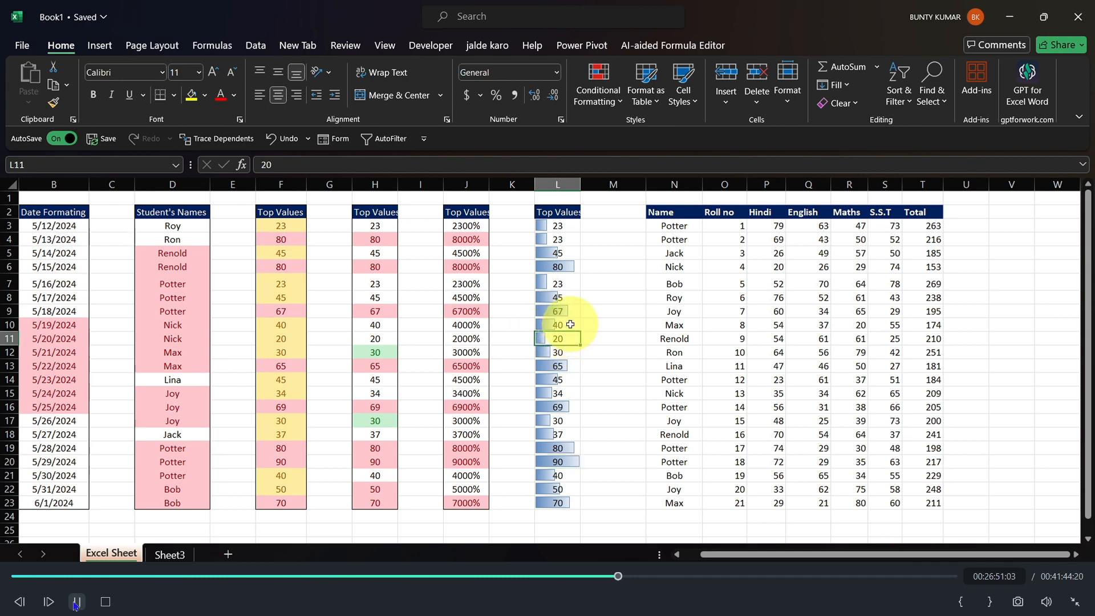
{"action": "left_click", "coordinate": [598, 97]}
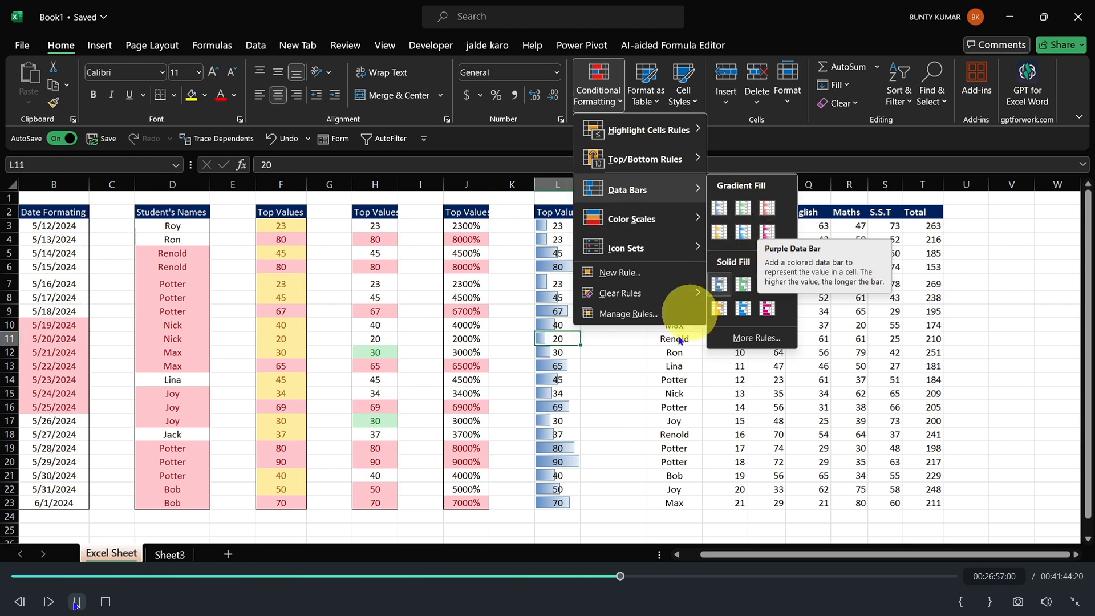
{"action": "left_click", "coordinate": [642, 370]}
{"action": "left_click", "coordinate": [543, 225]}
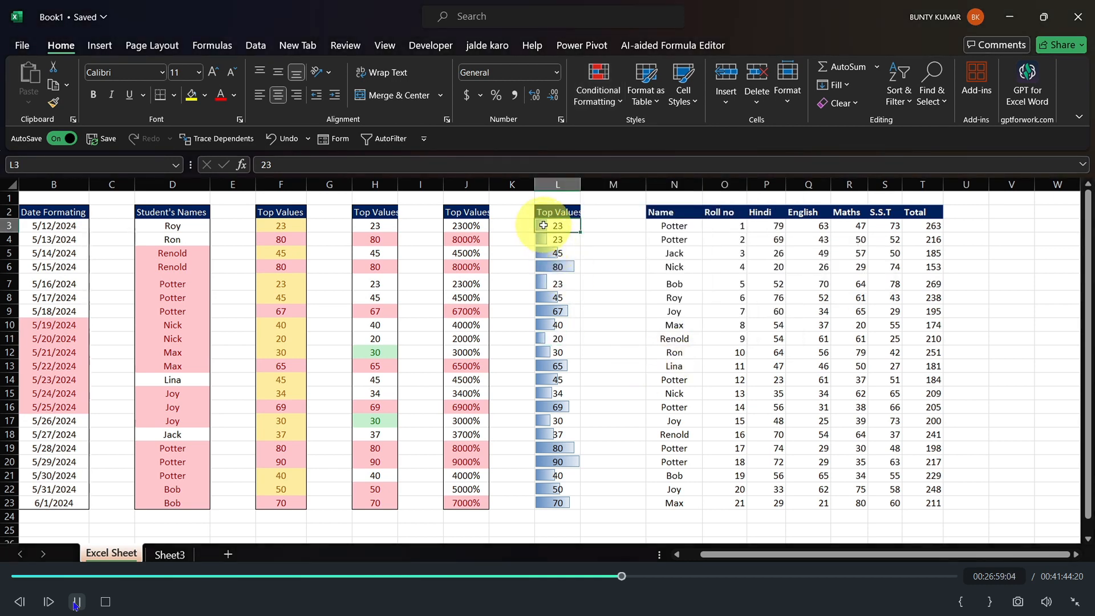
{"action": "key", "text": "ctrl+shift+Down"}
{"action": "left_click", "coordinate": [596, 85]}
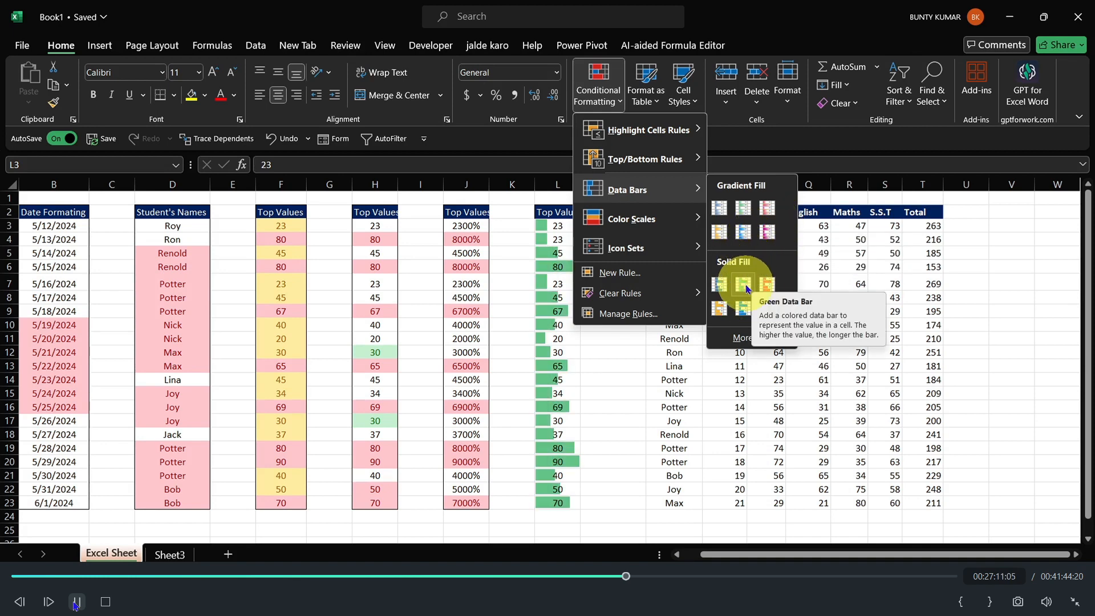
{"action": "left_click", "coordinate": [587, 399]}
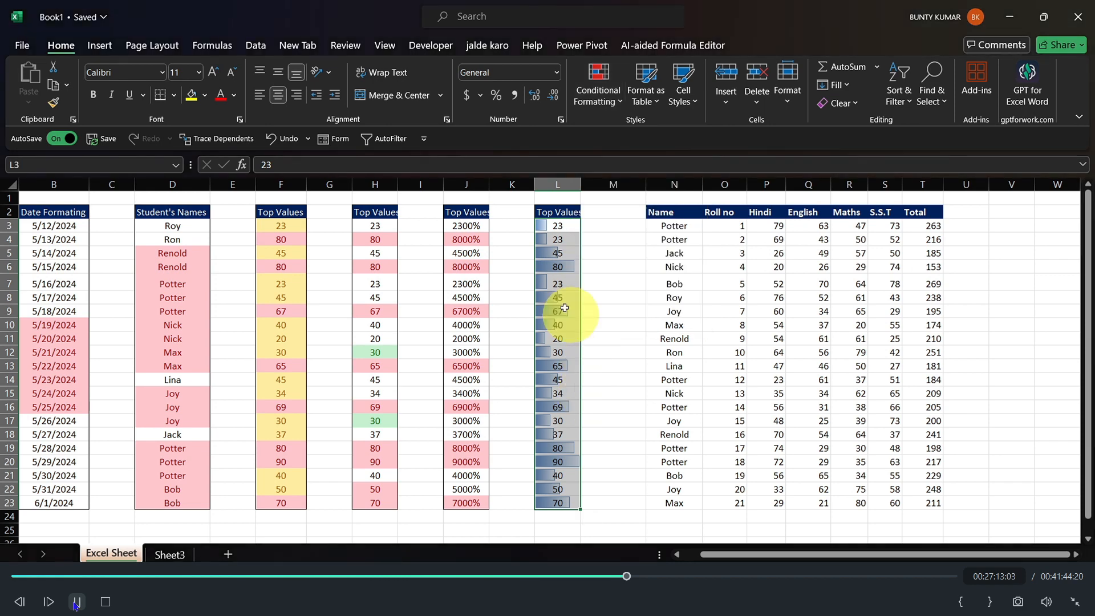
{"action": "left_click", "coordinate": [604, 297]}
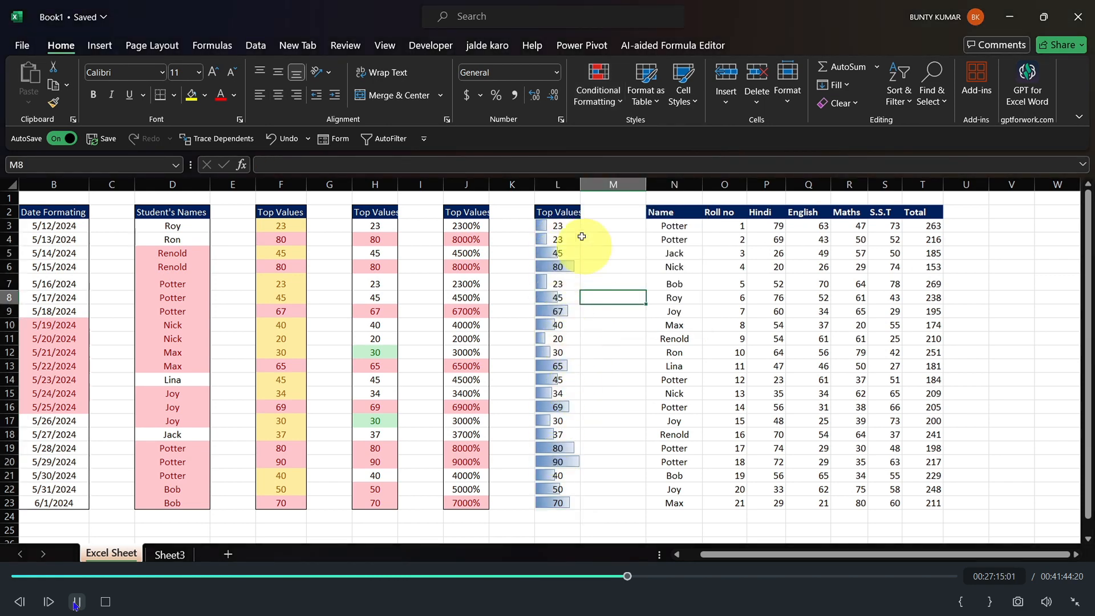
- Apply the solid-fill Green Data Bar conditional format to the values in L3:L23
{"action": "left_click", "coordinate": [559, 224]}
{"action": "key", "text": "ctrl+shift+Down"}
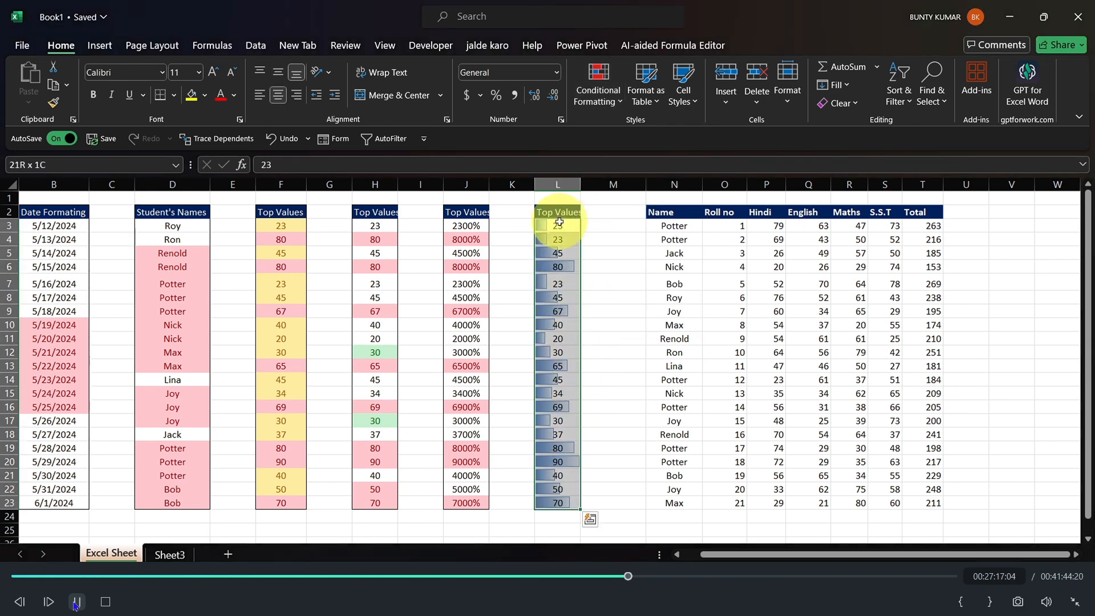
{"action": "left_click", "coordinate": [598, 85]}
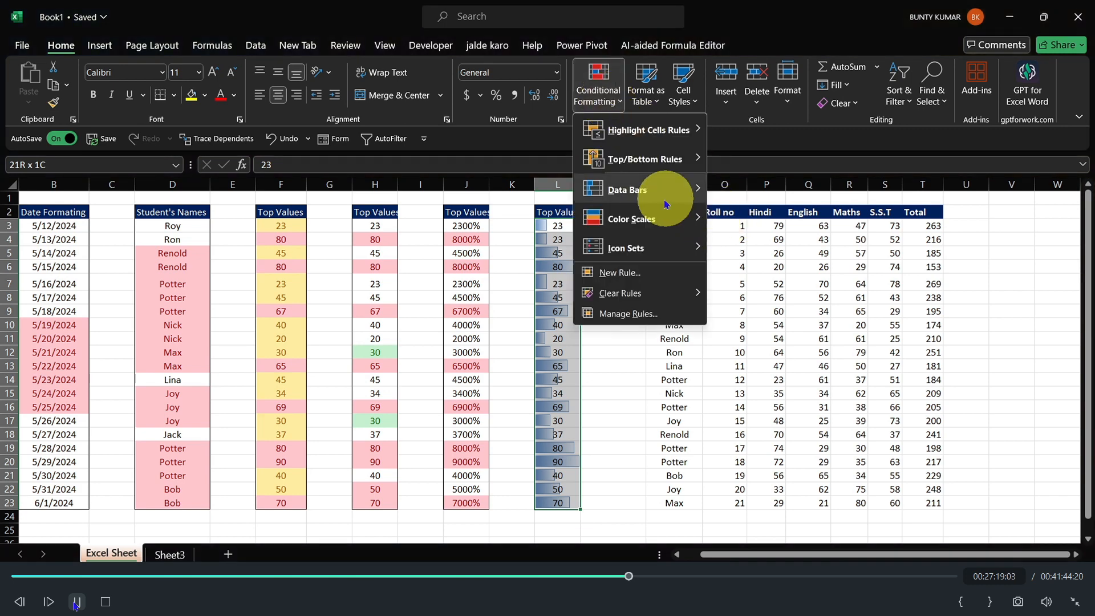
{"action": "mouse_move", "coordinate": [665, 190]}
{"action": "left_click", "coordinate": [742, 293]}
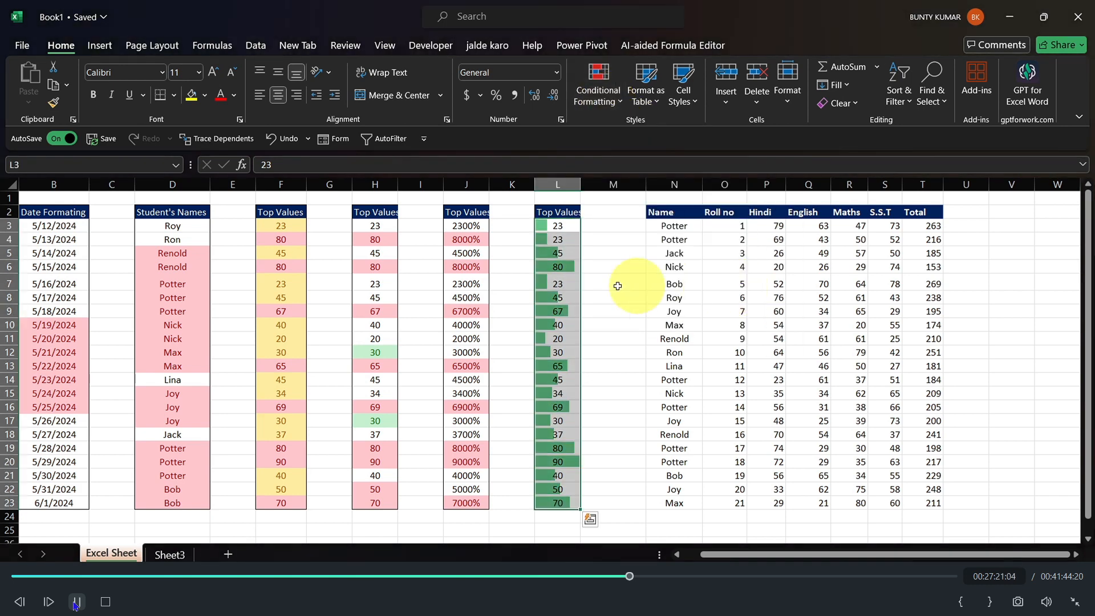
- Clear the conditional formatting rules from the selected cells L3:L23
{"action": "left_click", "coordinate": [593, 97]}
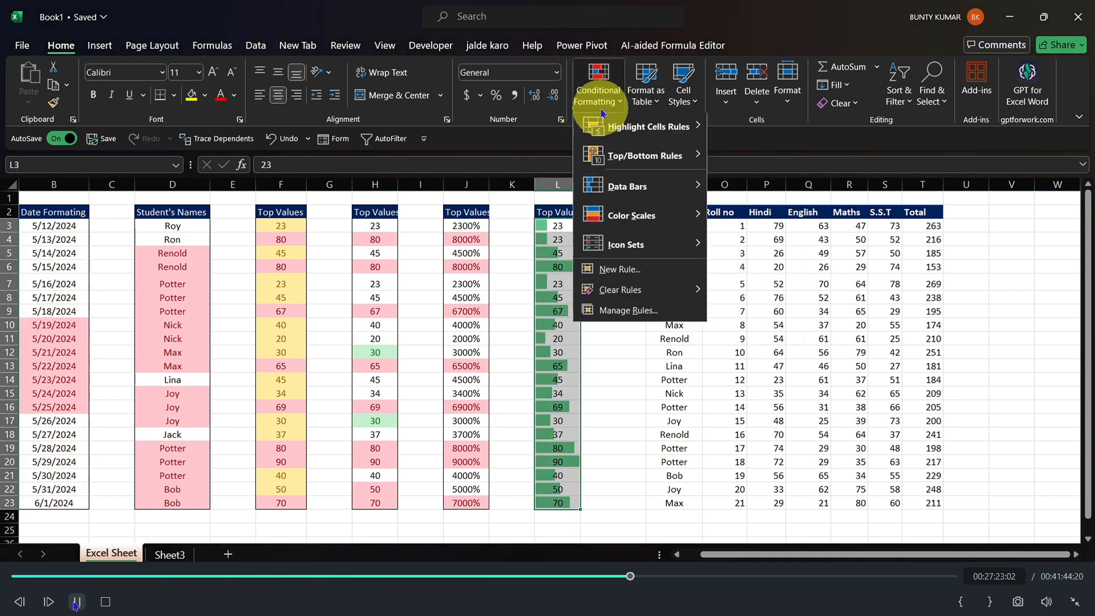
{"action": "mouse_move", "coordinate": [664, 199]}
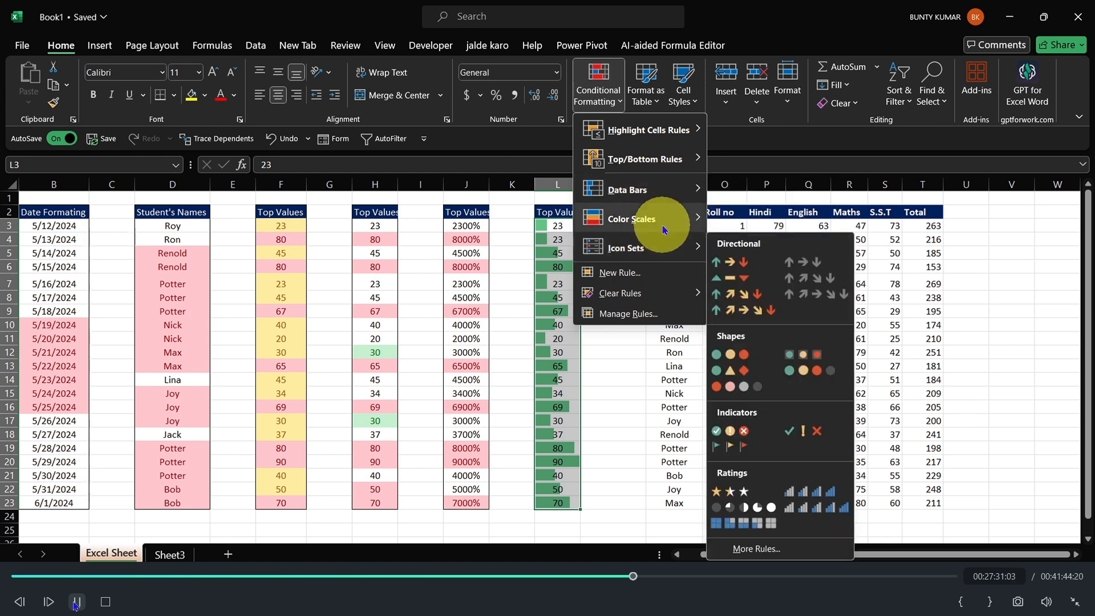
{"action": "mouse_move", "coordinate": [664, 228]}
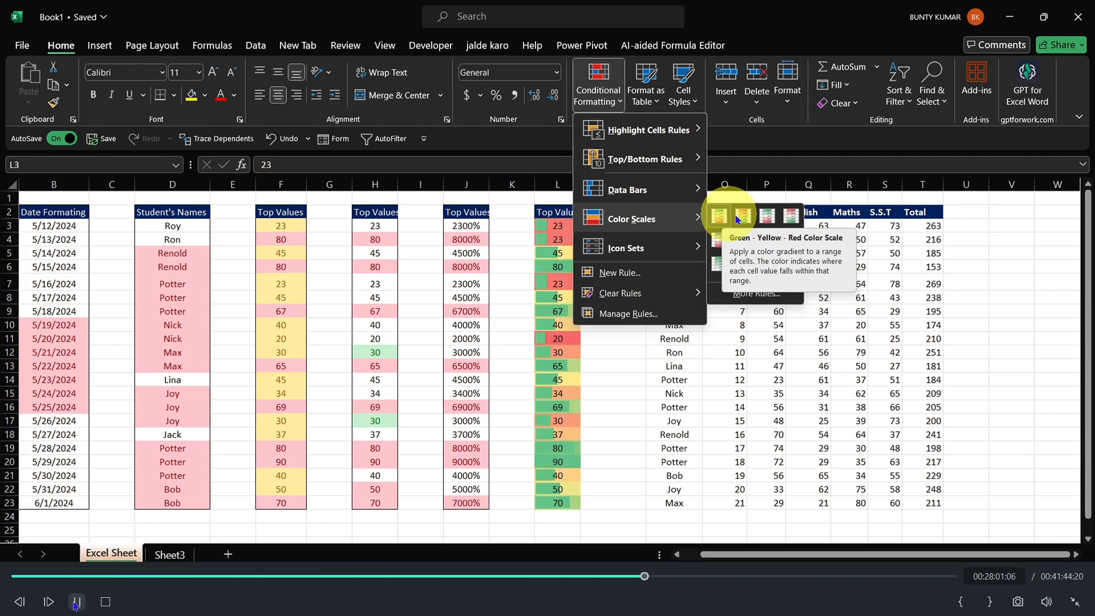
{"action": "mouse_move", "coordinate": [672, 293]}
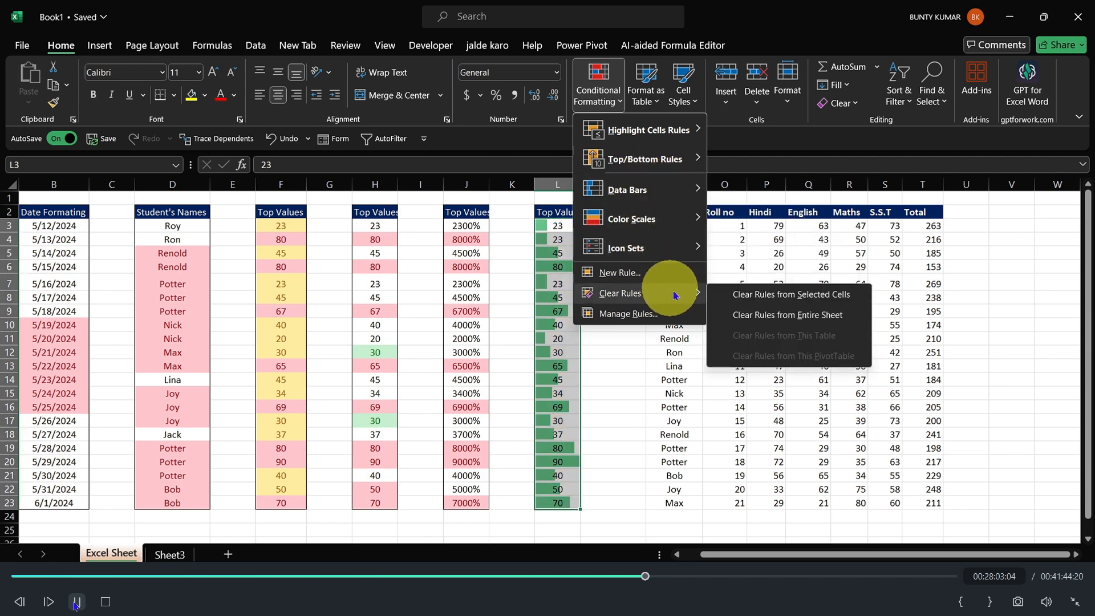
{"action": "left_click", "coordinate": [741, 290]}
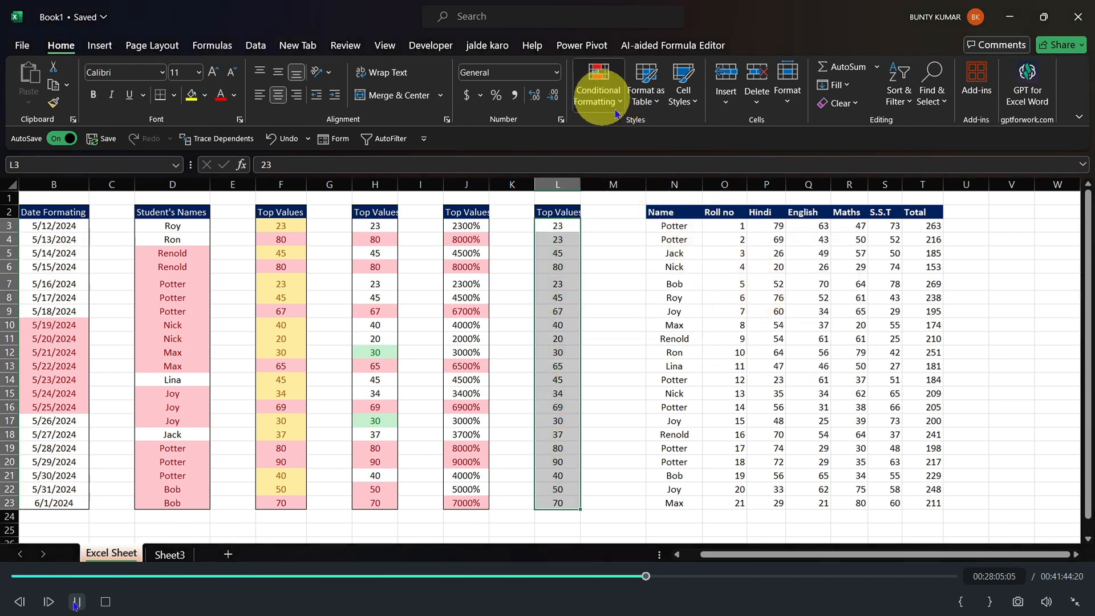
- Apply the Green - Yellow - Red color scale to the values in L3:L23
{"action": "left_click", "coordinate": [609, 99]}
{"action": "mouse_move", "coordinate": [627, 218]}
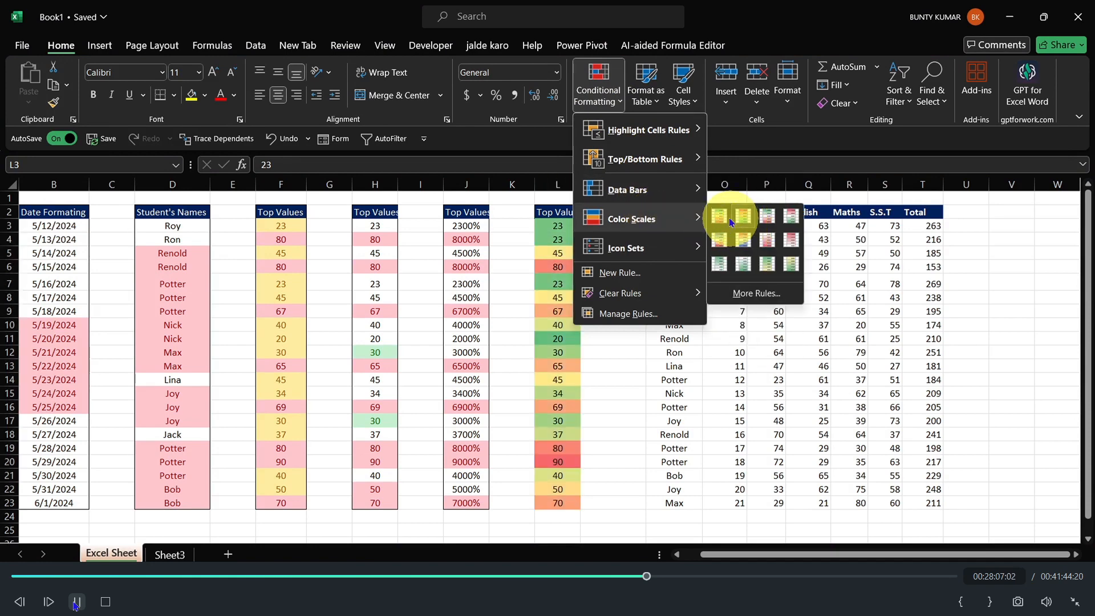
{"action": "left_click", "coordinate": [719, 217]}
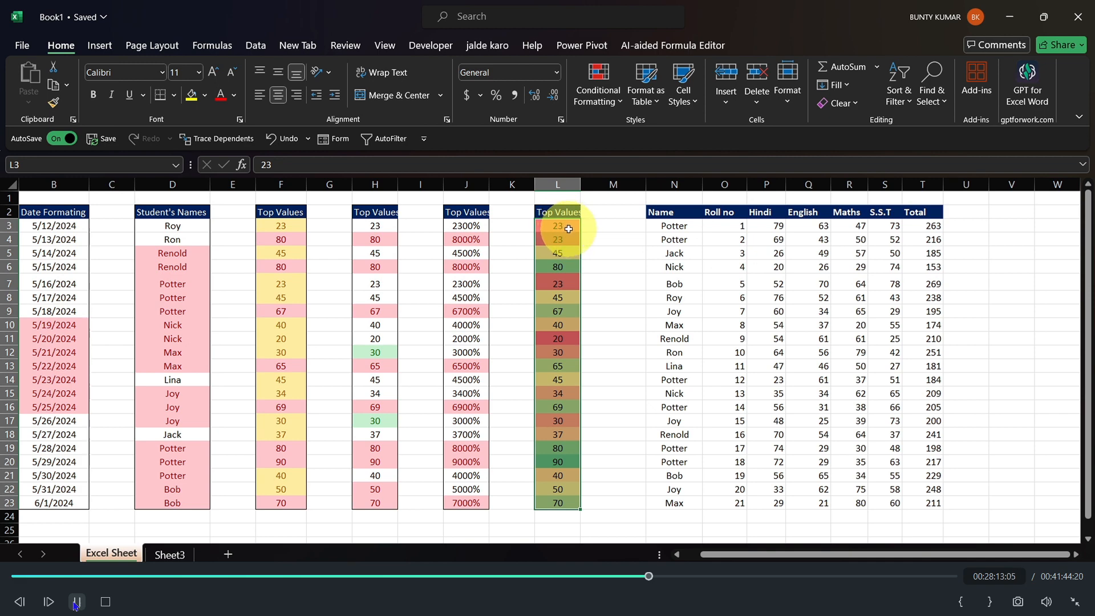
{"action": "left_click", "coordinate": [606, 313]}
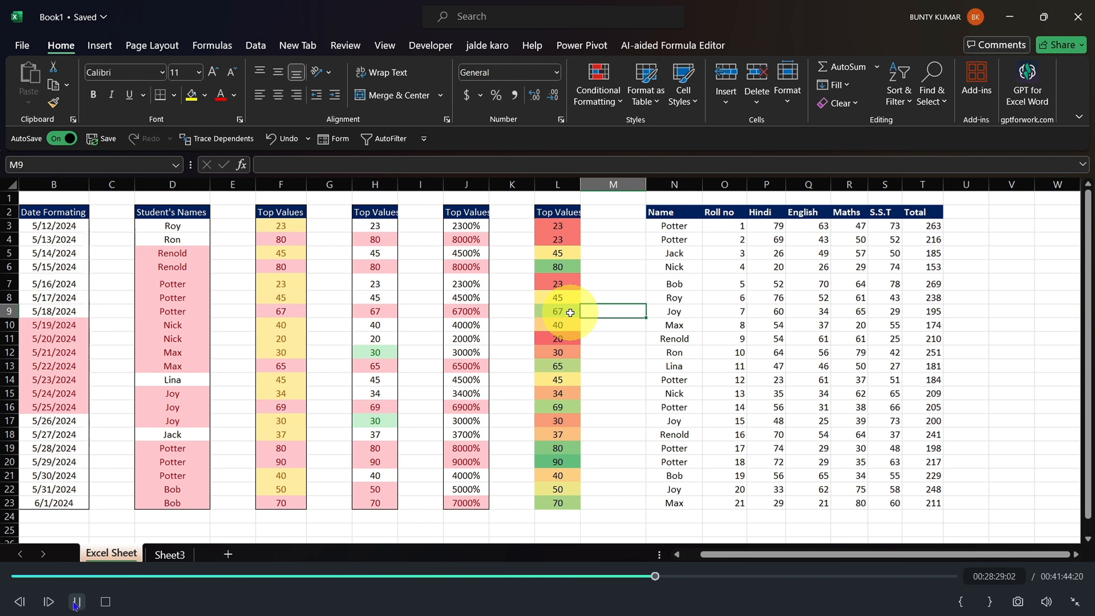
{"action": "left_click", "coordinate": [598, 89]}
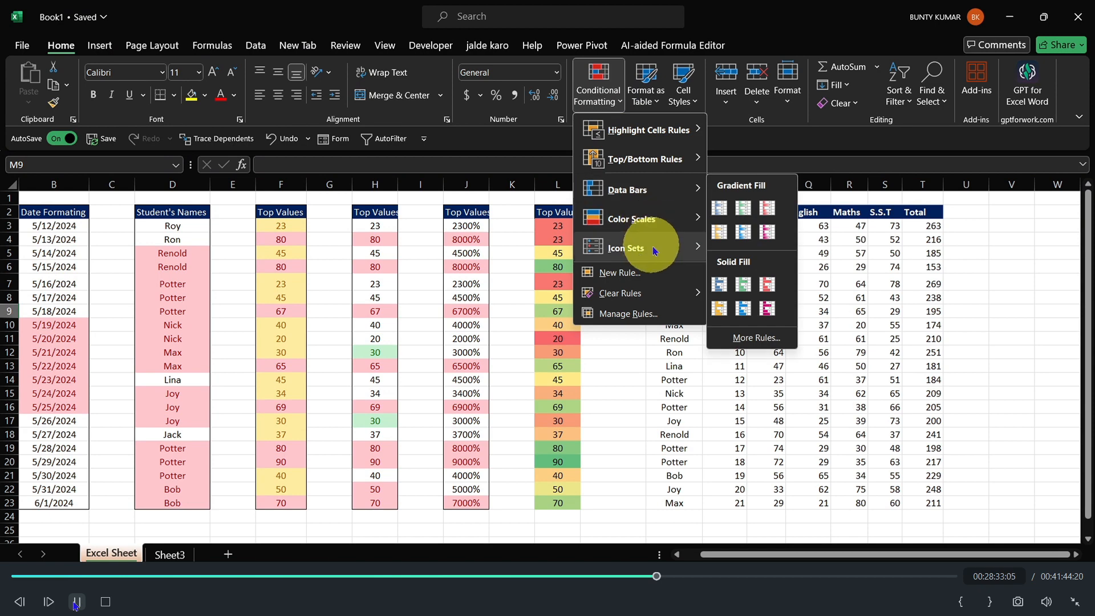
{"action": "mouse_move", "coordinate": [660, 246]}
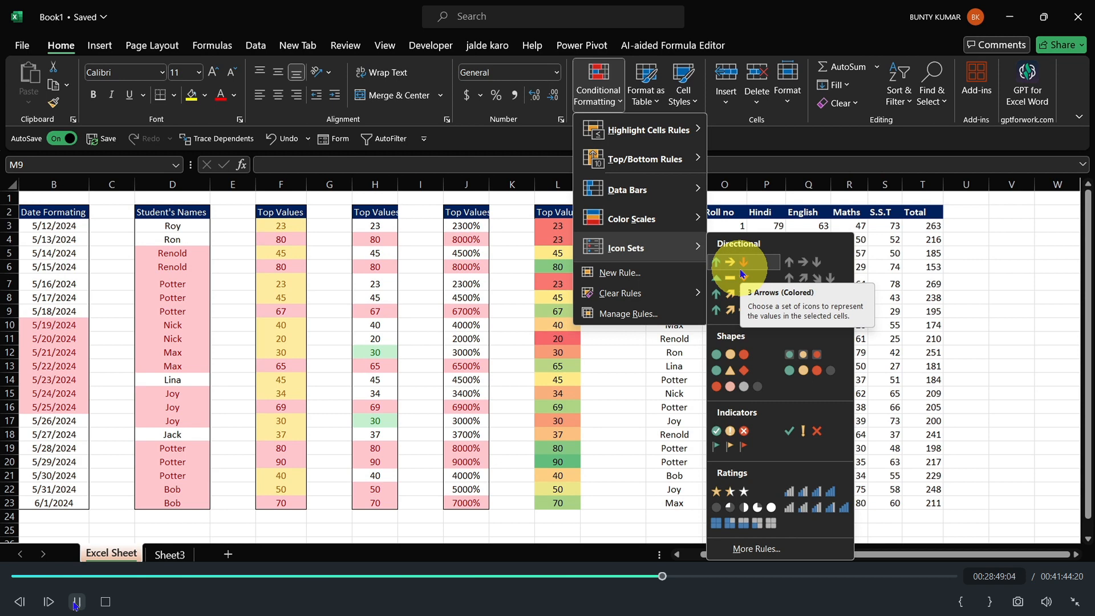
{"action": "key", "text": "Escape"}
{"action": "key", "text": "Escape"}
{"action": "left_click", "coordinate": [597, 100]}
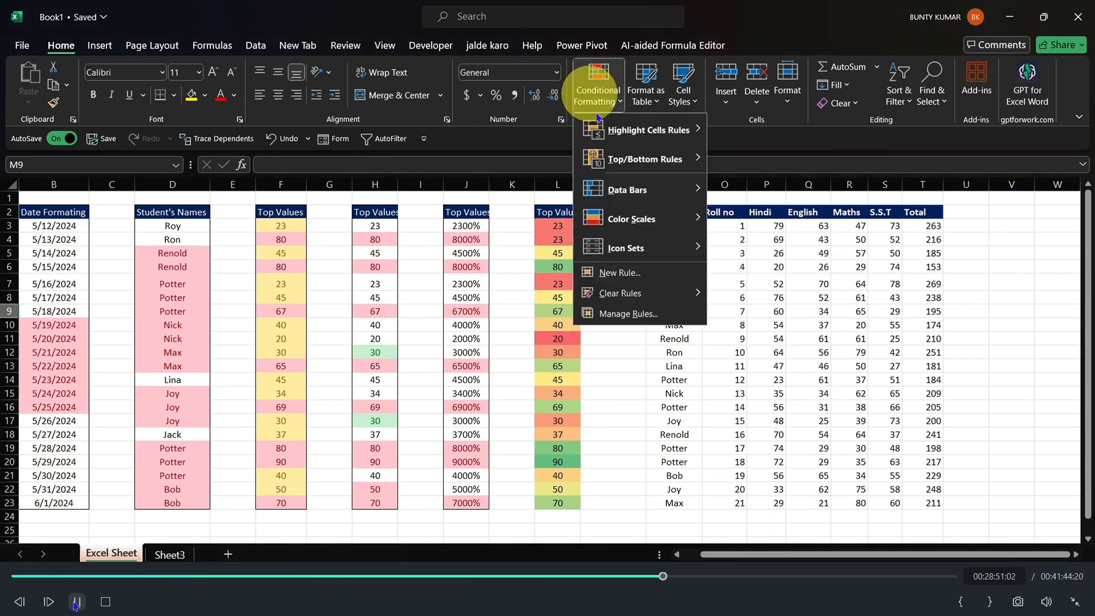
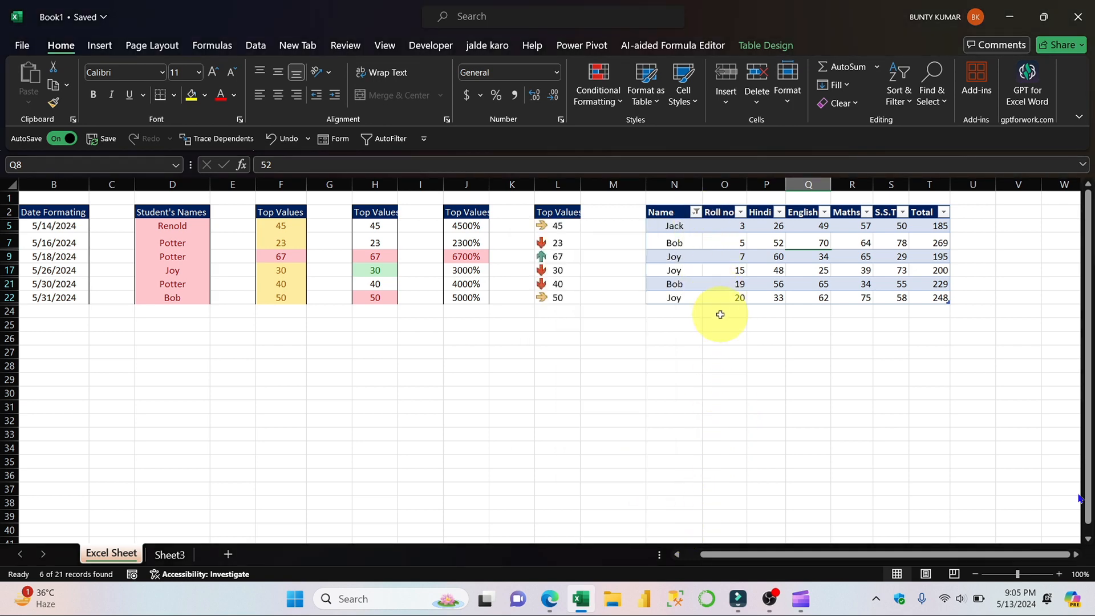
- Undo the filter on the Name column of the student marks table
{"action": "key", "text": "ctrl+z"}
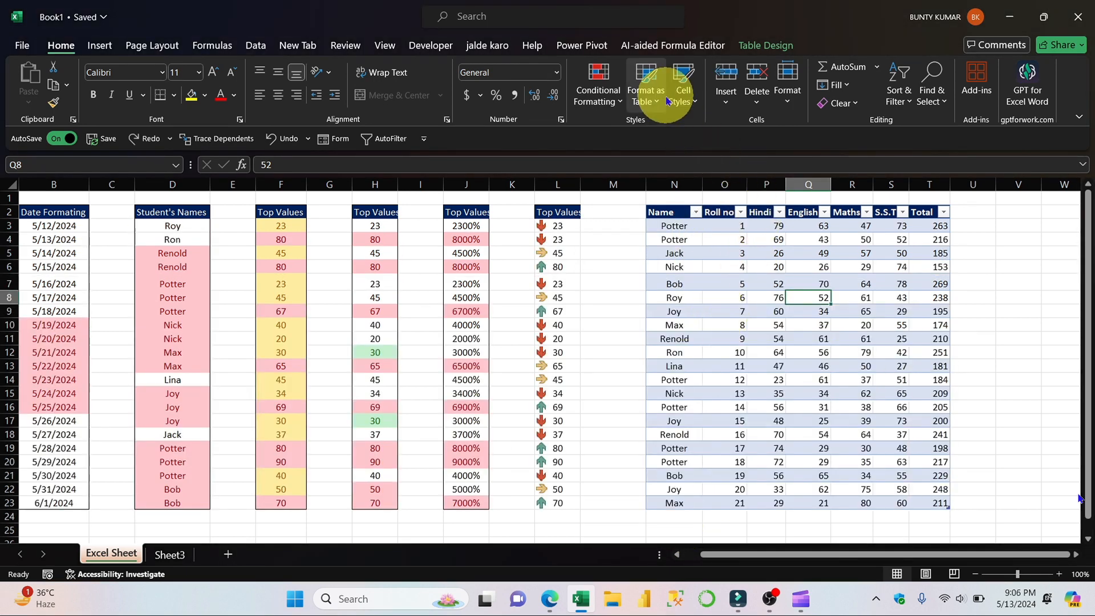
{"action": "left_click", "coordinate": [650, 102]}
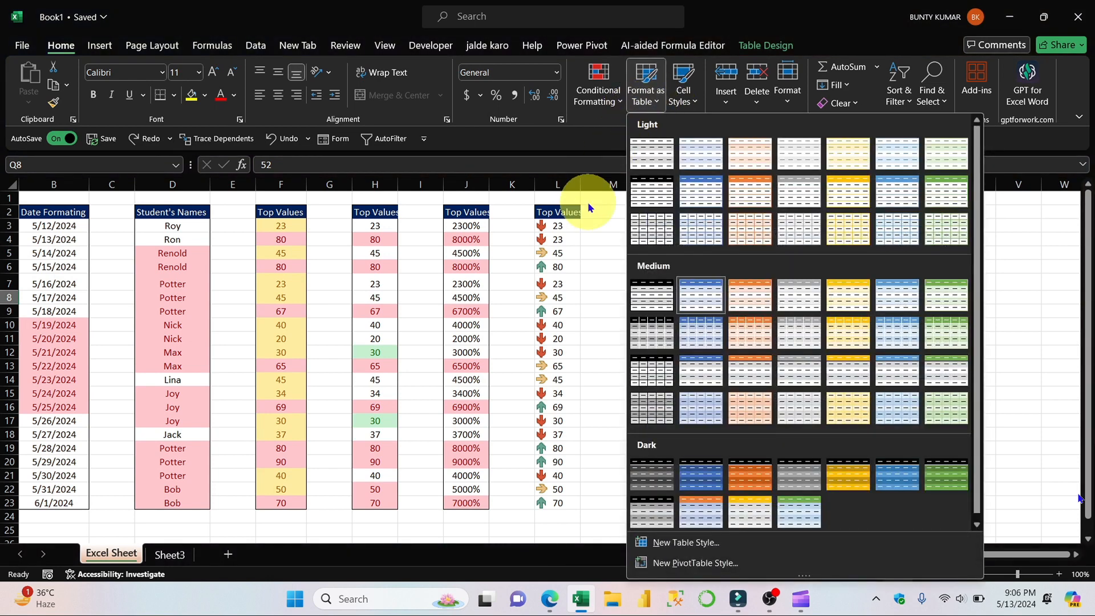
{"action": "left_click", "coordinate": [594, 236]}
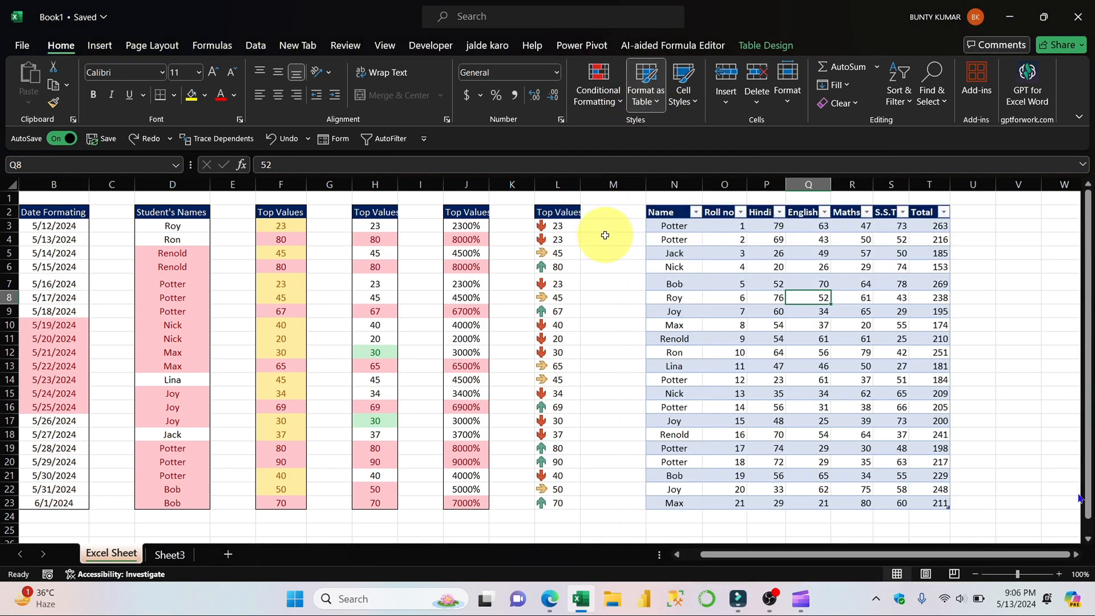
{"action": "left_click", "coordinate": [682, 97]}
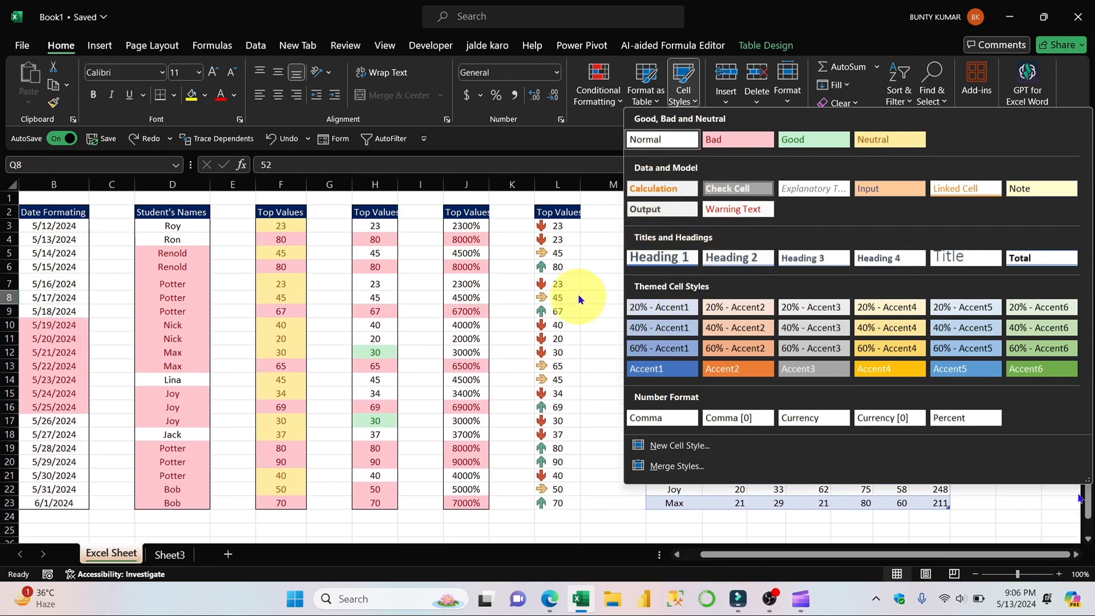
{"action": "left_click", "coordinate": [591, 271]}
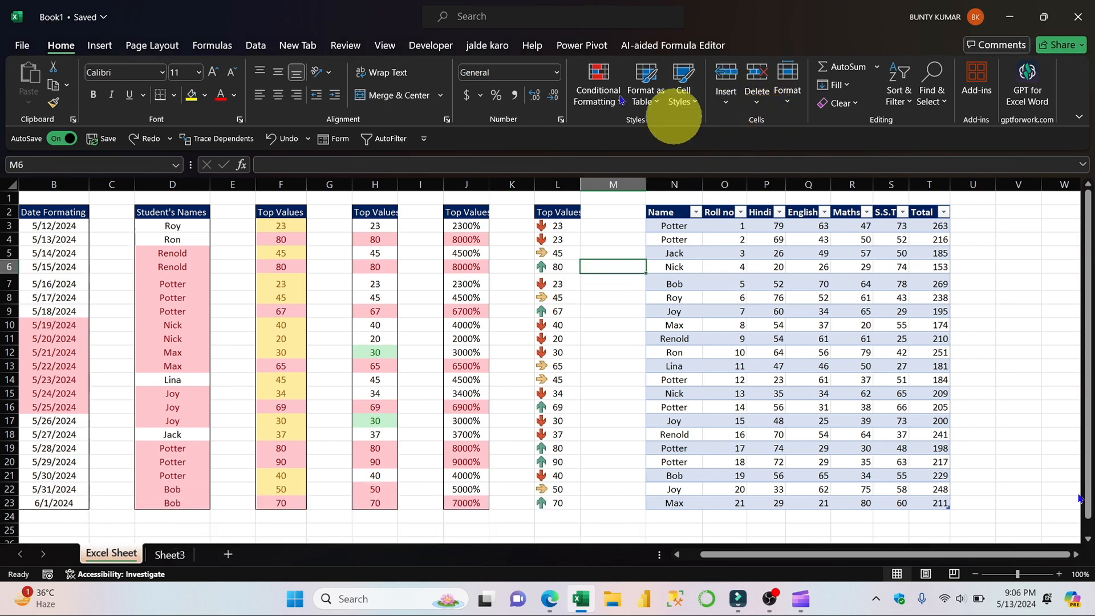
{"action": "left_click", "coordinate": [723, 105]}
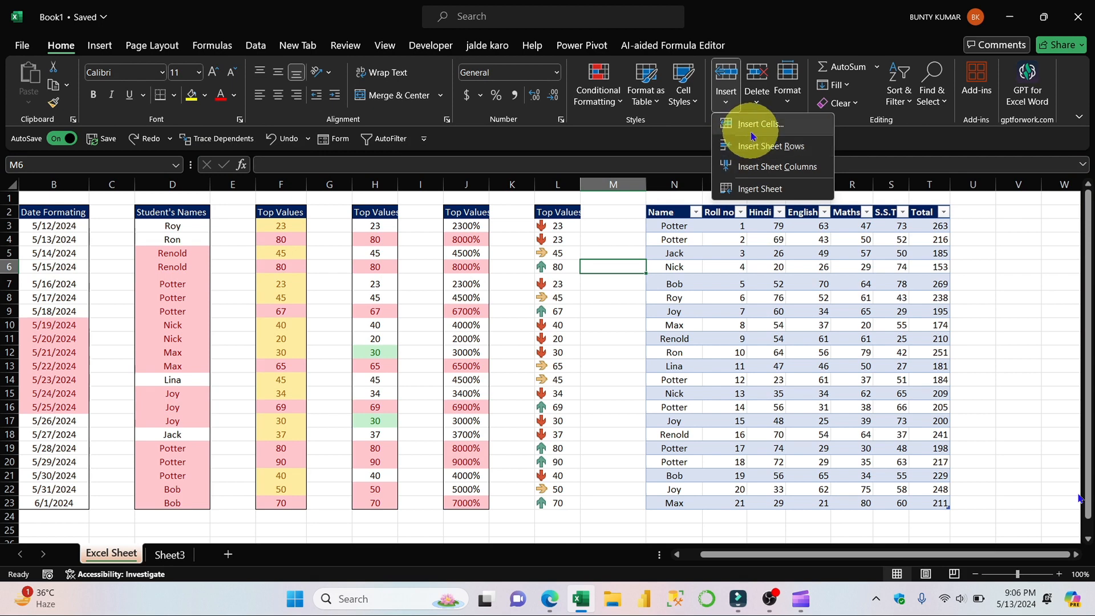
{"action": "left_click", "coordinate": [605, 225]}
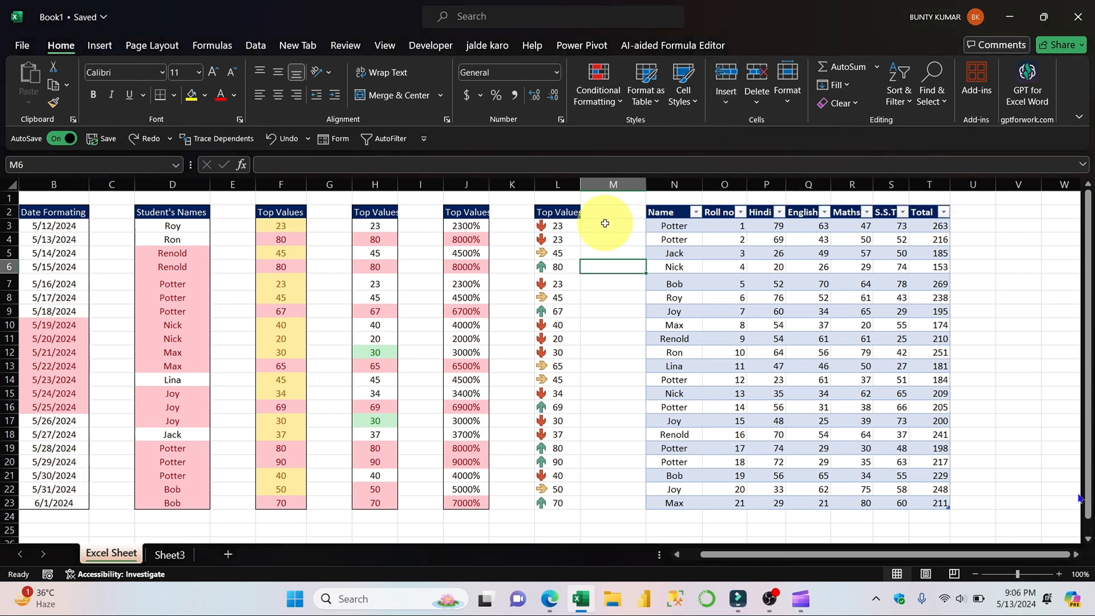
{"action": "left_click", "coordinate": [610, 241]}
{"action": "left_click", "coordinate": [725, 91]}
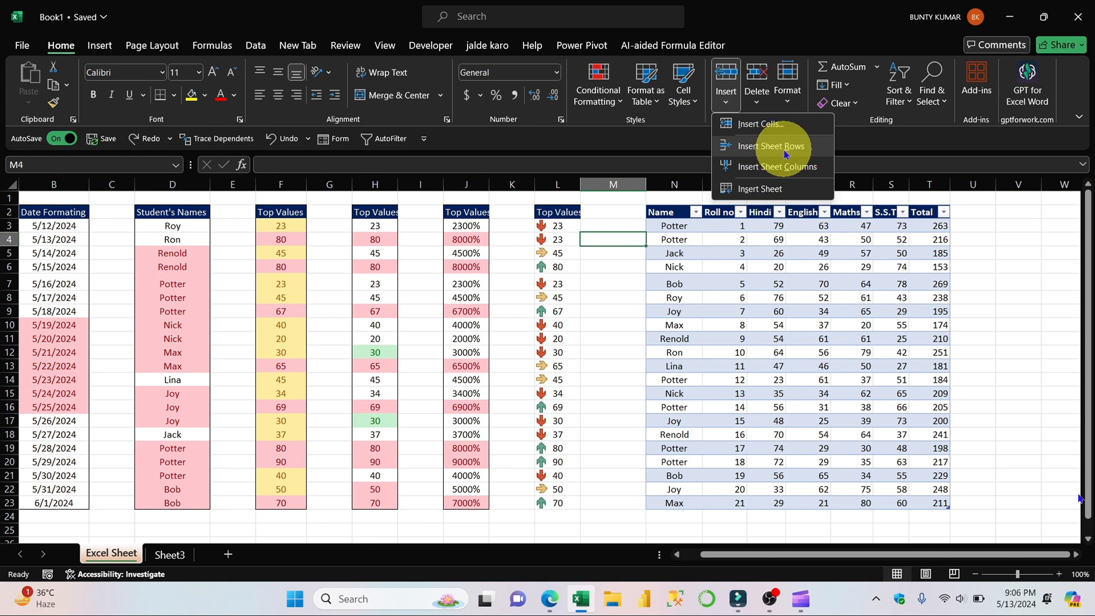
{"action": "left_click", "coordinate": [72, 280]}
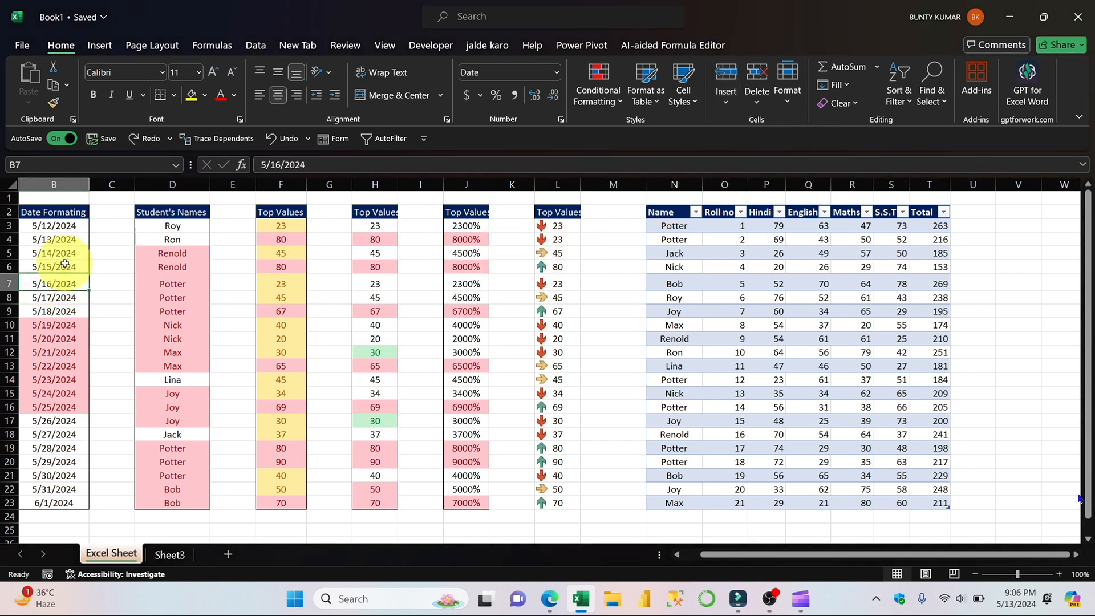
{"action": "left_click", "coordinate": [174, 268]}
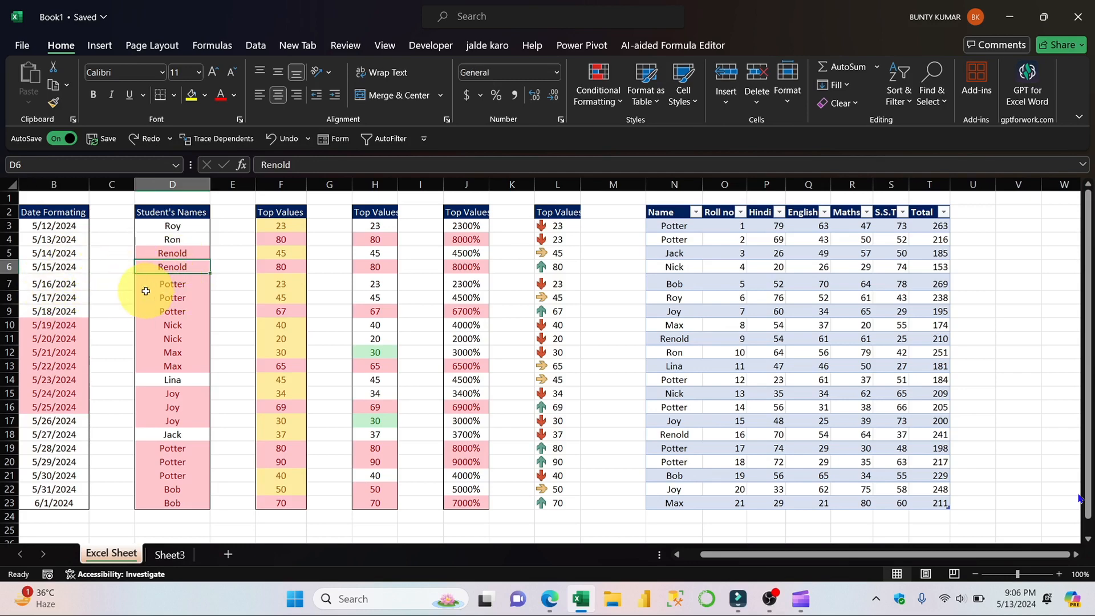
{"action": "left_click", "coordinate": [8, 267]}
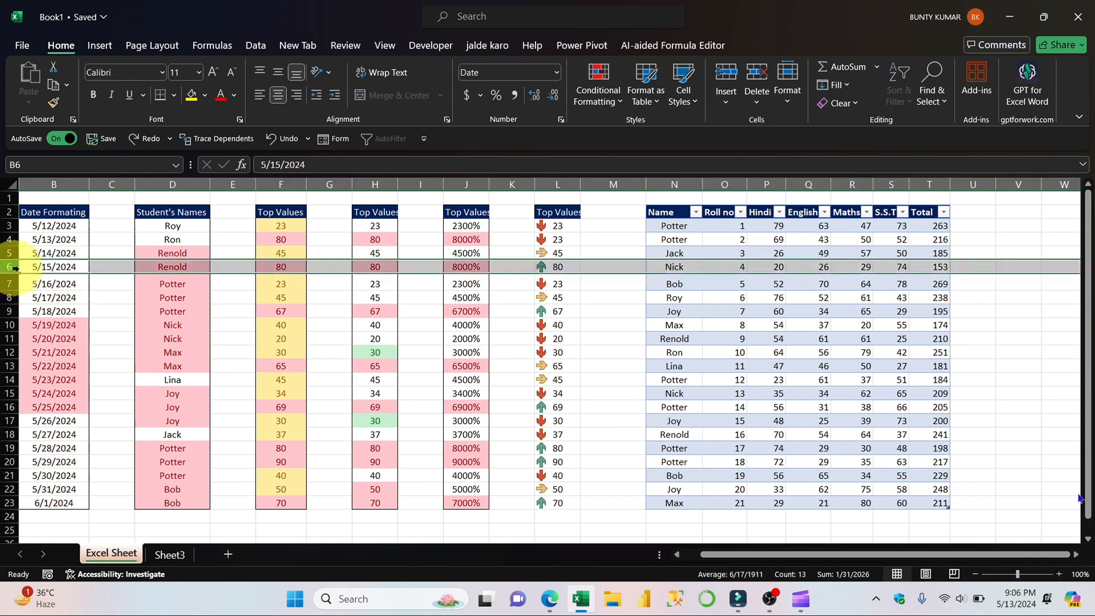
- Insert a blank cell at D5 in the Student's Names column, shifting the existing cells down
{"action": "left_click", "coordinate": [164, 253]}
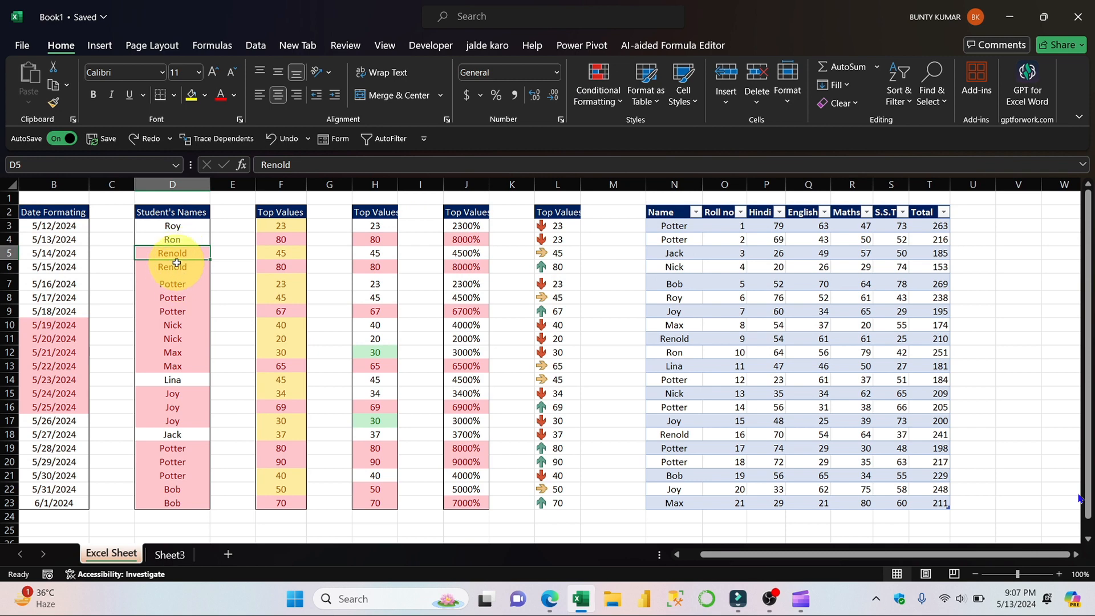
{"action": "left_click", "coordinate": [721, 101]}
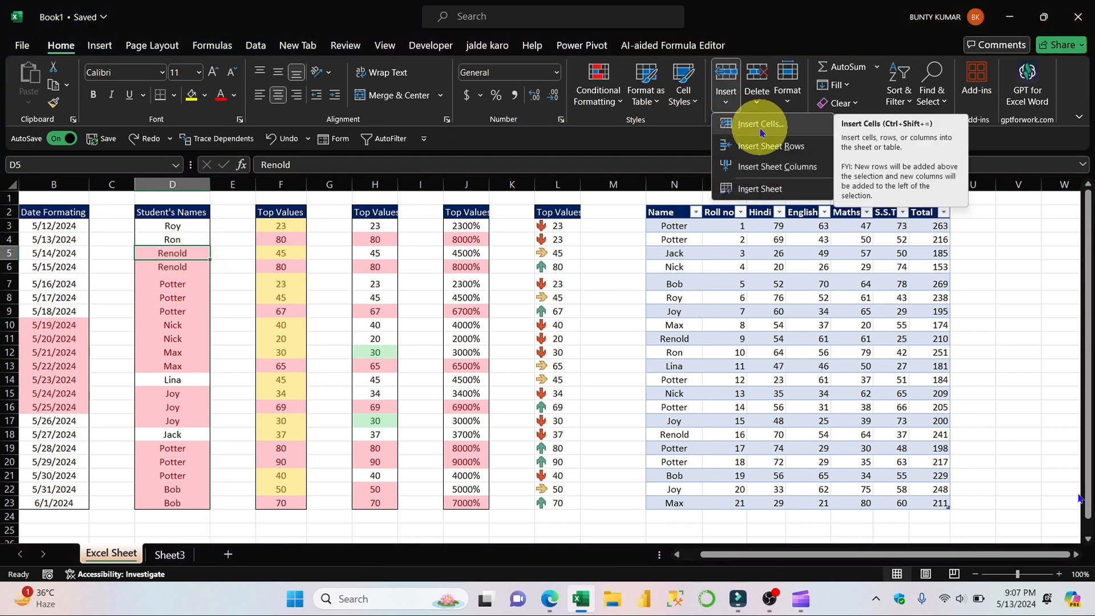
{"action": "left_click", "coordinate": [759, 133]}
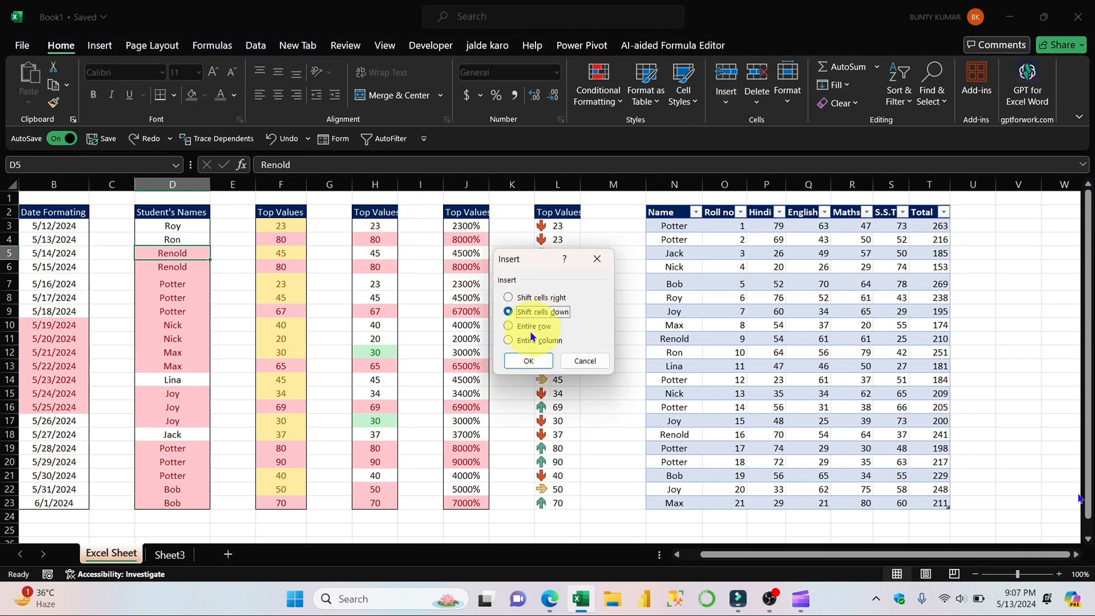
{"action": "left_click", "coordinate": [528, 362]}
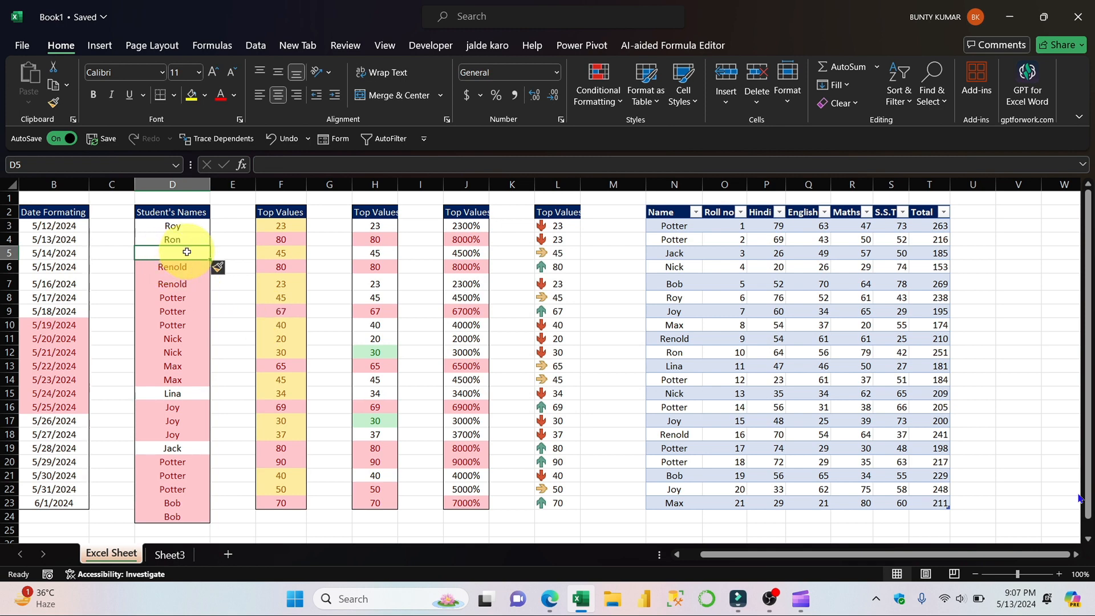
{"action": "type", "text": "renold"}
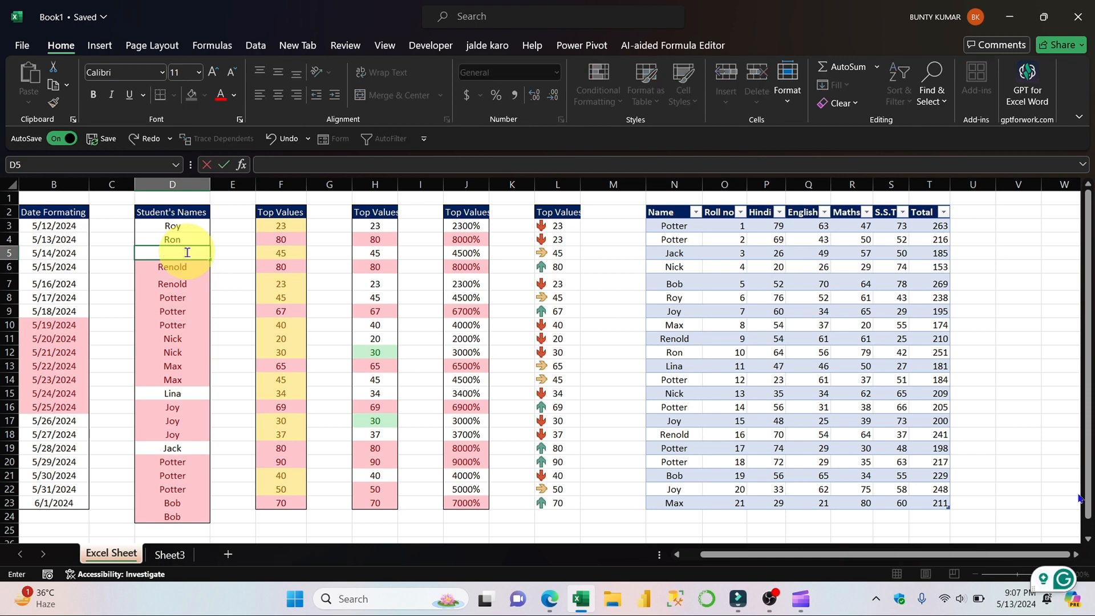
{"action": "left_click", "coordinate": [231, 338]}
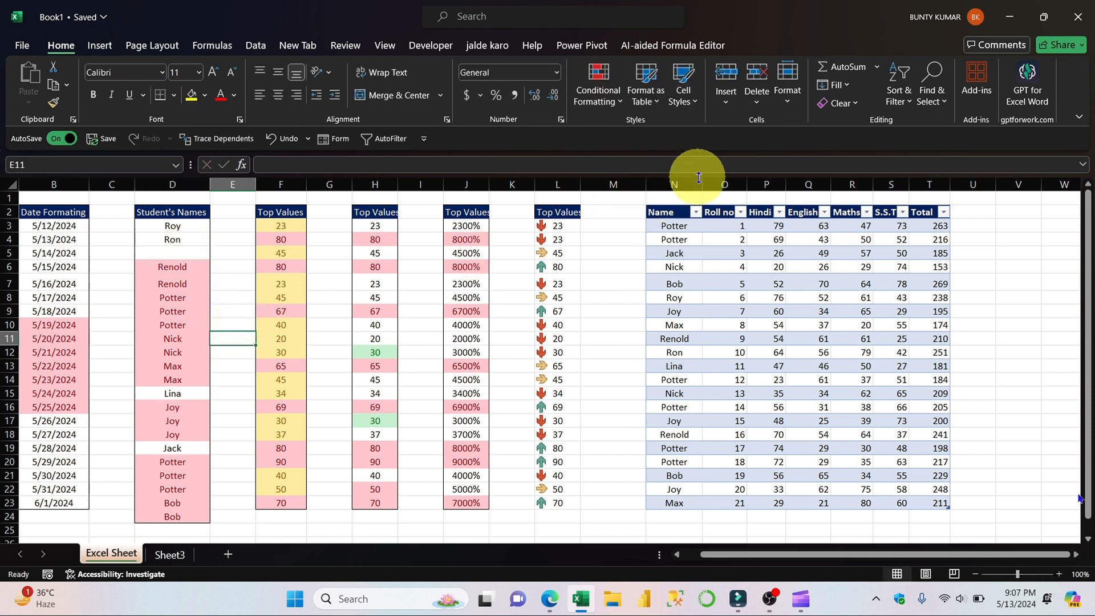
- Delete the blank cell D5 from the Student's Names column
{"action": "left_click", "coordinate": [186, 252]}
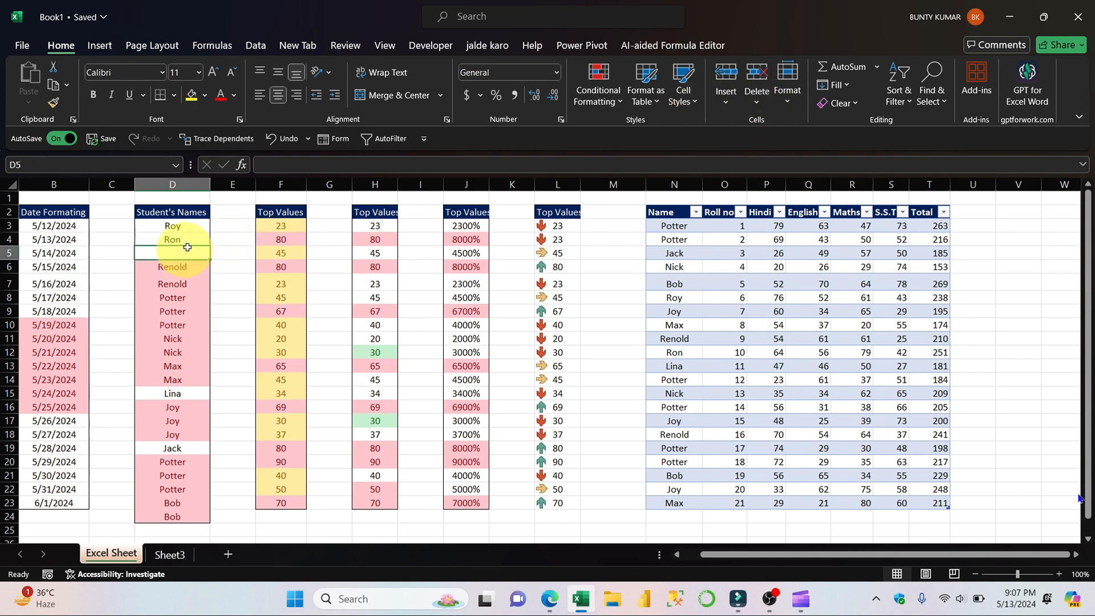
{"action": "left_click", "coordinate": [761, 74]}
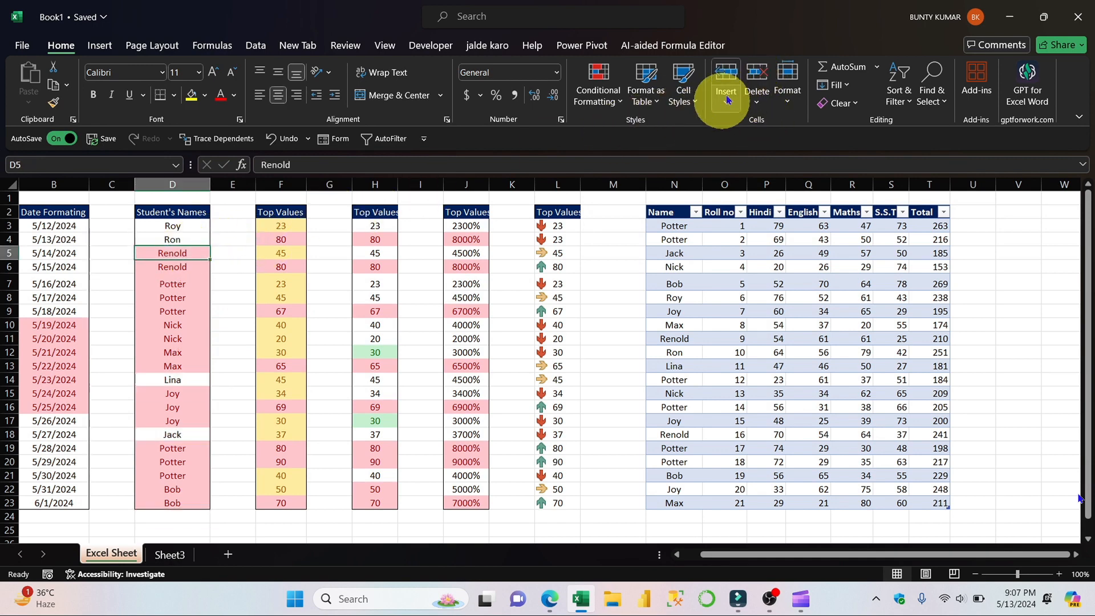
- Insert a blank sheet row above row 6, across all the data on the sheet
{"action": "left_click", "coordinate": [726, 102]}
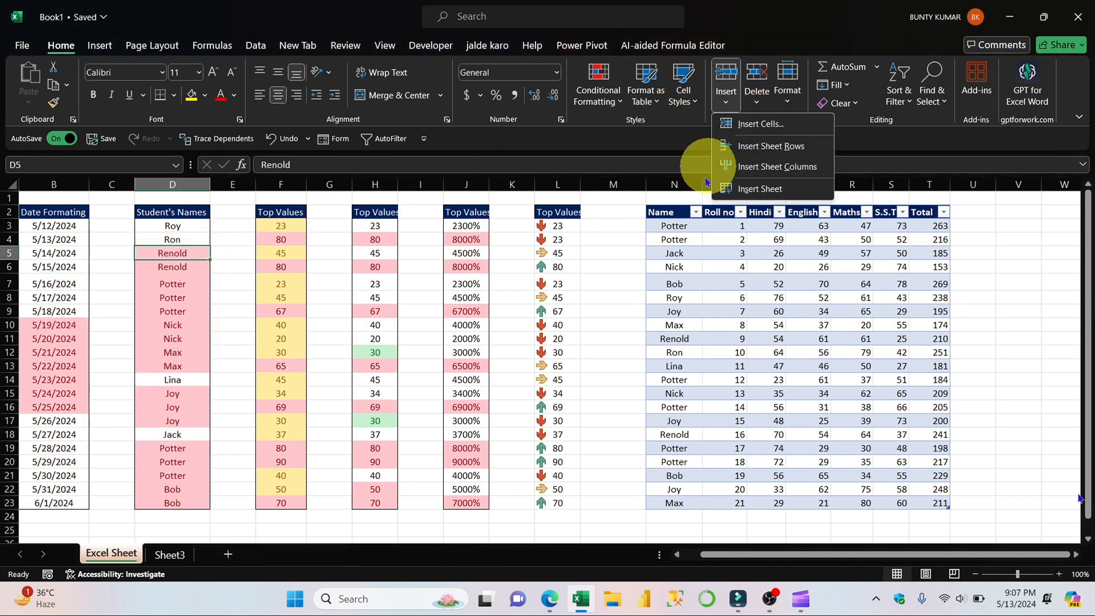
{"action": "left_click", "coordinate": [9, 263]}
{"action": "left_click", "coordinate": [7, 266]}
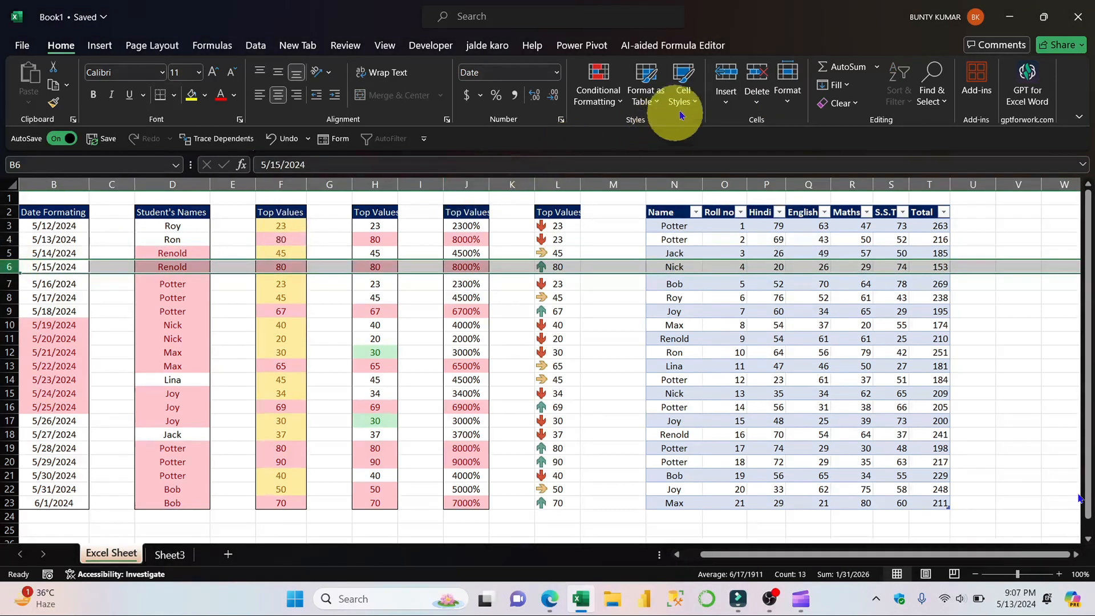
{"action": "left_click", "coordinate": [726, 97]}
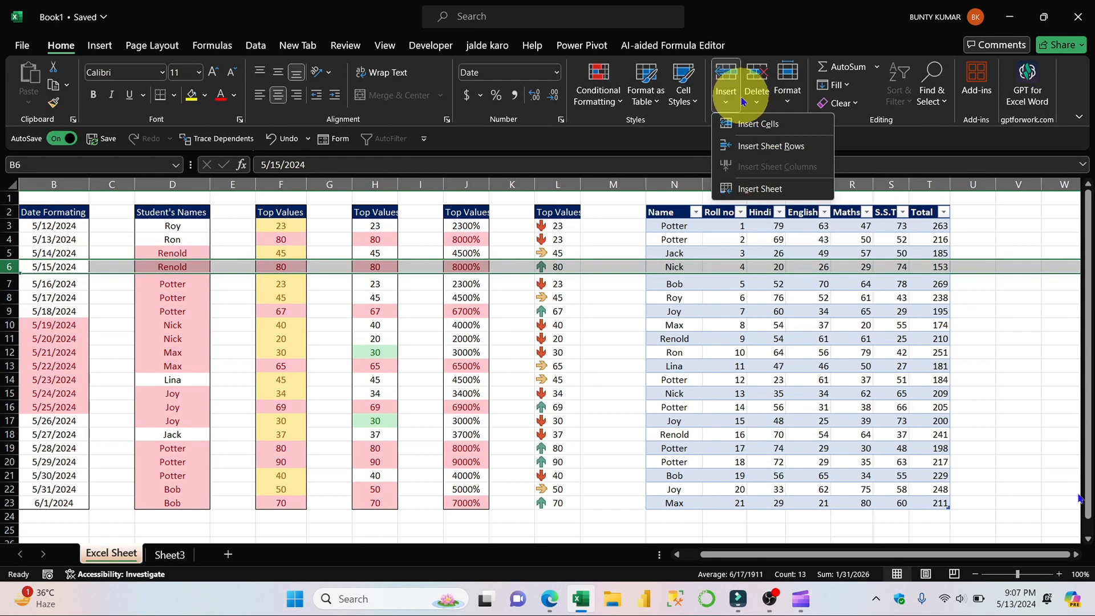
{"action": "left_click", "coordinate": [770, 149]}
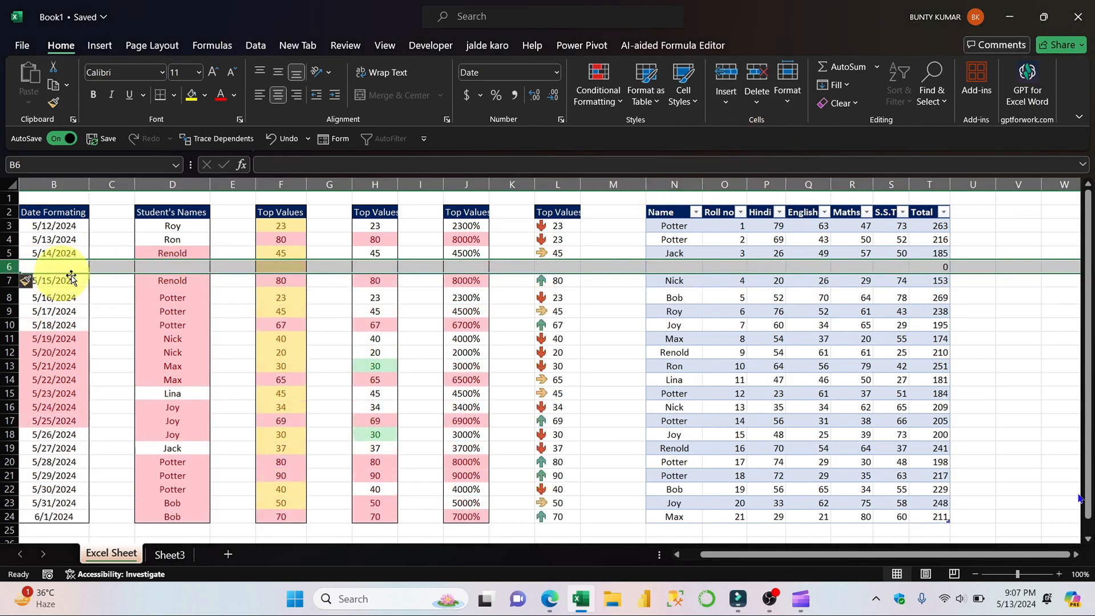
- Delete the blank sheet row 6
{"action": "left_click", "coordinate": [415, 295]}
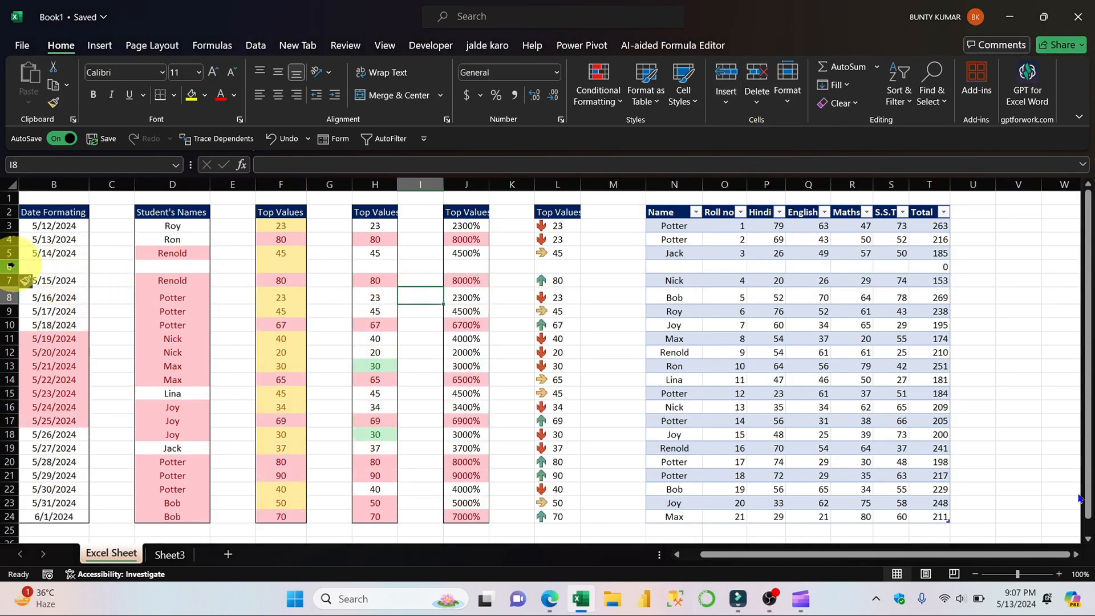
{"action": "left_click", "coordinate": [10, 266]}
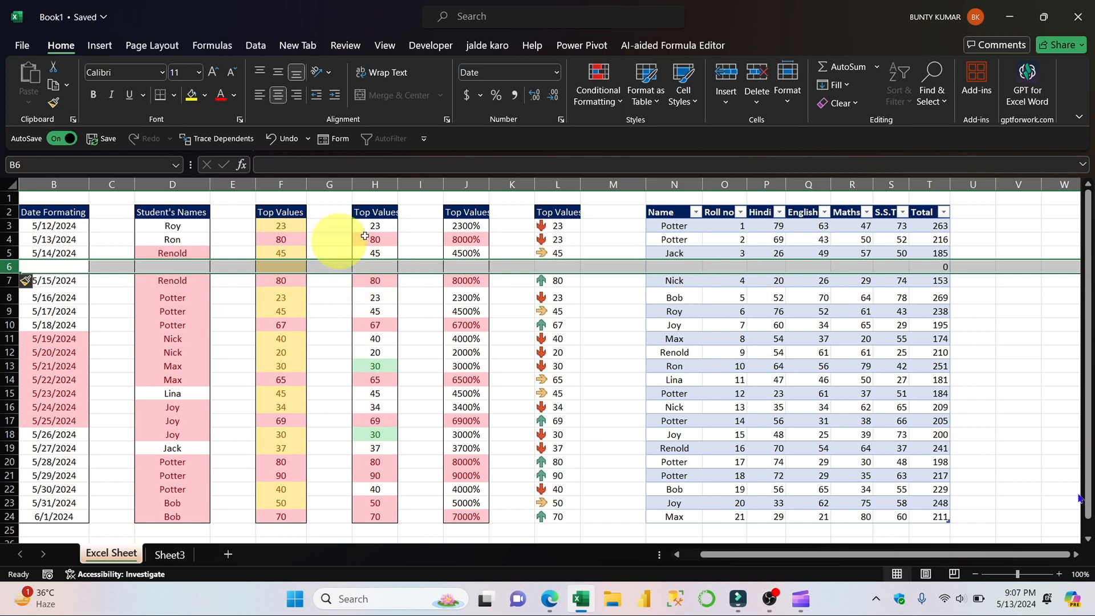
{"action": "left_click", "coordinate": [758, 73]}
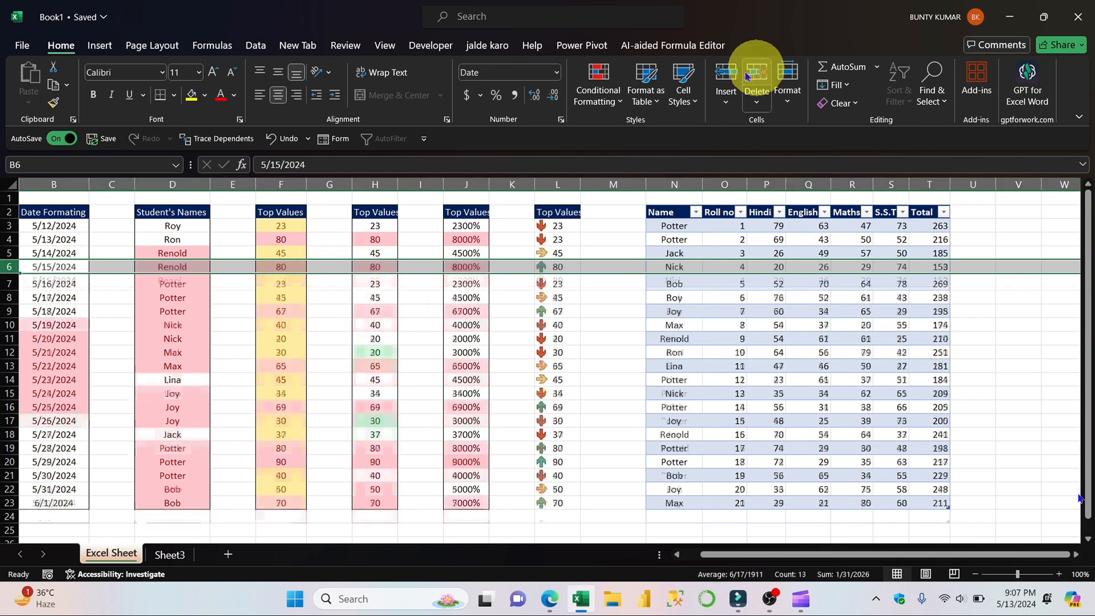
- Insert a blank sheet column before the Roll no column of the student marks table
{"action": "left_click", "coordinate": [726, 101]}
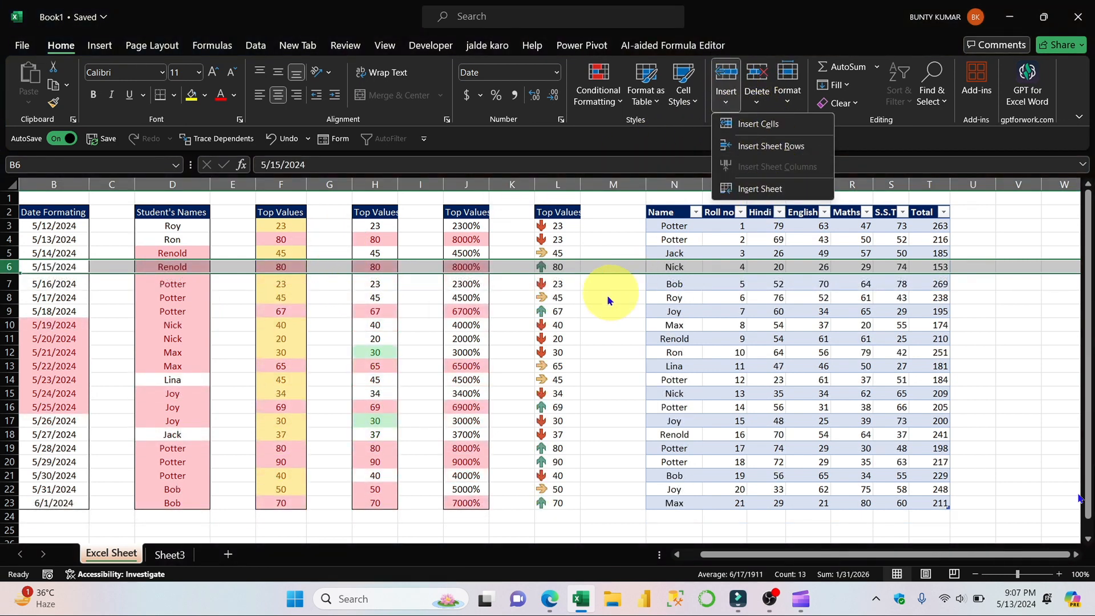
{"action": "left_click", "coordinate": [623, 228]}
{"action": "left_click", "coordinate": [623, 184]}
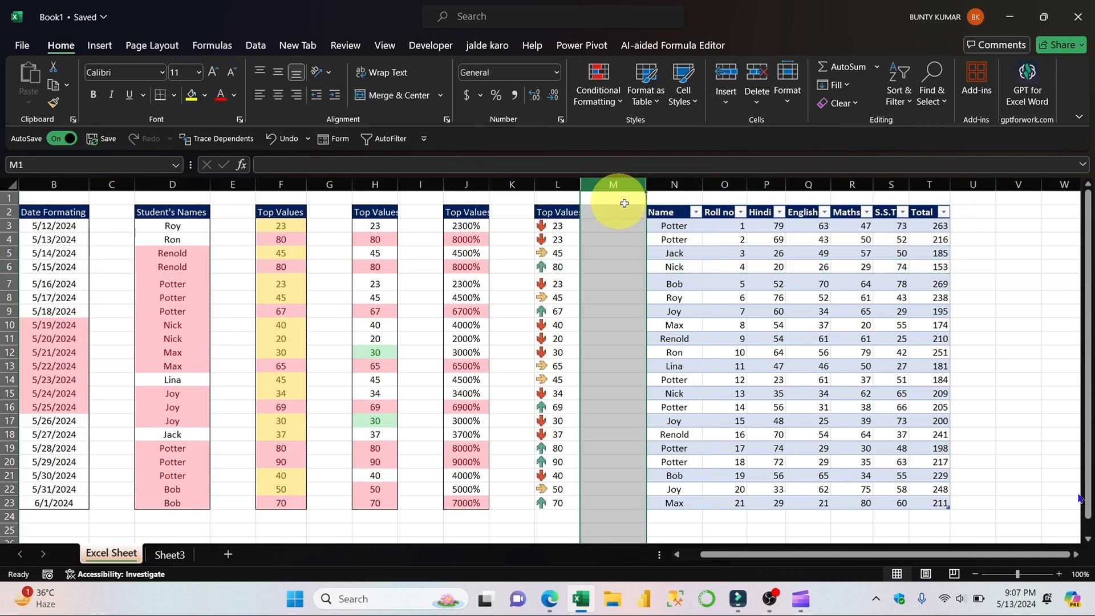
{"action": "left_click", "coordinate": [724, 184]}
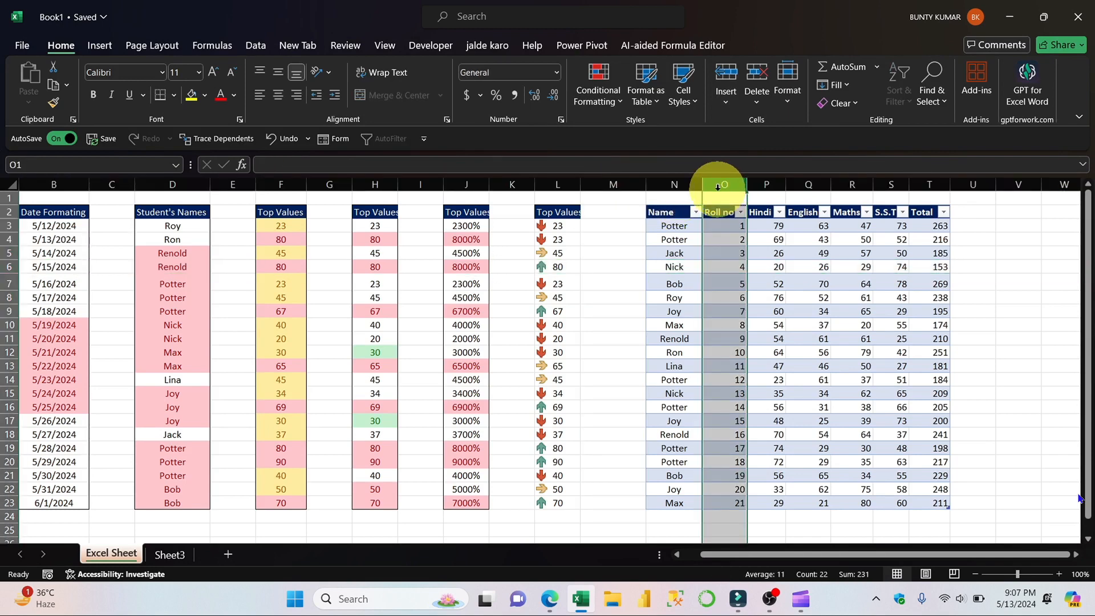
{"action": "left_click", "coordinate": [726, 96]}
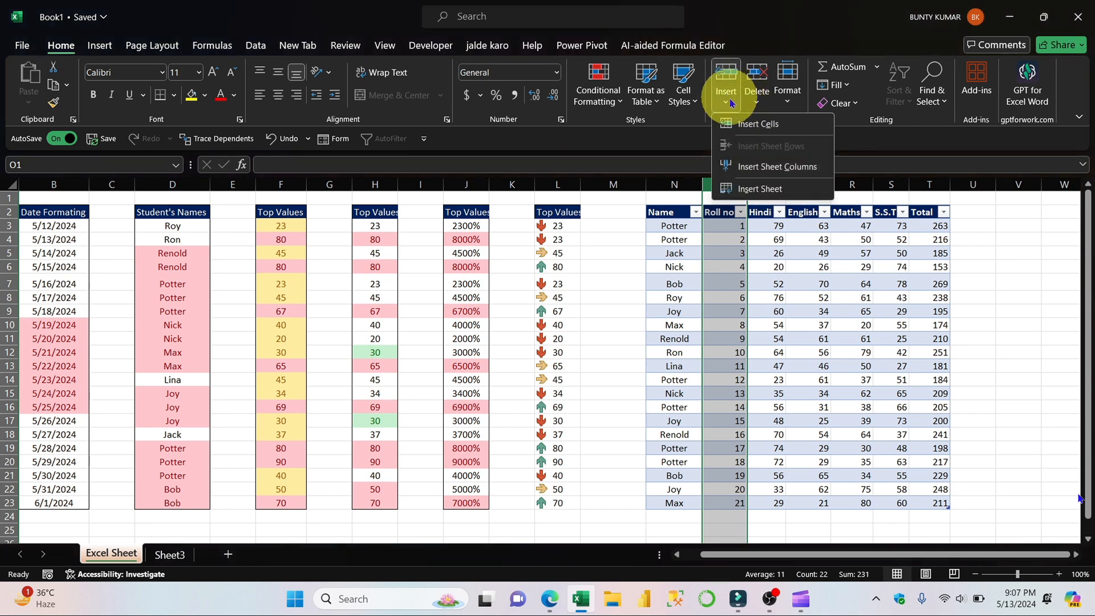
{"action": "left_click", "coordinate": [780, 167]}
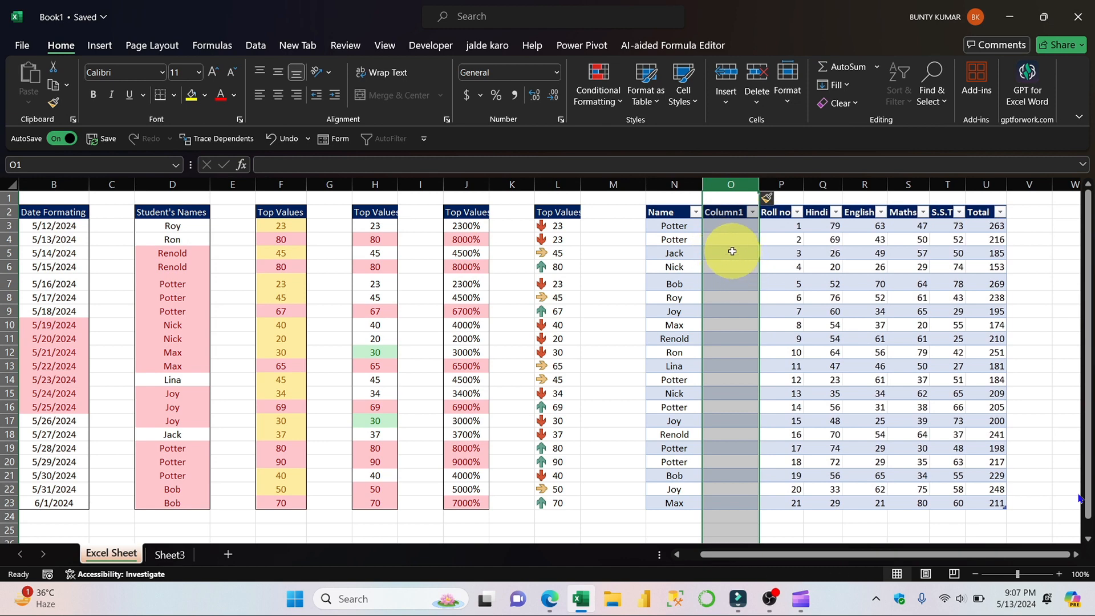
- Delete the blank column O from the student marks table
{"action": "left_click", "coordinate": [726, 255]}
{"action": "left_click", "coordinate": [730, 184]}
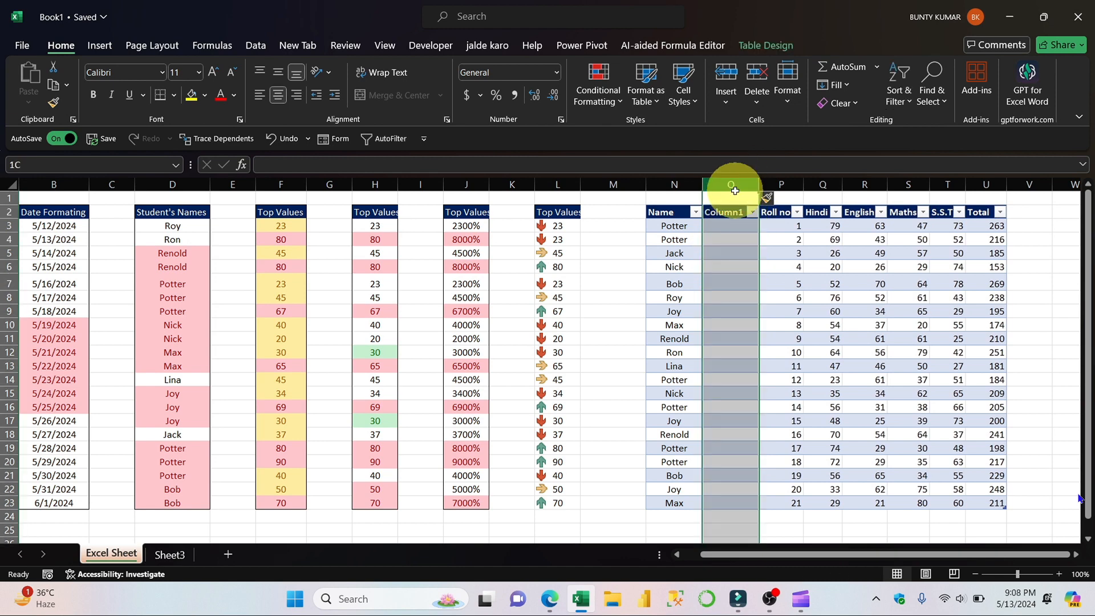
{"action": "left_click", "coordinate": [756, 78]}
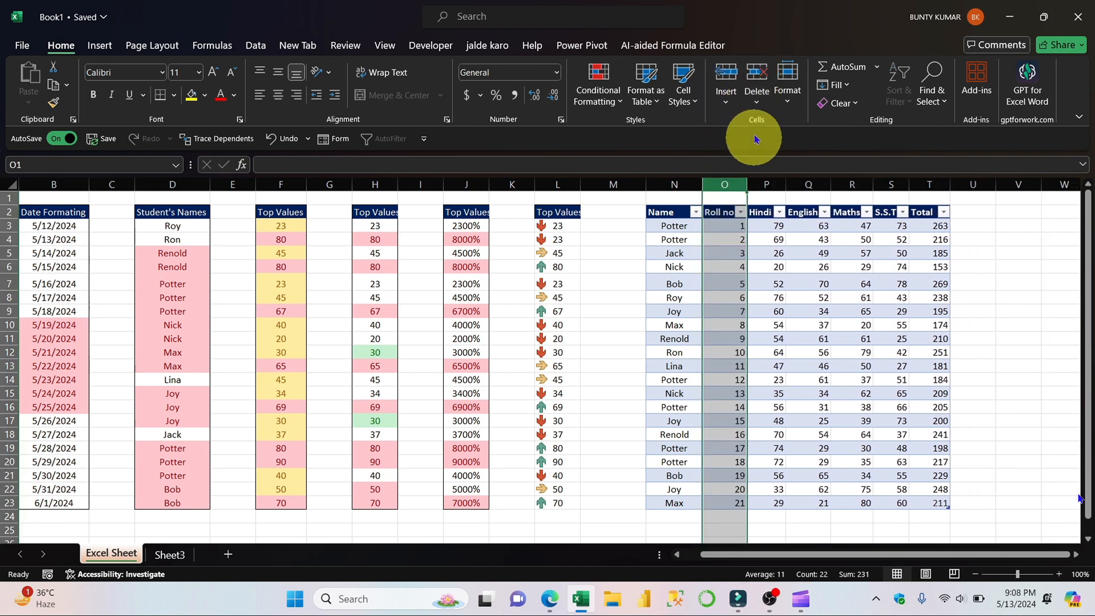
- Insert a blank column before Roll no once more and delete it again
{"action": "left_click", "coordinate": [725, 86]}
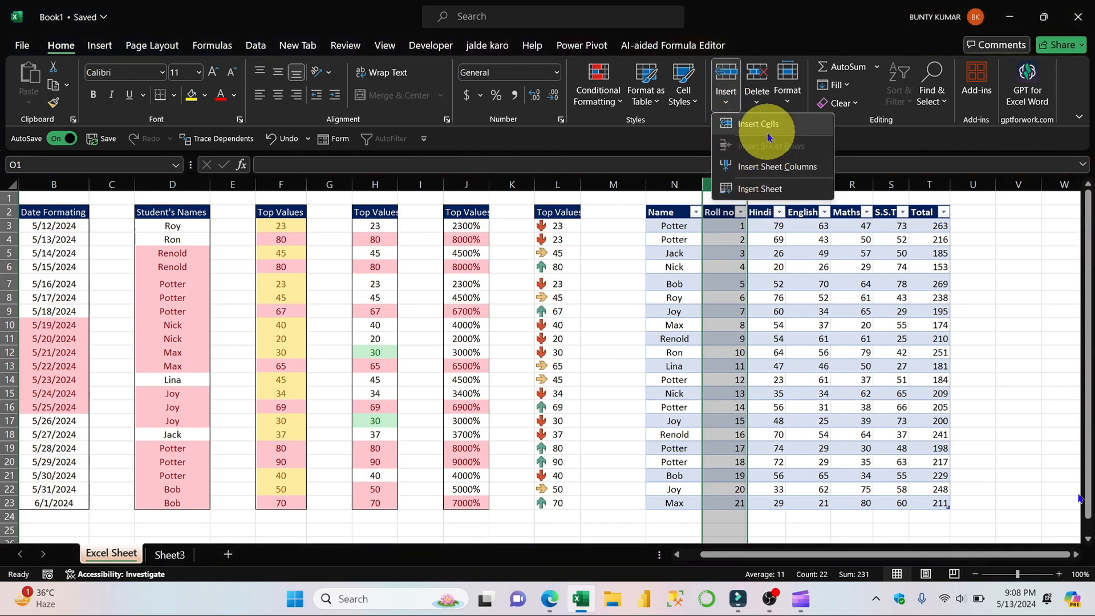
{"action": "left_click", "coordinate": [757, 94]}
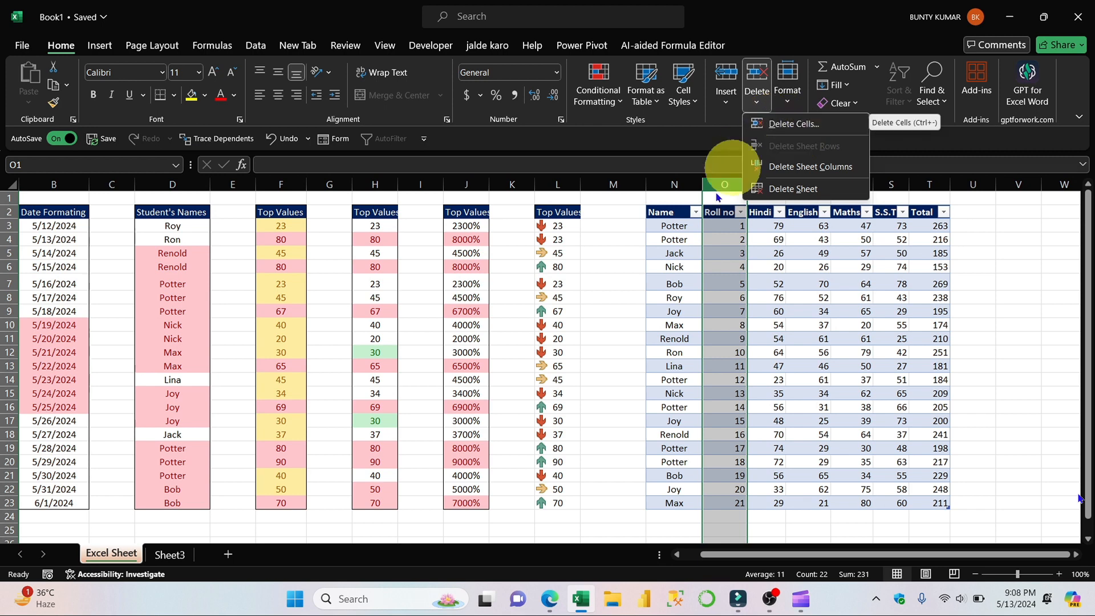
{"action": "left_click", "coordinate": [783, 265]}
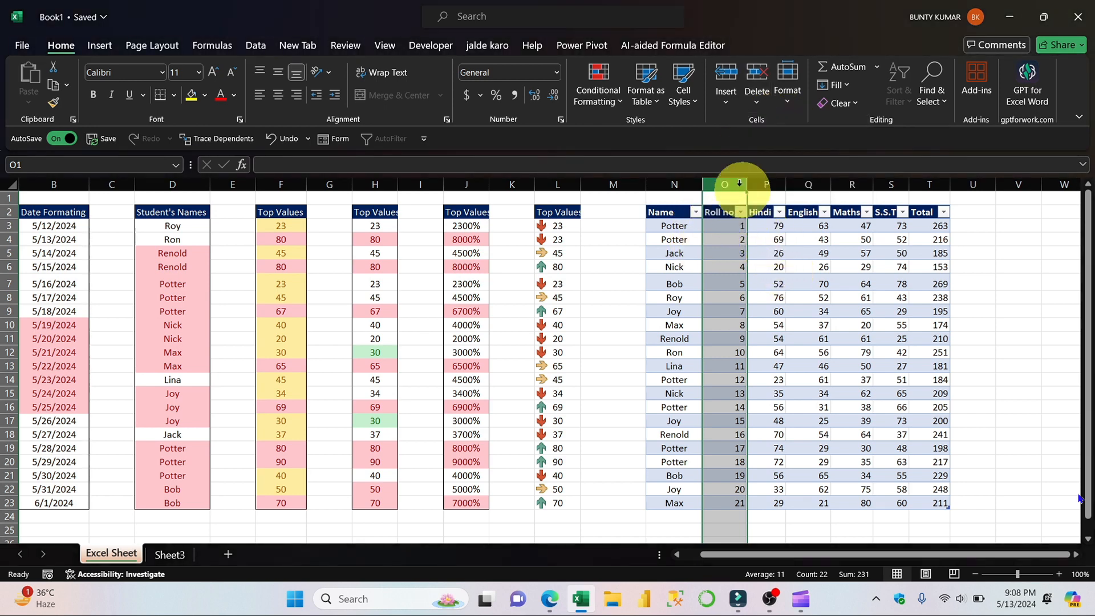
{"action": "left_click", "coordinate": [725, 72]}
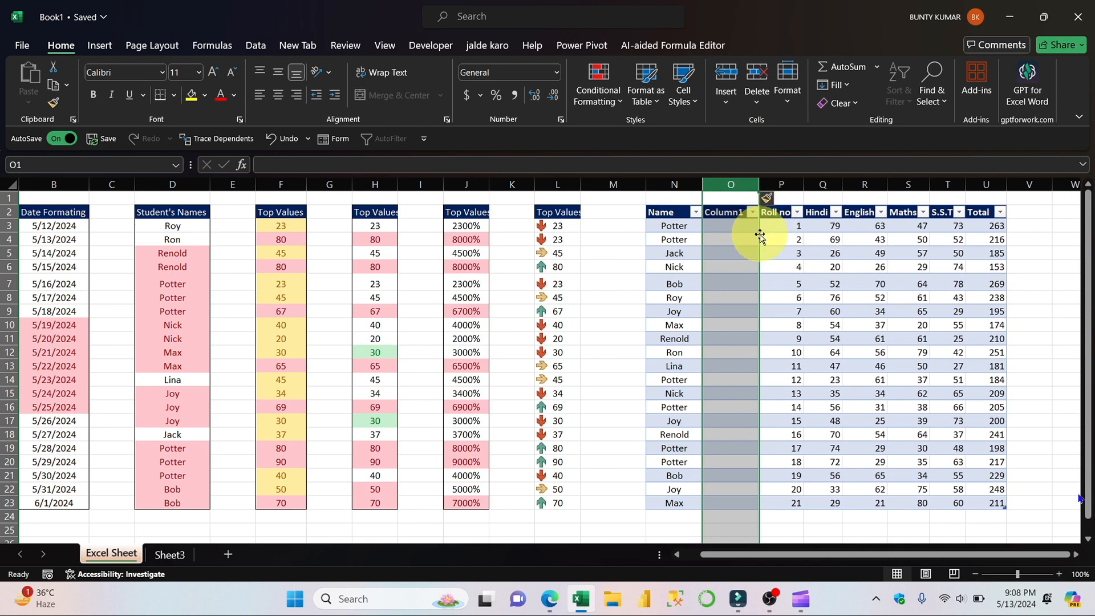
{"action": "left_click", "coordinate": [755, 101]}
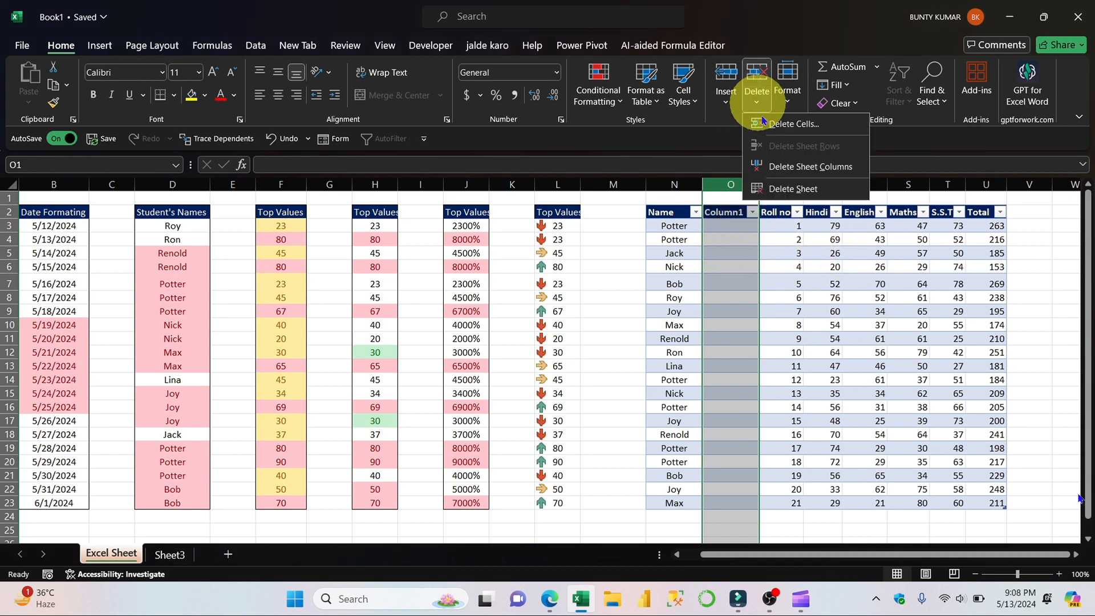
{"action": "left_click", "coordinate": [794, 130]}
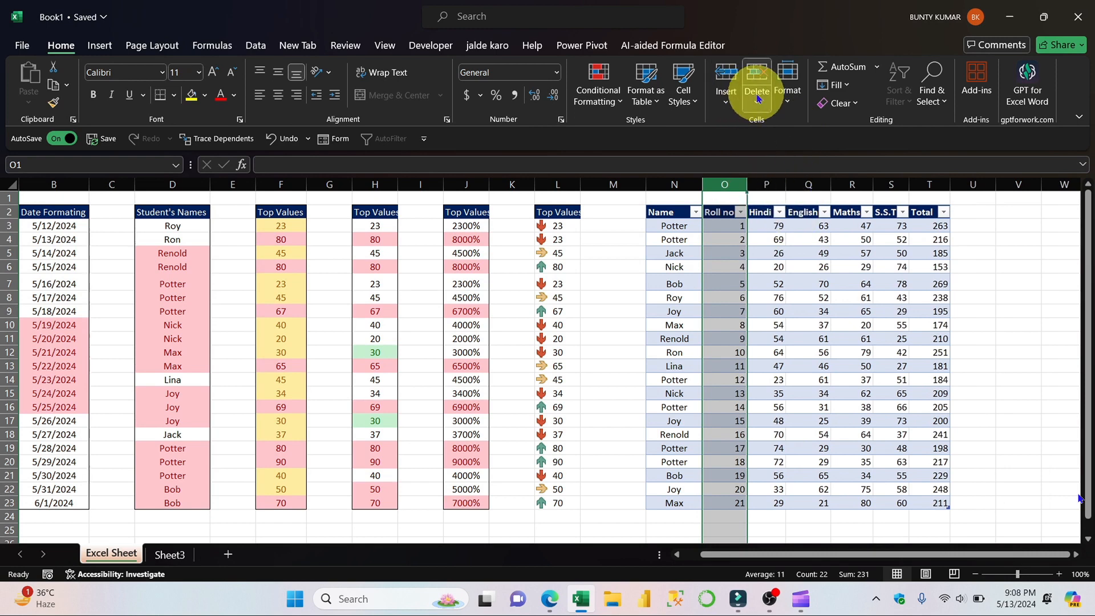
{"action": "left_click", "coordinate": [758, 98]}
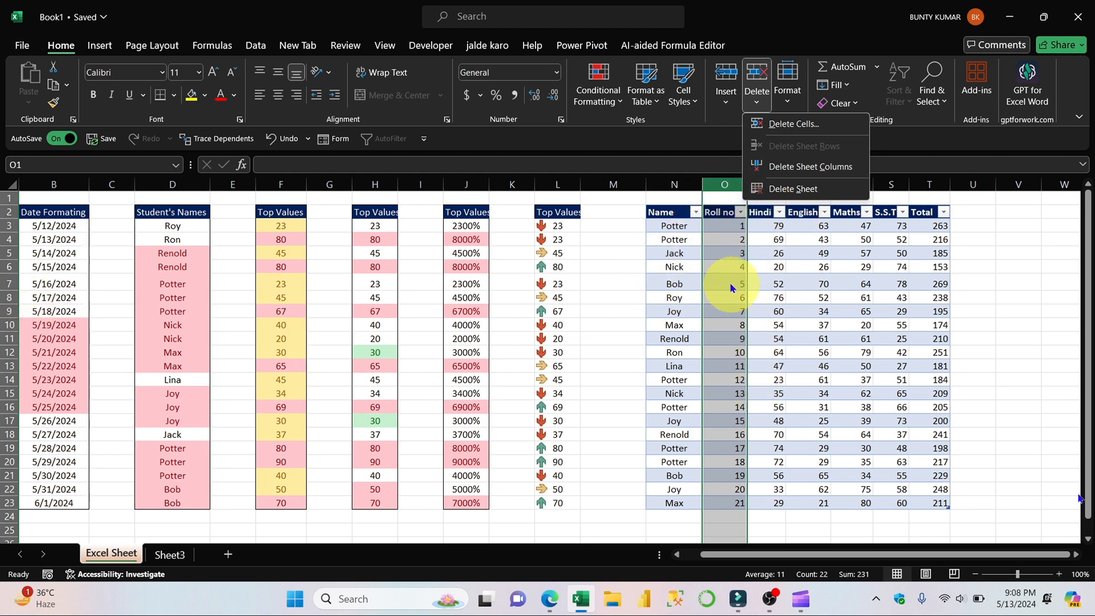
{"action": "left_click", "coordinate": [672, 281]}
{"action": "left_click", "coordinate": [613, 297]}
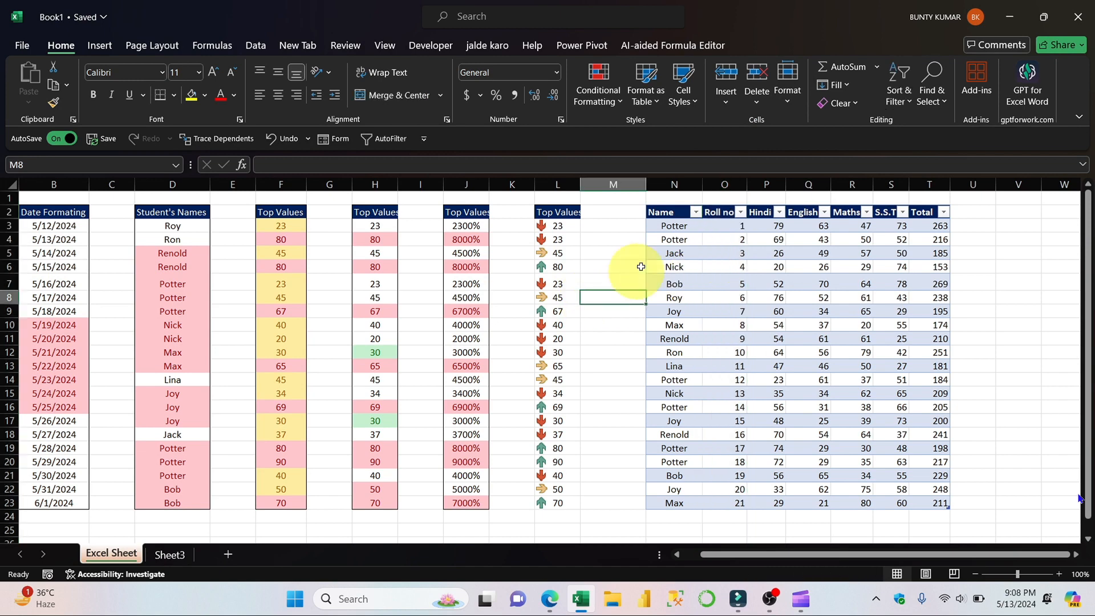
{"action": "left_click", "coordinate": [790, 102]}
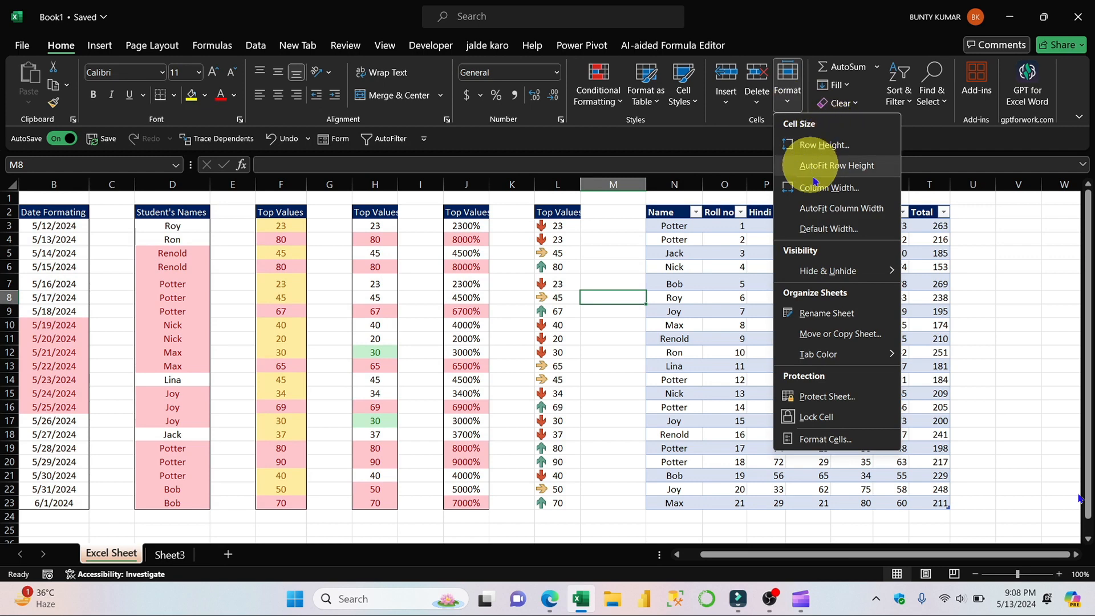
{"action": "left_click", "coordinate": [612, 184]}
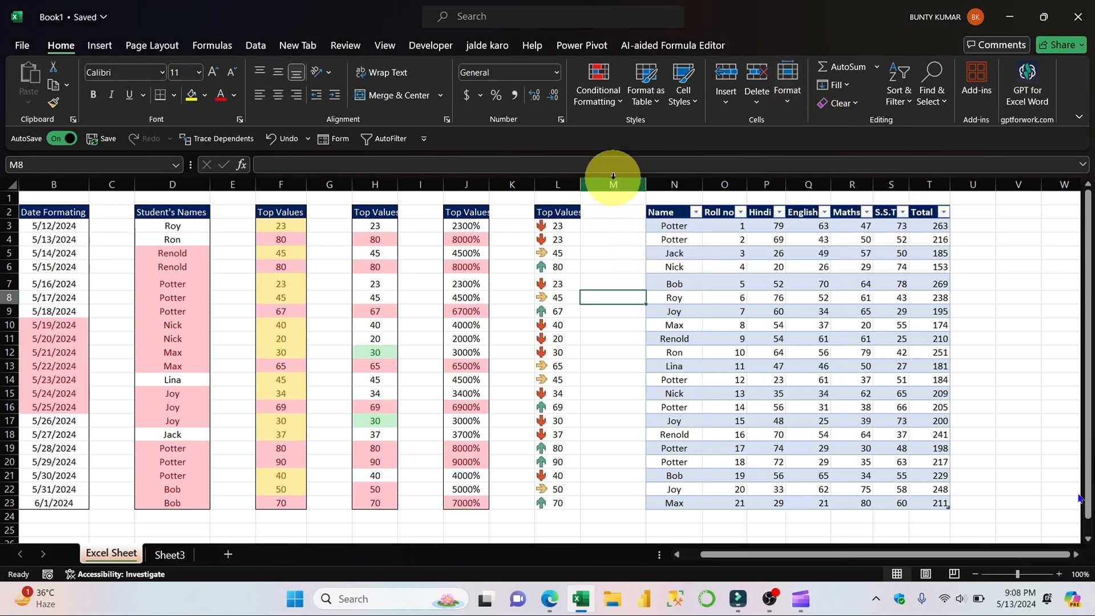
{"action": "left_click", "coordinate": [612, 184]}
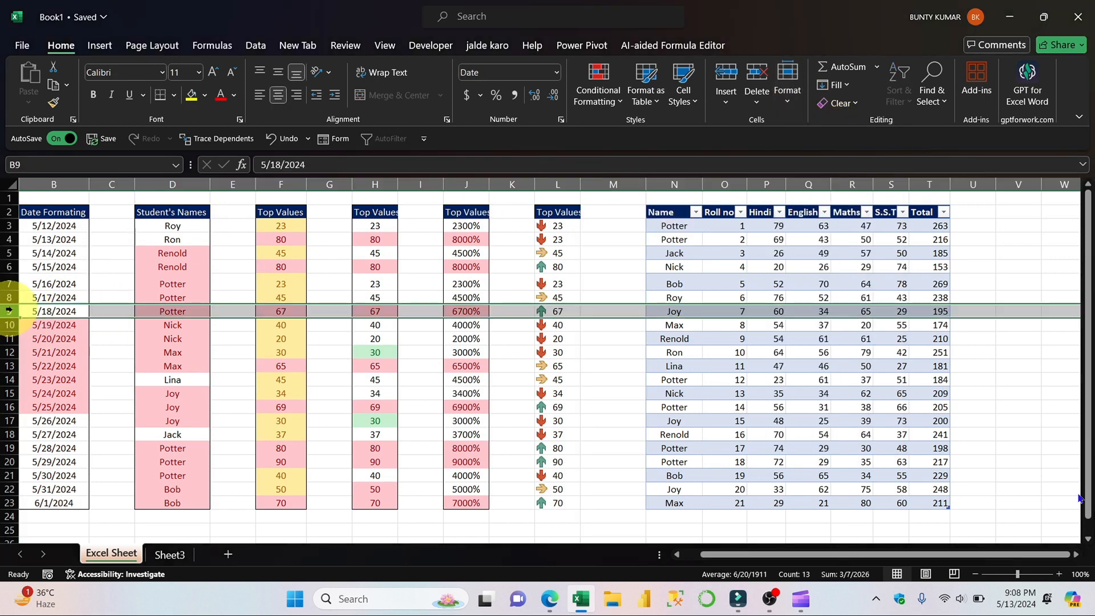
- Set a slightly taller custom row height for sheet row 9
{"action": "left_click", "coordinate": [9, 311]}
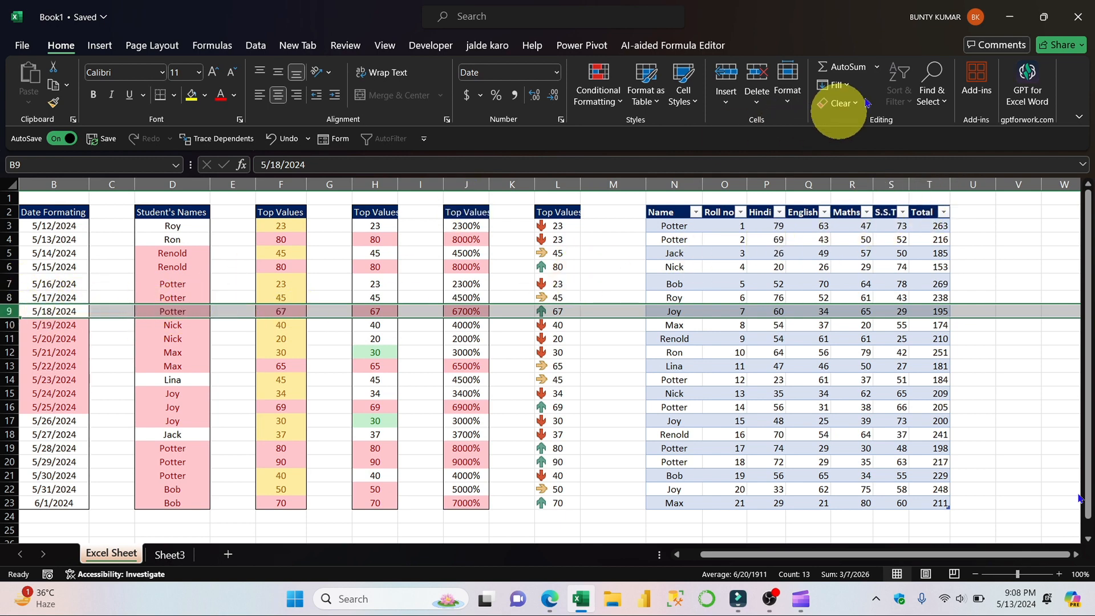
{"action": "left_click", "coordinate": [790, 89]}
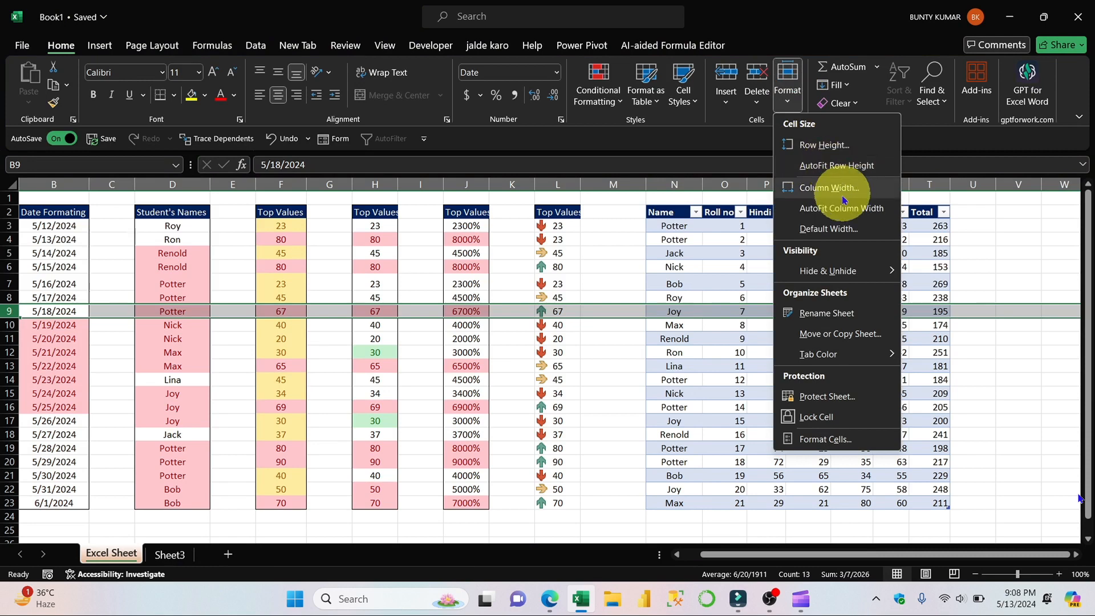
{"action": "left_click", "coordinate": [832, 147]}
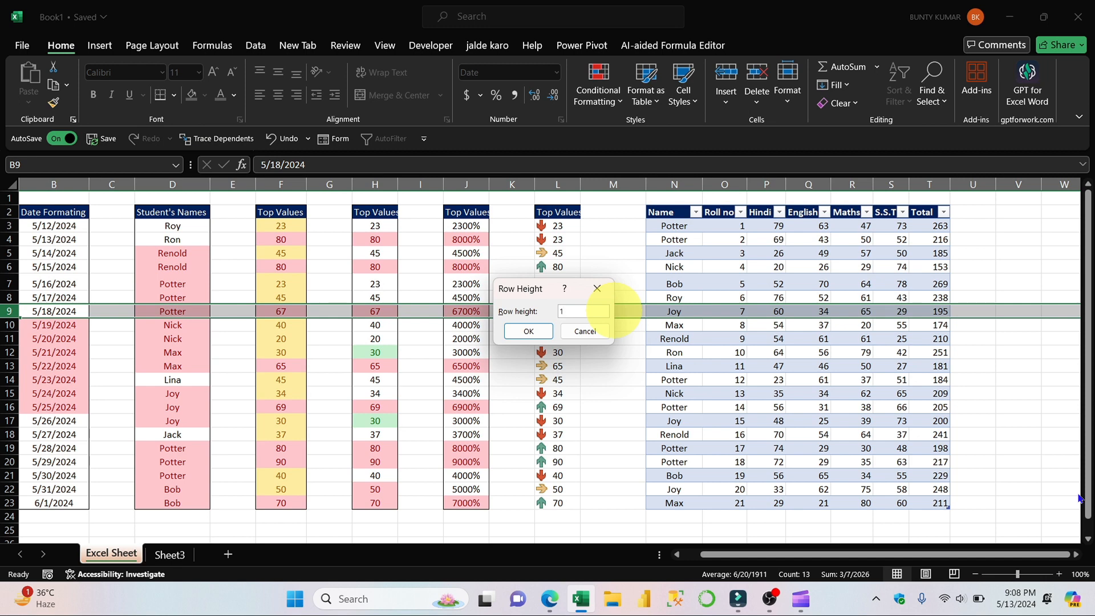
{"action": "left_click", "coordinate": [528, 332]}
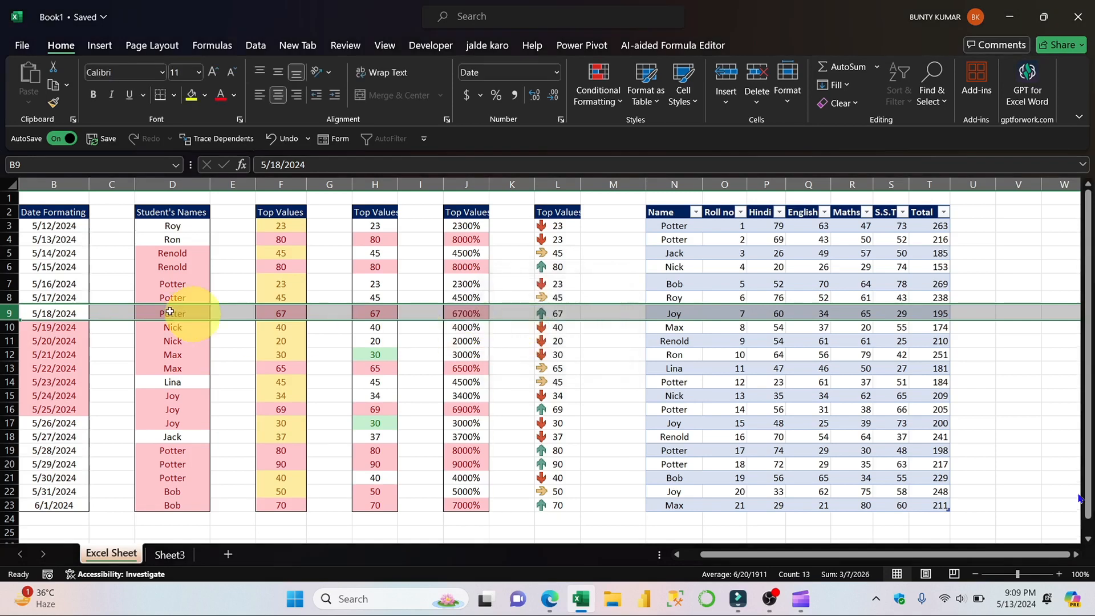
{"action": "left_click", "coordinate": [7, 312]}
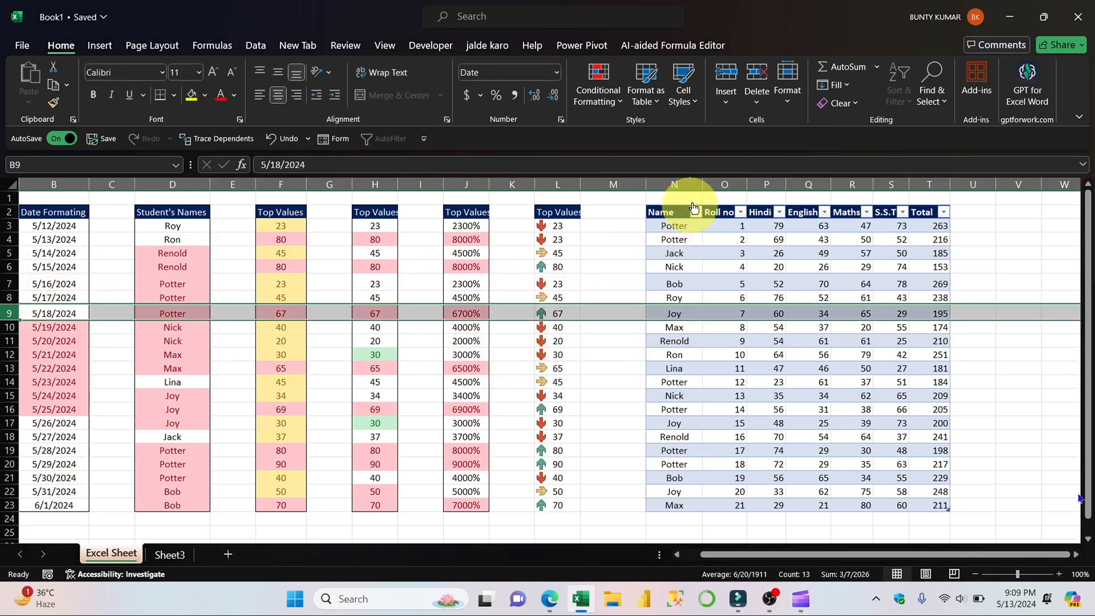
- Set the width of the Roll no column in the student marks table to 14
{"action": "left_click", "coordinate": [723, 185]}
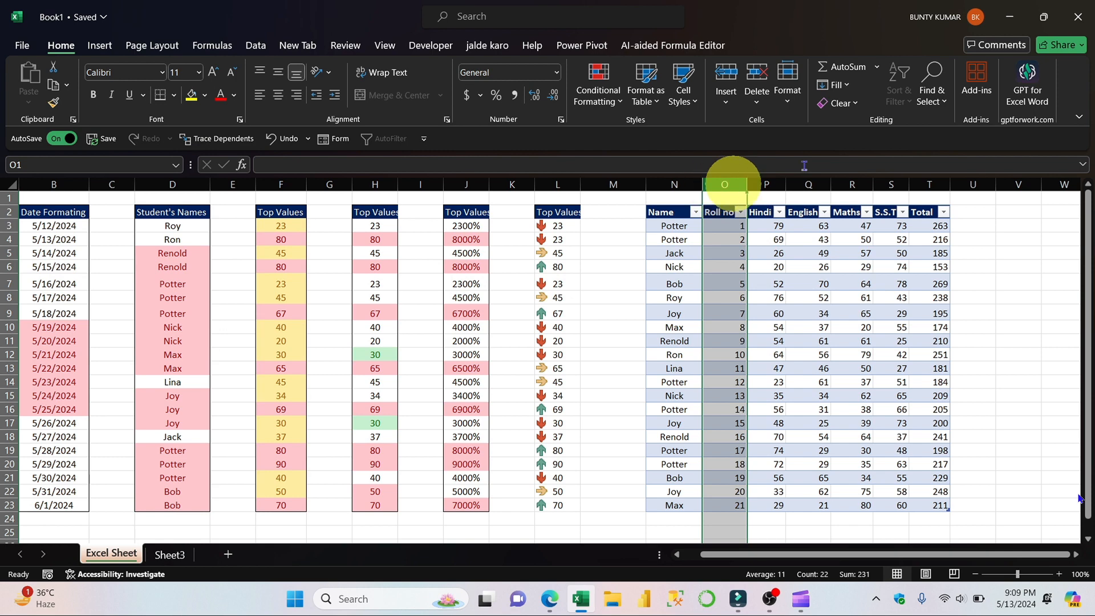
{"action": "left_click", "coordinate": [788, 85]}
{"action": "left_click", "coordinate": [834, 188]}
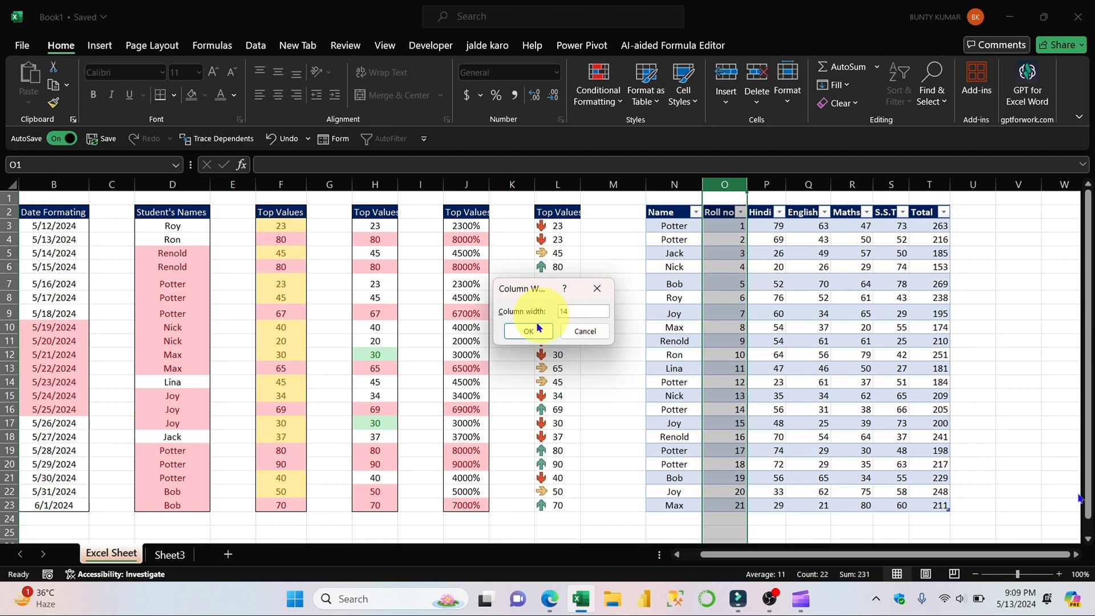
{"action": "type", "text": "14"}
{"action": "left_click", "coordinate": [528, 333]}
{"action": "left_click", "coordinate": [758, 282]}
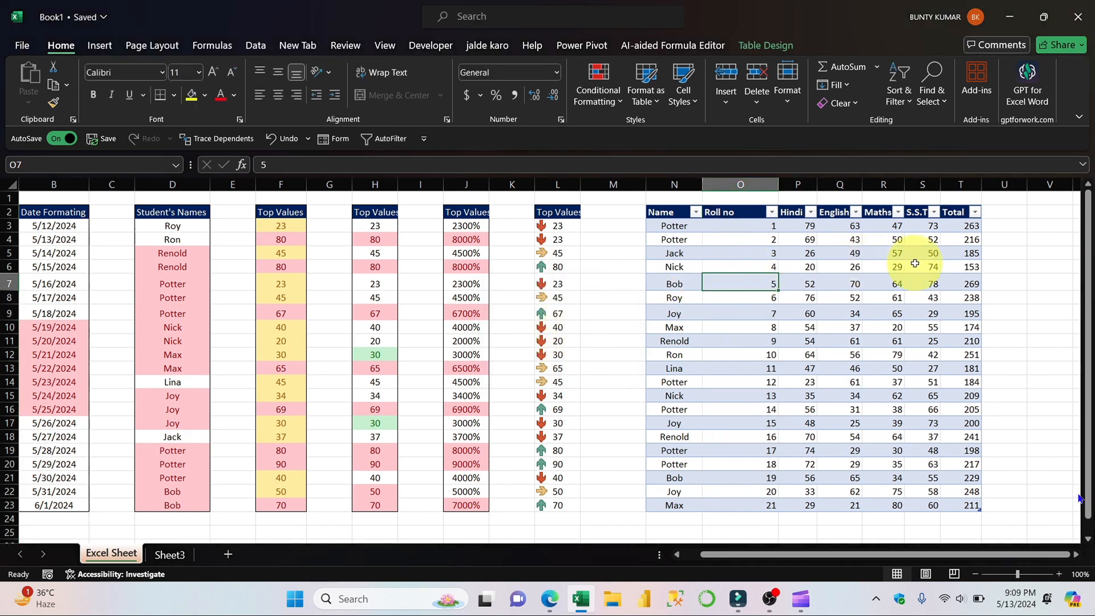
{"action": "left_click", "coordinate": [720, 238]}
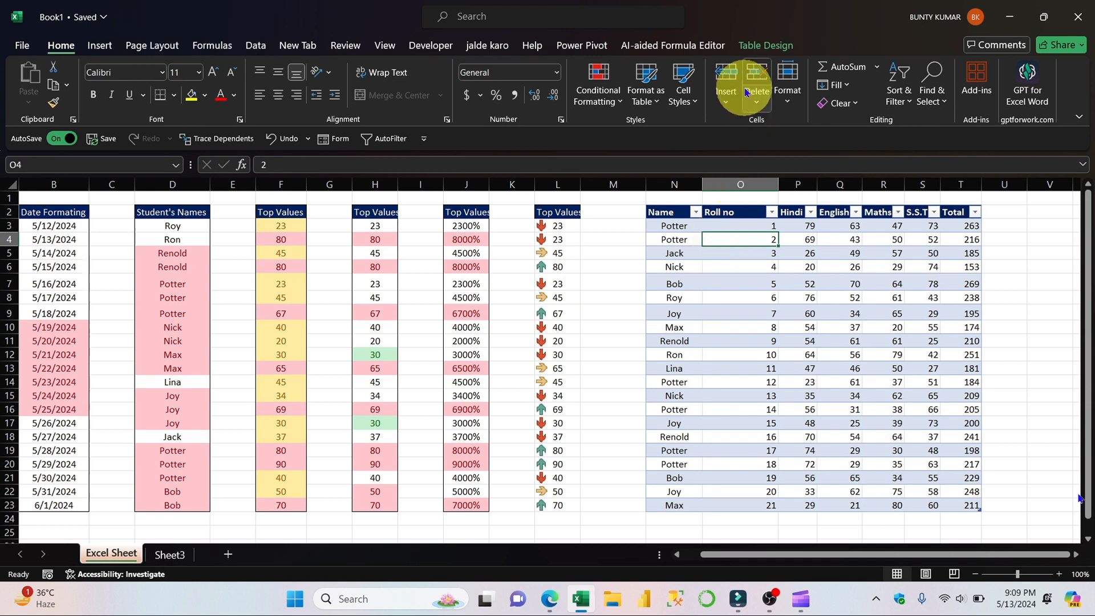
- Manually narrow the Roll no and Total columns of the student marks table until their headers are cut off
{"action": "left_click", "coordinate": [674, 226]}
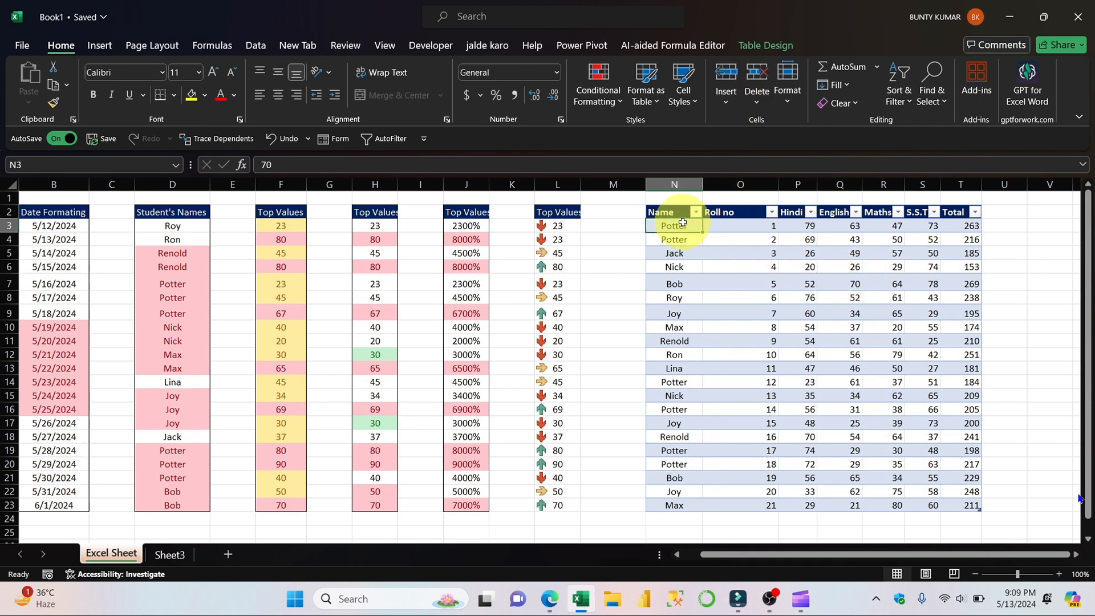
{"action": "left_click", "coordinate": [788, 98]}
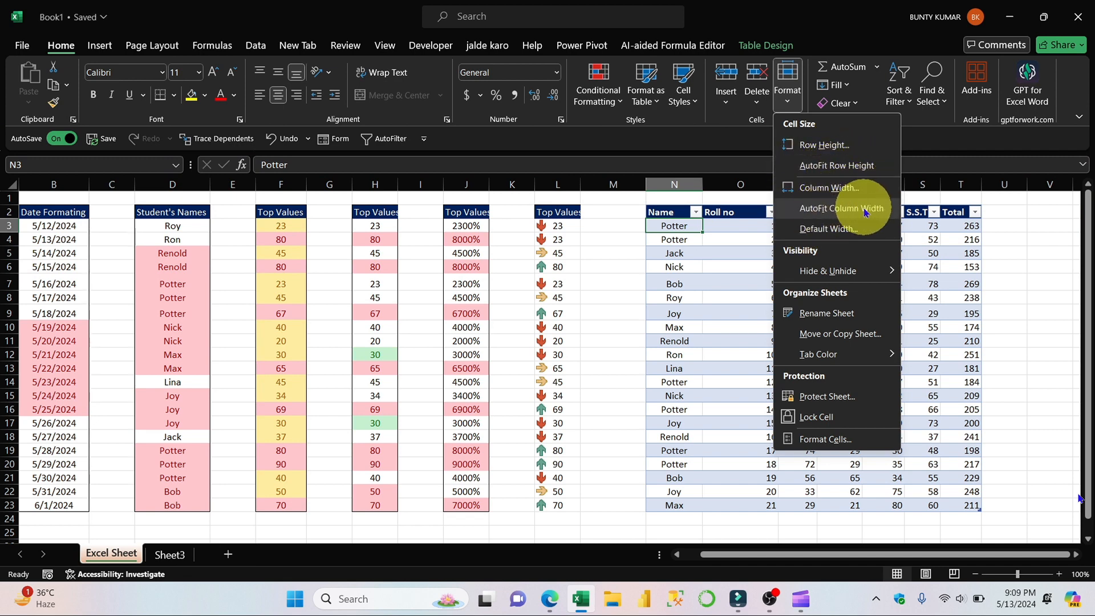
{"action": "left_click", "coordinate": [687, 265]}
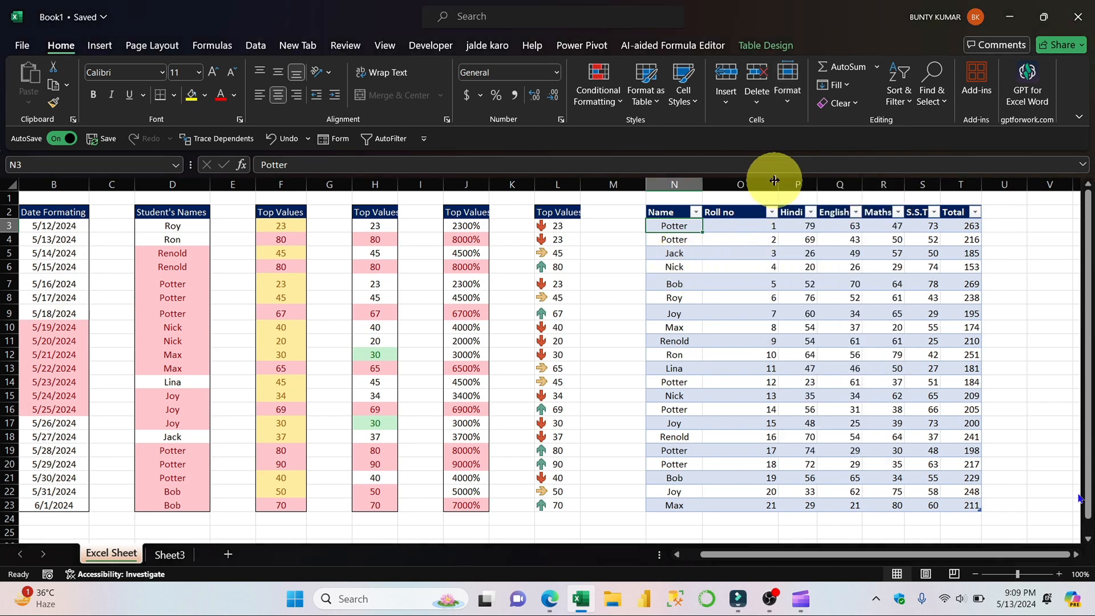
{"action": "left_click_drag", "start_coordinate": [774, 180], "coordinate": [736, 181]}
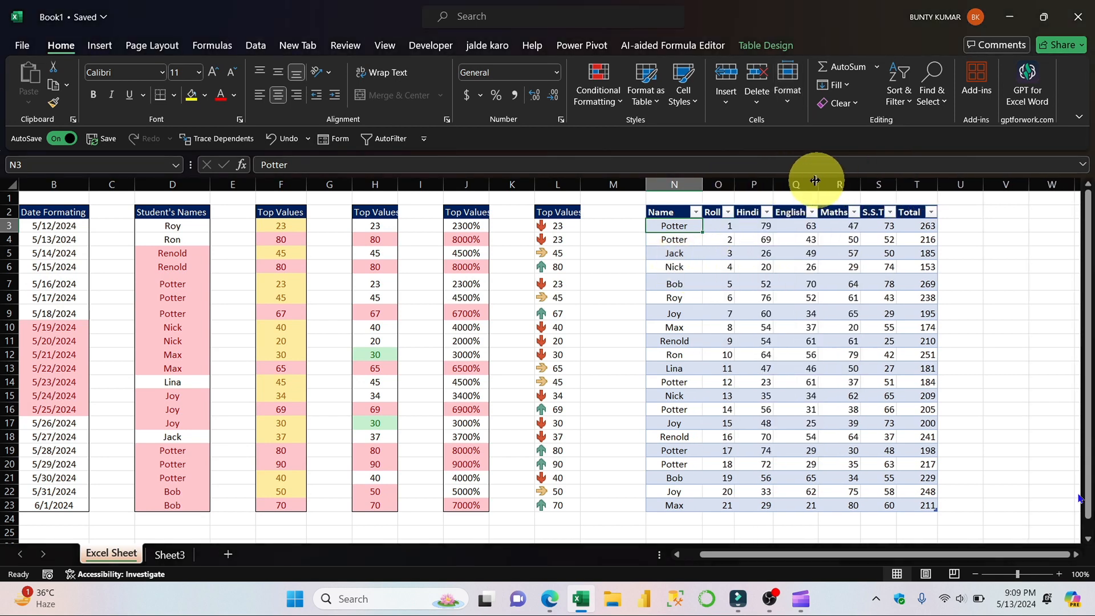
{"action": "mouse_move", "coordinate": [937, 180]}
{"action": "left_mouse_down"}
{"action": "mouse_move", "coordinate": [911, 183]}
{"action": "mouse_move", "coordinate": [920, 189]}
{"action": "left_mouse_up"}
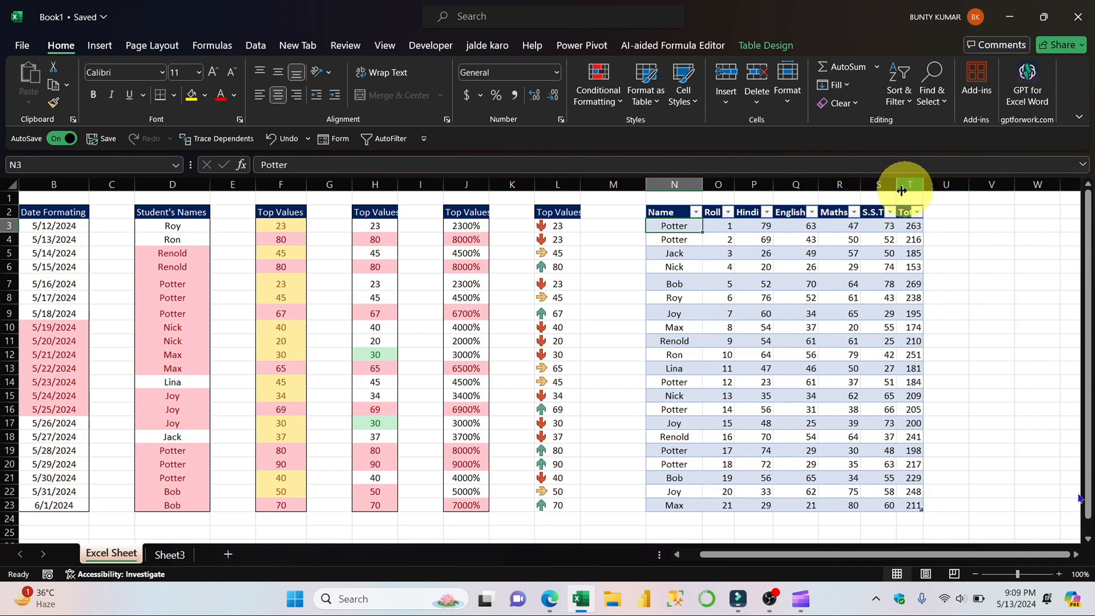
- AutoFit the column widths of the whole student marks table, including its header row
{"action": "left_click", "coordinate": [786, 96]}
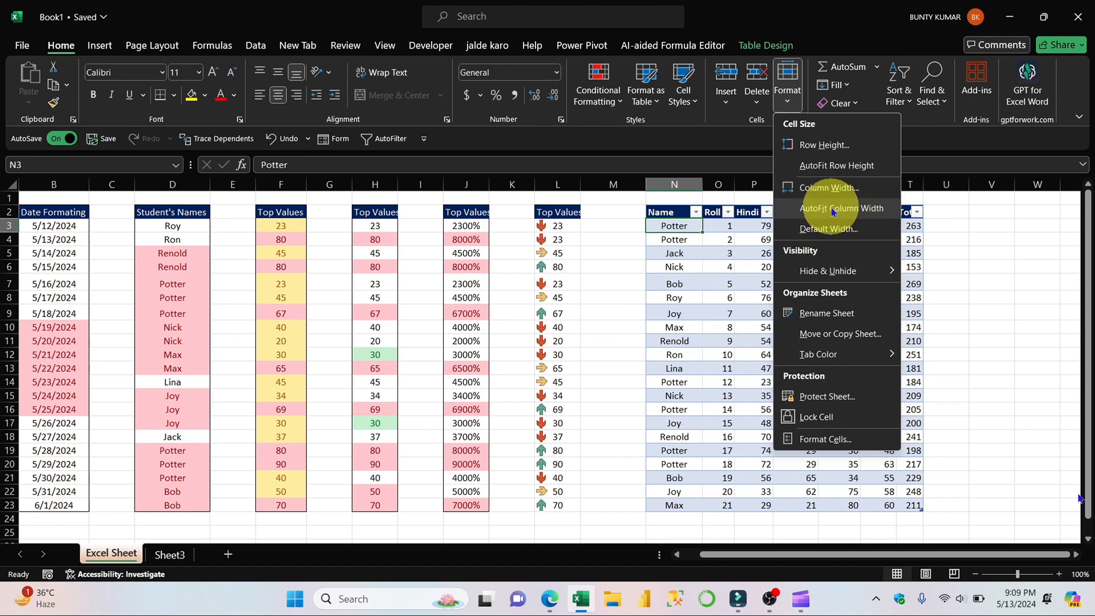
{"action": "left_click", "coordinate": [667, 203]}
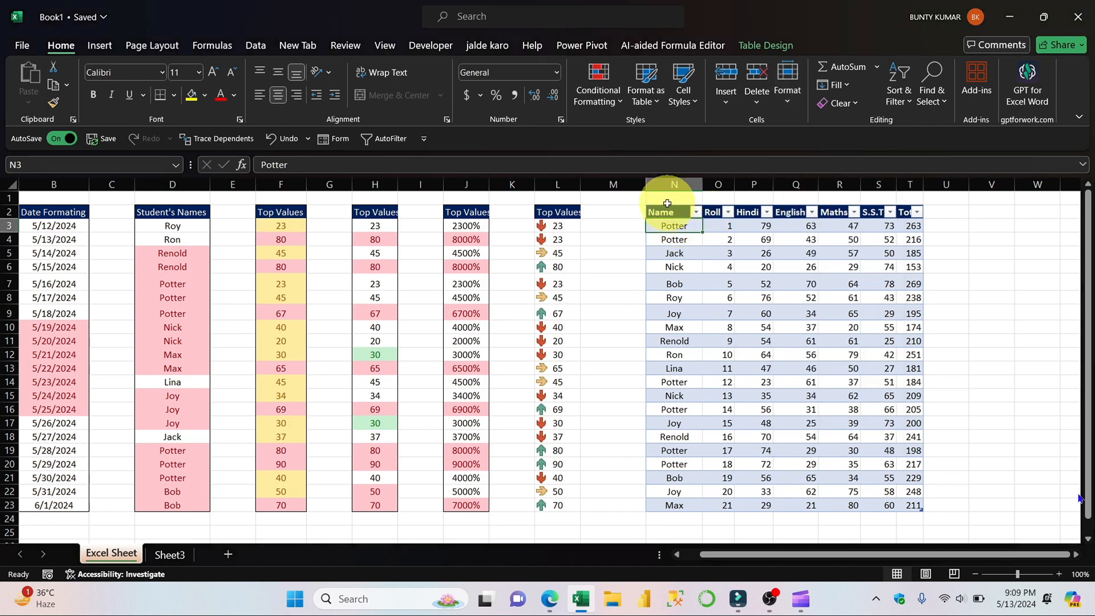
{"action": "left_click", "coordinate": [669, 198]}
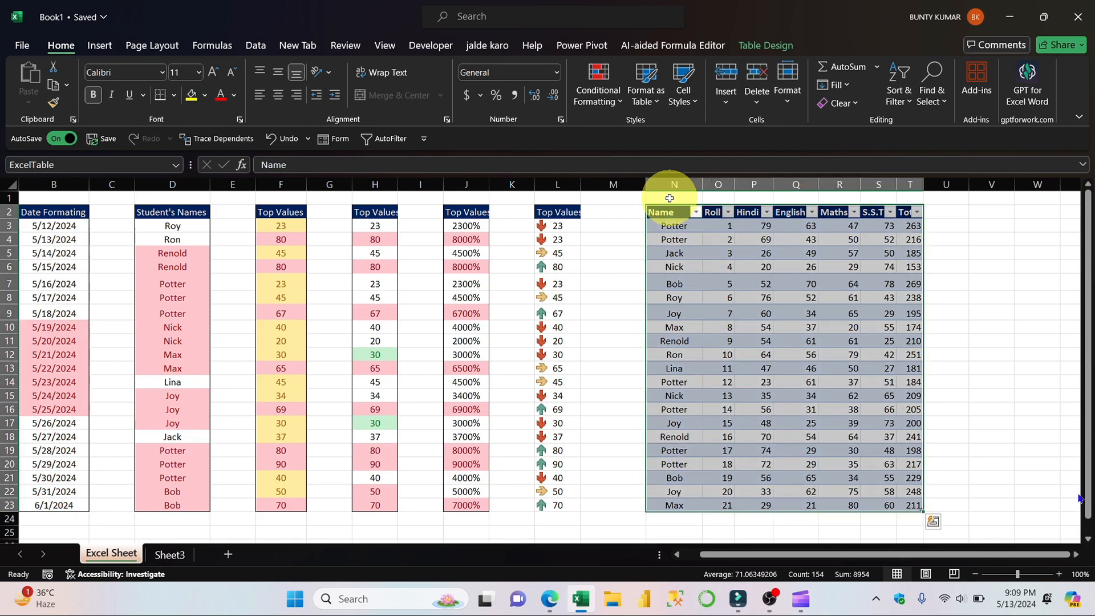
{"action": "left_click", "coordinate": [787, 86]}
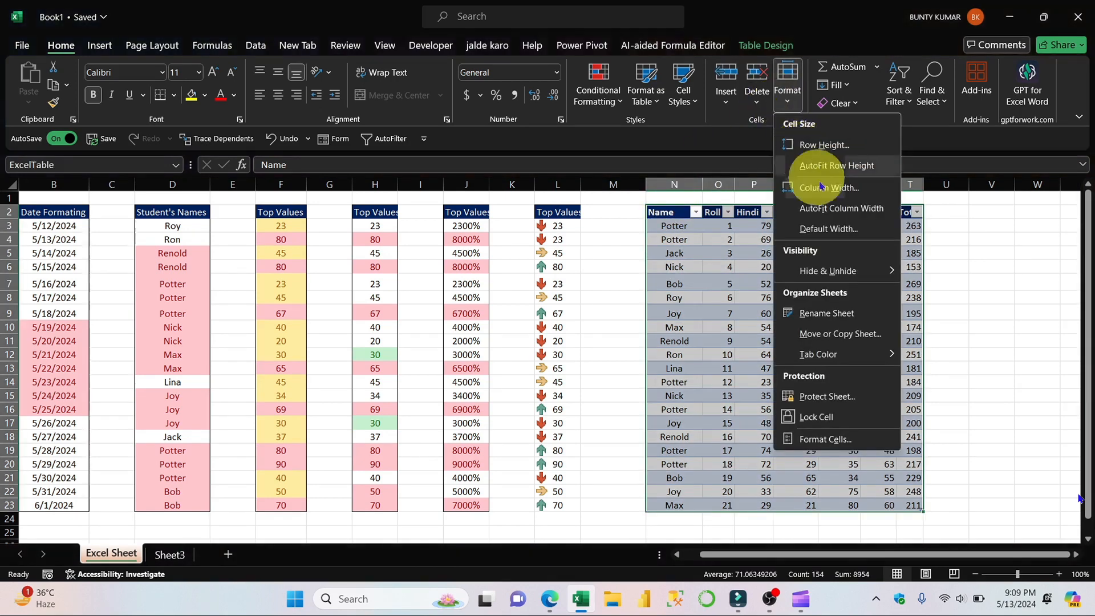
{"action": "left_click", "coordinate": [845, 213]}
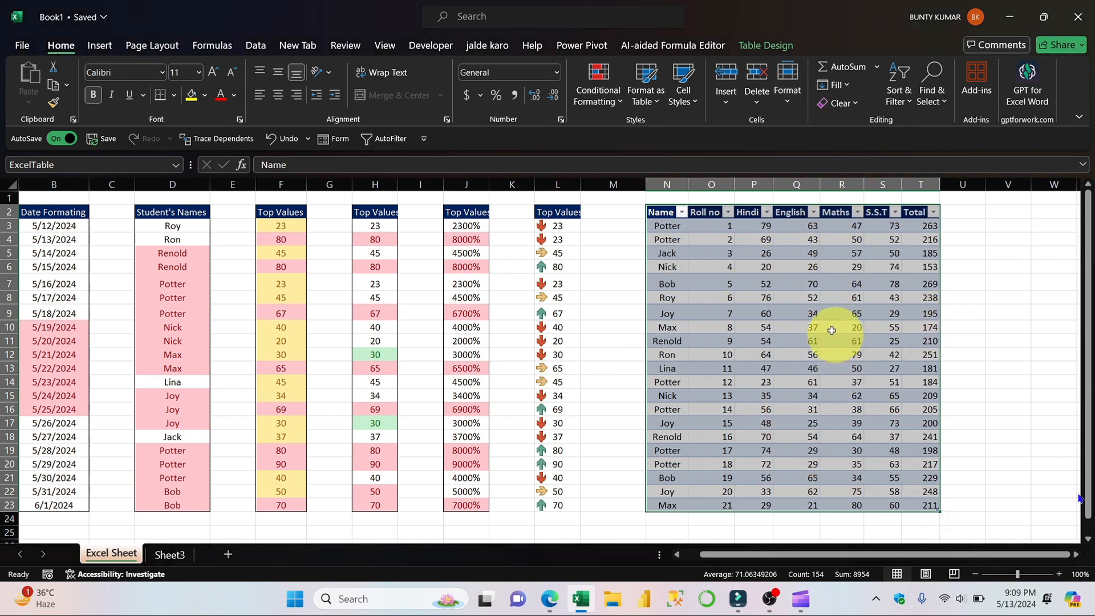
{"action": "left_click", "coordinate": [807, 297]}
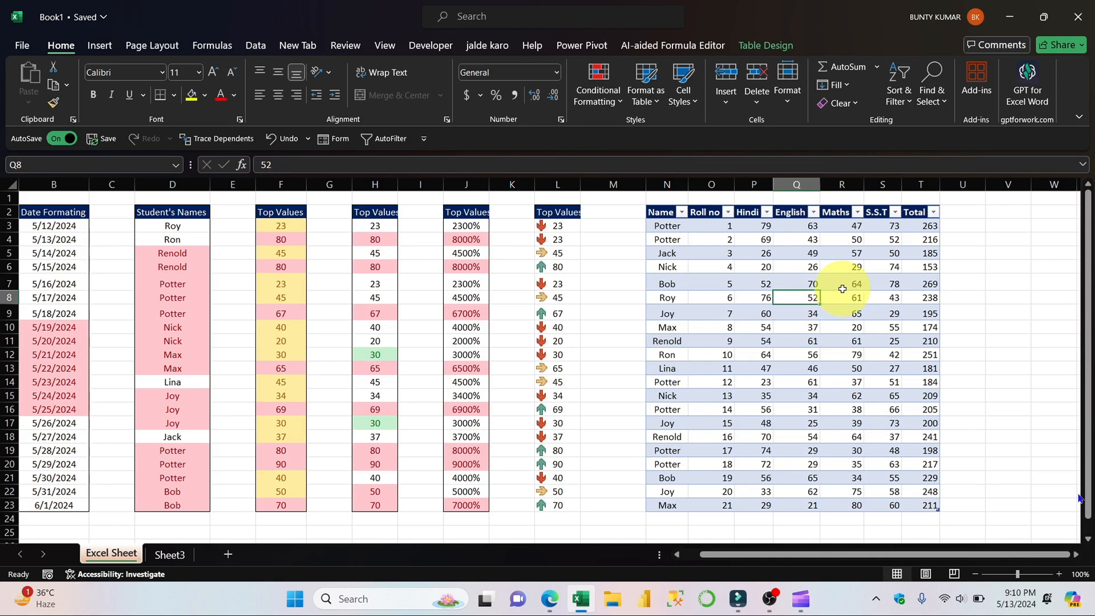
- Manually make sheet row 8 much taller and collapse rows 4 and 5, also shrinking row 3
{"action": "left_click", "coordinate": [807, 239]}
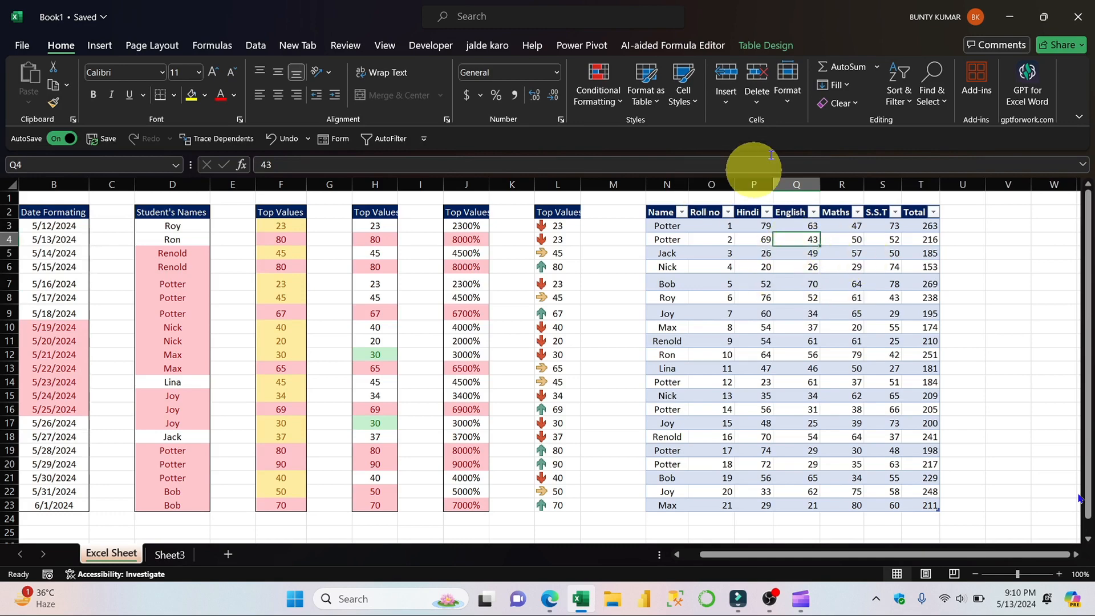
{"action": "left_click", "coordinate": [787, 94]}
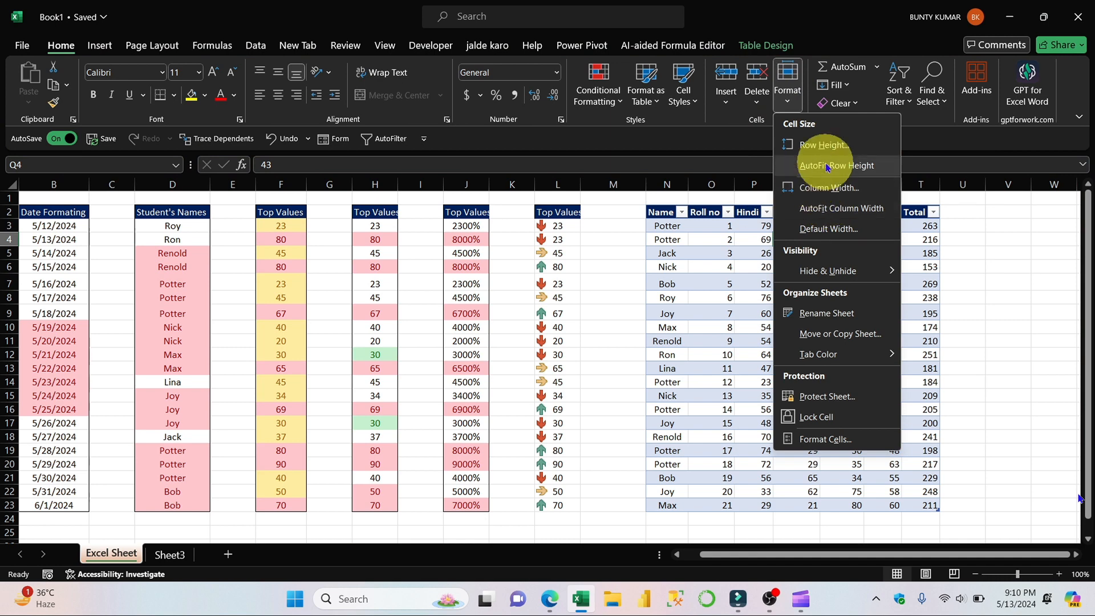
{"action": "left_click", "coordinate": [7, 299]}
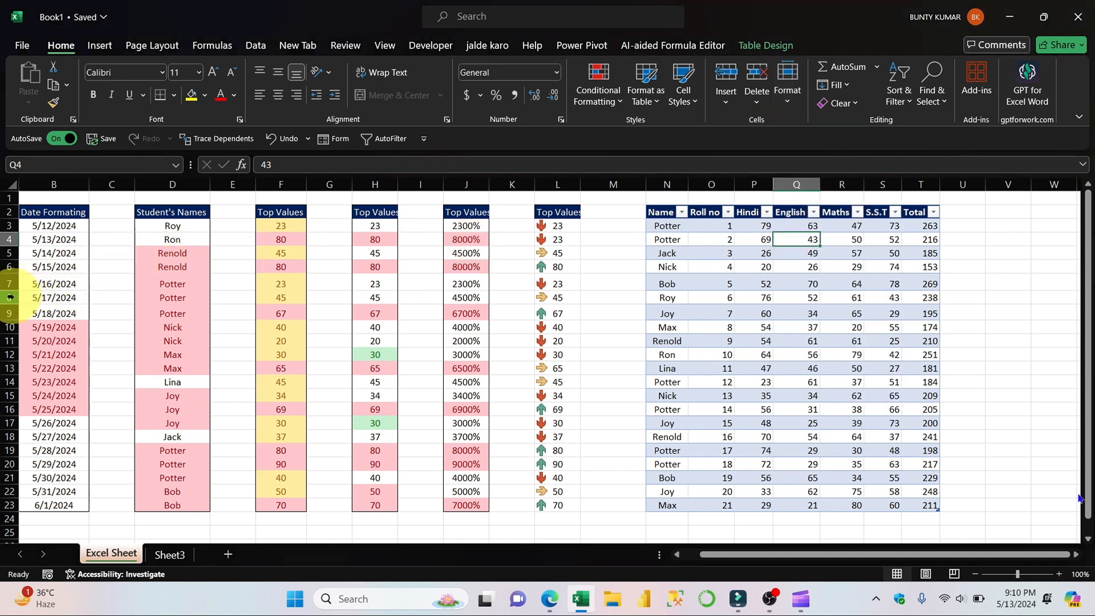
{"action": "left_click_drag", "start_coordinate": [9, 303], "coordinate": [9, 365]}
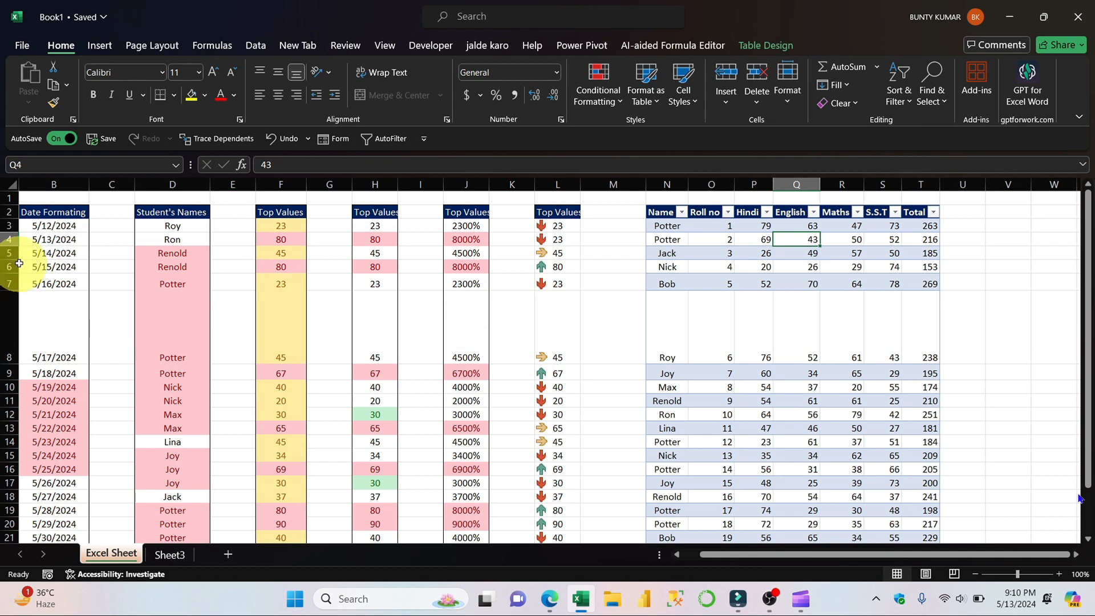
{"action": "left_click_drag", "start_coordinate": [14, 262], "coordinate": [14, 228]}
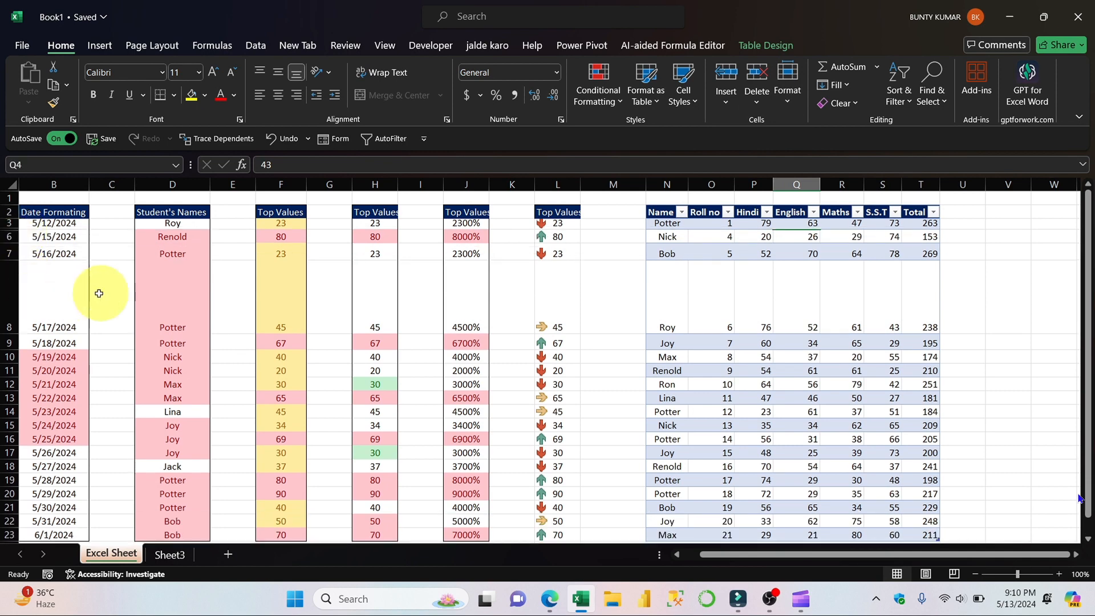
- AutoFit the row height of sheet rows 3 to 17
{"action": "left_click", "coordinate": [788, 108]}
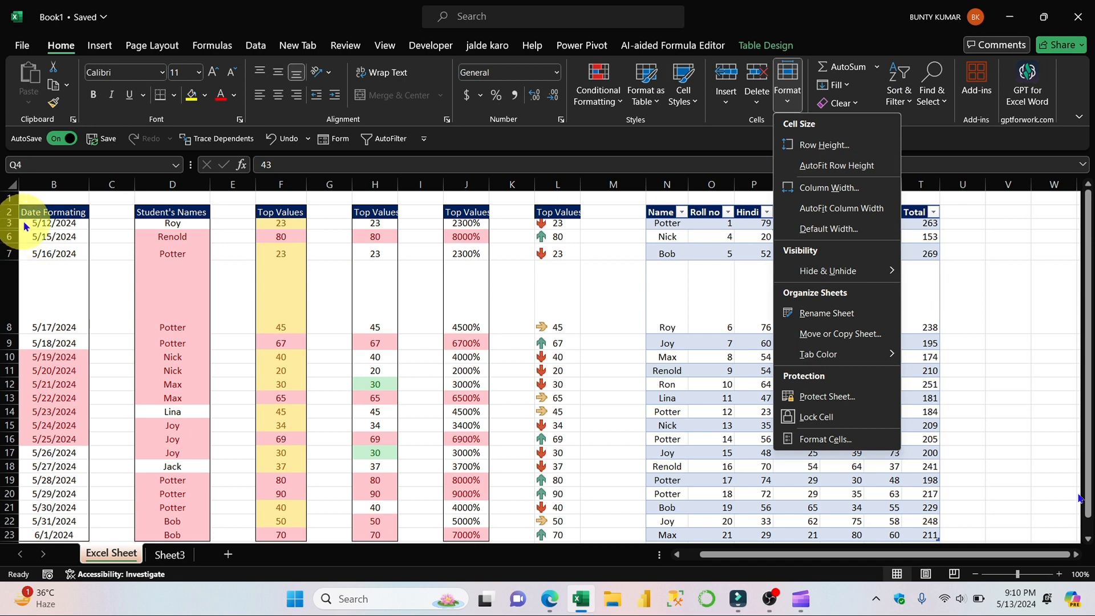
{"action": "left_click", "coordinate": [12, 208]}
{"action": "left_click", "coordinate": [7, 224]}
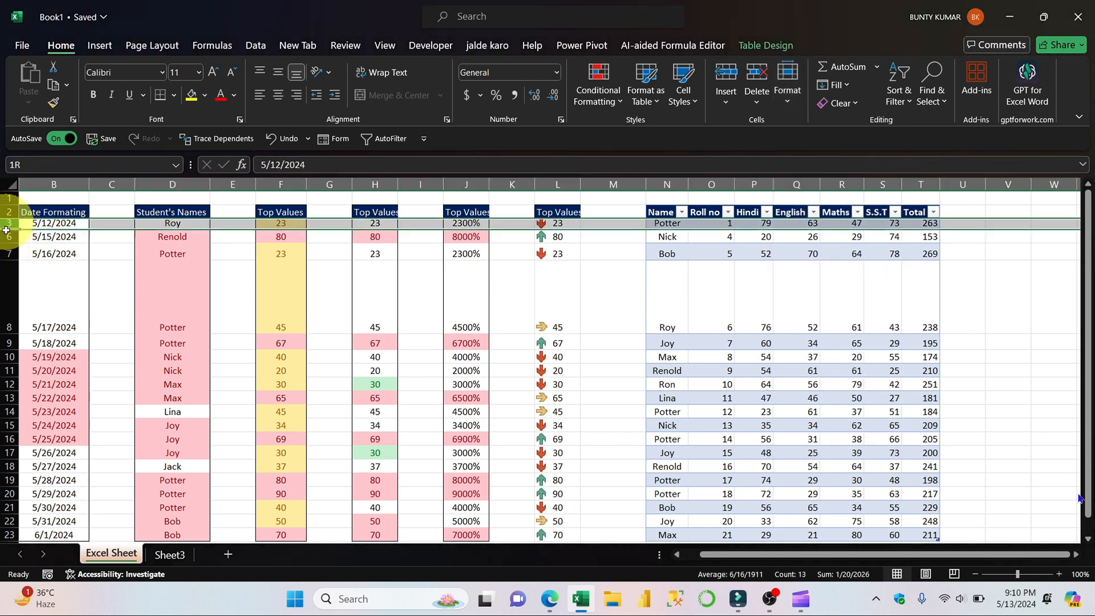
{"action": "left_click_drag", "start_coordinate": [7, 230], "coordinate": [8, 453]}
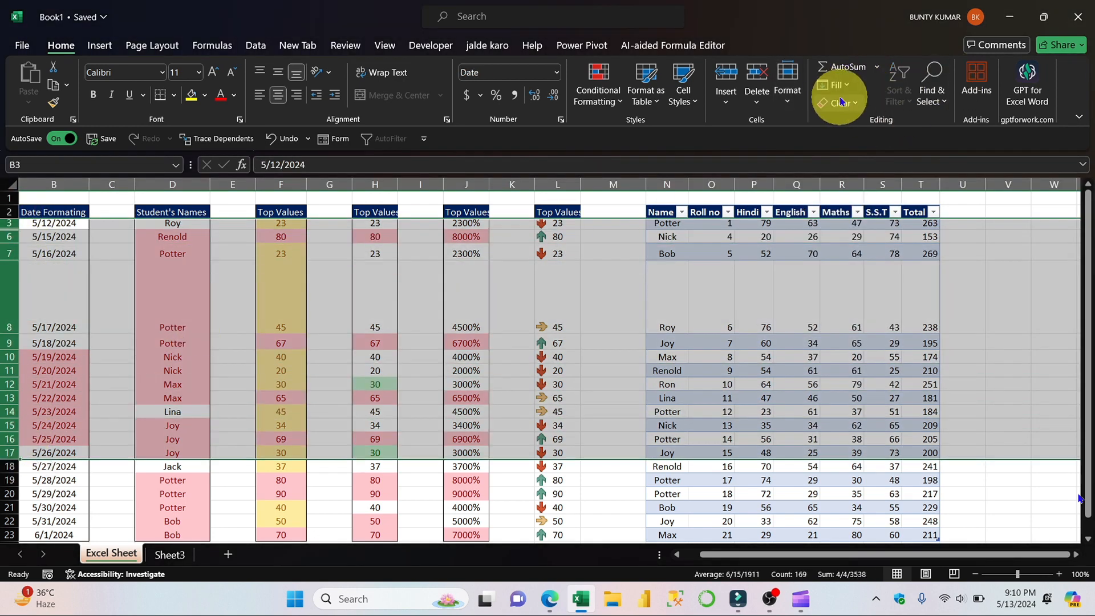
{"action": "left_click", "coordinate": [787, 89]}
{"action": "left_click", "coordinate": [843, 163]}
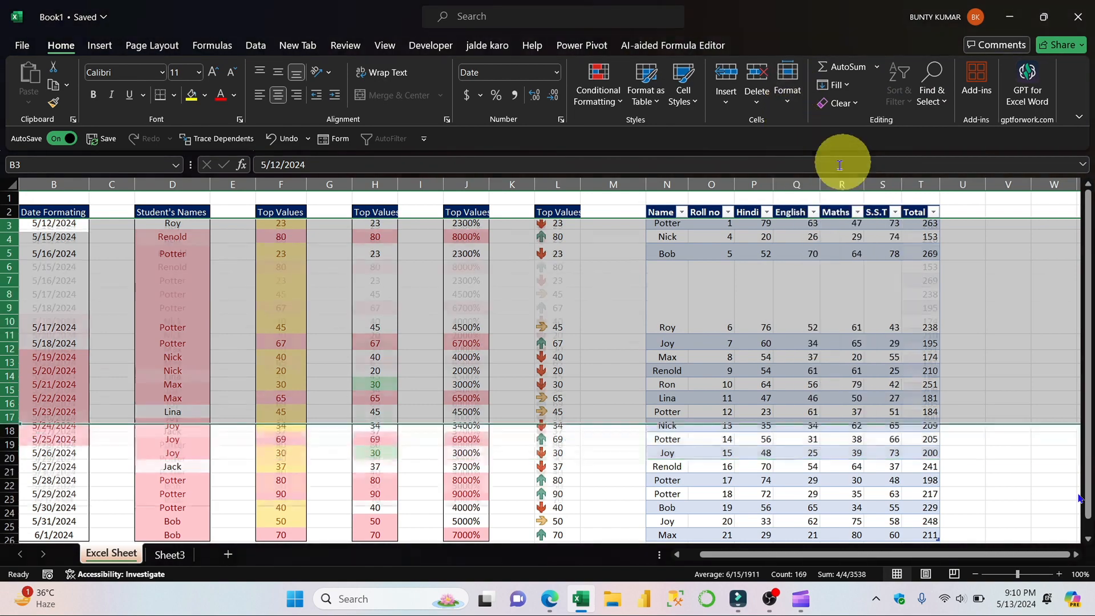
{"action": "left_click", "coordinate": [337, 279]}
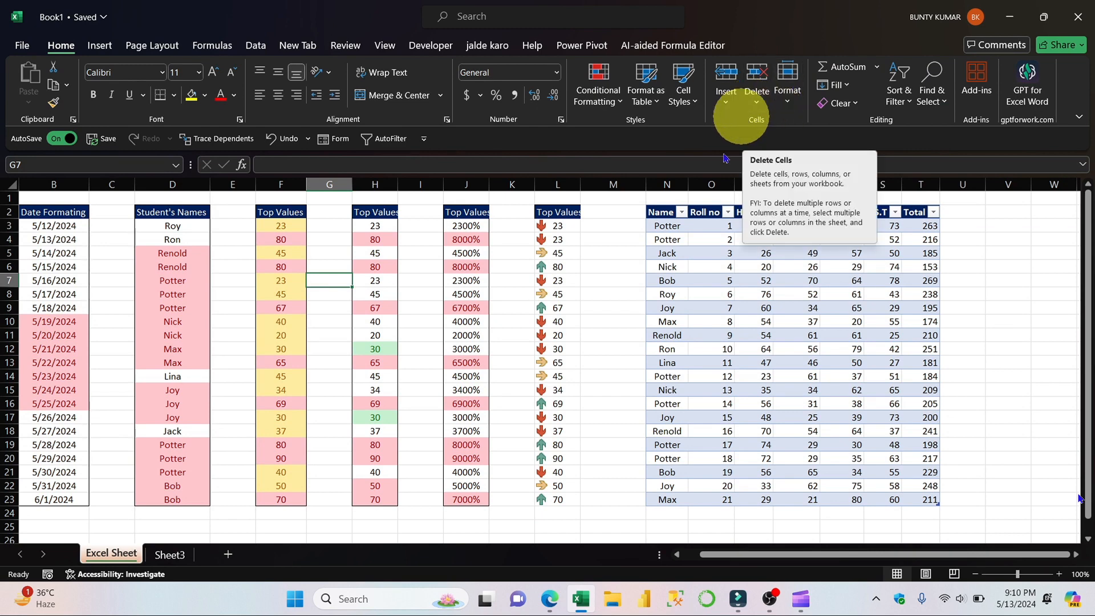
{"action": "left_click", "coordinate": [615, 266]}
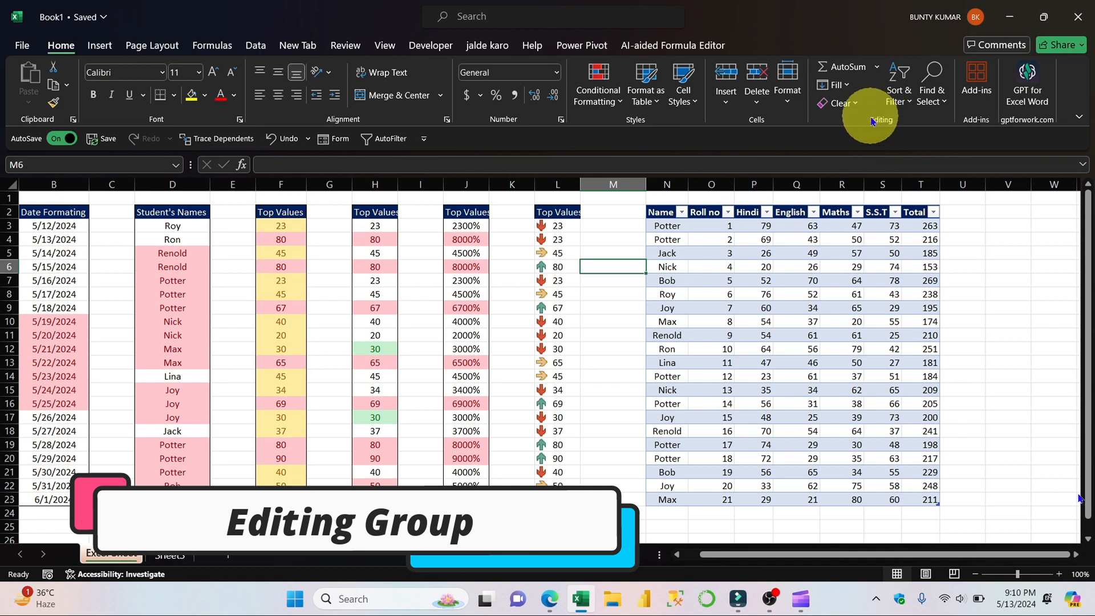
{"action": "left_click", "coordinate": [878, 67]}
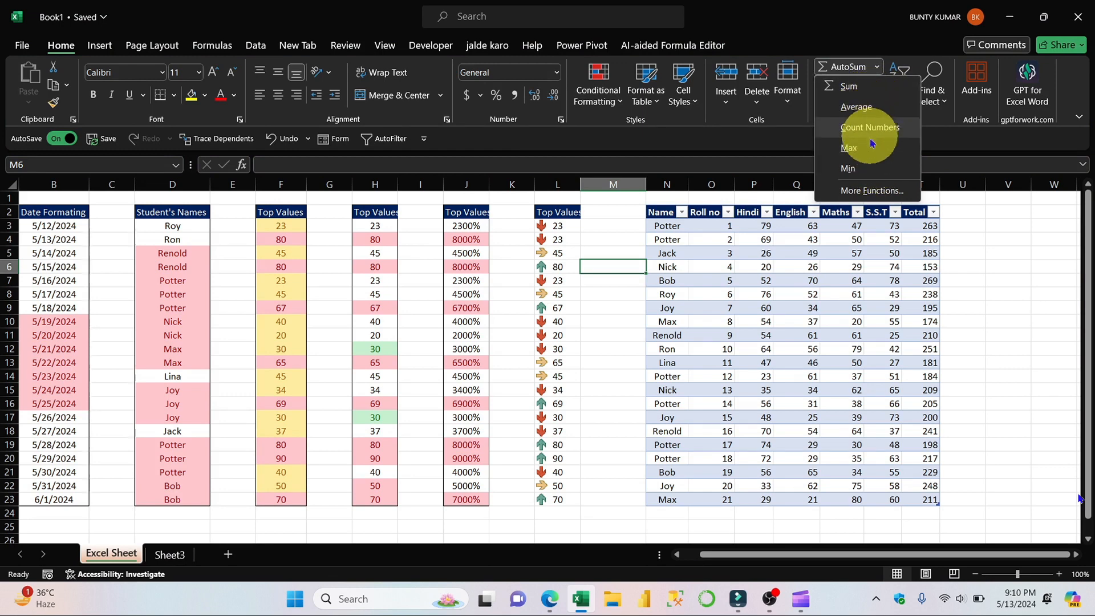
{"action": "left_click", "coordinate": [969, 235]}
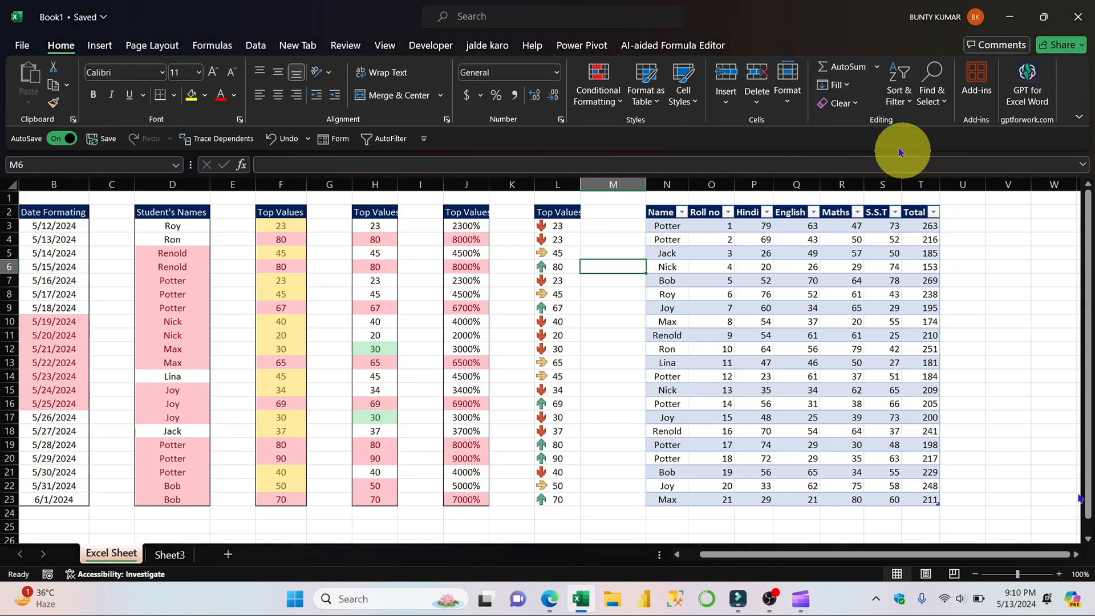
- Fill the name from cell N6 of the marks table down into cells N7 and N8
{"action": "left_click", "coordinate": [838, 85]}
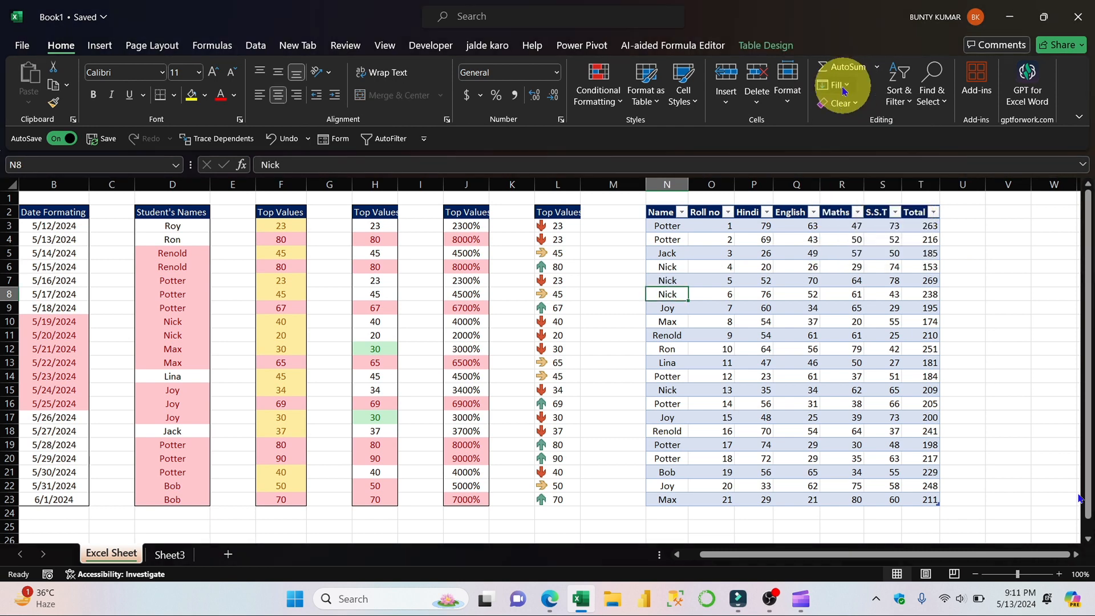
{"action": "left_click", "coordinate": [838, 85]}
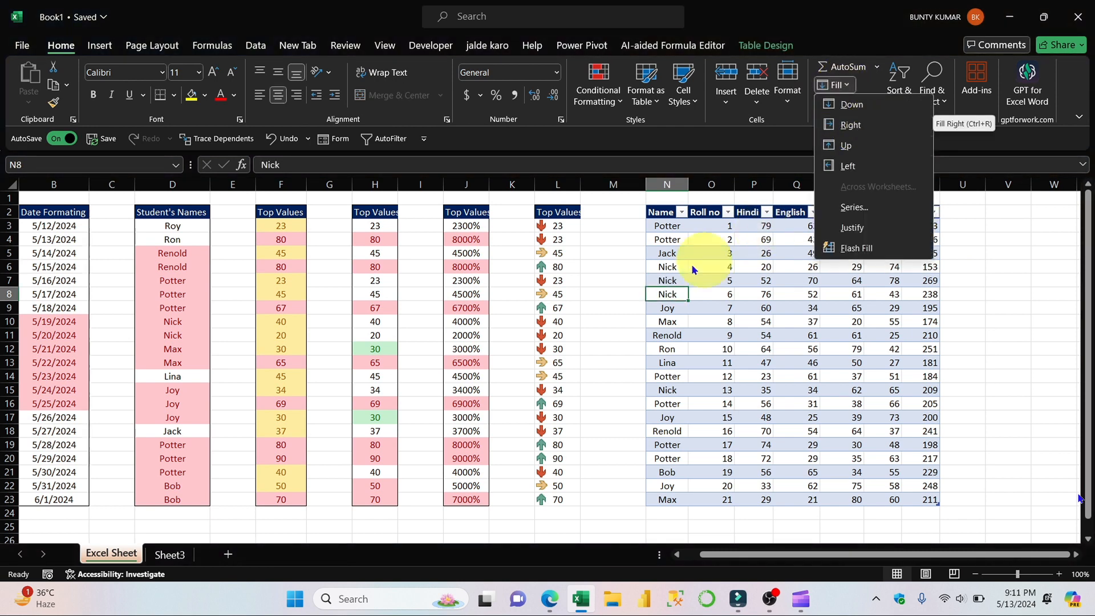
{"action": "left_click", "coordinate": [670, 271]}
{"action": "left_click", "coordinate": [722, 255]}
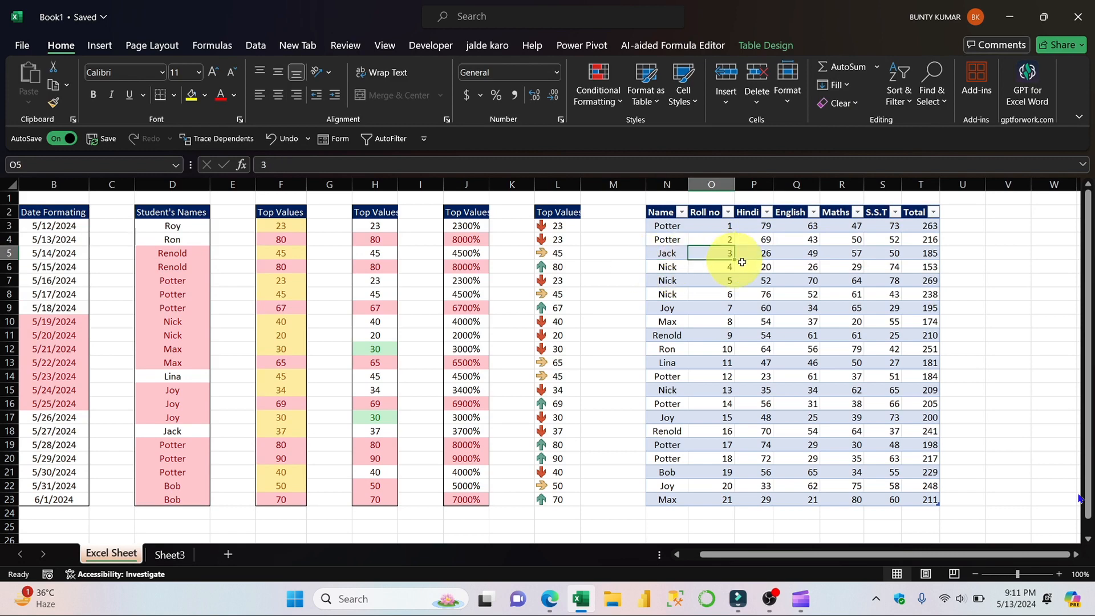
- Fill cell N5 of the marks table with the name from the cell above
{"action": "left_click", "coordinate": [670, 252]}
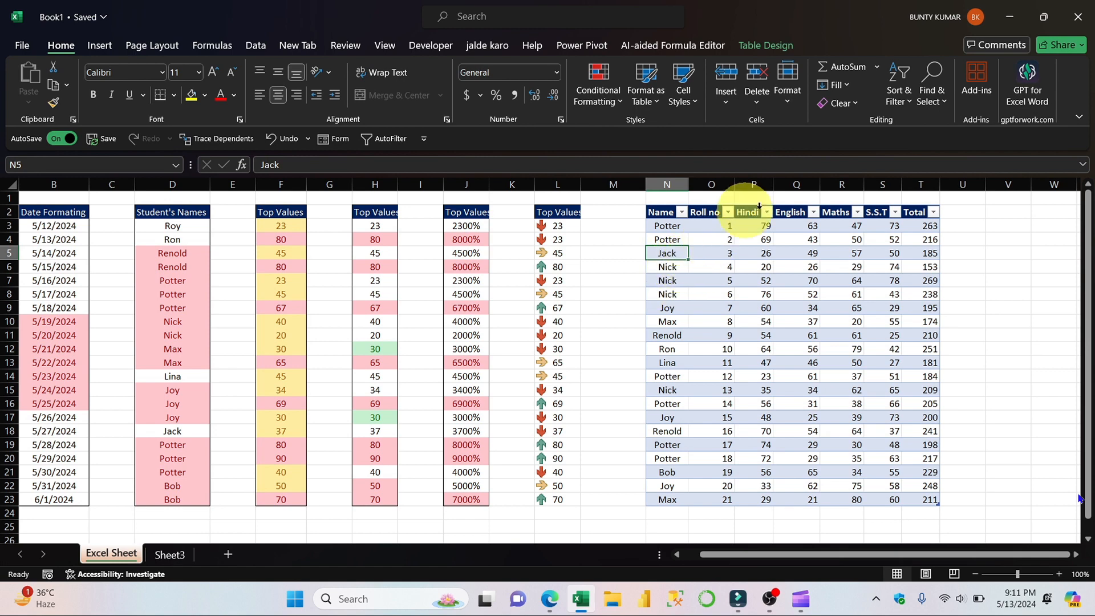
{"action": "left_click", "coordinate": [837, 85]}
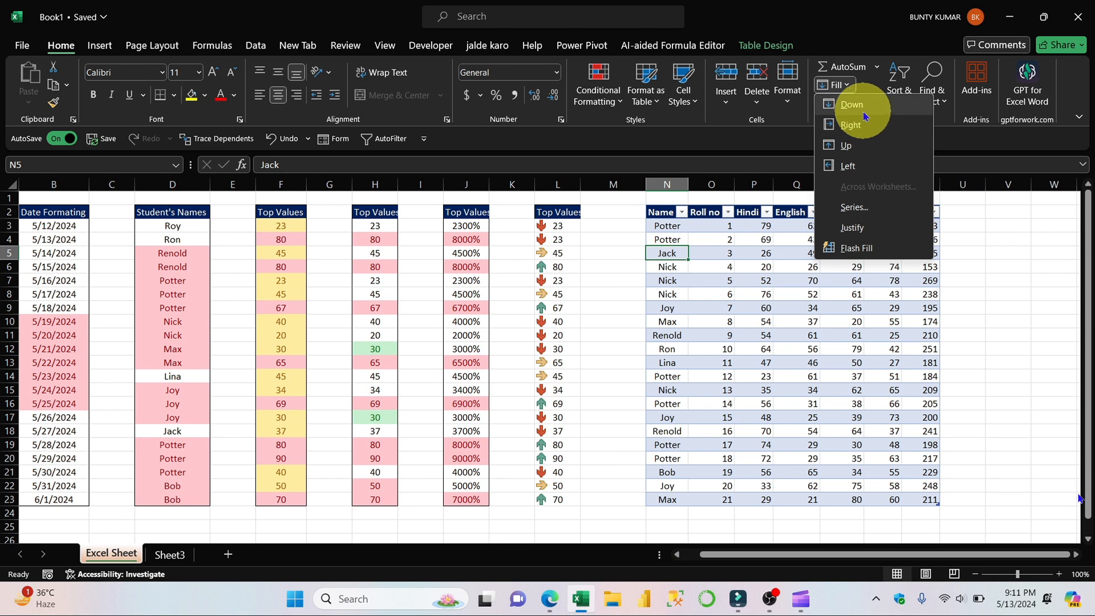
{"action": "left_click", "coordinate": [855, 106]}
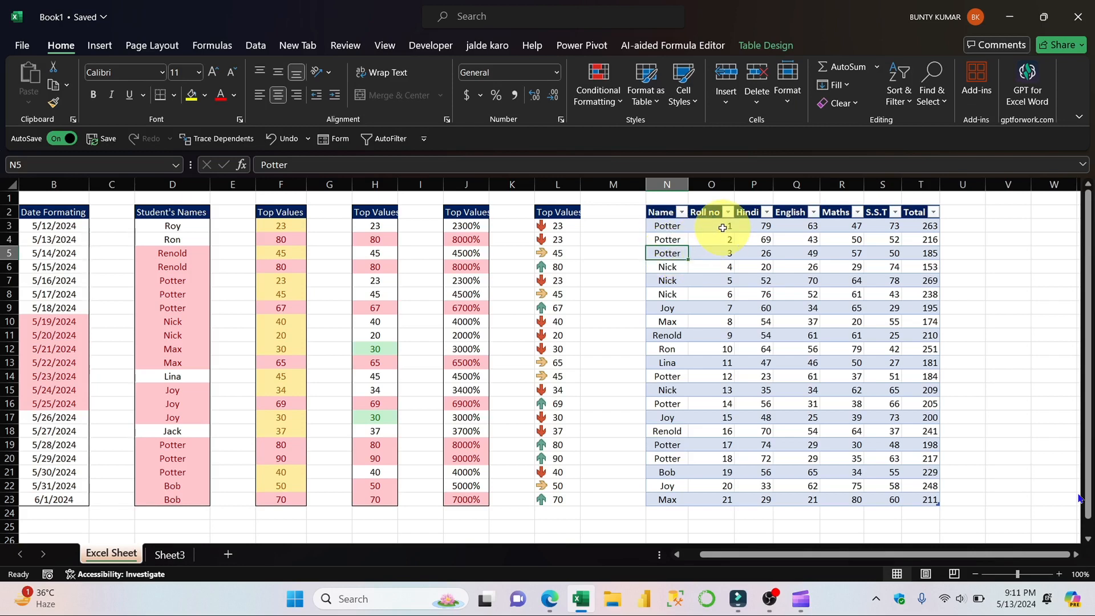
{"action": "left_click", "coordinate": [834, 85]}
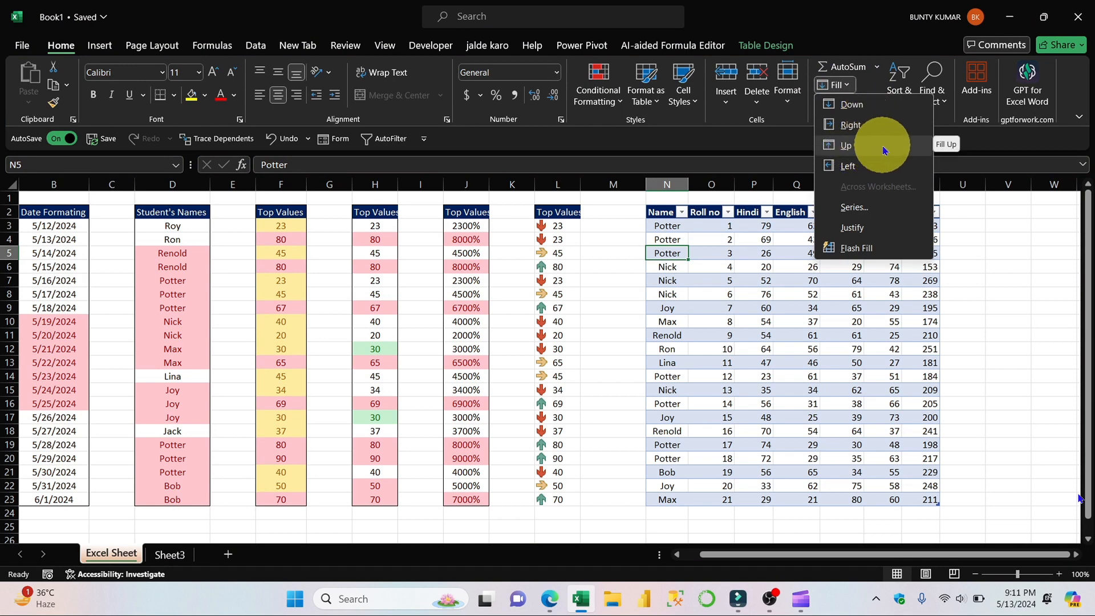
{"action": "left_click", "coordinate": [986, 234]}
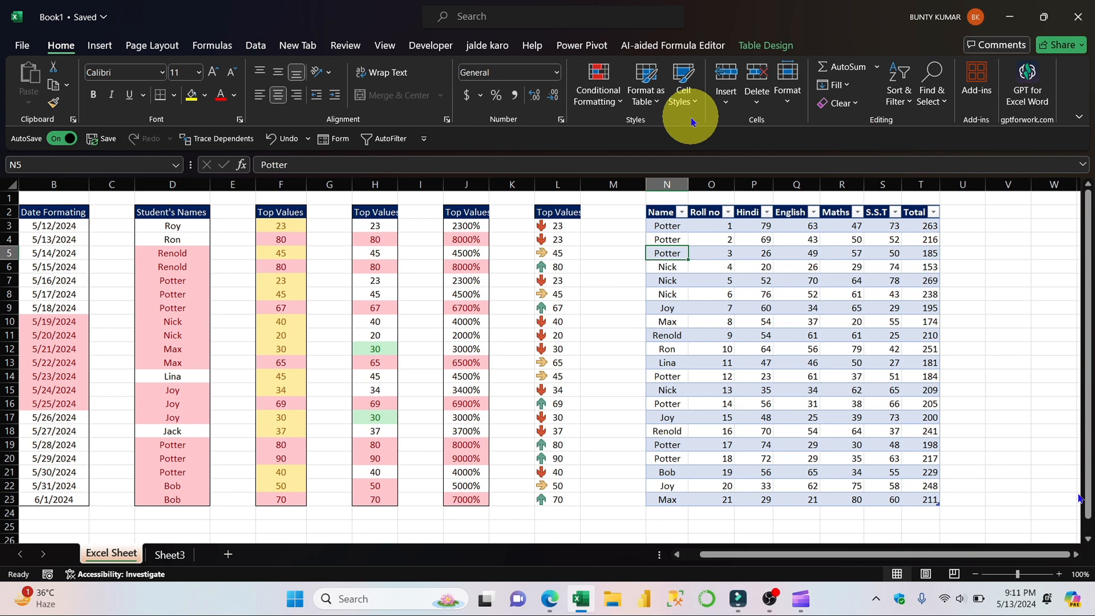
- Clear both the contents and the formatting of the Student's Names column, D2:D23, and undo it
{"action": "left_click", "coordinate": [843, 103]}
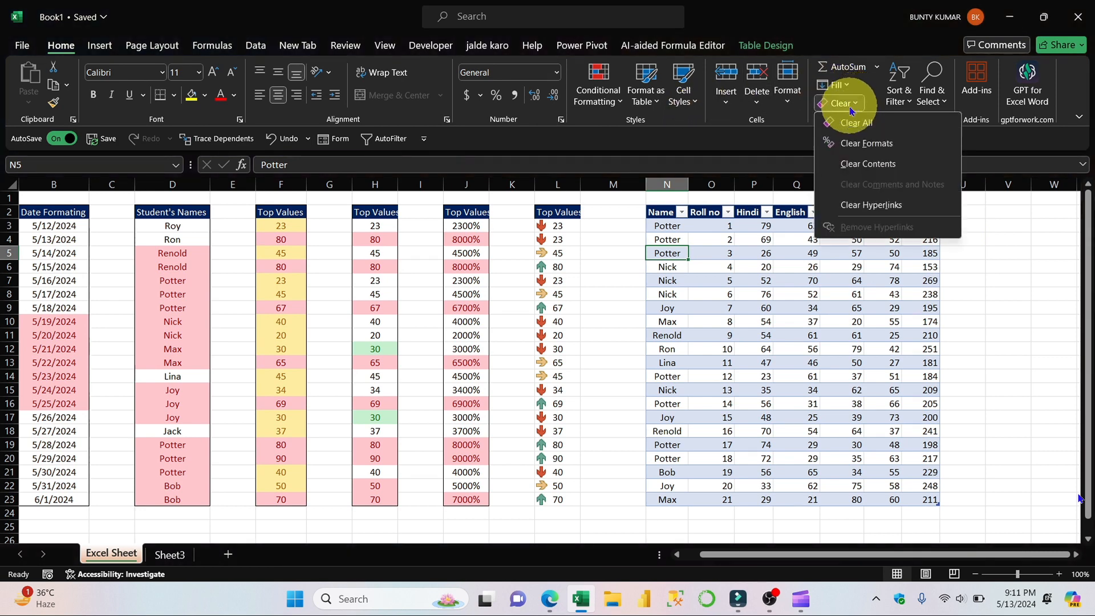
{"action": "left_click", "coordinate": [674, 245]}
{"action": "left_click", "coordinate": [168, 200]}
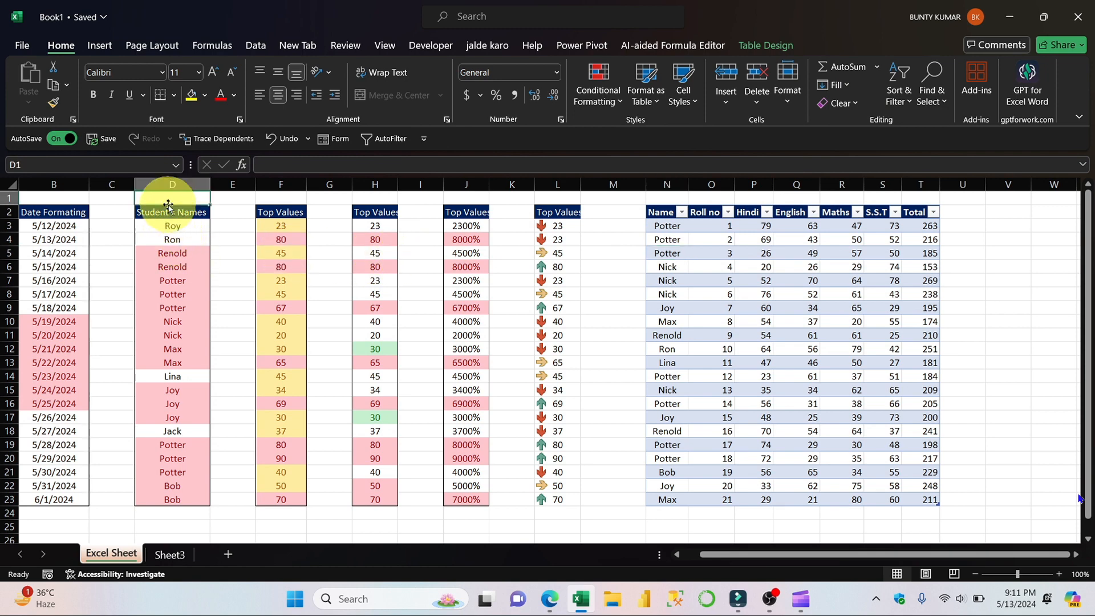
{"action": "left_click", "coordinate": [171, 214]}
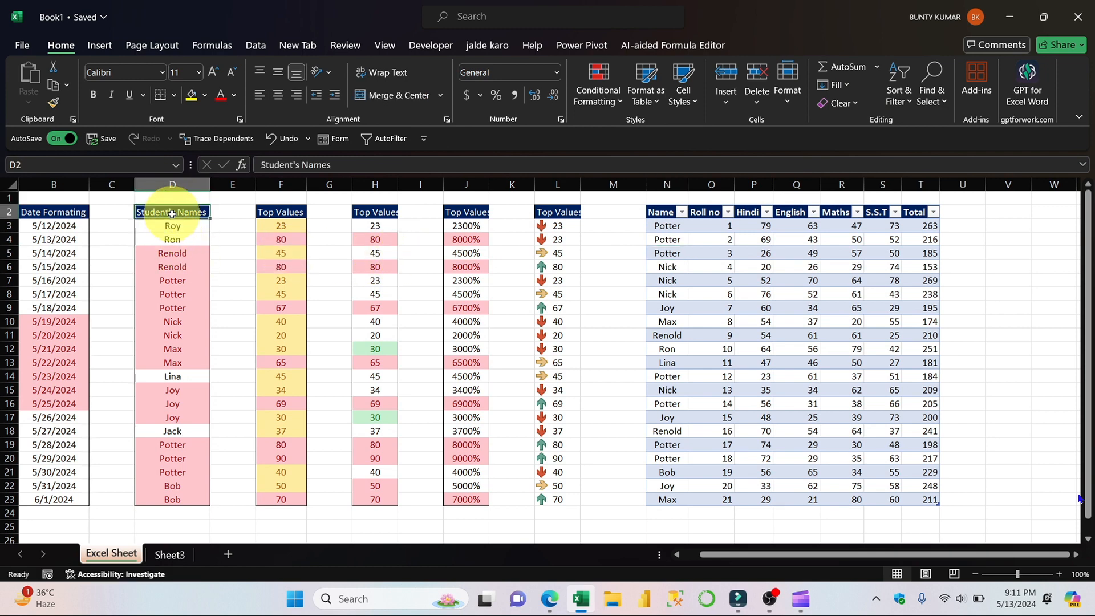
{"action": "key", "text": "ctrl+shift+Down"}
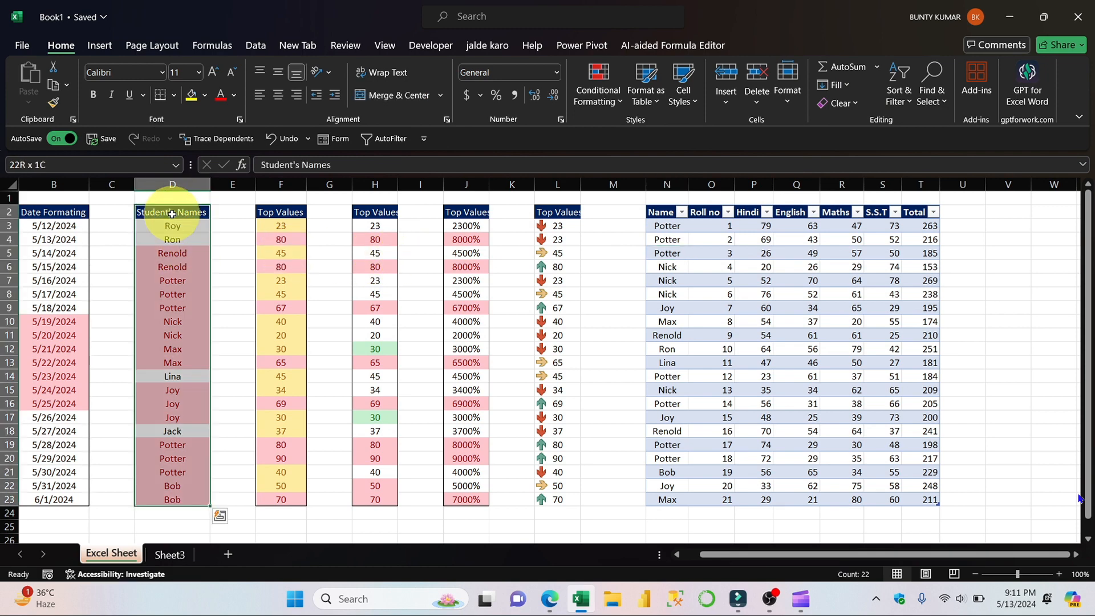
{"action": "left_click", "coordinate": [837, 103]}
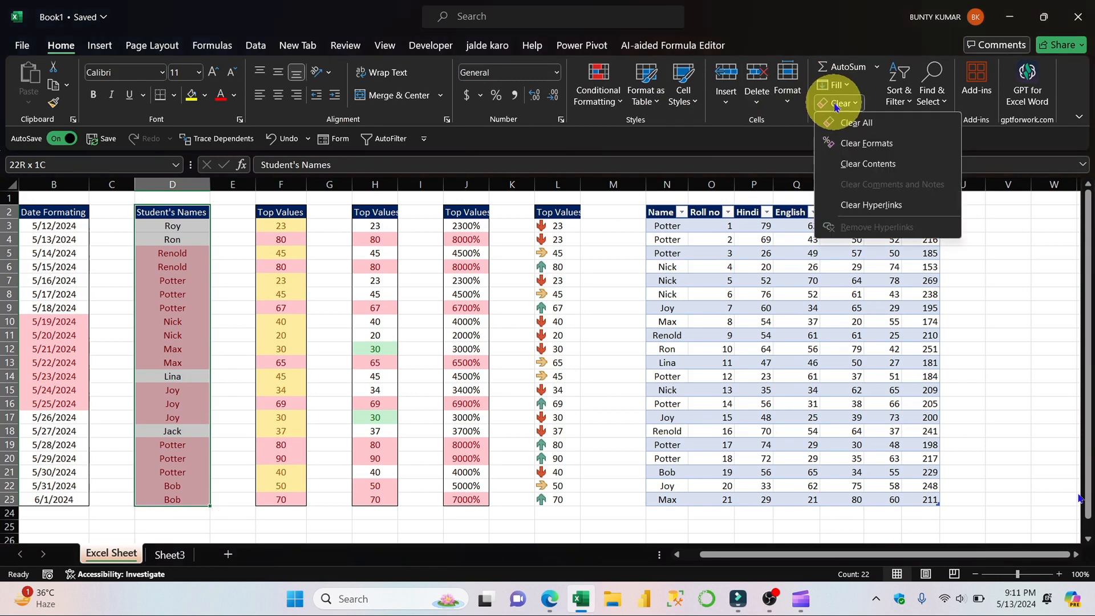
{"action": "left_click", "coordinate": [872, 128]}
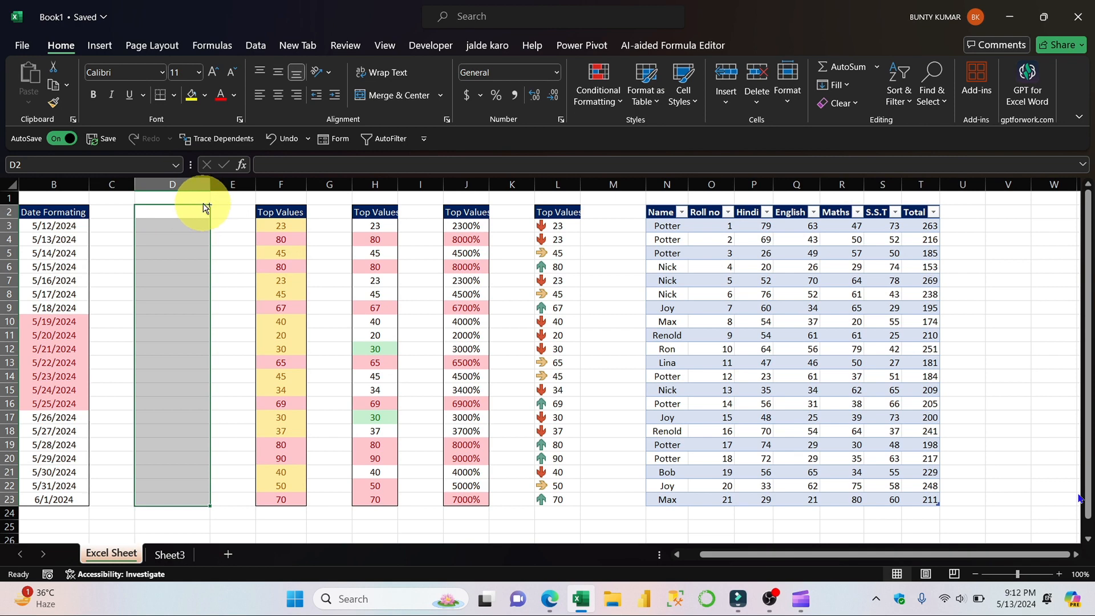
{"action": "key", "text": "ctrl+z"}
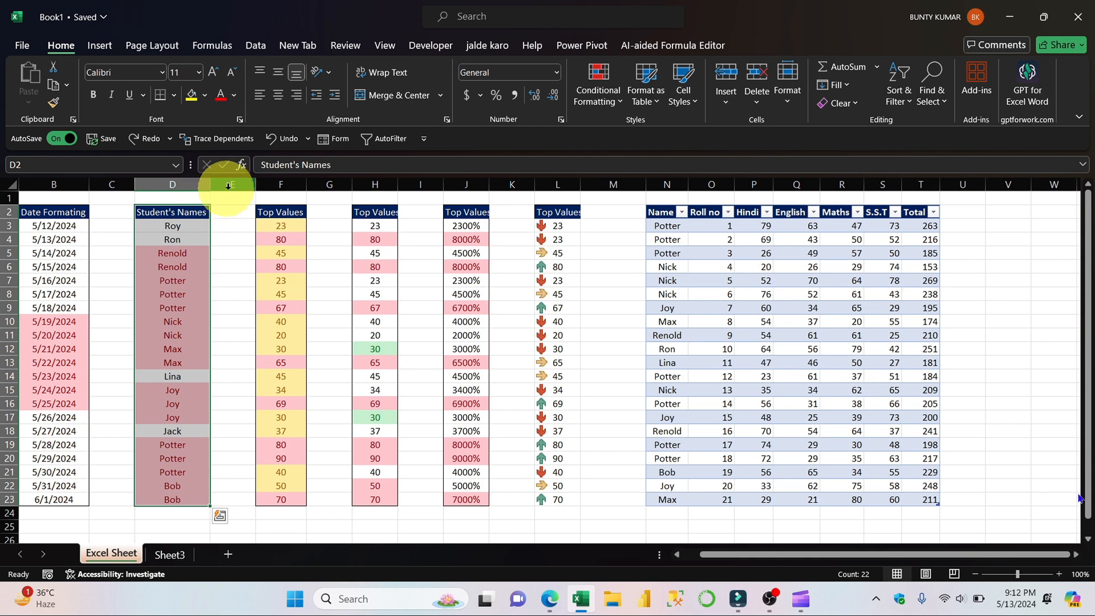
- Clear only the formats of the Student's Names column, including its header, and undo the change
{"action": "left_click", "coordinate": [858, 105]}
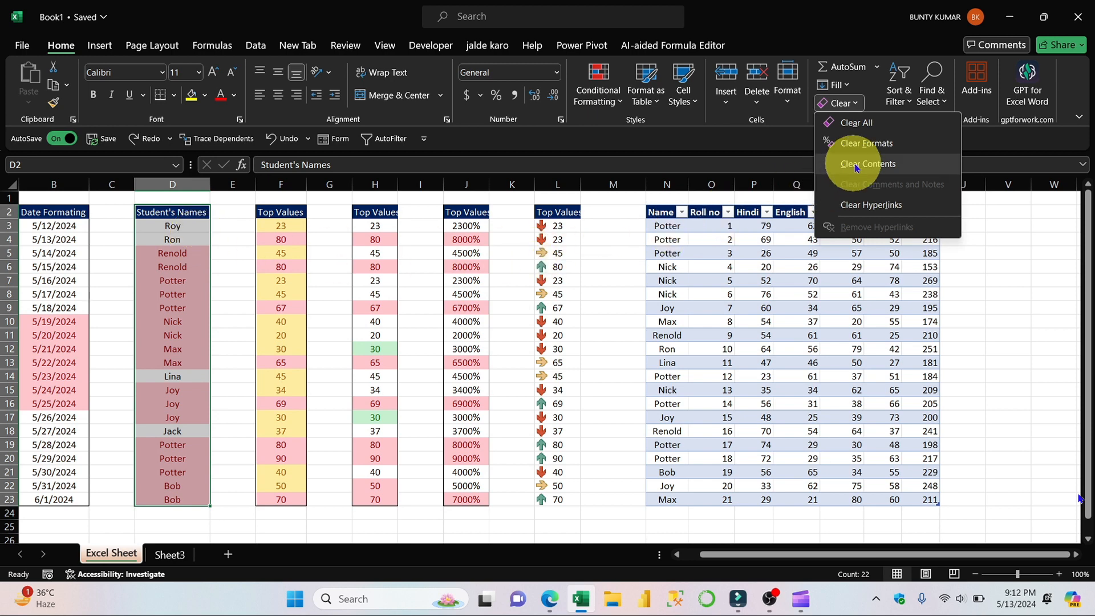
{"action": "left_click", "coordinate": [870, 150]}
{"action": "left_click", "coordinate": [188, 308]}
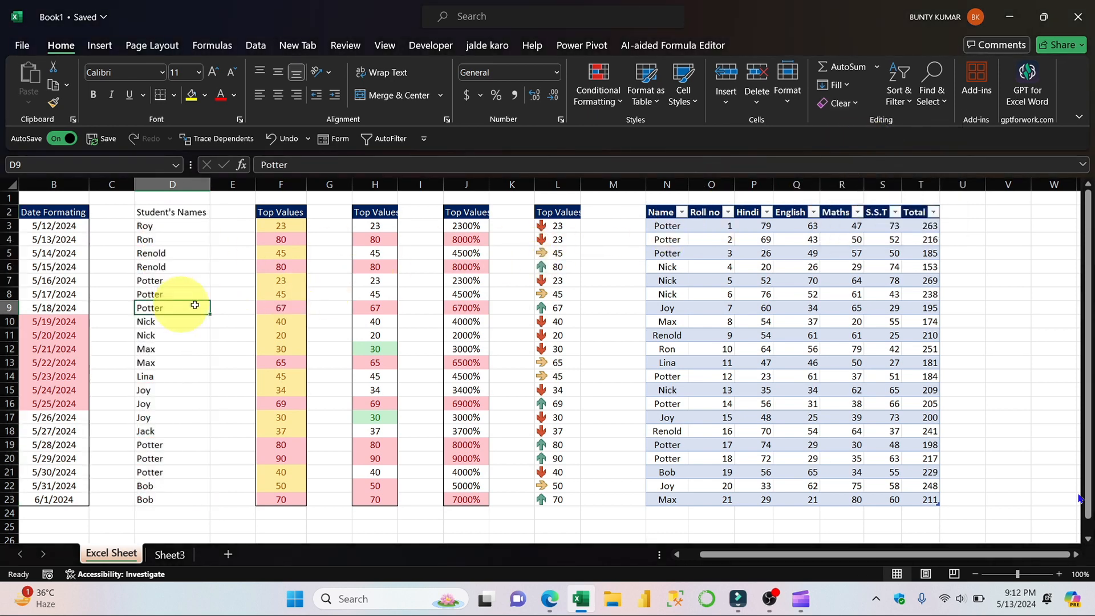
{"action": "left_click_drag", "start_coordinate": [195, 201], "coordinate": [152, 501]}
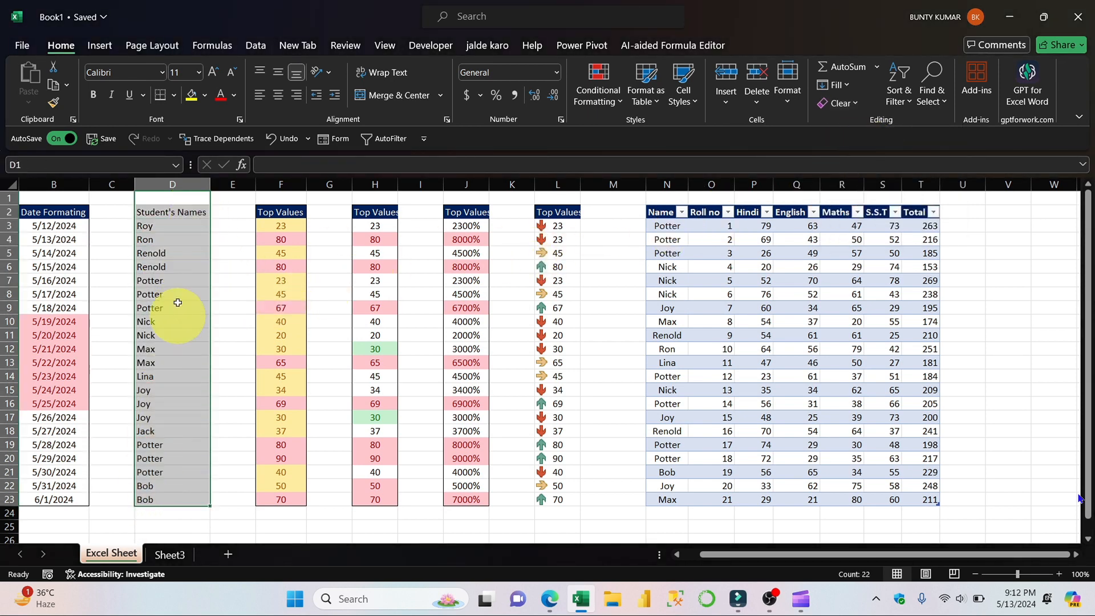
{"action": "left_click_drag", "start_coordinate": [175, 211], "coordinate": [188, 498]}
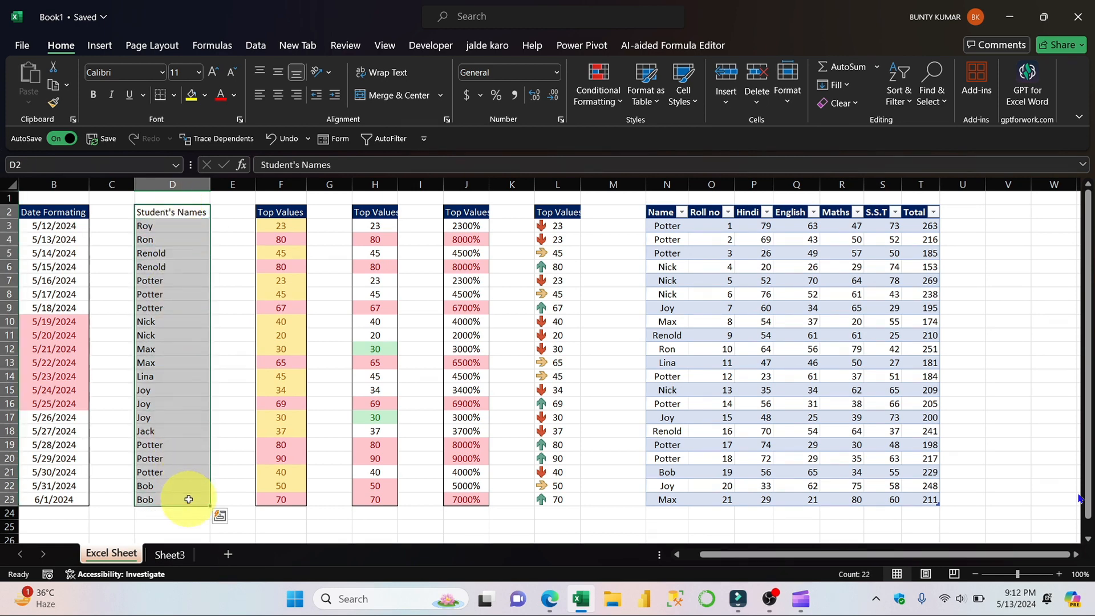
{"action": "key", "text": "ctrl+z"}
- Clear only the contents of the Student's Names column, keeping its formatting, and undo the change
{"action": "left_click", "coordinate": [837, 102]}
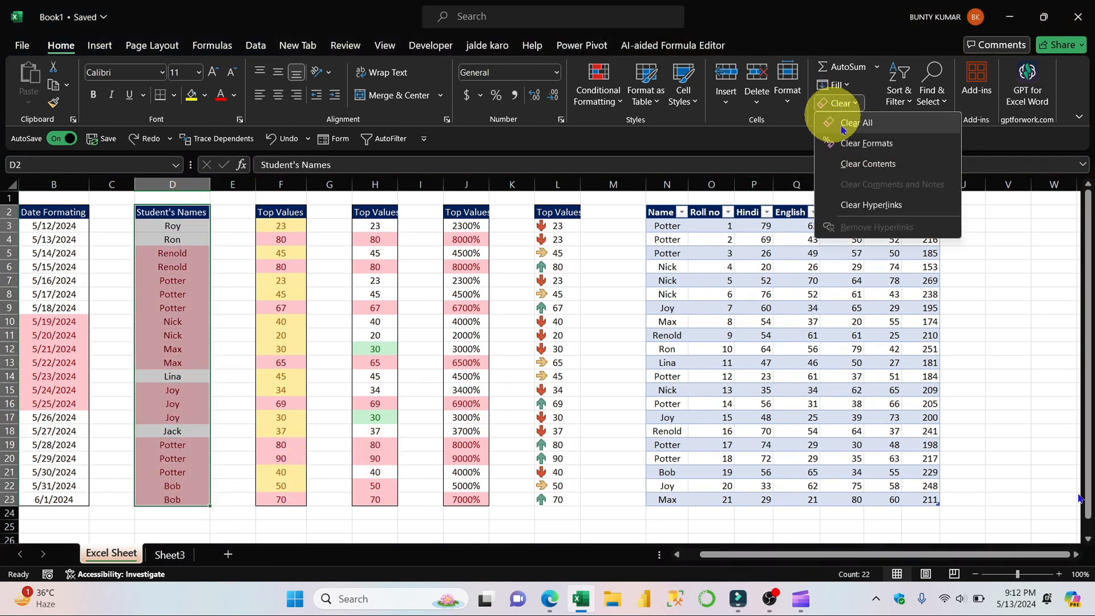
{"action": "left_click", "coordinate": [881, 164]}
{"action": "left_click", "coordinate": [235, 236]}
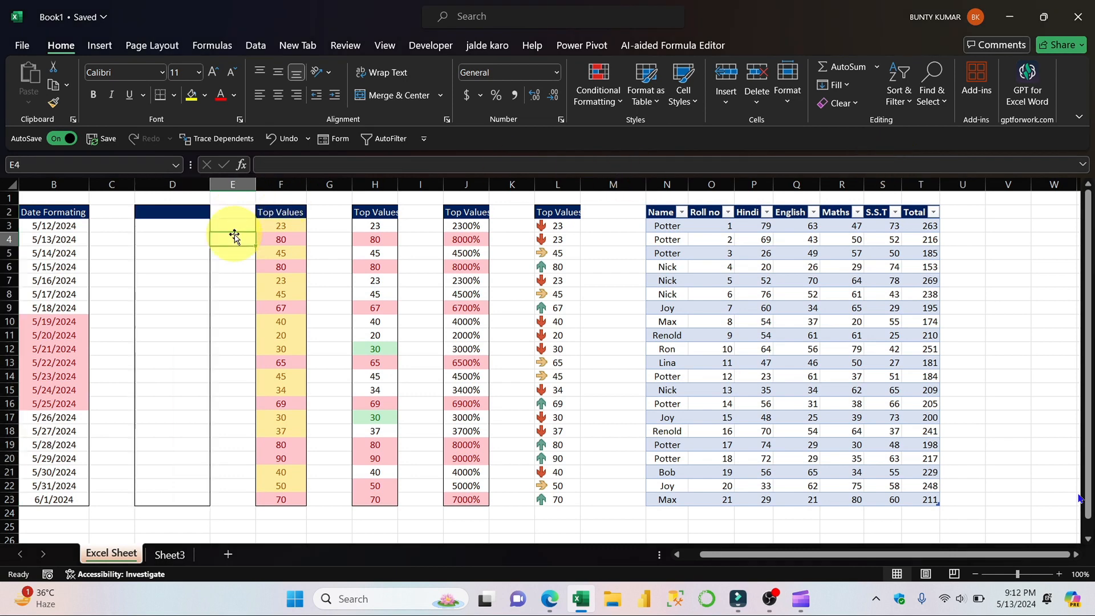
{"action": "left_click", "coordinate": [206, 213]}
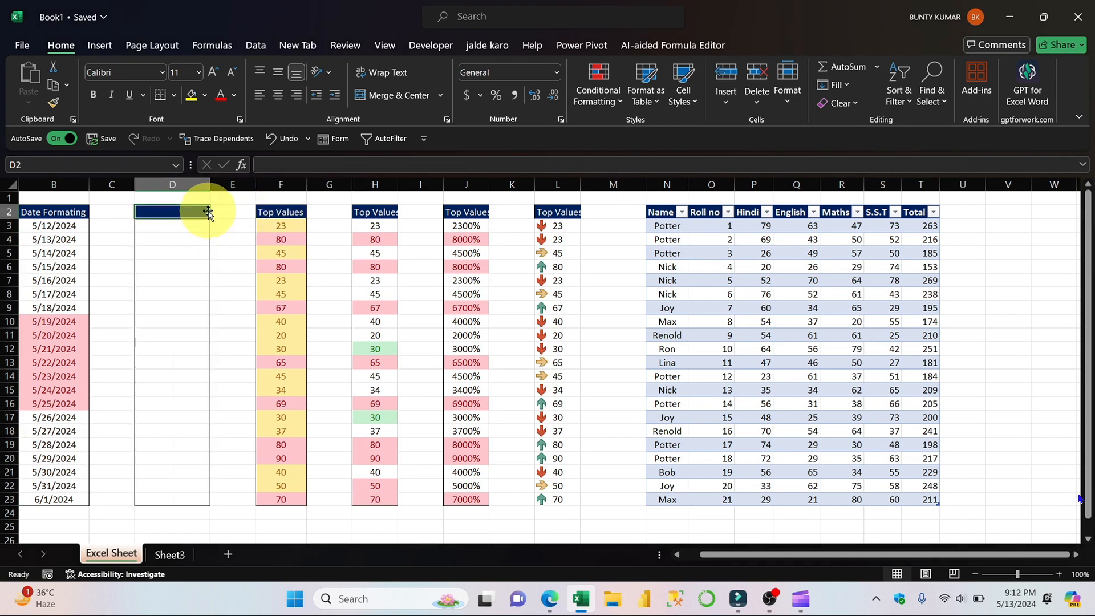
{"action": "key", "text": "ctrl+z"}
{"action": "left_click", "coordinate": [852, 103]}
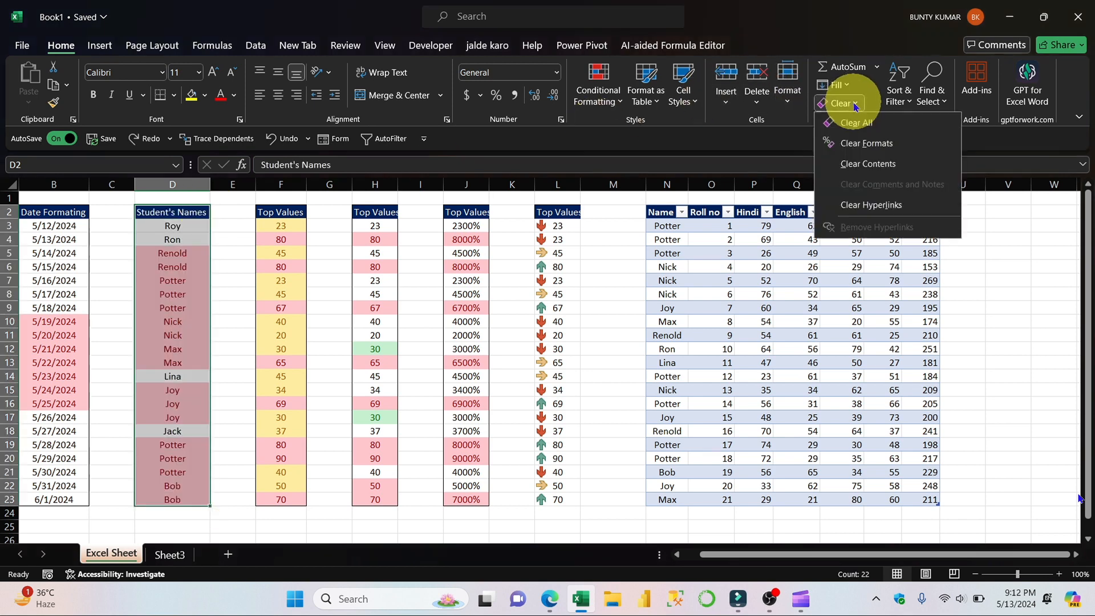
{"action": "left_click", "coordinate": [852, 104]}
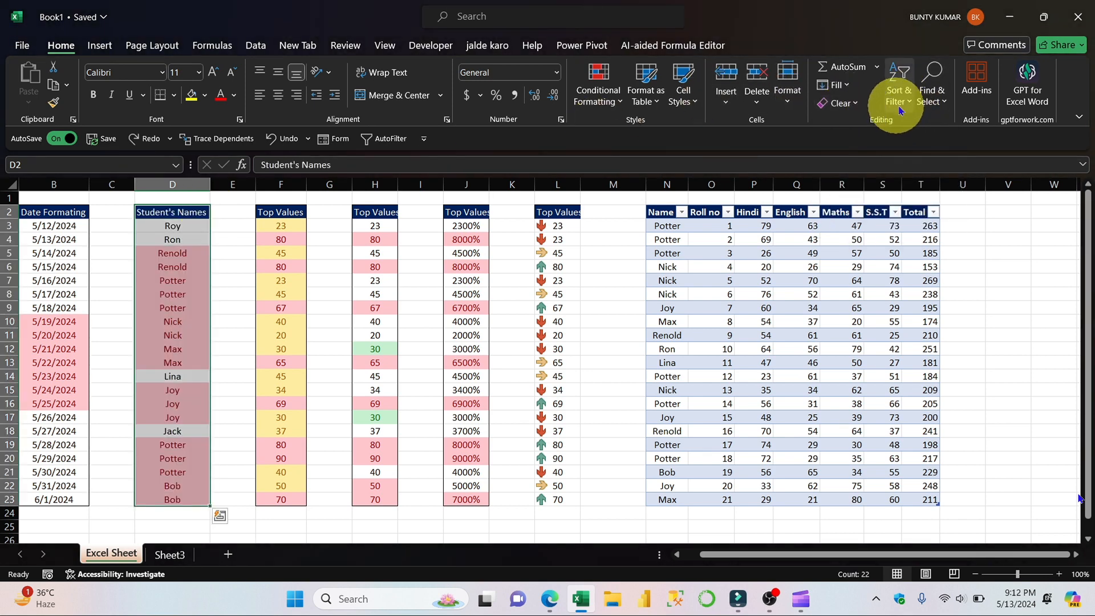
{"action": "left_click", "coordinate": [752, 318]}
{"action": "left_click", "coordinate": [644, 291]}
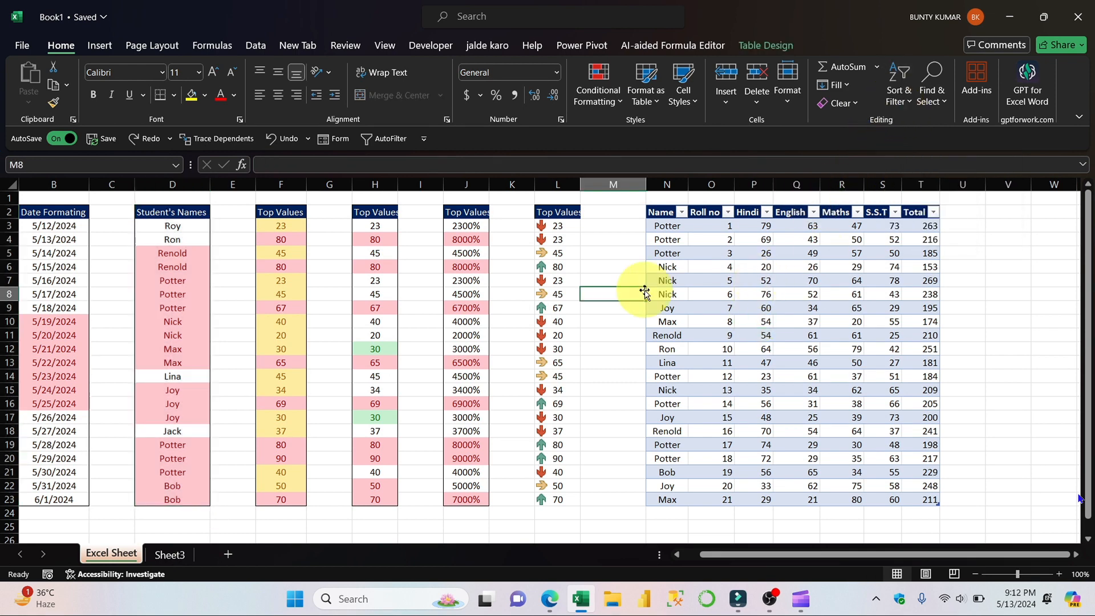
- Sort the entries below the Student's Names header, D3:D23, from A to Z
{"action": "left_click", "coordinate": [891, 104]}
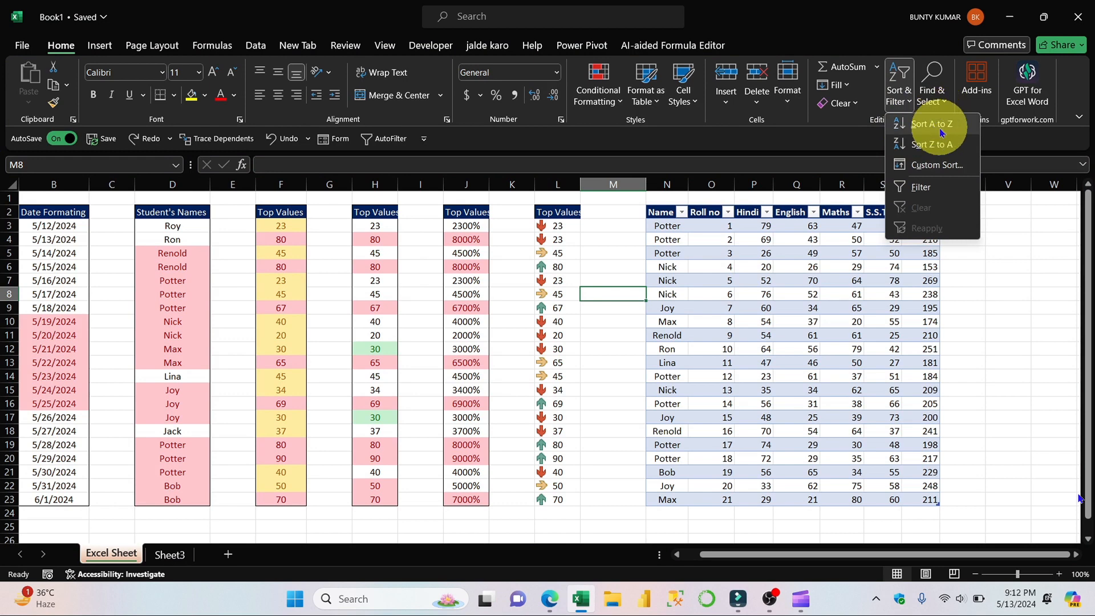
{"action": "left_click", "coordinate": [179, 217]}
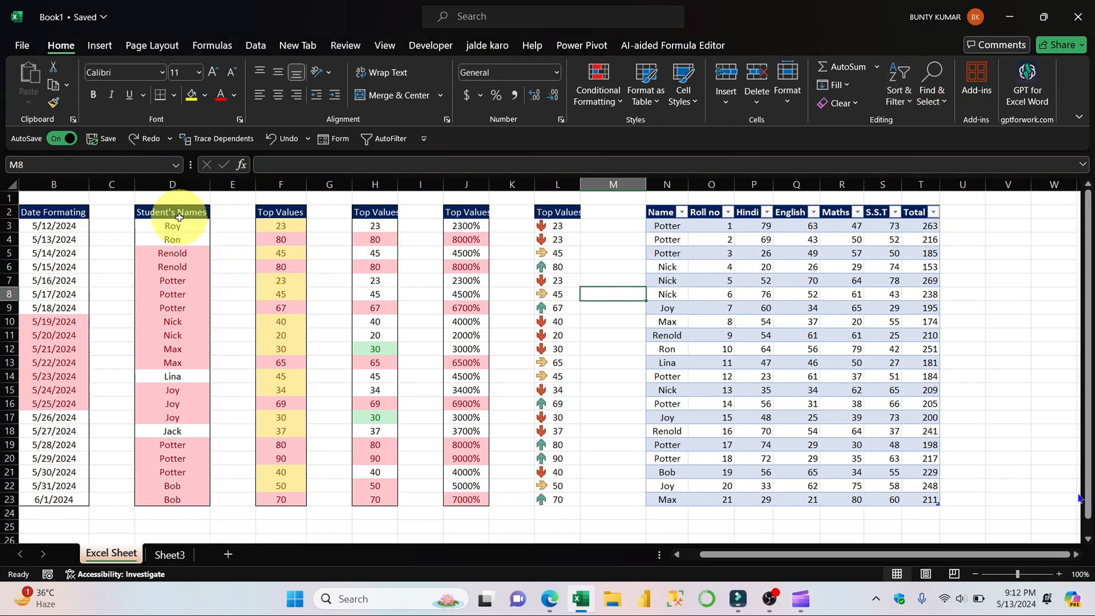
{"action": "left_click", "coordinate": [180, 227]}
{"action": "key", "text": "ctrl+shift+Down"}
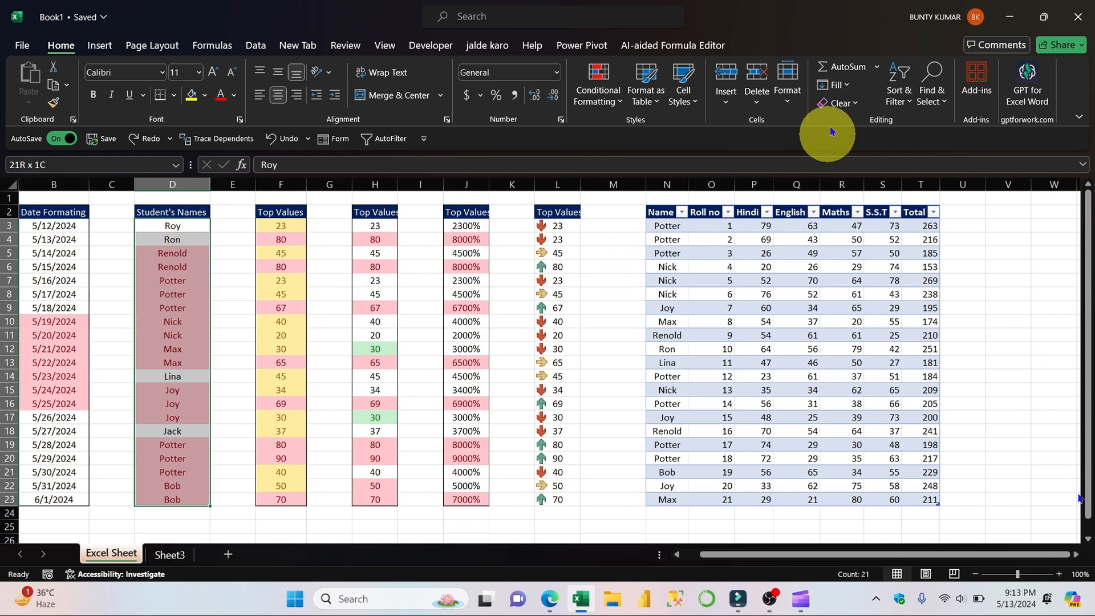
{"action": "left_click", "coordinate": [894, 96]}
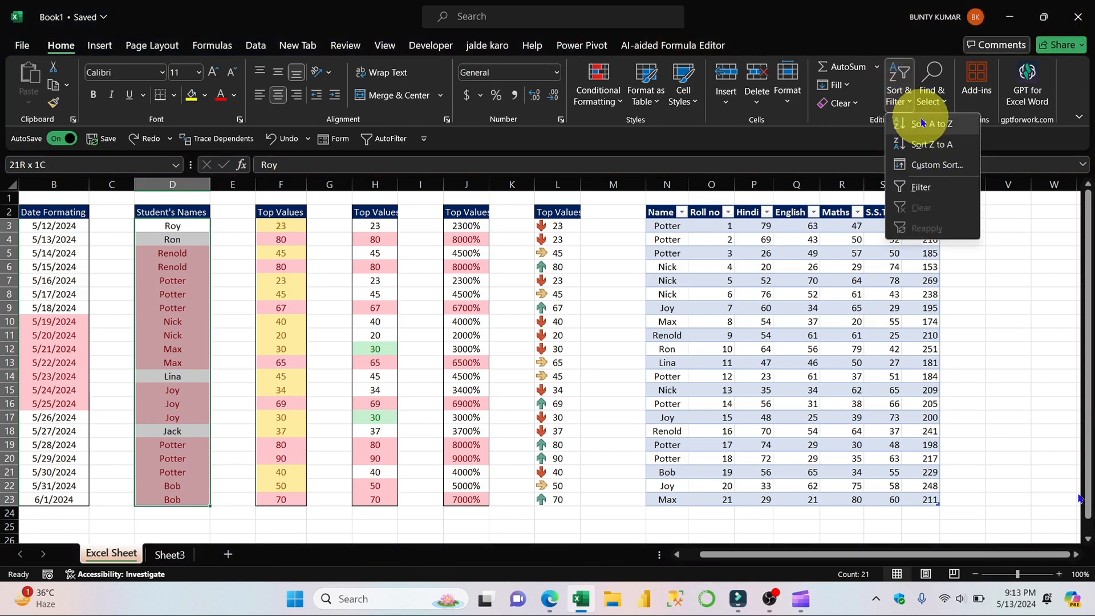
{"action": "left_click", "coordinate": [926, 124]}
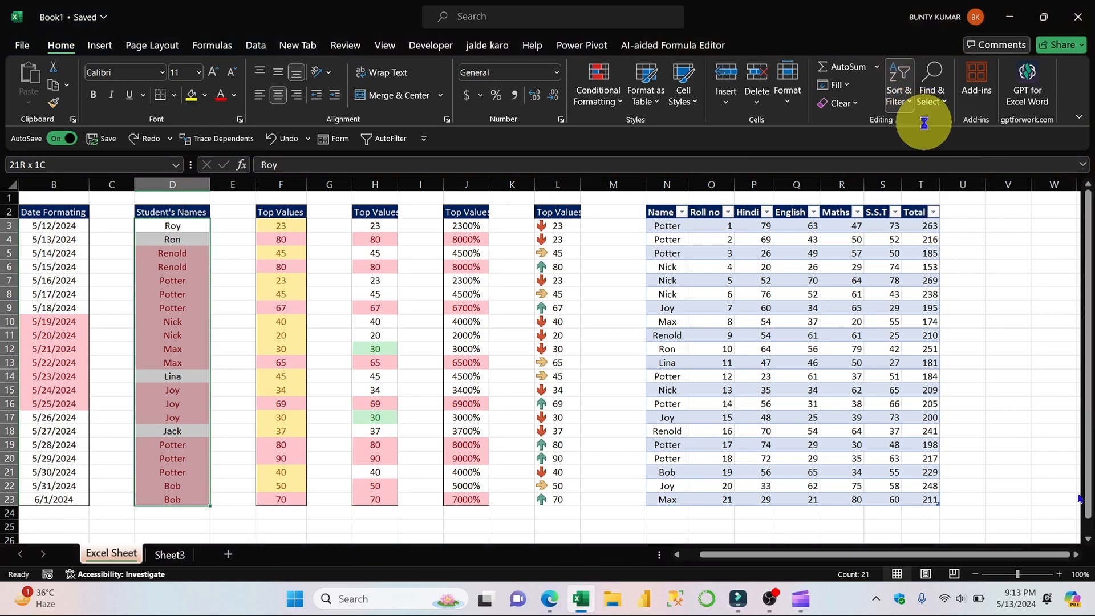
{"action": "left_click", "coordinate": [191, 229]}
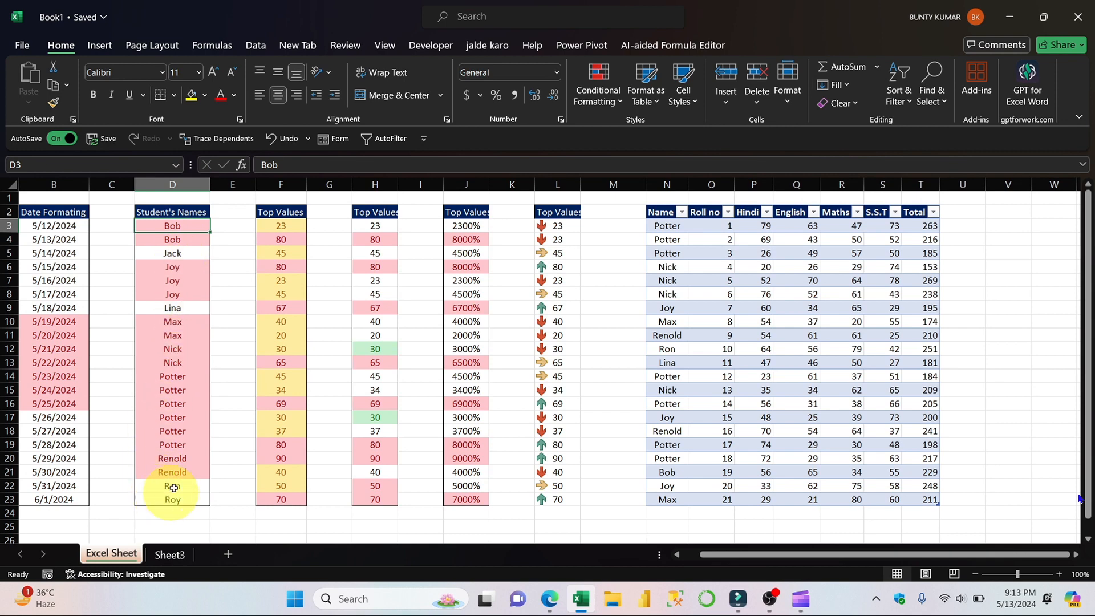
- Sort the entries below the Student's Names header, D3:D23, from Z to A
{"action": "left_click", "coordinate": [905, 94]}
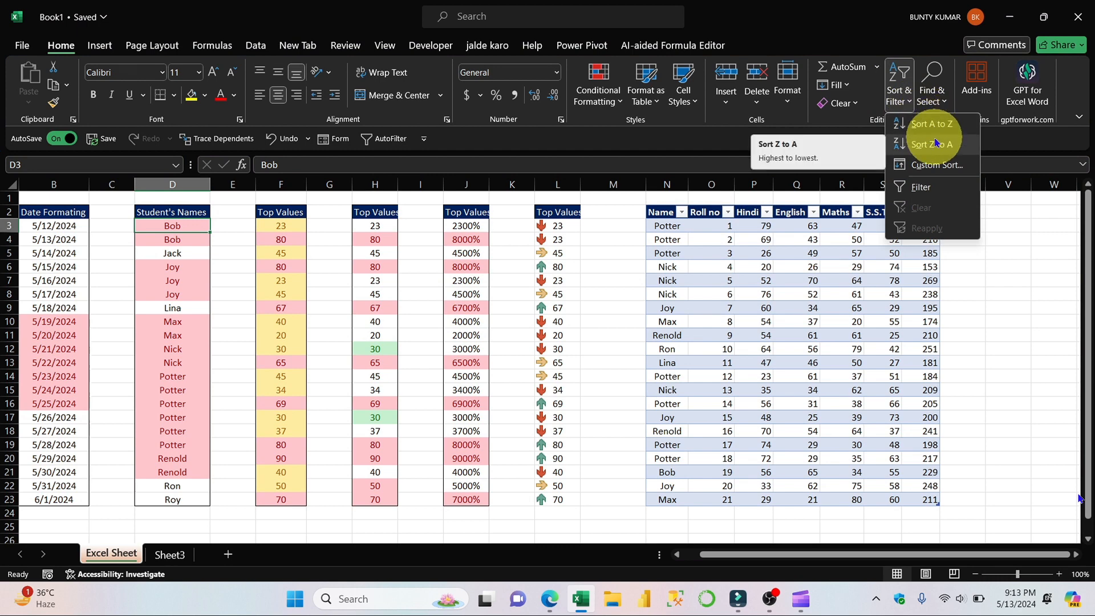
{"action": "left_click", "coordinate": [935, 144]}
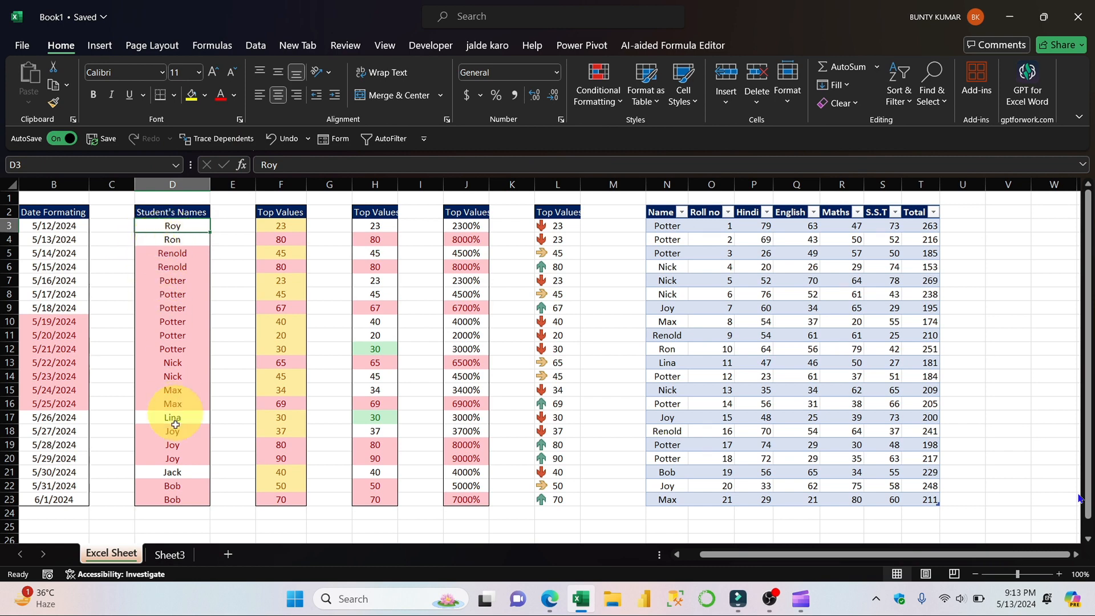
- Apply a custom sort to the Student's Names column by Cell Color, with No Cell Color on top, and undo it
{"action": "left_click", "coordinate": [887, 98]}
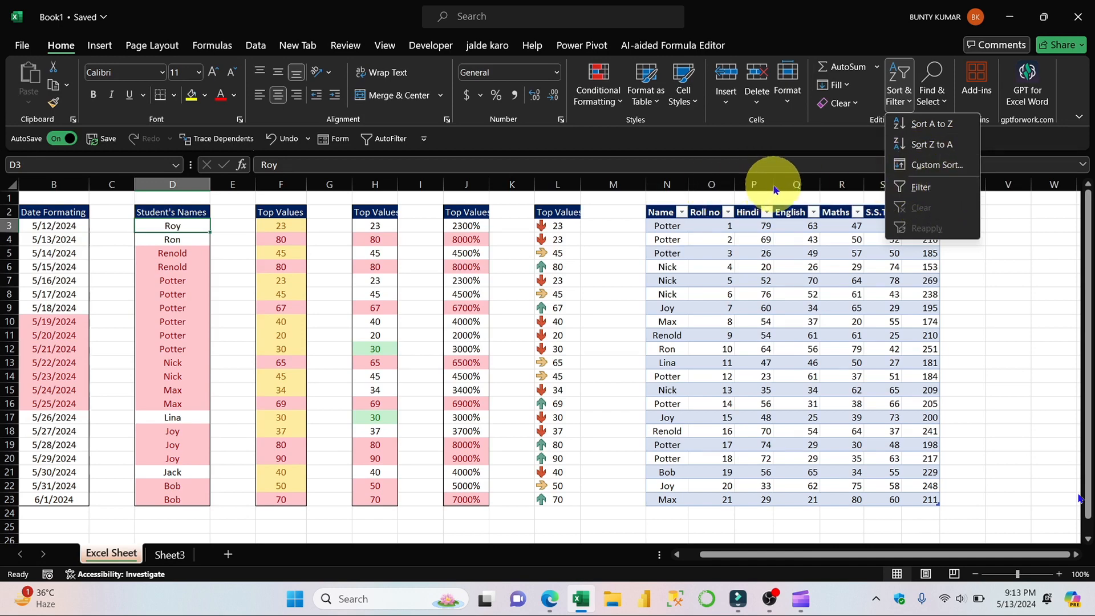
{"action": "left_click", "coordinate": [943, 163]}
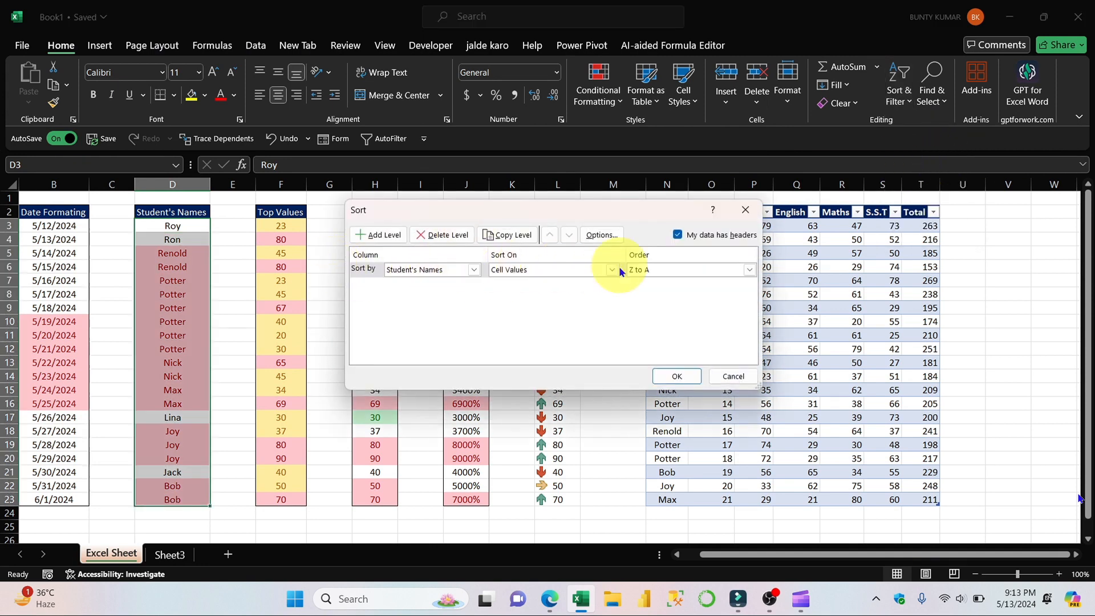
{"action": "left_click", "coordinate": [612, 270]}
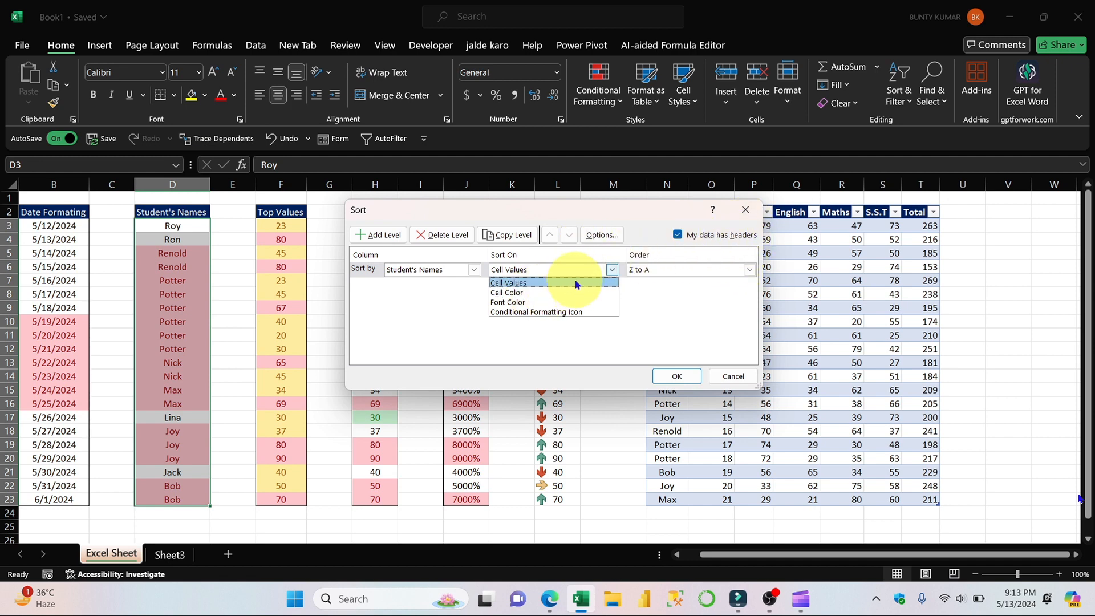
{"action": "left_click", "coordinate": [534, 293]}
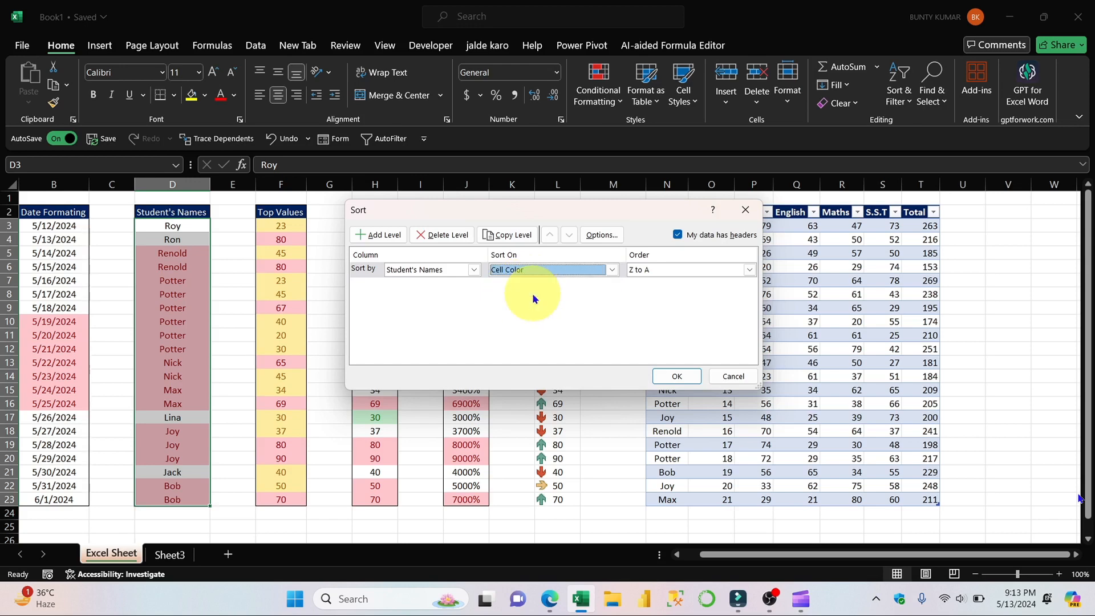
{"action": "left_click", "coordinate": [676, 377]}
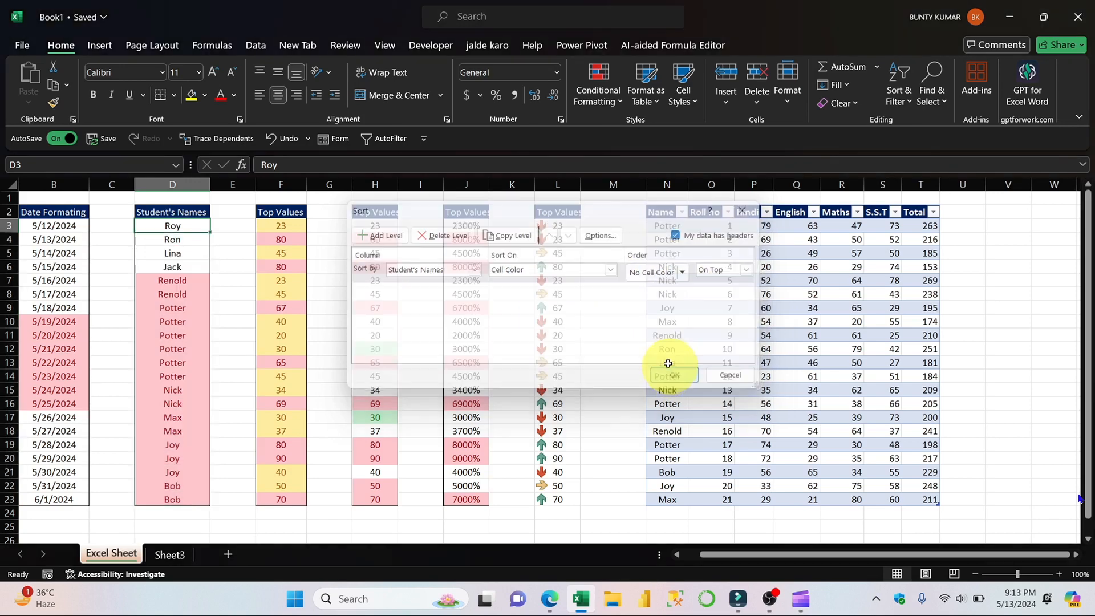
{"action": "left_click", "coordinate": [306, 298]}
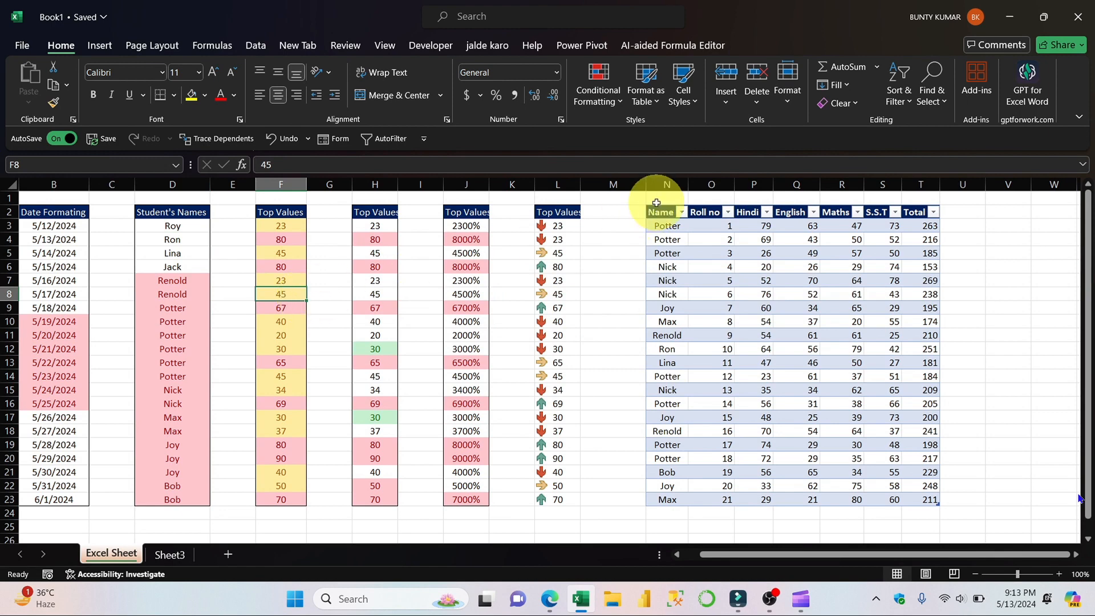
{"action": "key", "text": "ctrl+z"}
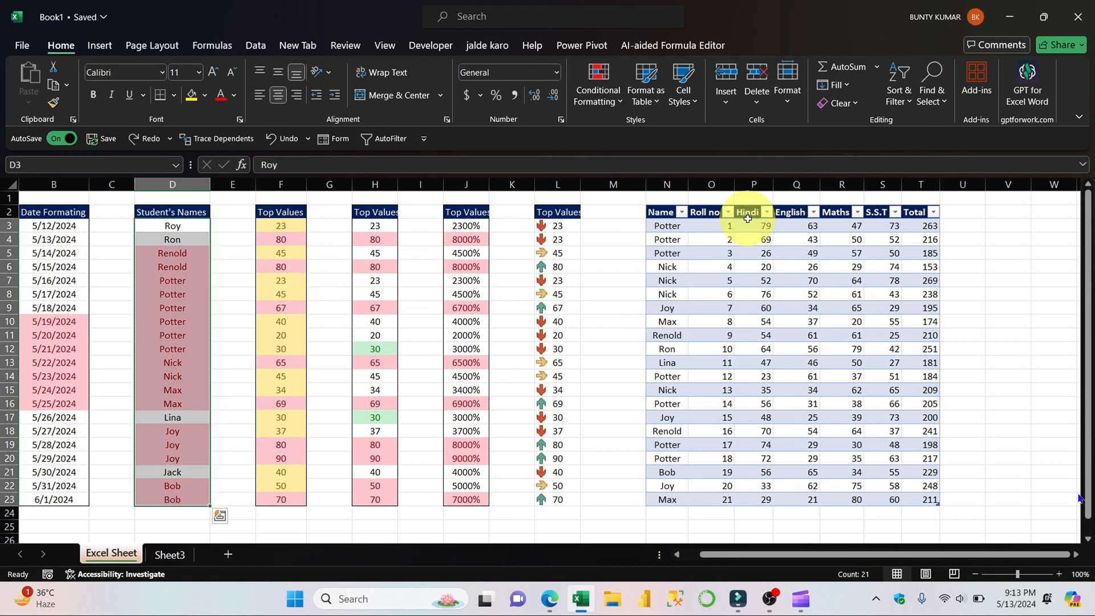
- Turn on filtering for the Top Values column in F2:F23
{"action": "left_click", "coordinate": [927, 98]}
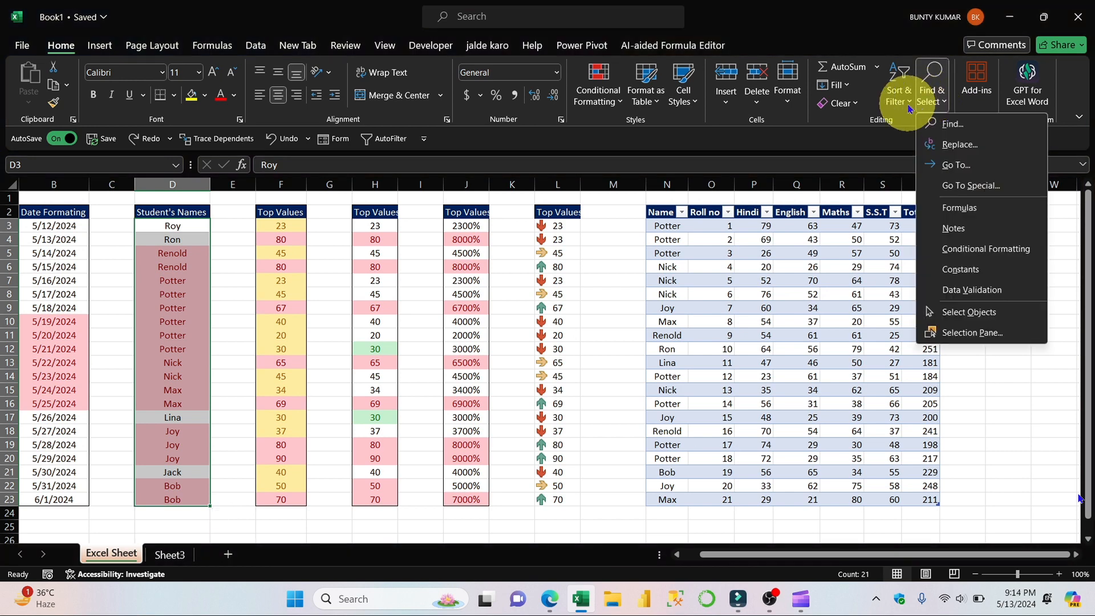
{"action": "left_click", "coordinate": [909, 107]}
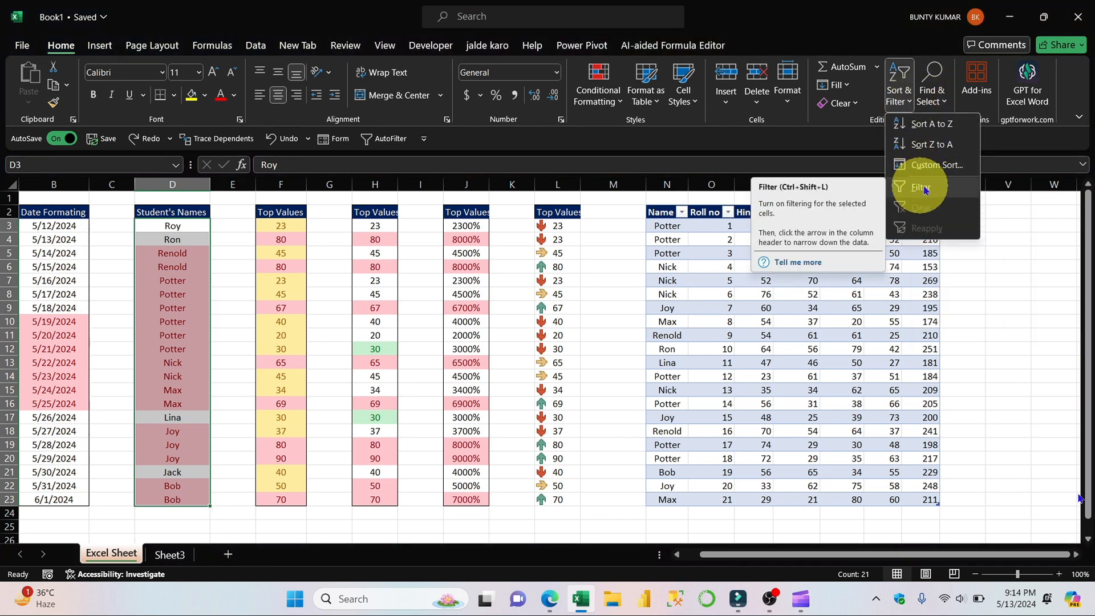
{"action": "left_click", "coordinate": [341, 268]}
{"action": "left_click", "coordinate": [273, 213]}
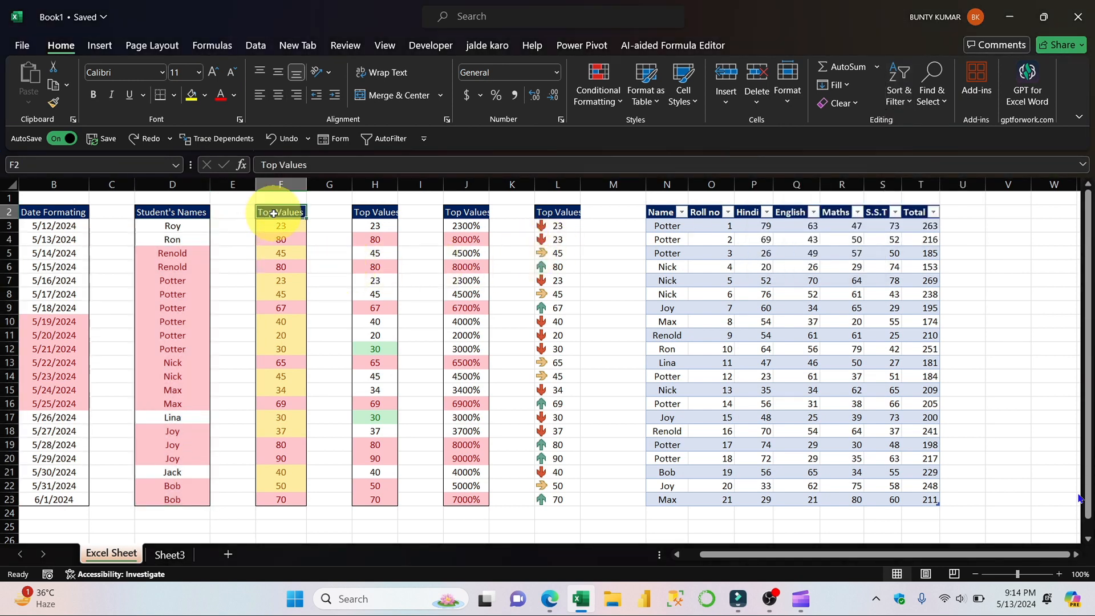
{"action": "key", "text": "ctrl+shift+Down"}
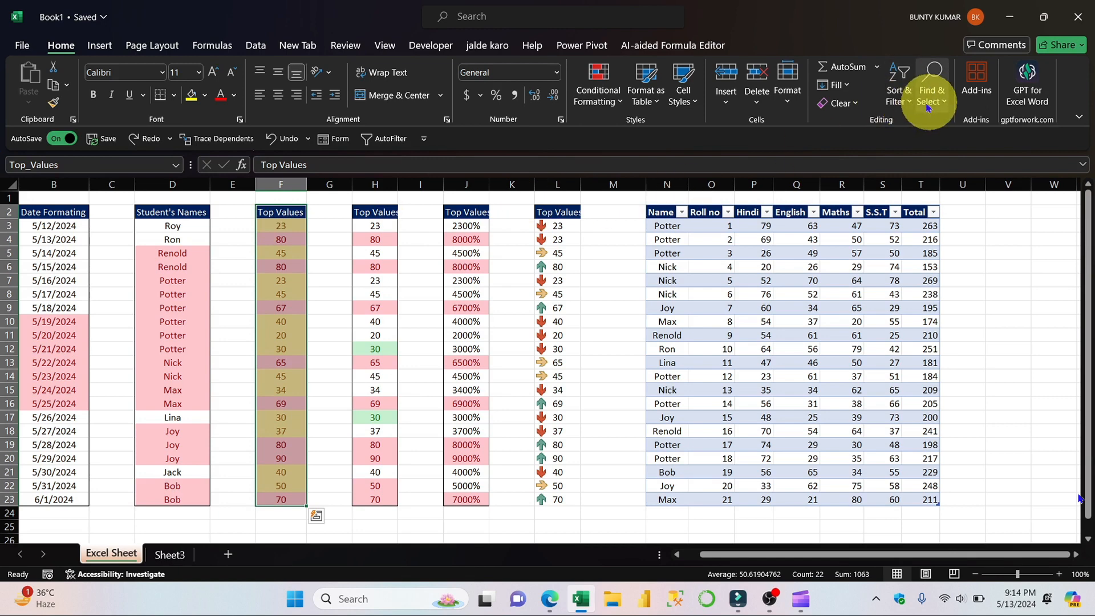
{"action": "left_click", "coordinate": [905, 98]}
{"action": "left_click", "coordinate": [935, 186]}
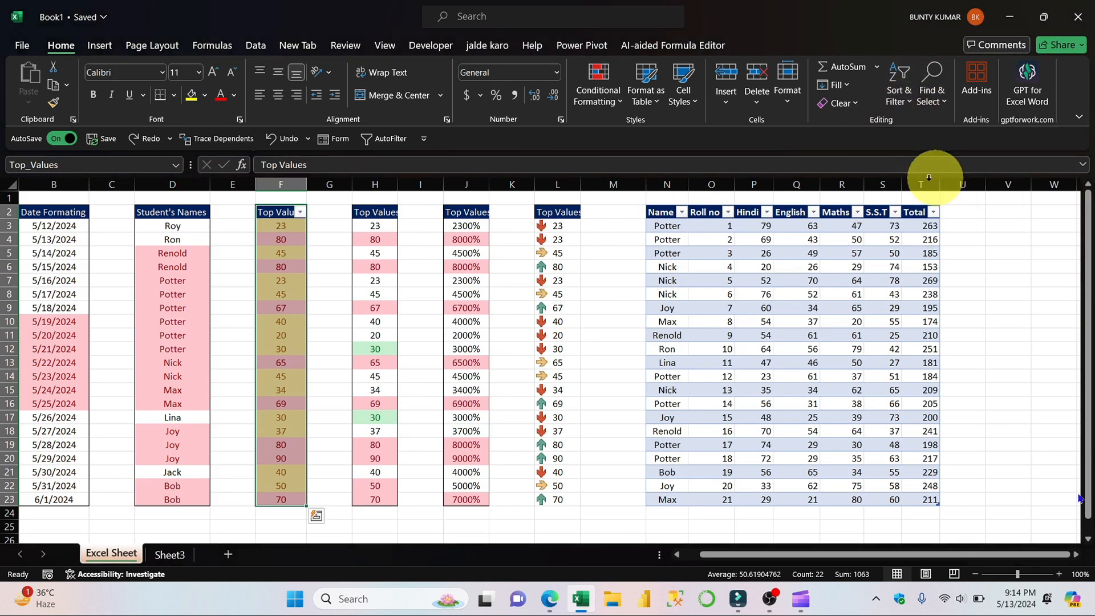
{"action": "left_click", "coordinate": [318, 259]}
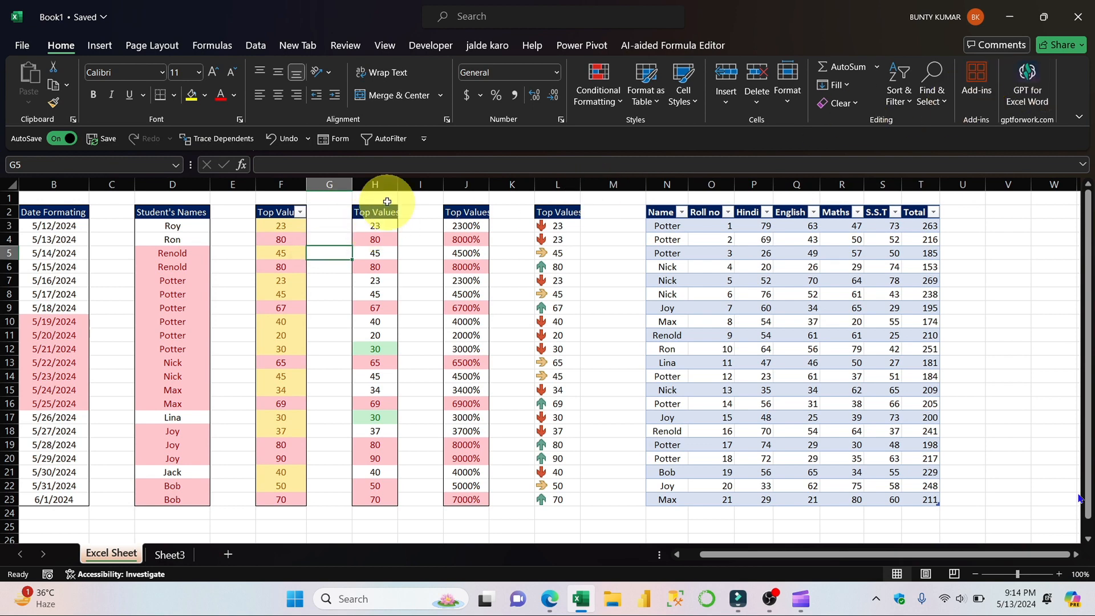
- Filter the Top Values column in column F to show only the values 20, 23 and 30
{"action": "left_click", "coordinate": [301, 217]}
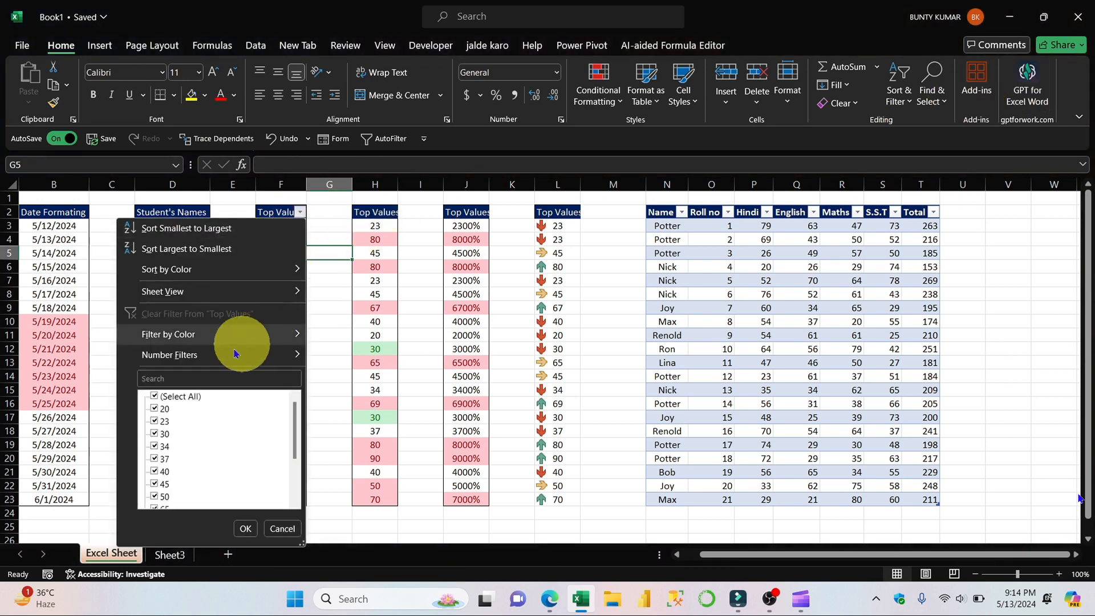
{"action": "left_click", "coordinate": [156, 410]}
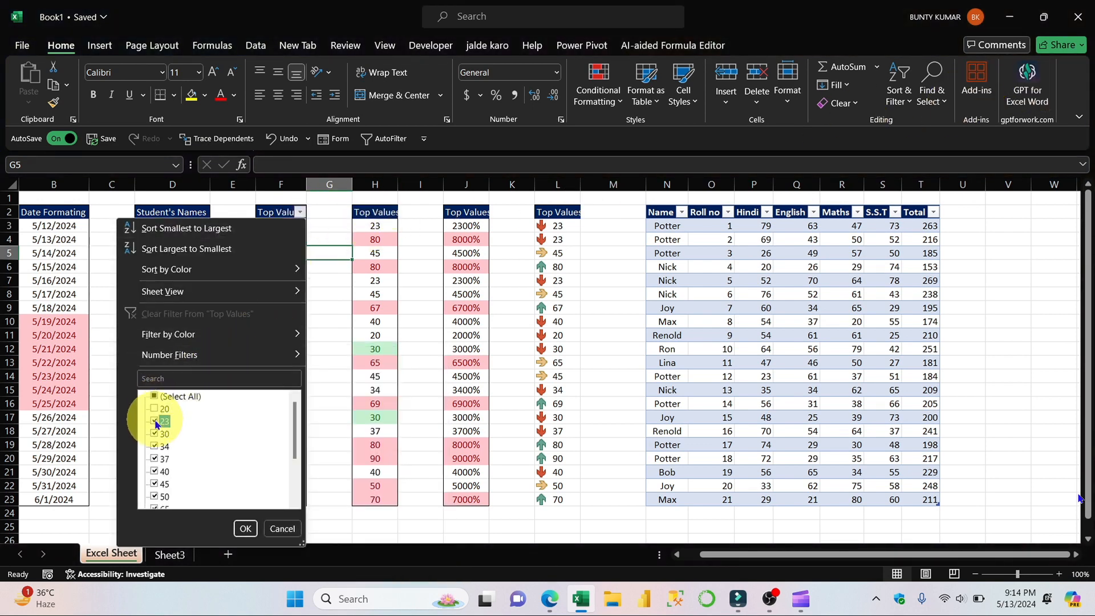
{"action": "left_click", "coordinate": [155, 396]}
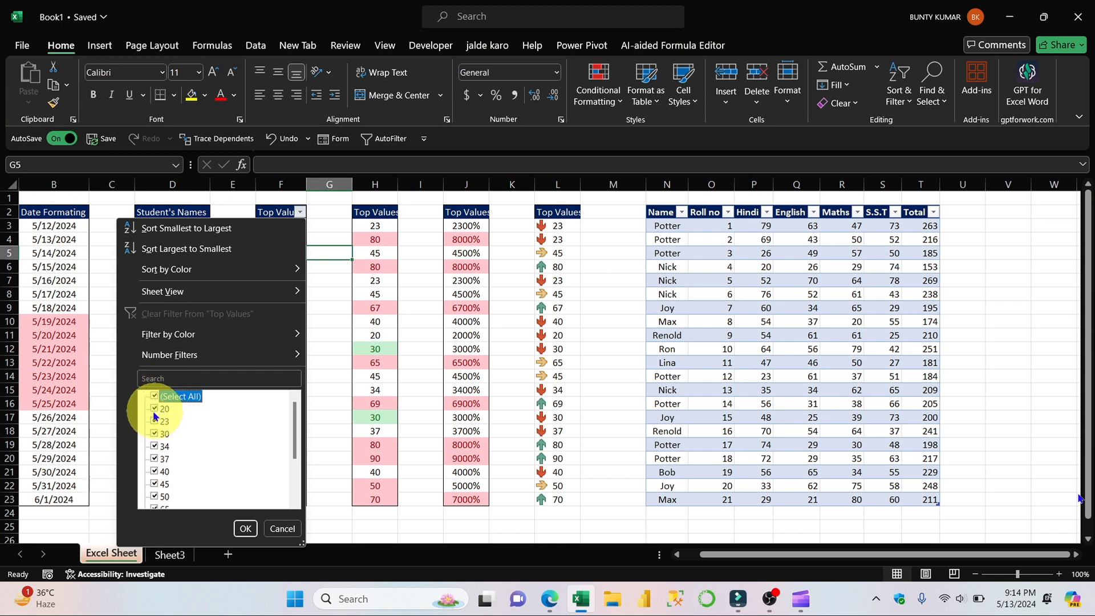
{"action": "left_click", "coordinate": [154, 396]}
{"action": "left_click", "coordinate": [158, 409]}
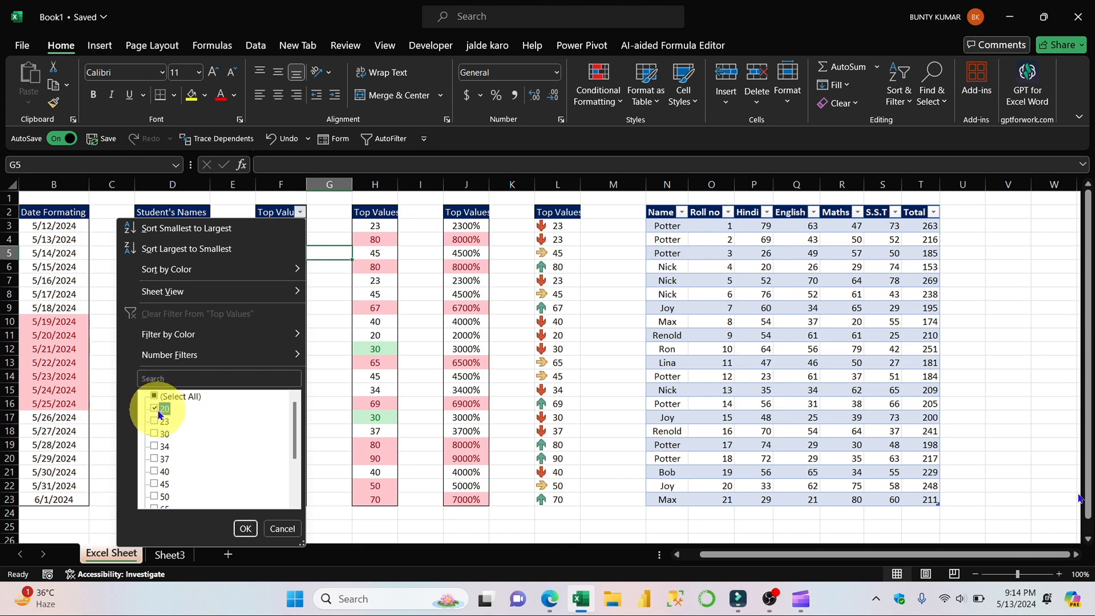
{"action": "left_click", "coordinate": [155, 421]}
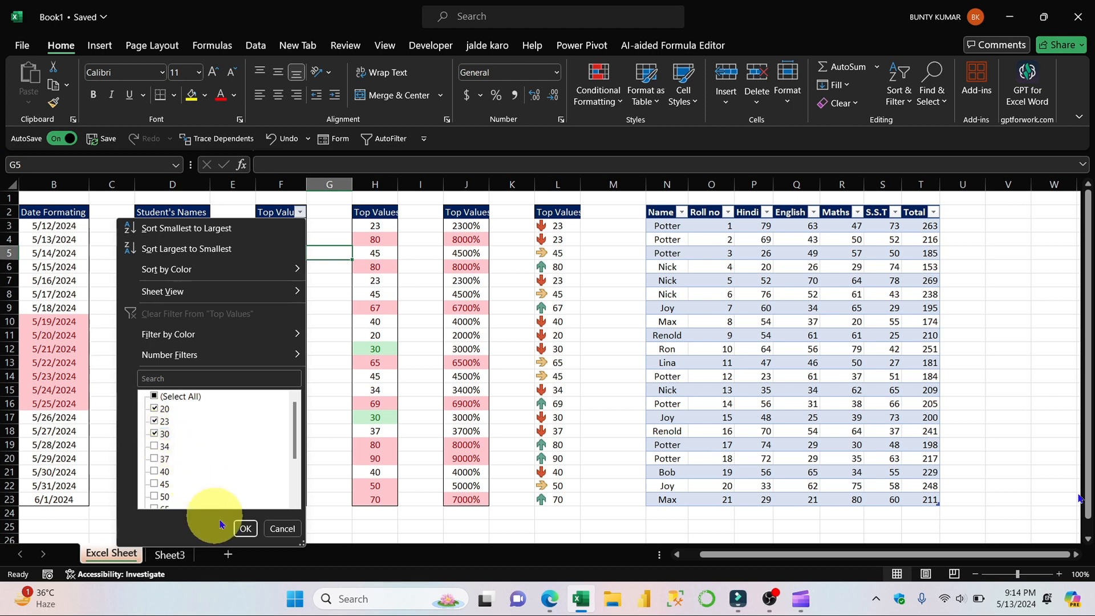
{"action": "left_click", "coordinate": [245, 528]}
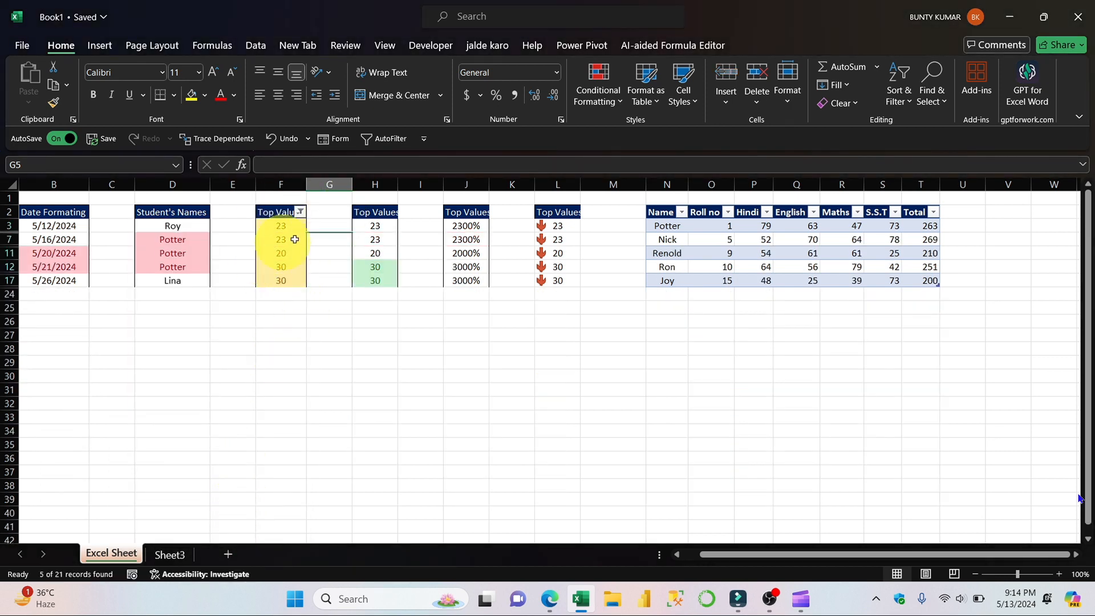
- Reselect all values in the column F filter list, dismiss the list without applying it, and undo the value filter
{"action": "left_click", "coordinate": [298, 213]}
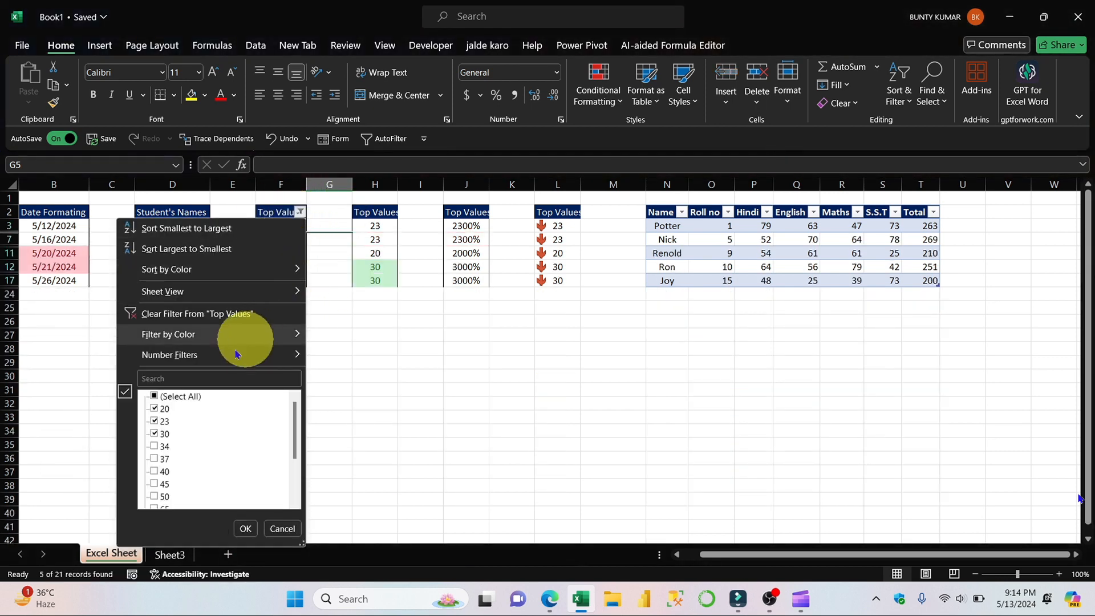
{"action": "left_click", "coordinate": [155, 395]}
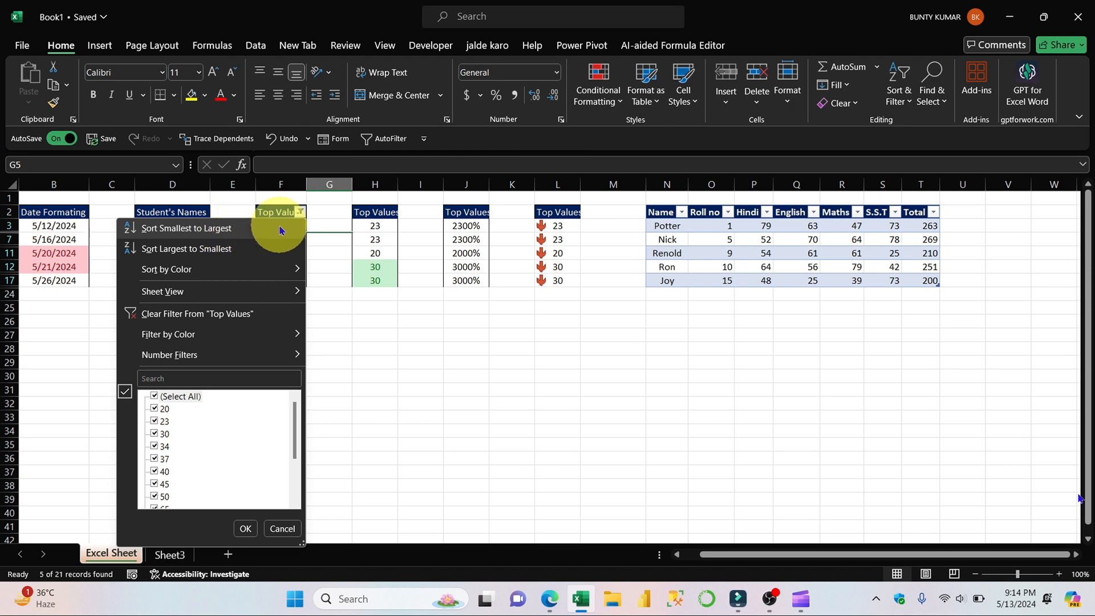
{"action": "left_click", "coordinate": [371, 258]}
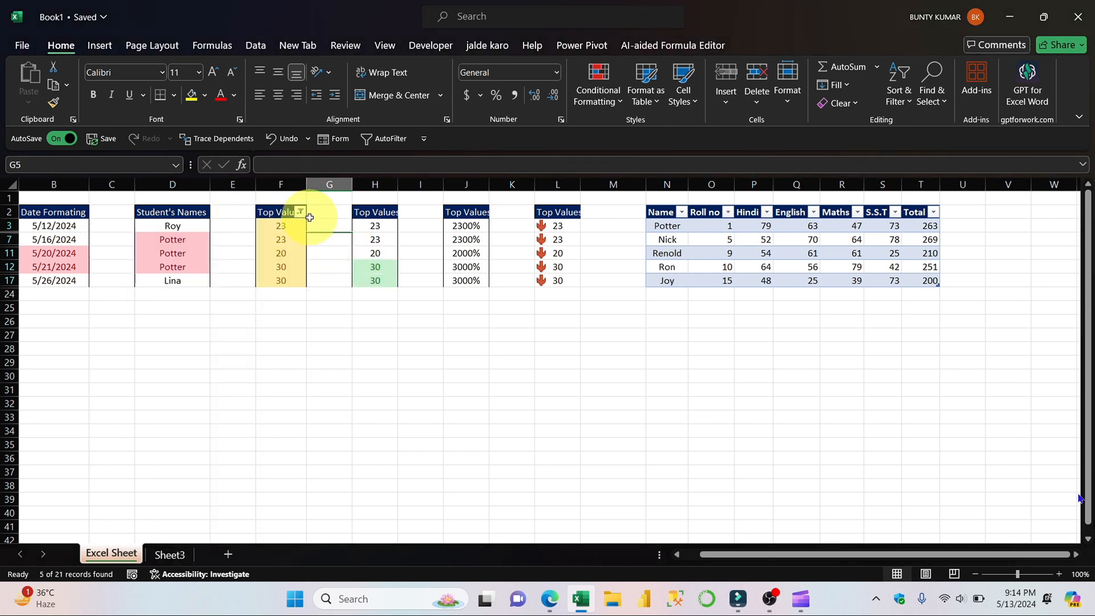
{"action": "key", "text": "ctrl+z"}
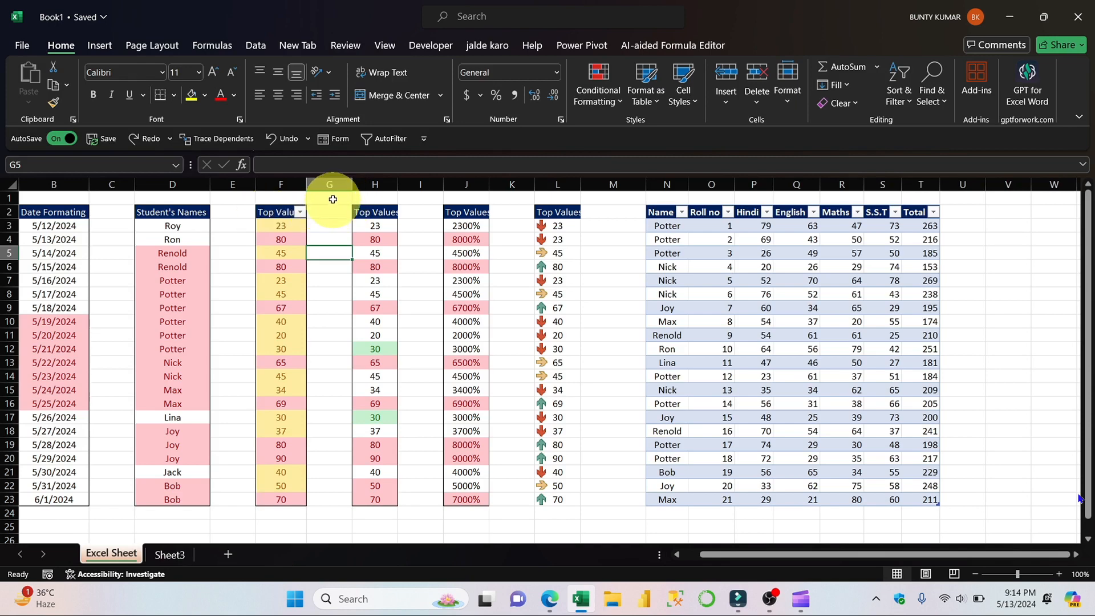
- Sort the Top Values column in column F from smallest to largest using its header filter
{"action": "left_click", "coordinate": [285, 226]}
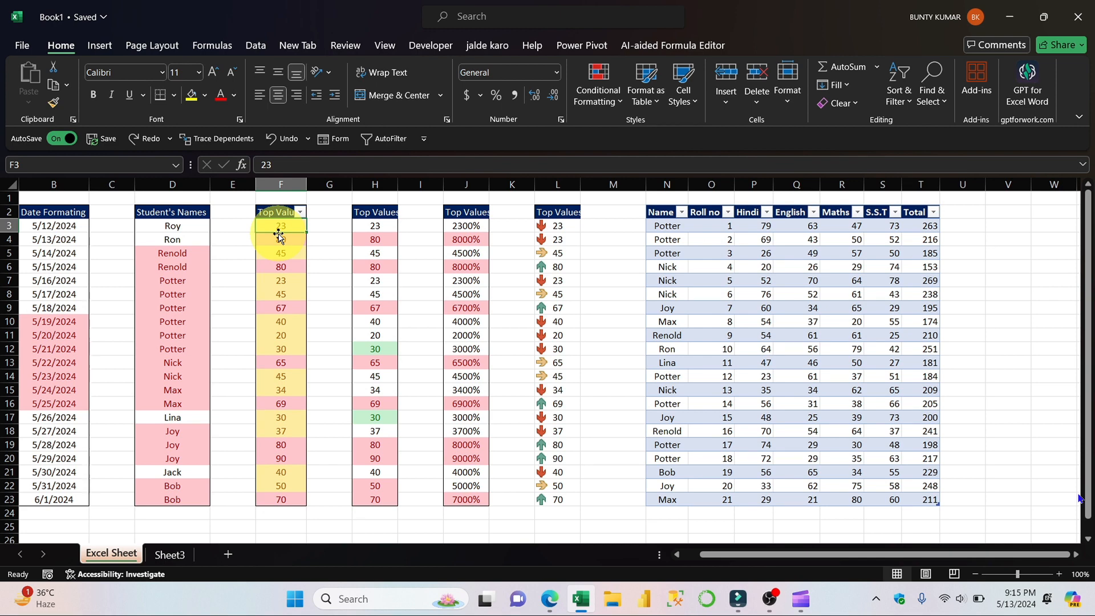
{"action": "left_click", "coordinate": [300, 212]}
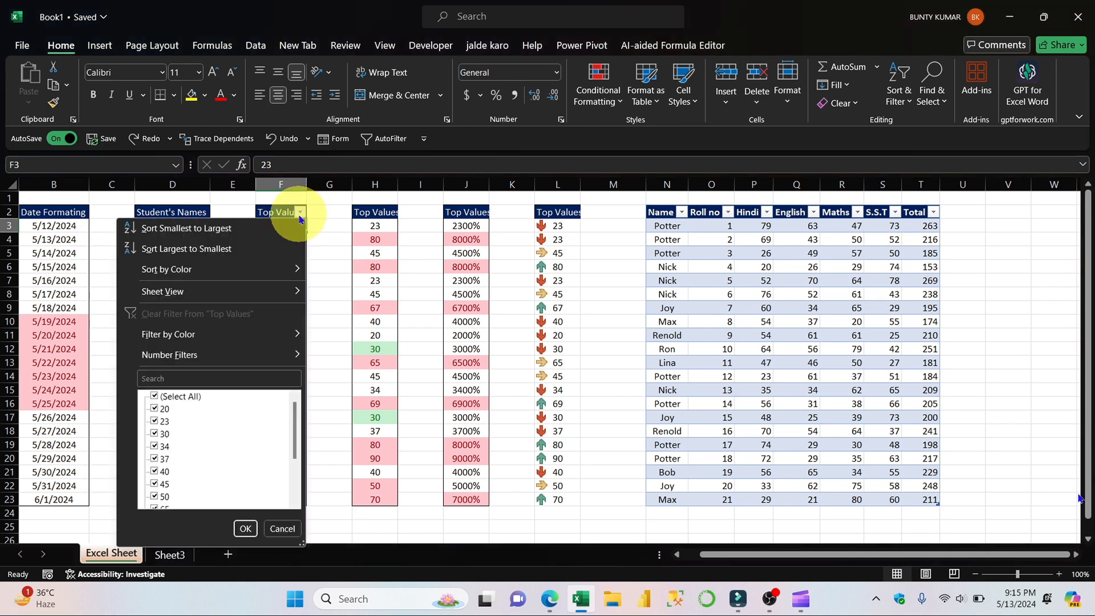
{"action": "left_click", "coordinate": [253, 231]}
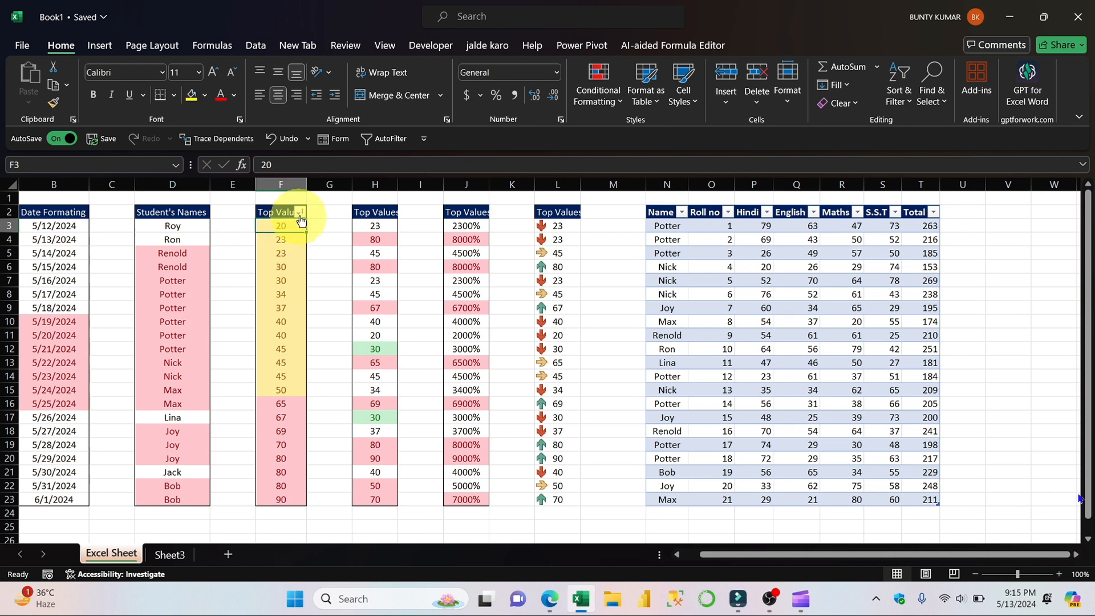
- Sort the column F Top Values from largest to smallest, and sort them by cell color with the pink cells on top
{"action": "left_click", "coordinate": [299, 214]}
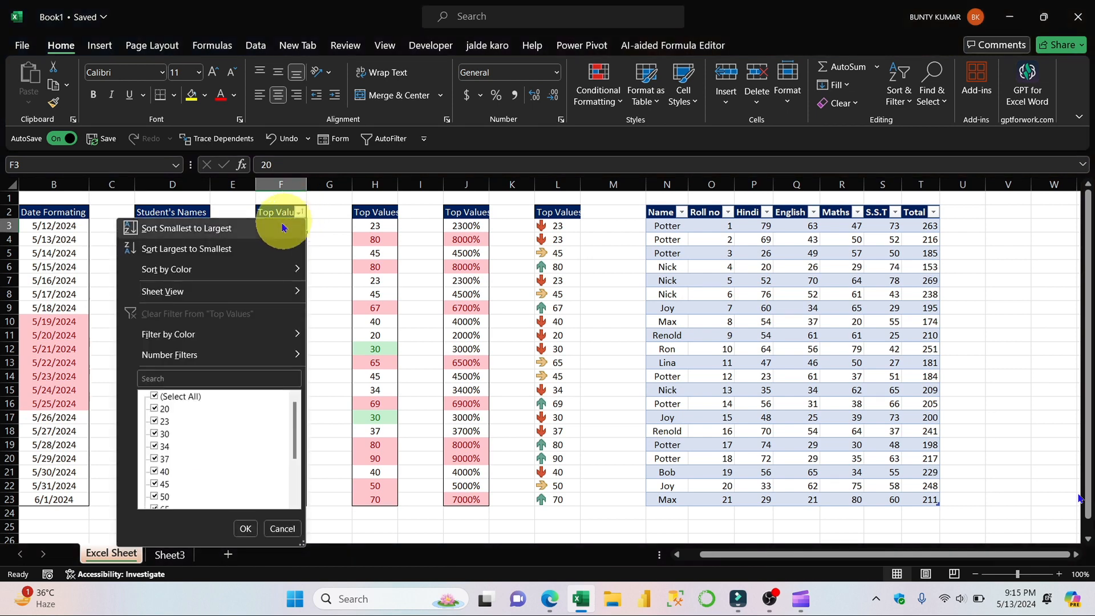
{"action": "left_click", "coordinate": [251, 250]}
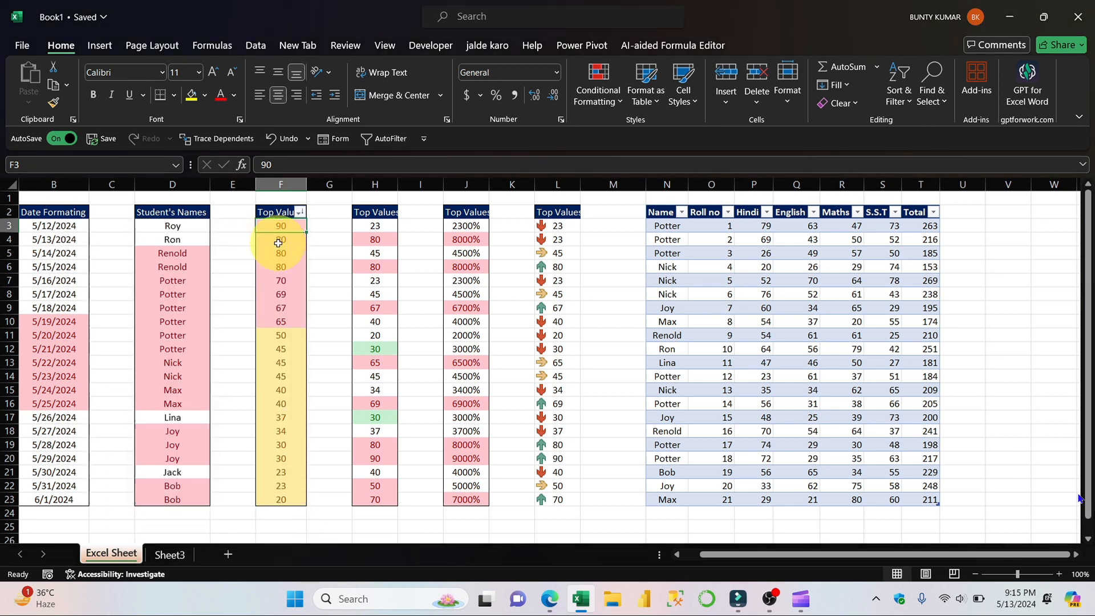
{"action": "left_click", "coordinate": [299, 213]}
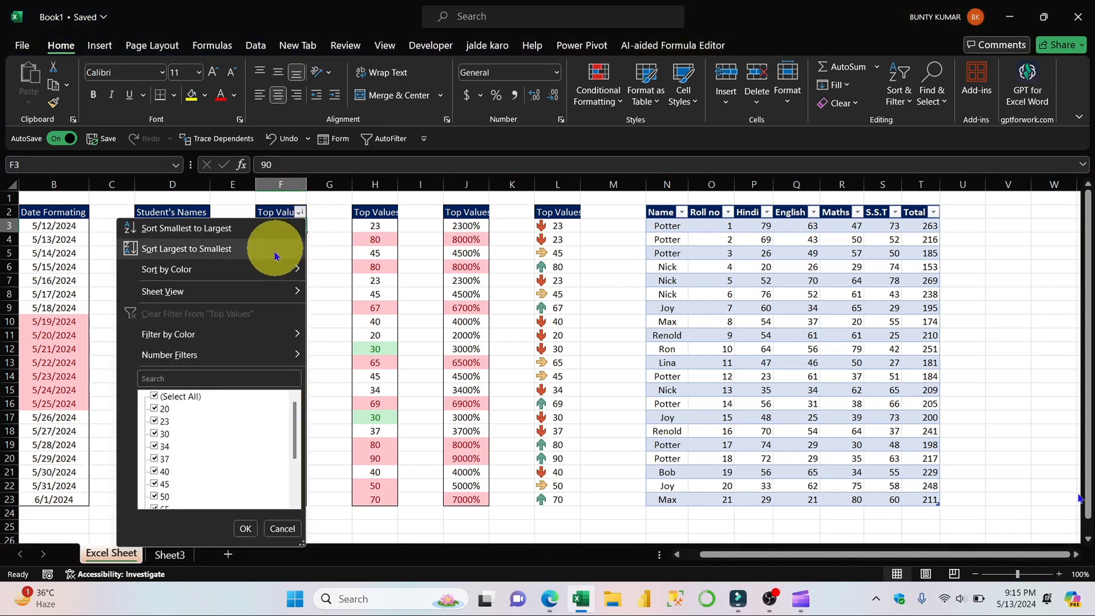
{"action": "mouse_move", "coordinate": [283, 266]}
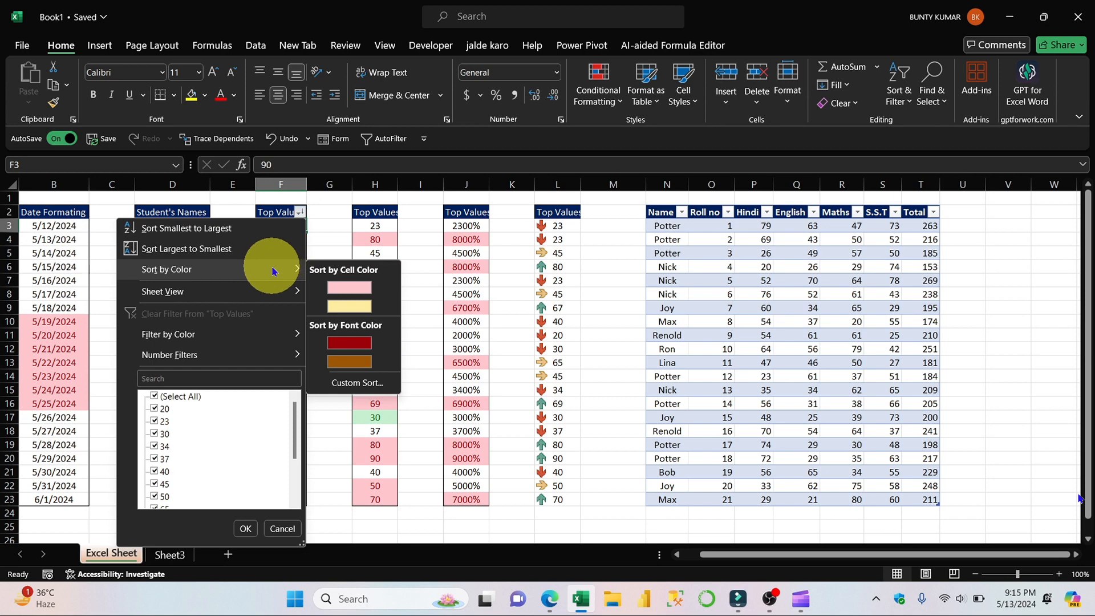
{"action": "left_click", "coordinate": [354, 295]}
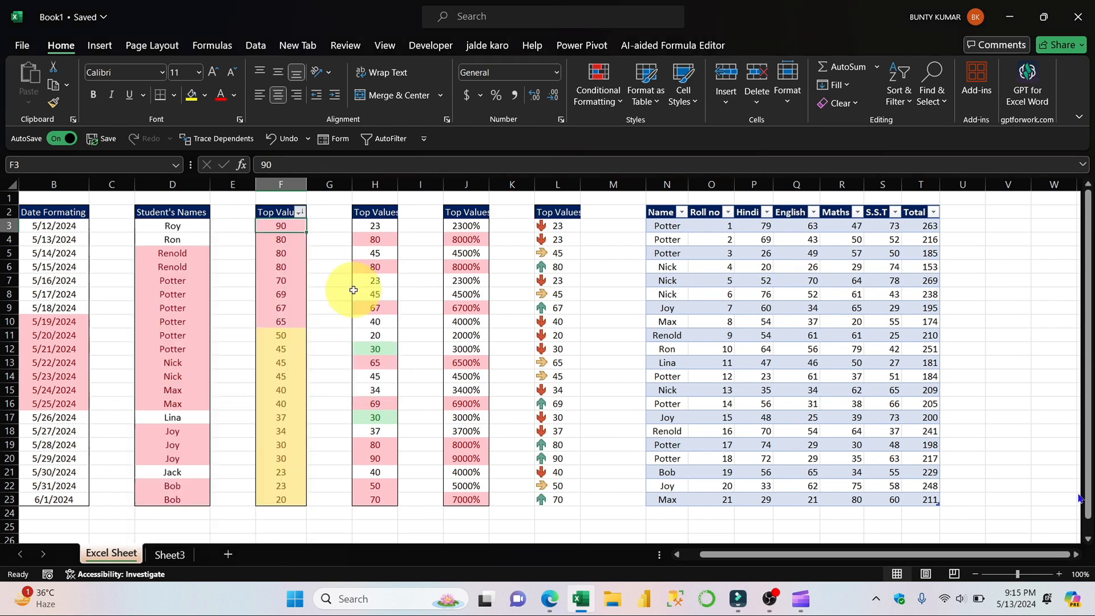
- Filter the Top Values column in column F to show only the top 10 items
{"action": "left_click", "coordinate": [301, 215]}
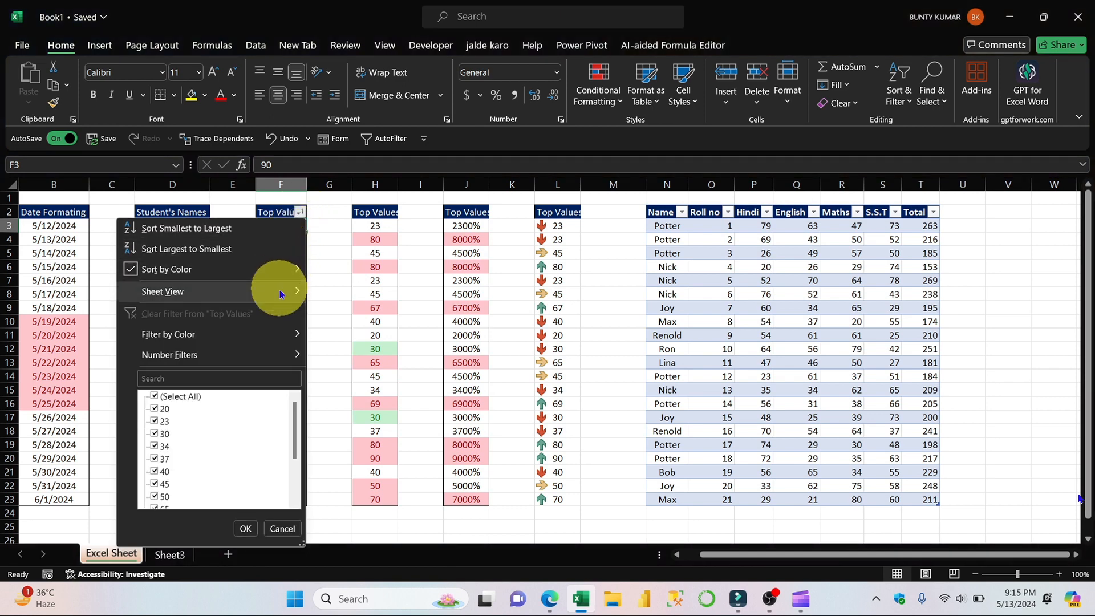
{"action": "mouse_move", "coordinate": [285, 355]}
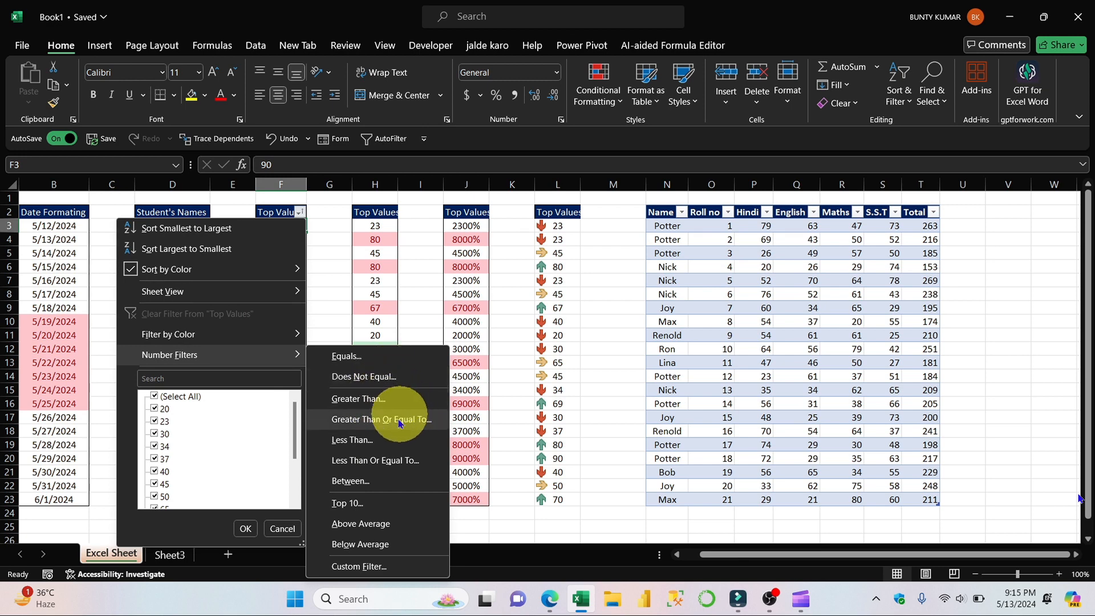
{"action": "left_click", "coordinate": [379, 503]}
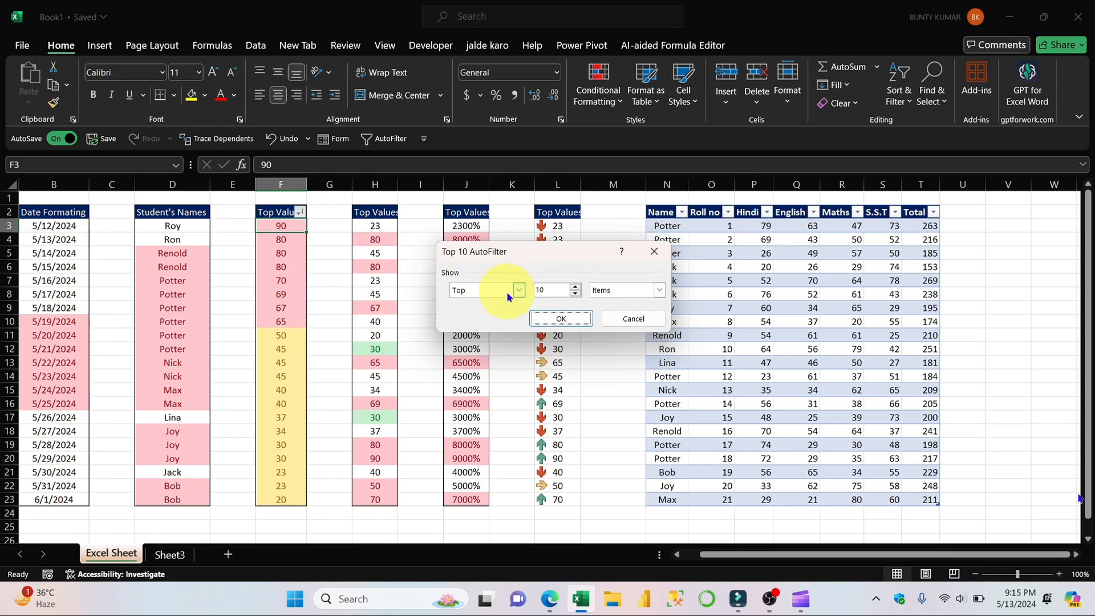
{"action": "left_click", "coordinate": [561, 317]}
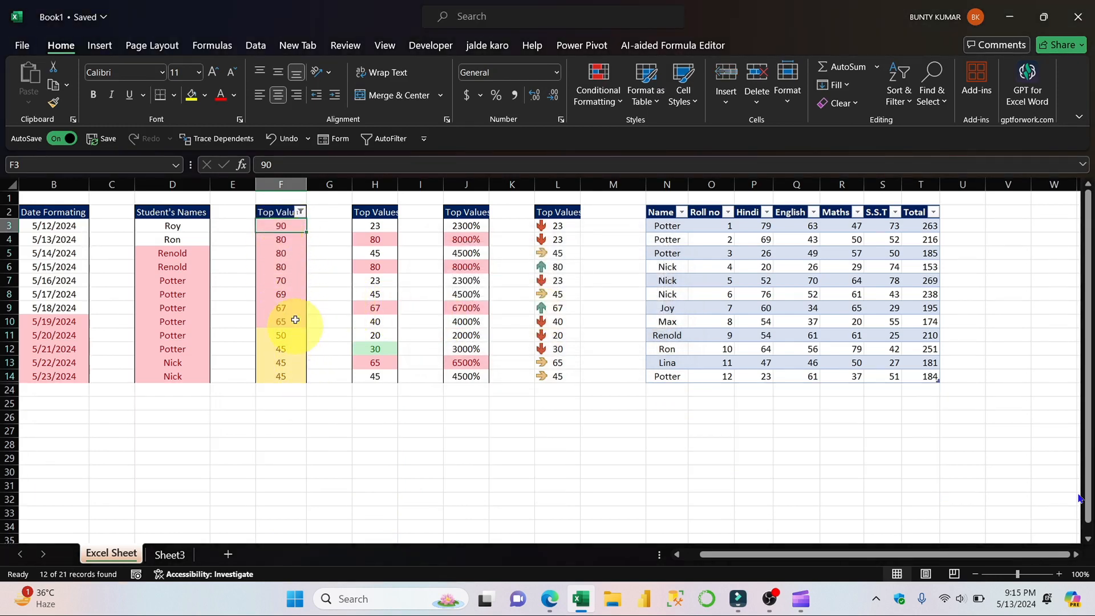
- Apply a number filter to column F's Top Values that shows only values equal to 30
{"action": "left_click", "coordinate": [300, 212]}
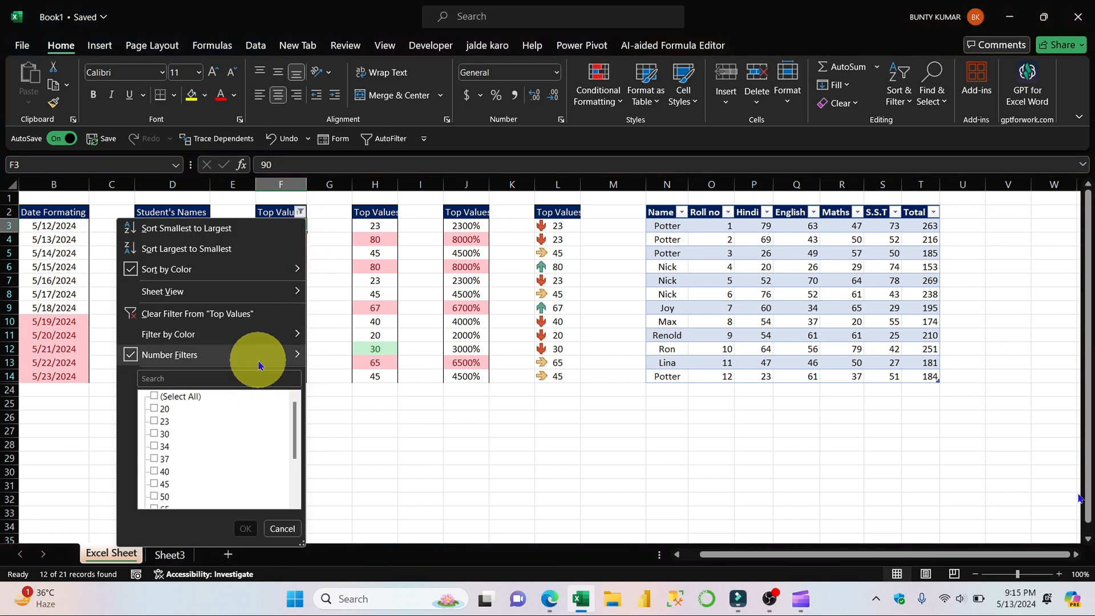
{"action": "left_click", "coordinate": [399, 361]}
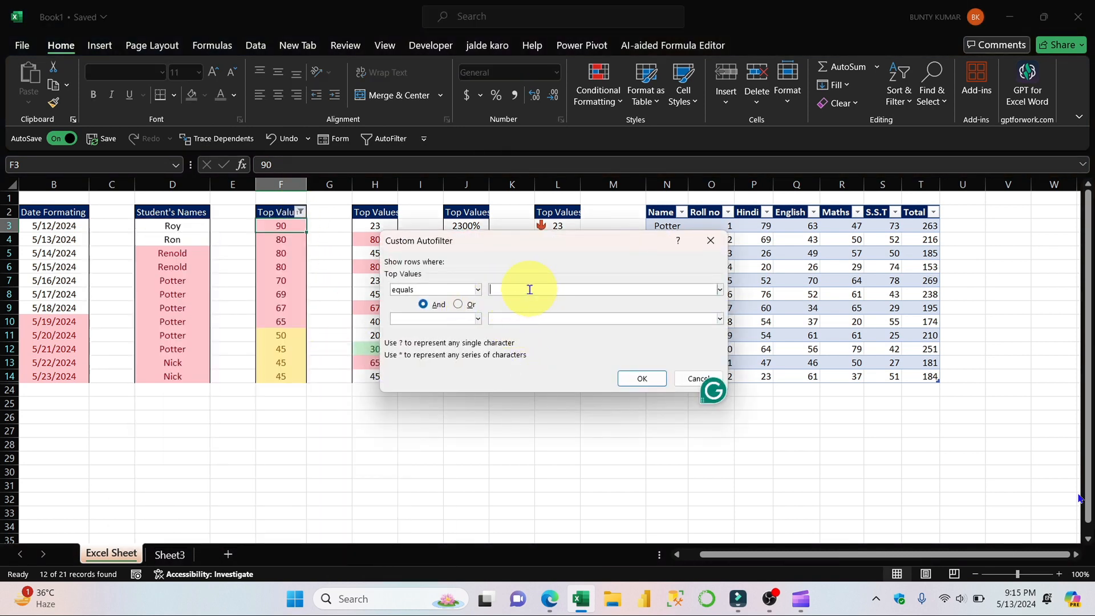
{"action": "type", "text": "50"}
{"action": "key", "text": "BackSpace"}
{"action": "key", "text": "BackSpace"}
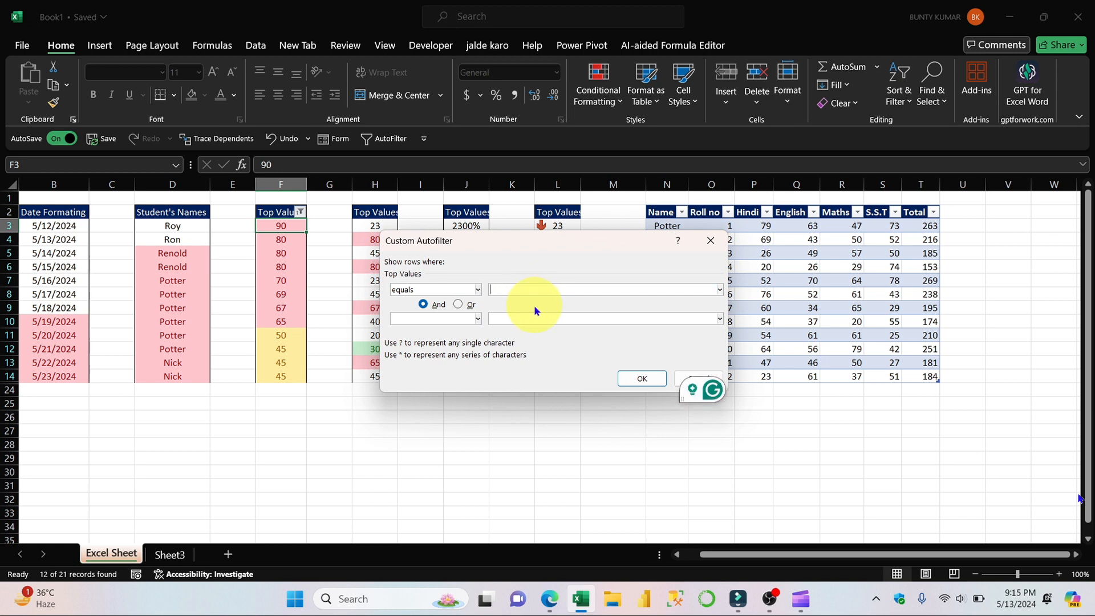
{"action": "type", "text": "30"}
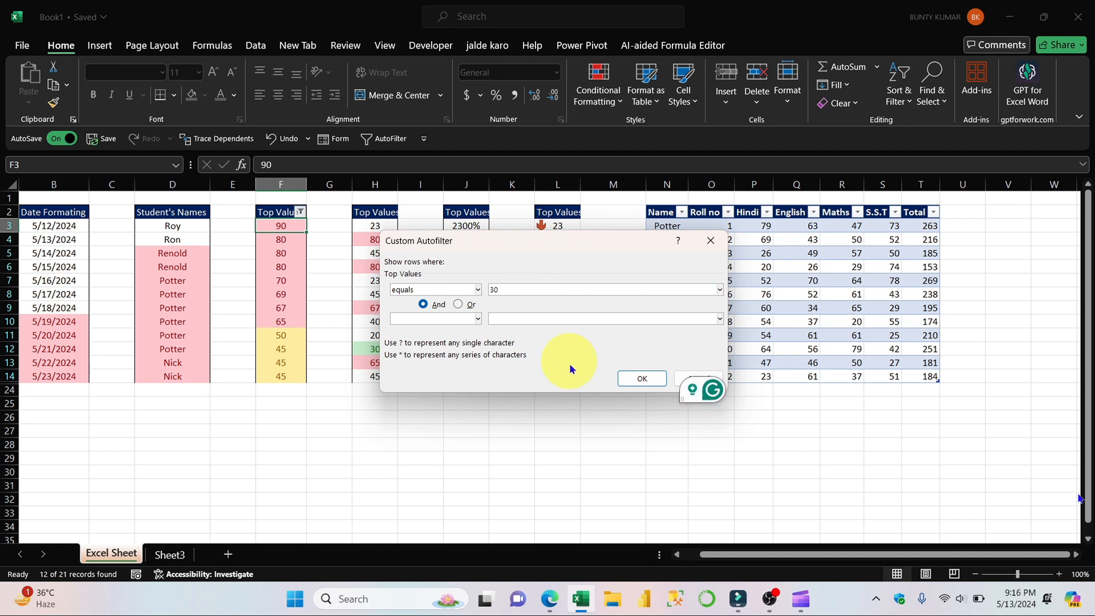
{"action": "left_click", "coordinate": [630, 376]}
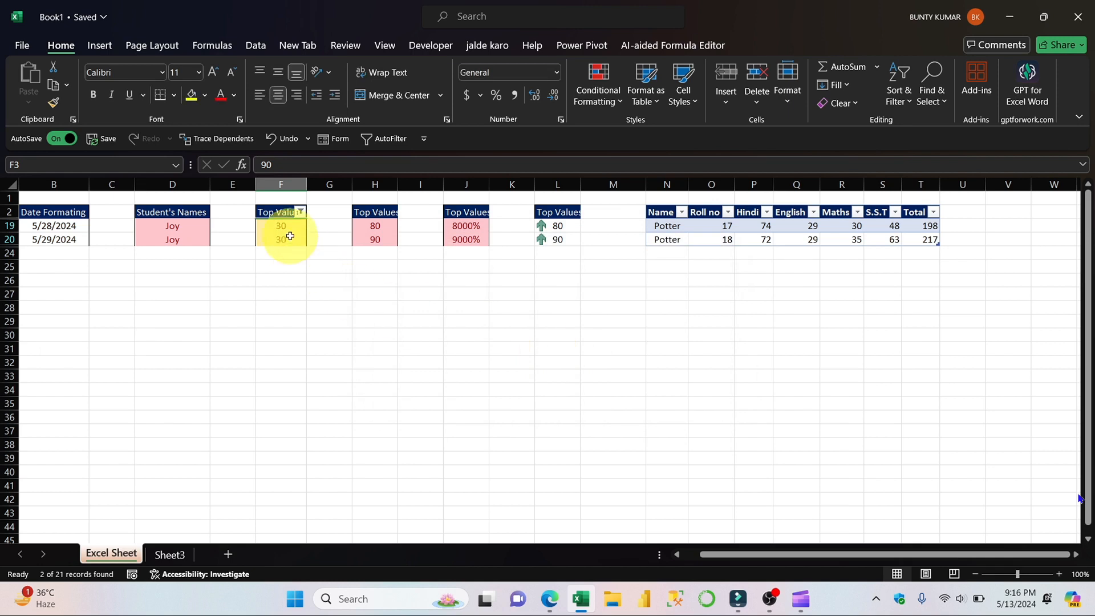
- Filter column F's Top Values to values that do not equal 30, and undo the column's number filters
{"action": "left_click", "coordinate": [302, 217]}
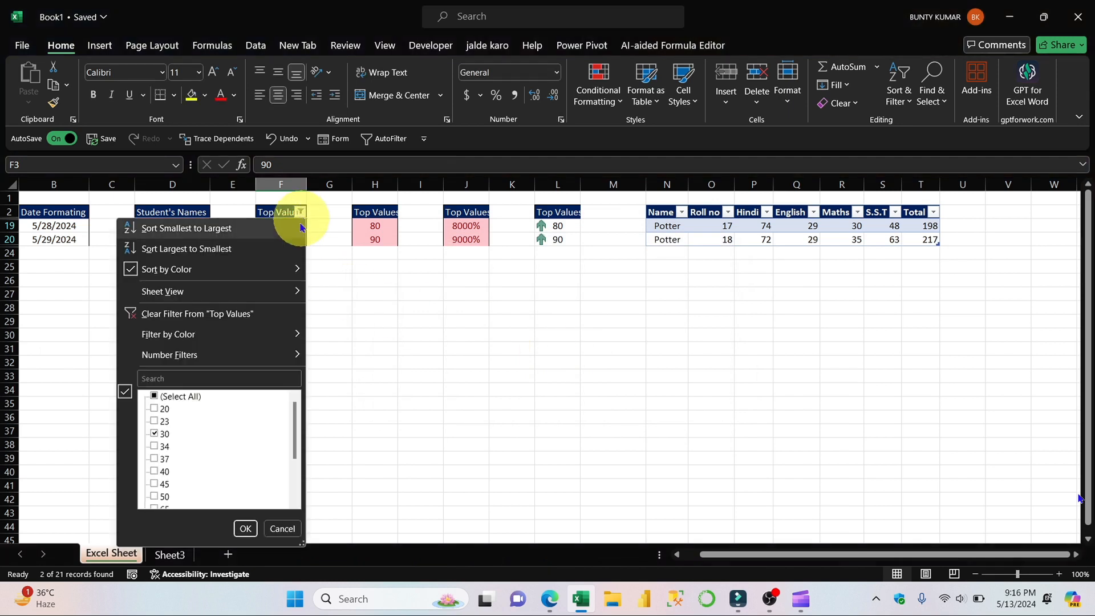
{"action": "mouse_move", "coordinate": [274, 357]}
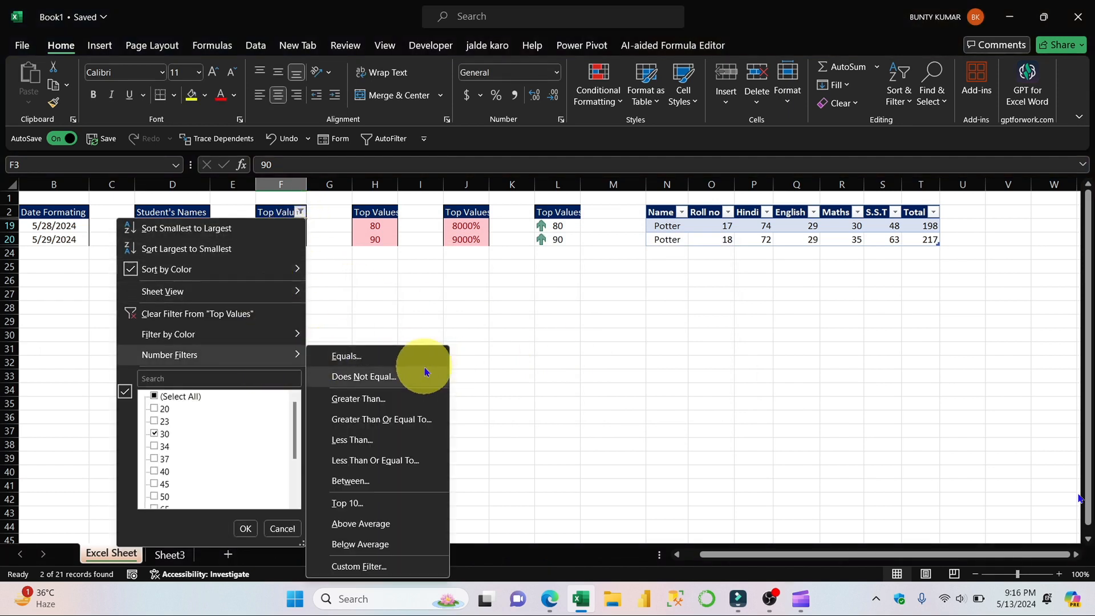
{"action": "left_click", "coordinate": [408, 378]}
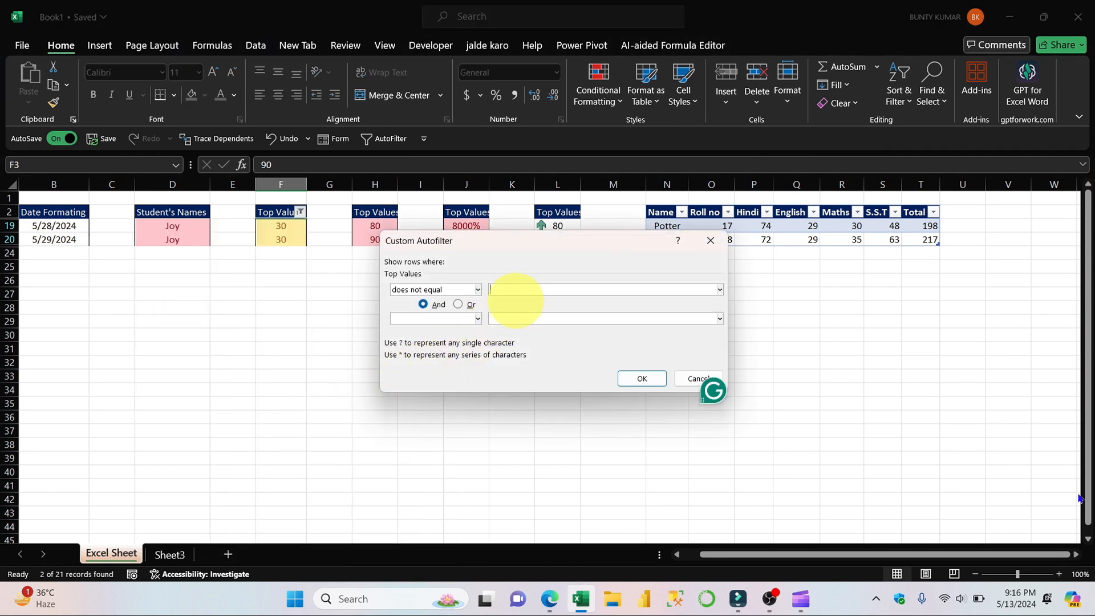
{"action": "type", "text": "30"}
{"action": "left_click", "coordinate": [640, 378]}
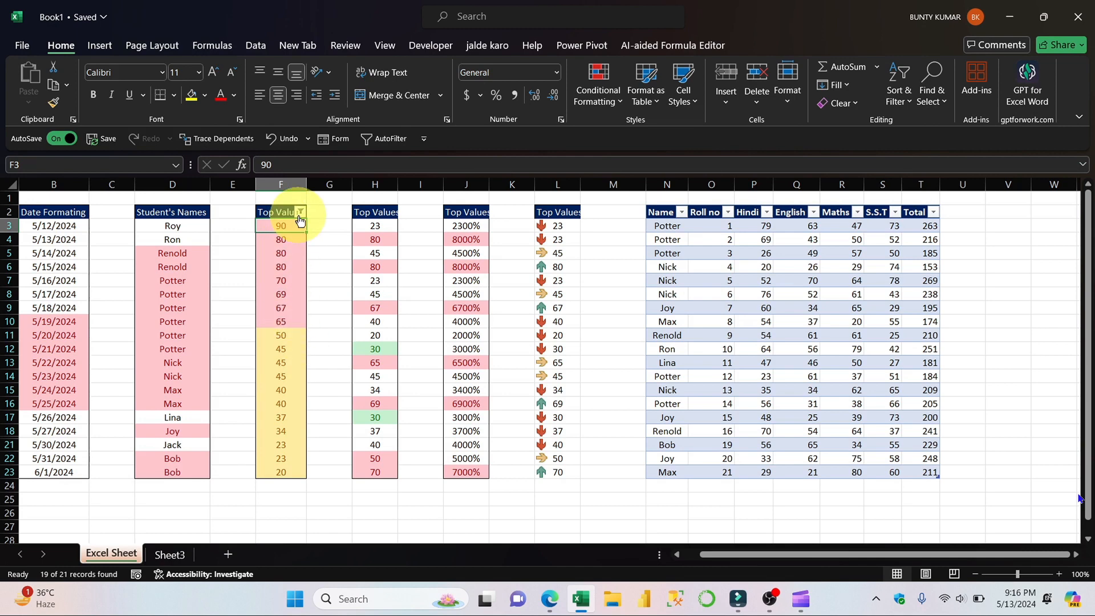
{"action": "key", "text": "ctrl+z"}
{"action": "key", "text": "ctrl+z"}
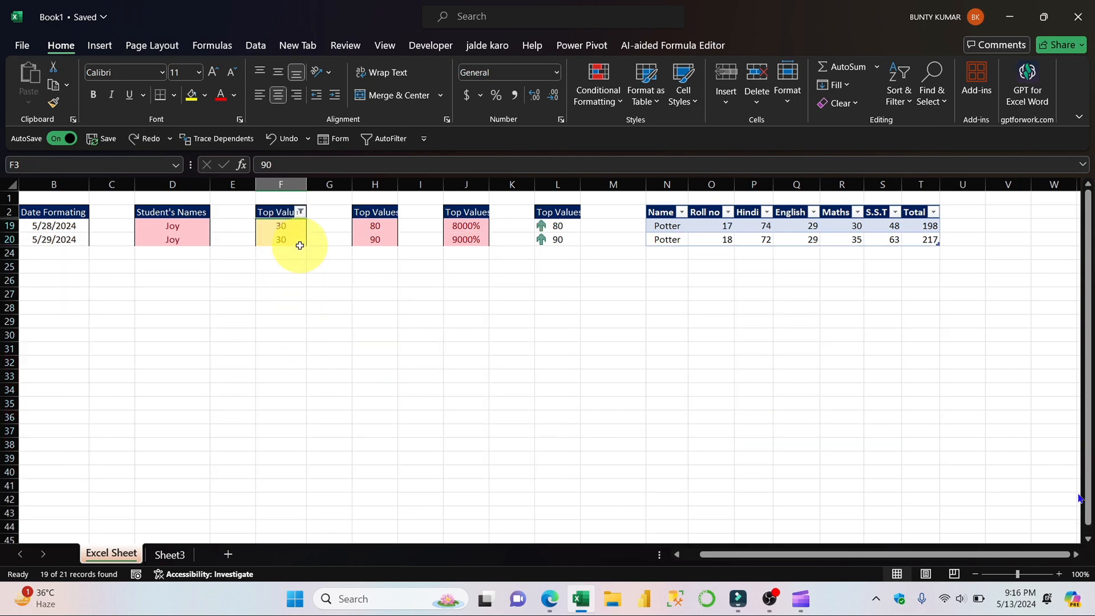
- Filter column F's Top Values to values greater than 50, and undo that filter
{"action": "left_click", "coordinate": [300, 211]}
{"action": "mouse_move", "coordinate": [254, 354]}
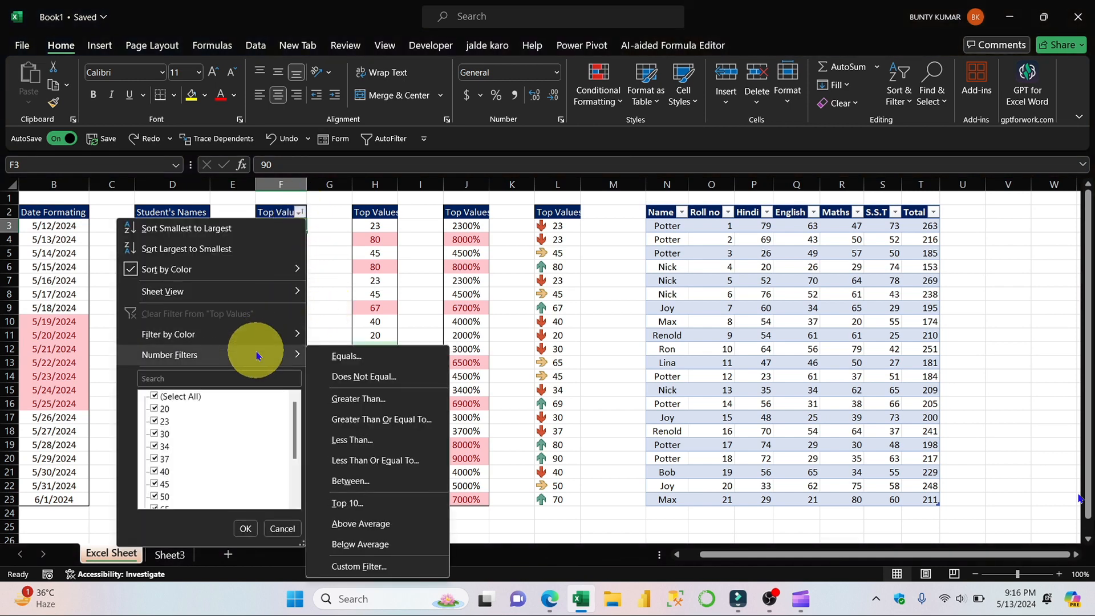
{"action": "left_click", "coordinate": [376, 404]}
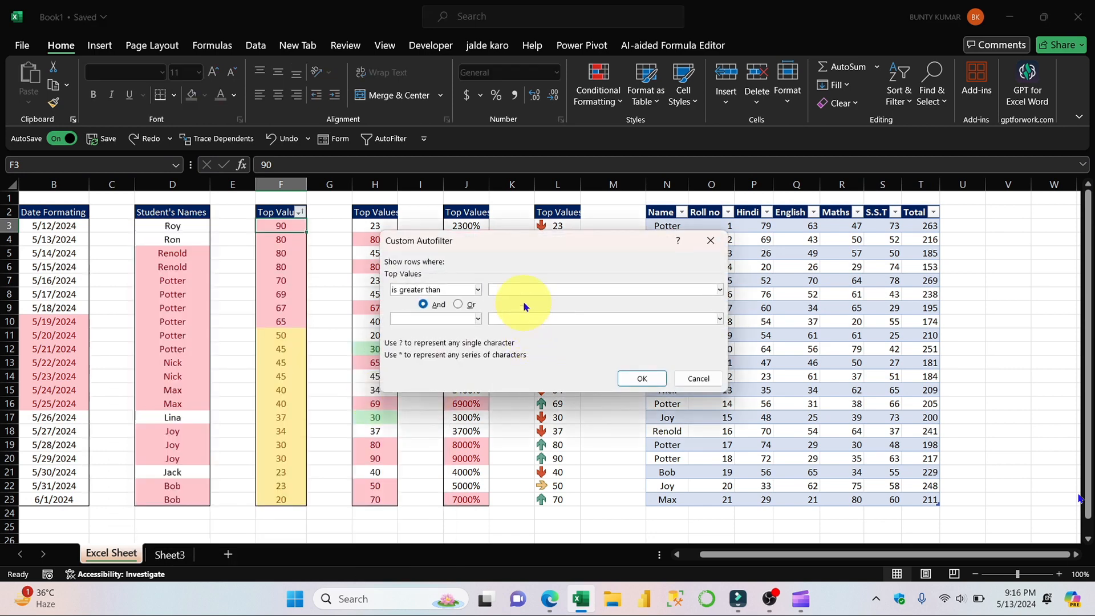
{"action": "type", "text": "50"}
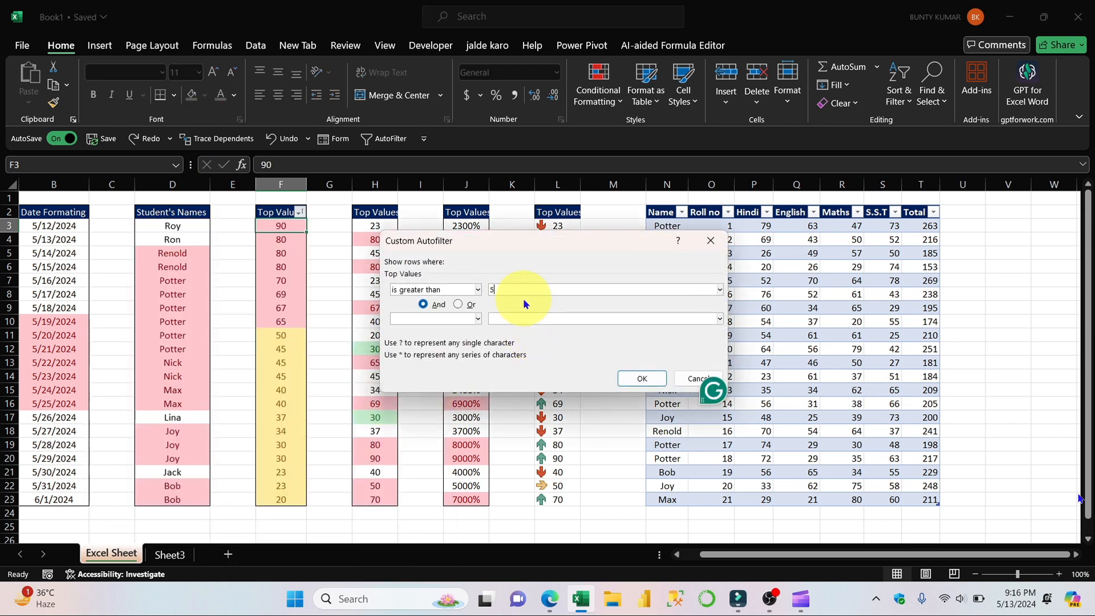
{"action": "left_click", "coordinate": [642, 379]}
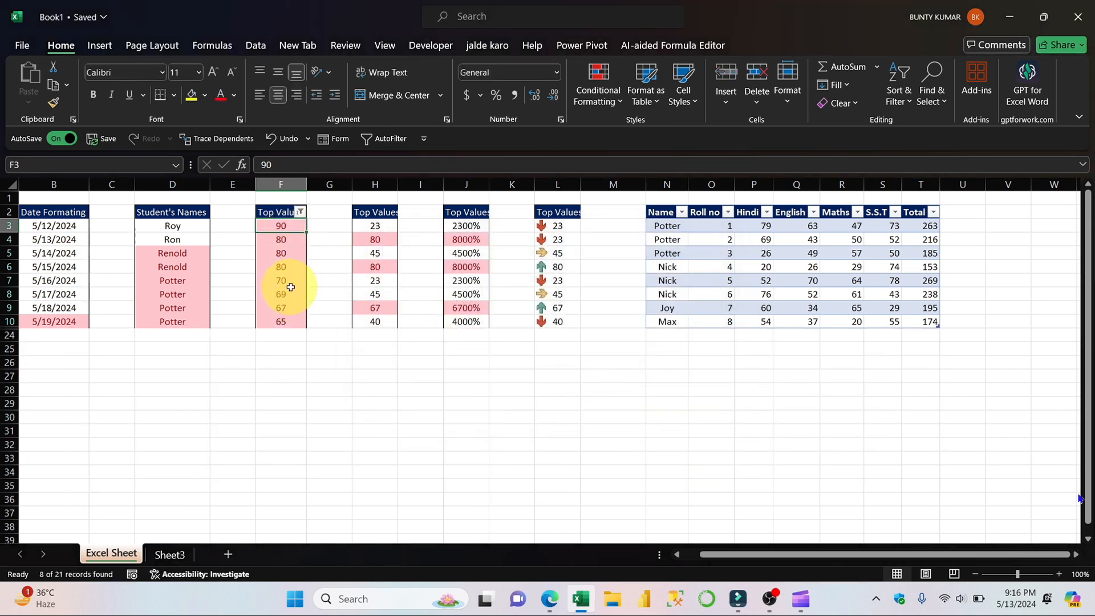
{"action": "key", "text": "ctrl+z"}
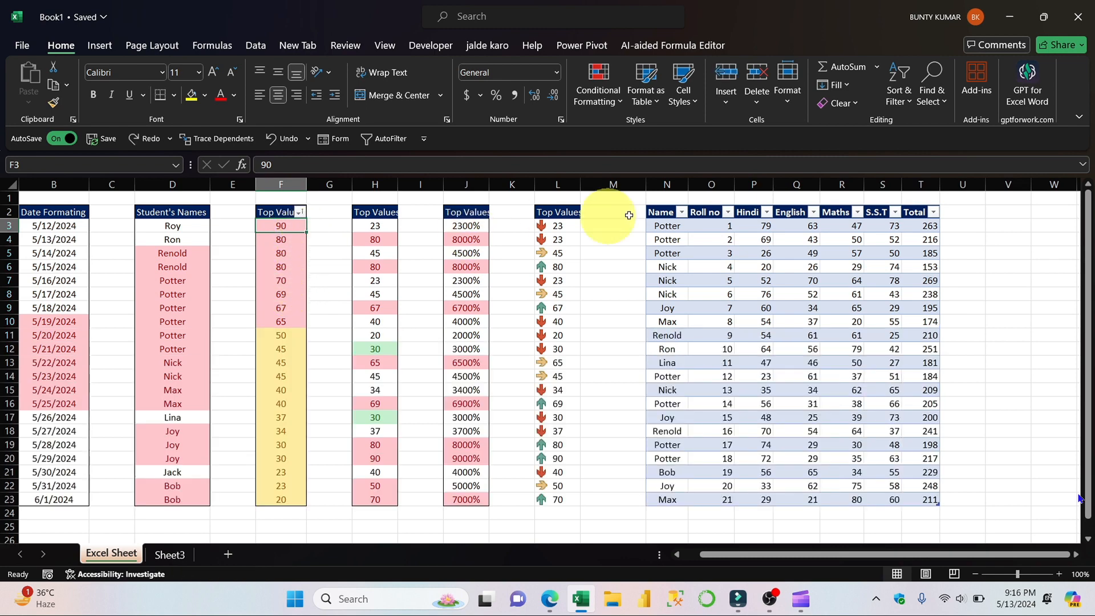
- Clear the sort and filter state of the Top Values column in column F
{"action": "left_click", "coordinate": [893, 113]}
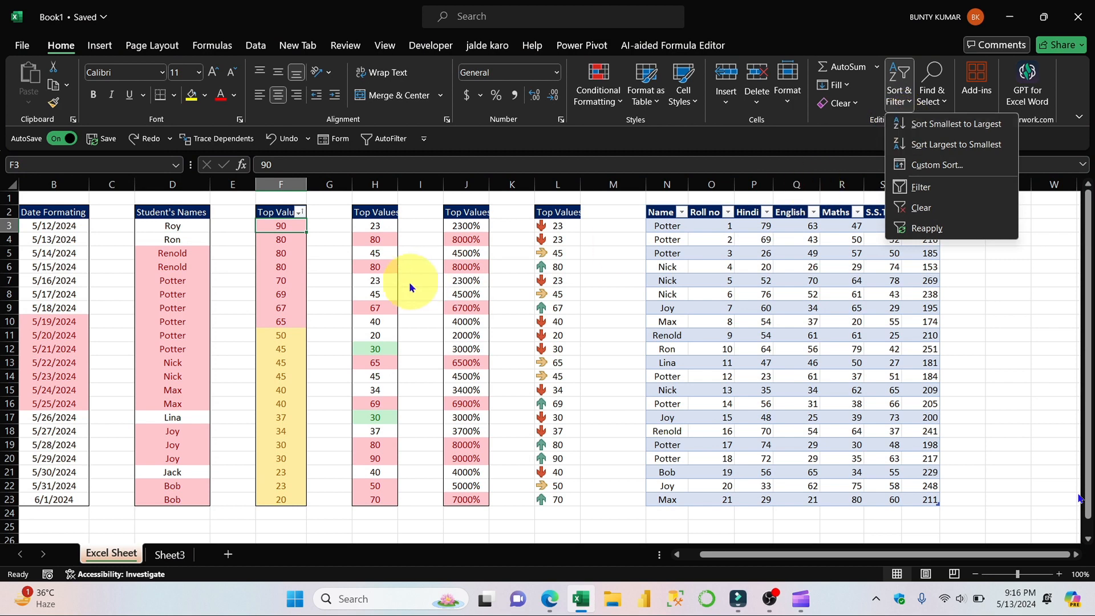
{"action": "left_click", "coordinate": [284, 216]}
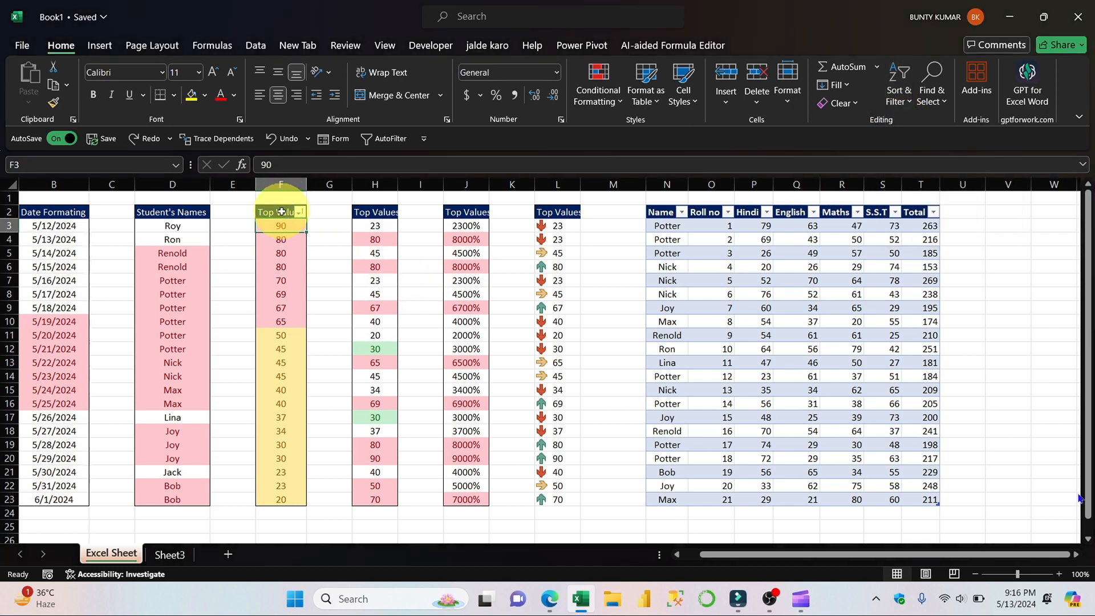
{"action": "left_click", "coordinate": [282, 214]}
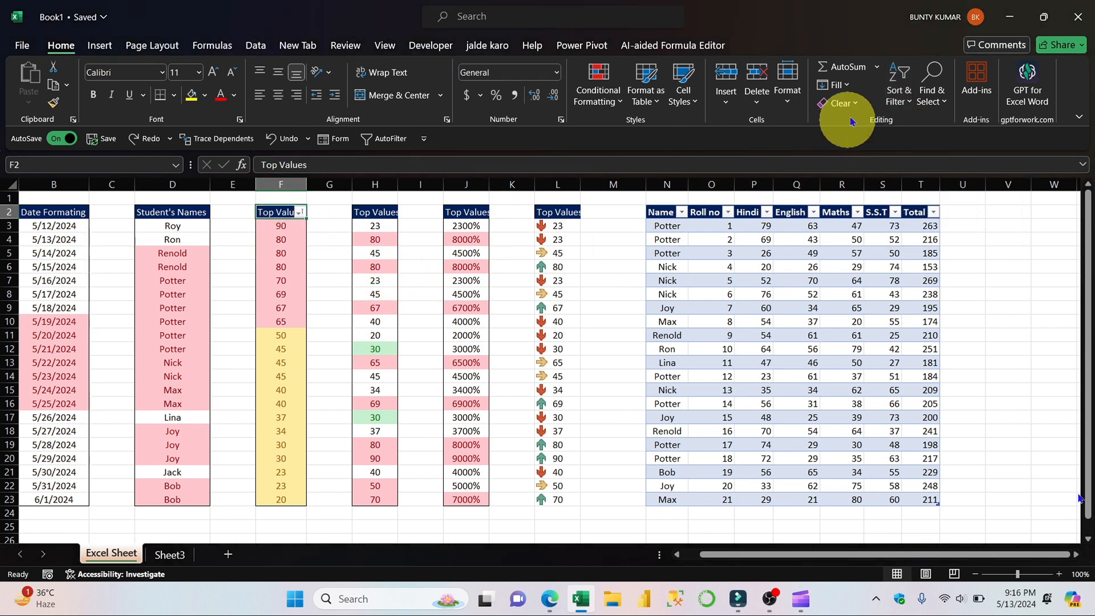
{"action": "left_click", "coordinate": [899, 91]}
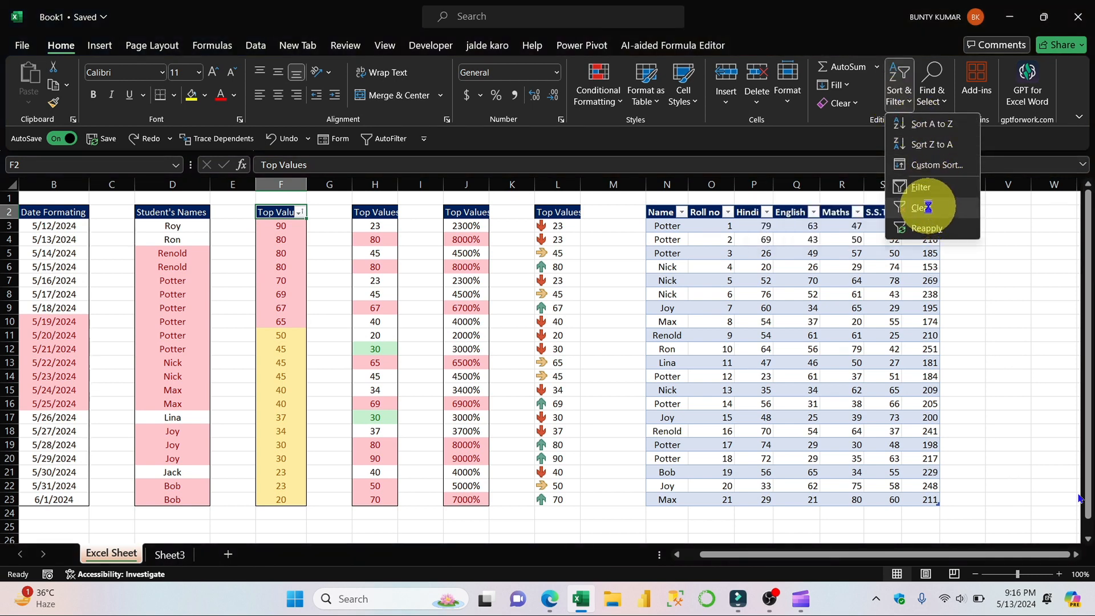
{"action": "left_click", "coordinate": [929, 212]}
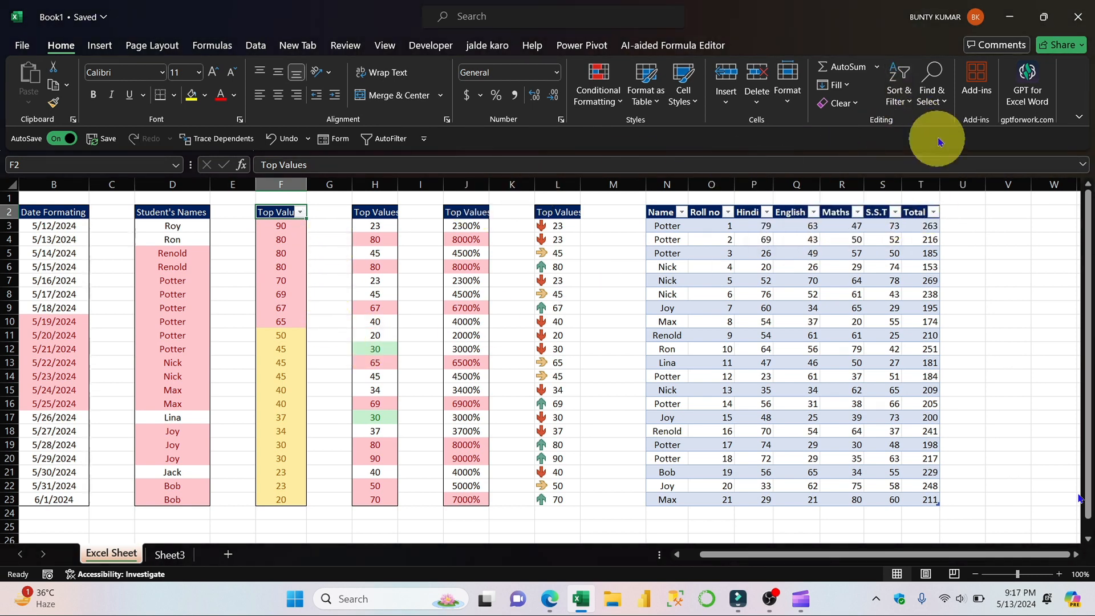
- Select the whole Top Values range in column F and turn off its header filter
{"action": "left_click", "coordinate": [900, 95]}
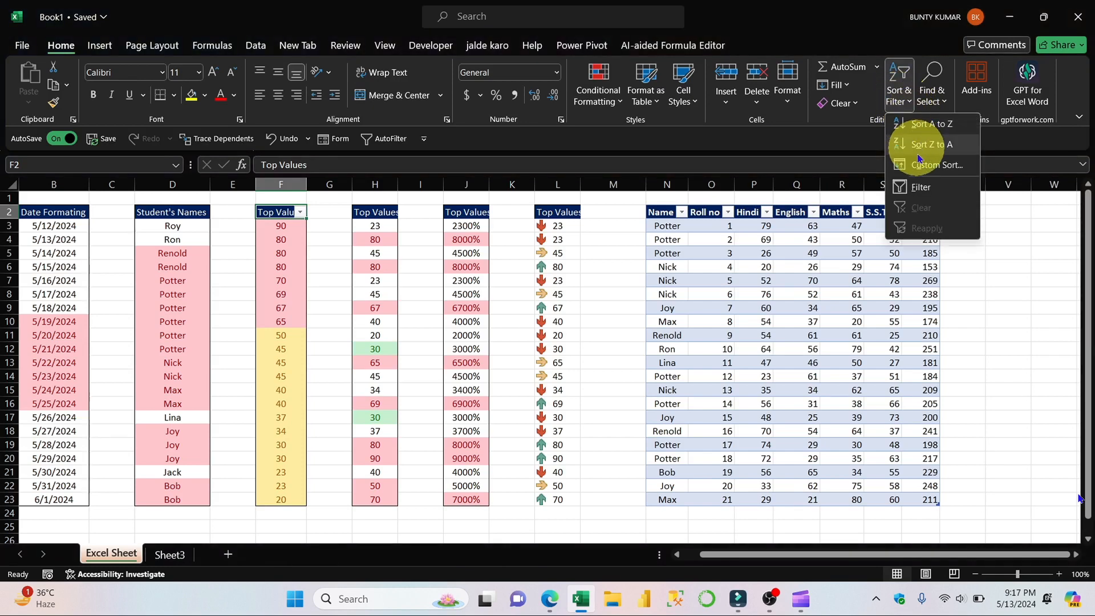
{"action": "left_click", "coordinate": [287, 206]}
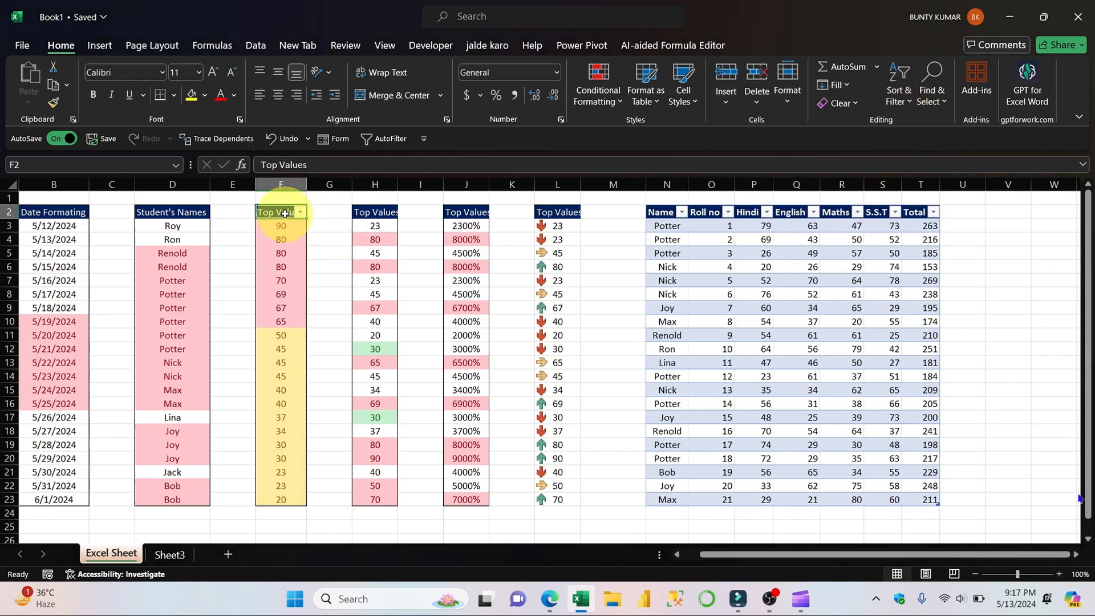
{"action": "left_click", "coordinate": [889, 92]}
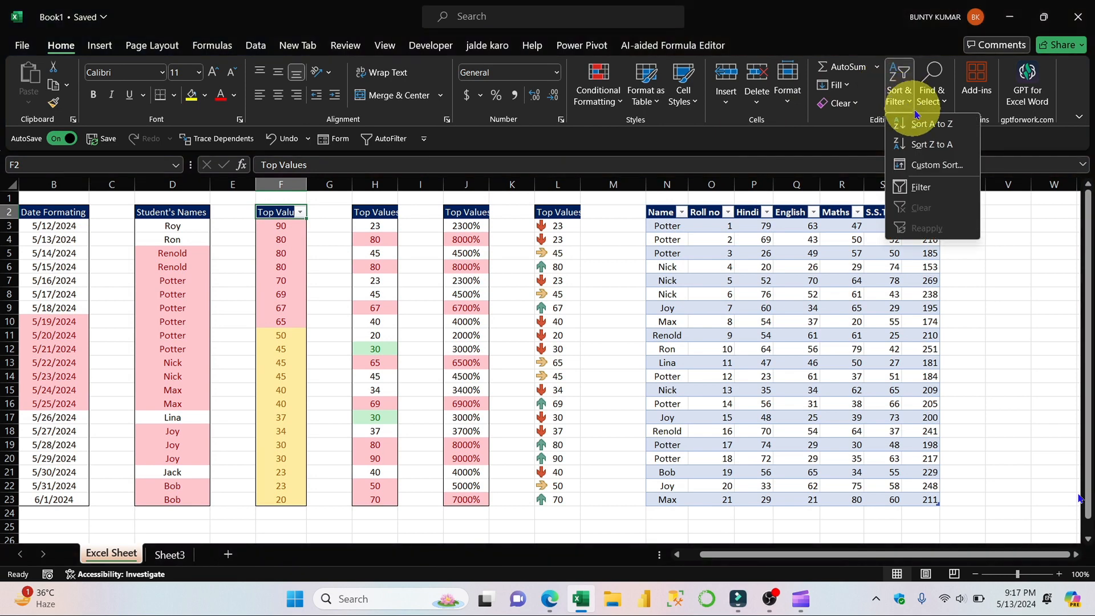
{"action": "left_click", "coordinate": [283, 206]}
{"action": "left_click", "coordinate": [283, 206]}
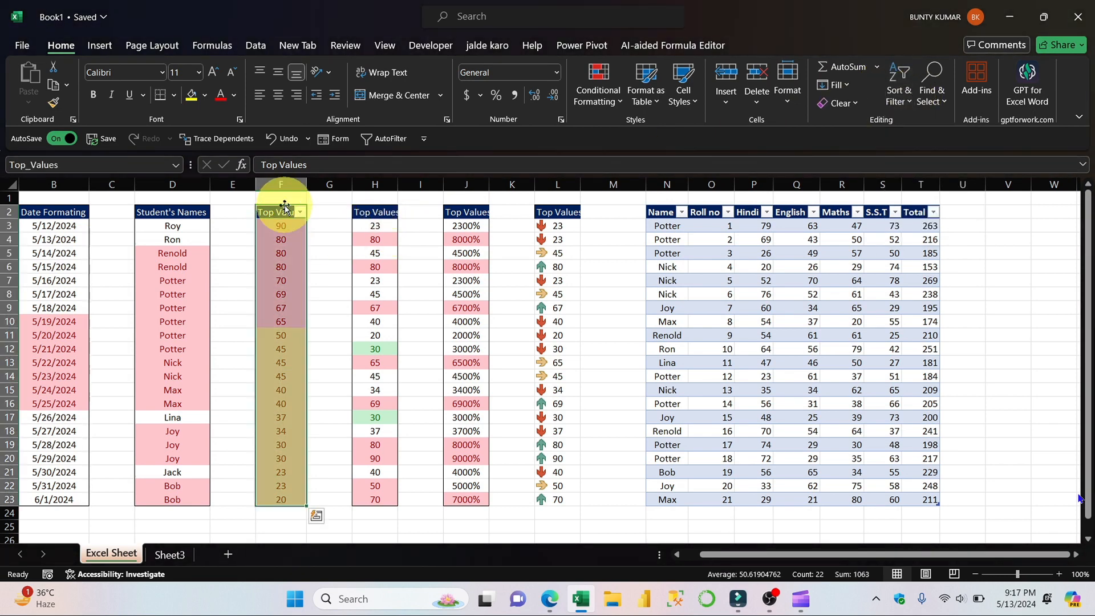
{"action": "left_click", "coordinate": [893, 105]}
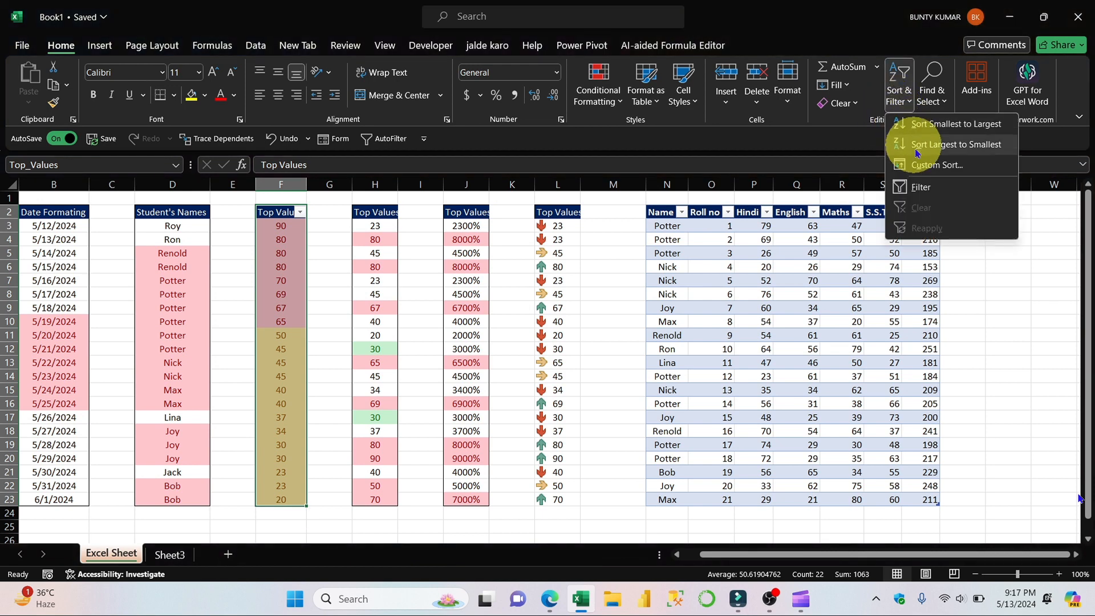
{"action": "left_click", "coordinate": [921, 186]}
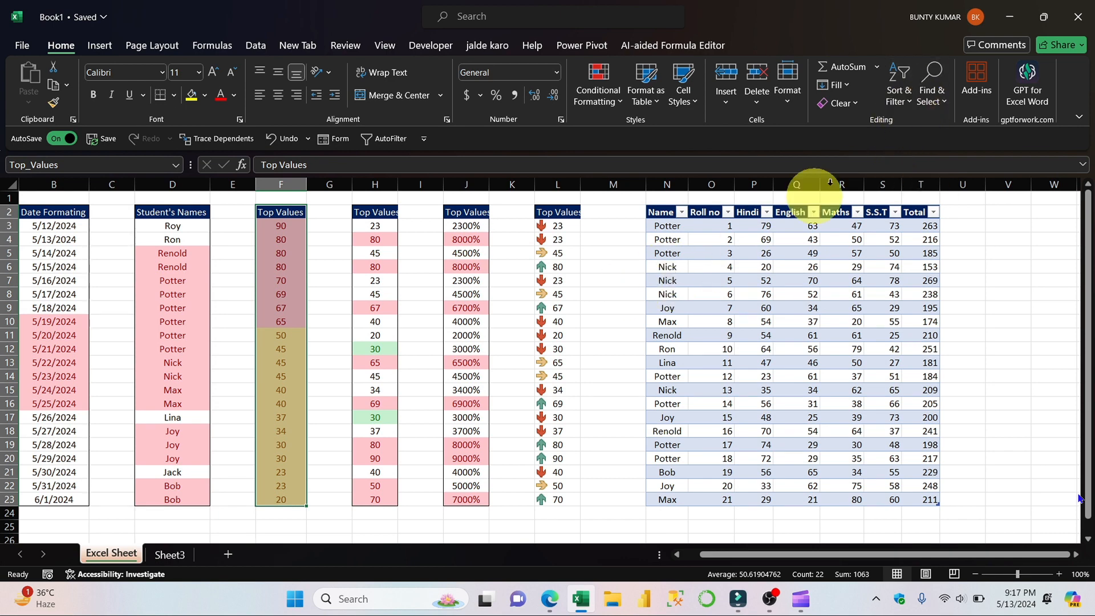
{"action": "left_click", "coordinate": [895, 95]}
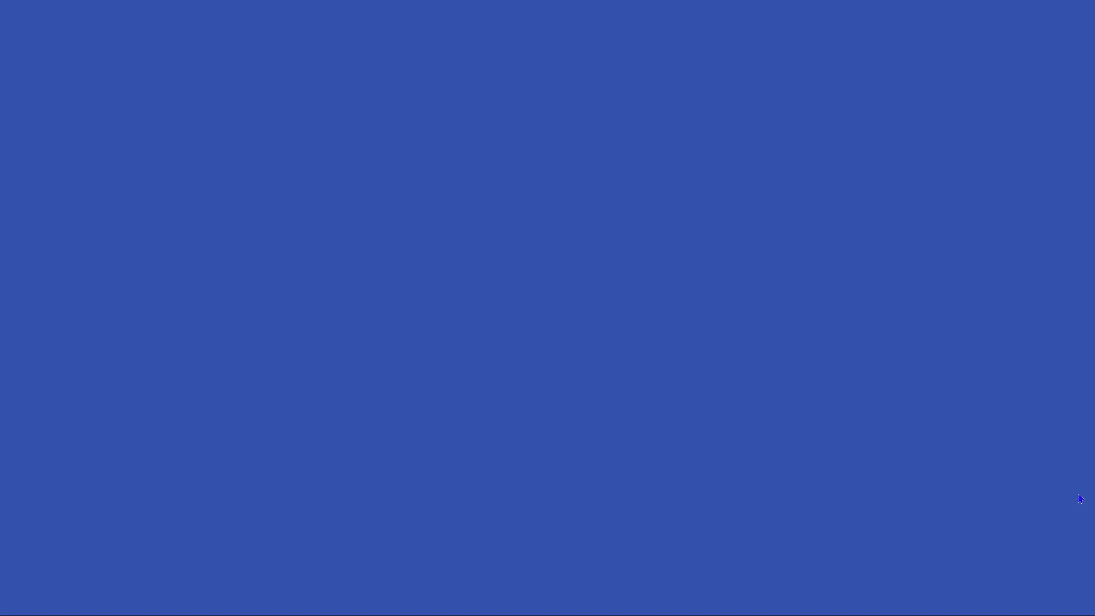
{"action": "left_click", "coordinate": [1073, 601]}
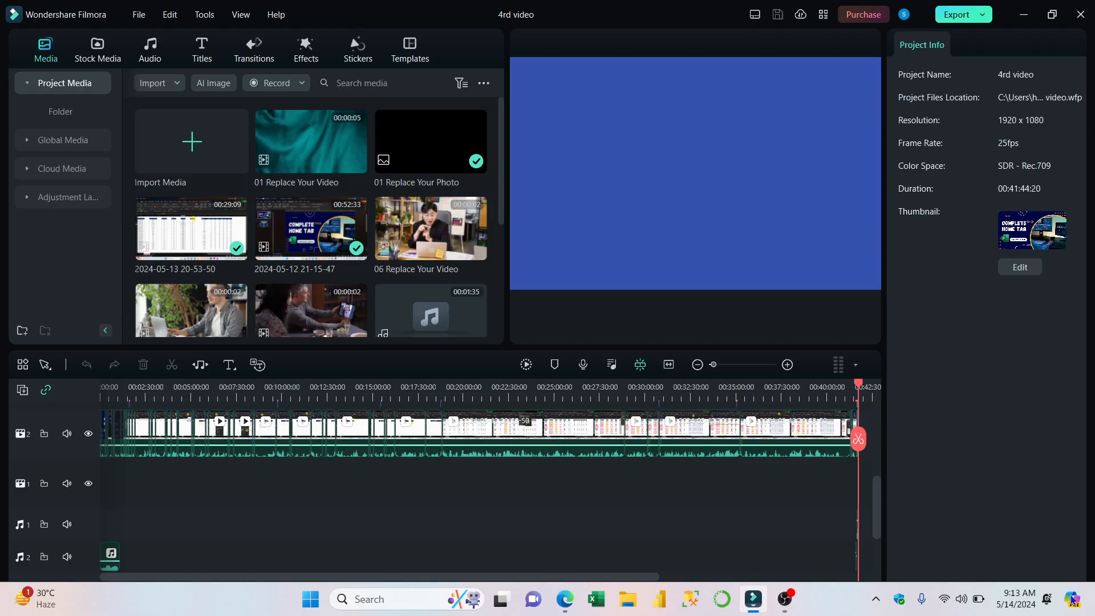